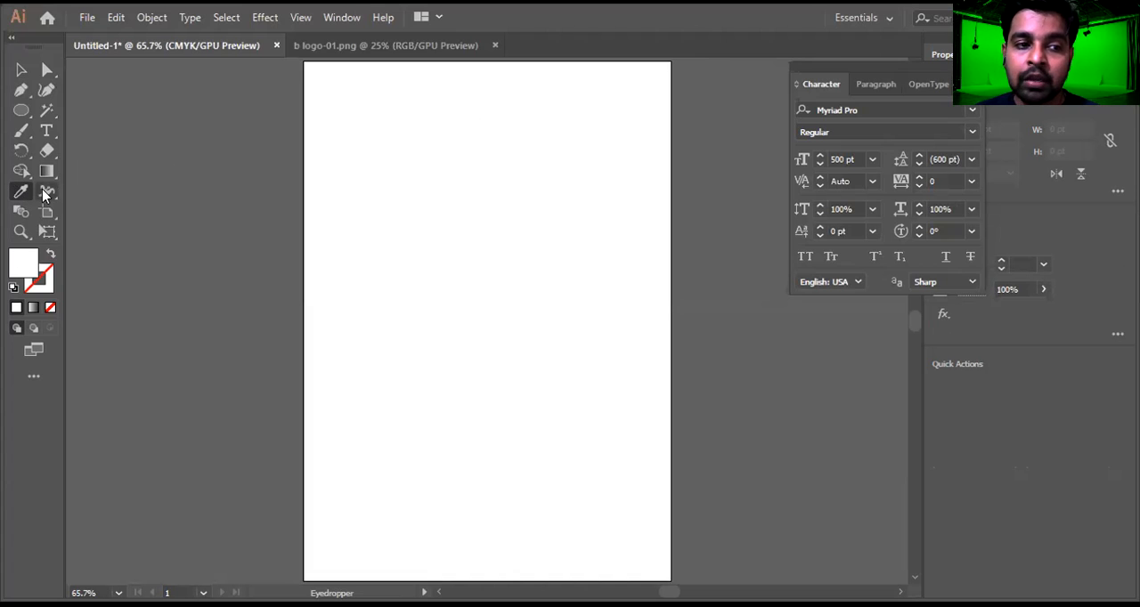
pyautogui.click(46, 196)
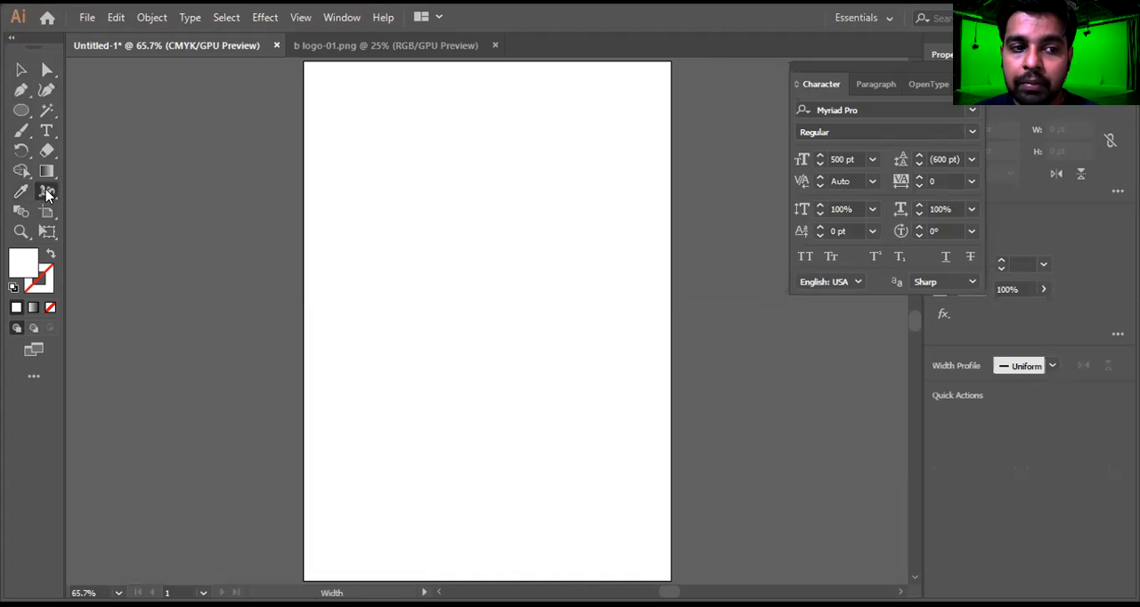
pyautogui.click(46, 196)
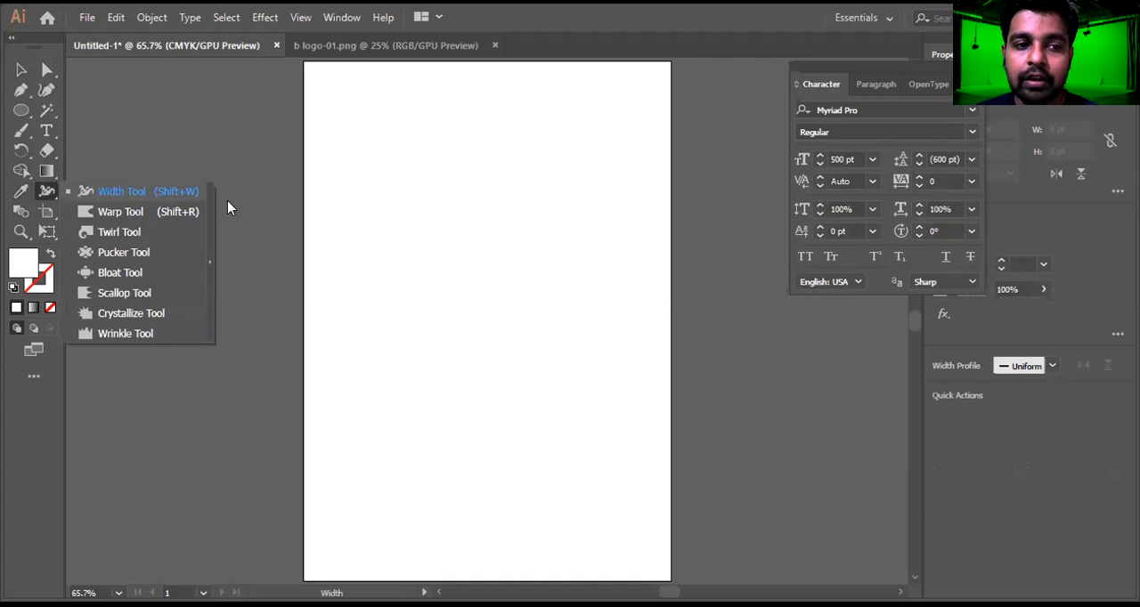
pyautogui.click(51, 196)
pyautogui.moveTo(51, 197); pyautogui.dragTo(175, 217)
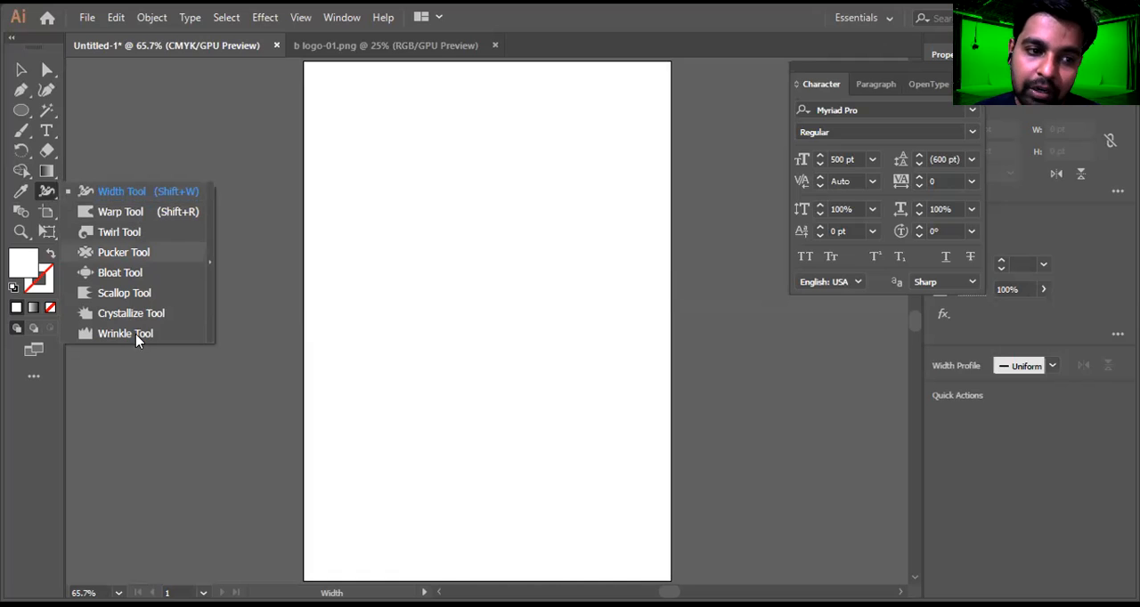
pyautogui.click(158, 197)
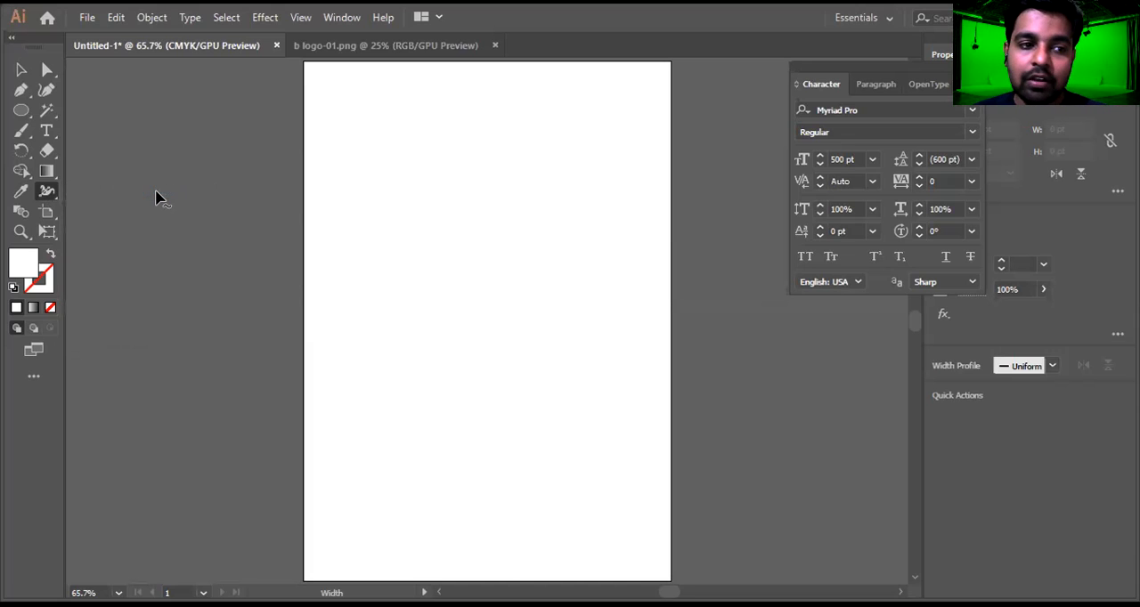
# Draw a vertical line about 399 pt long in the upper half of the artboard and give it a black stroke
pyautogui.click(27, 110)
pyautogui.rightClick(21, 109)
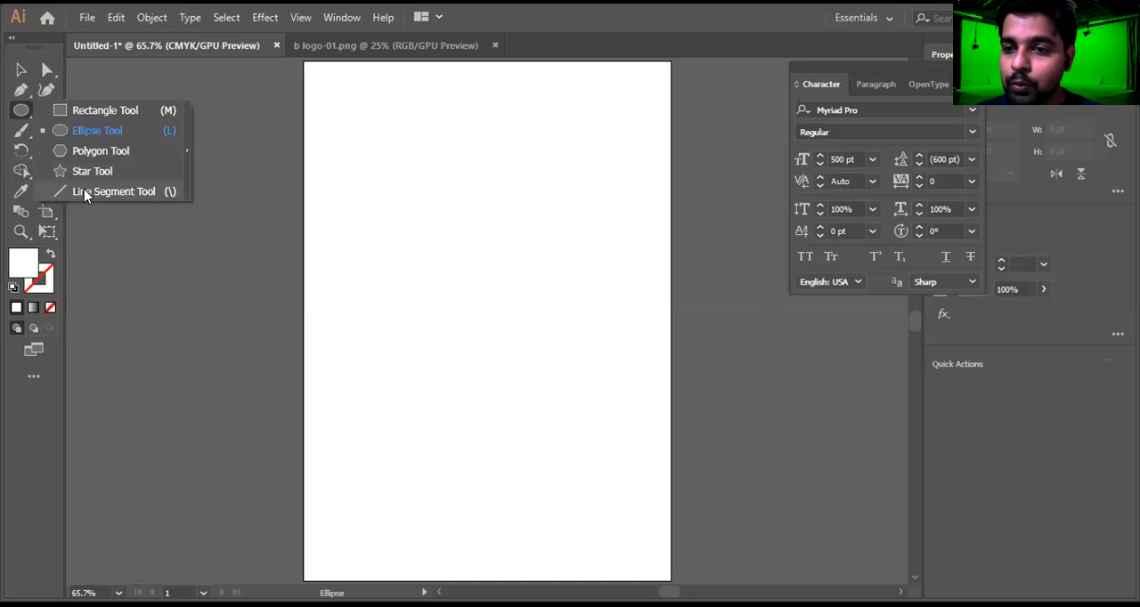
pyautogui.click(82, 189)
pyautogui.moveTo(503, 106); pyautogui.dragTo(504, 346)
pyautogui.click(43, 284)
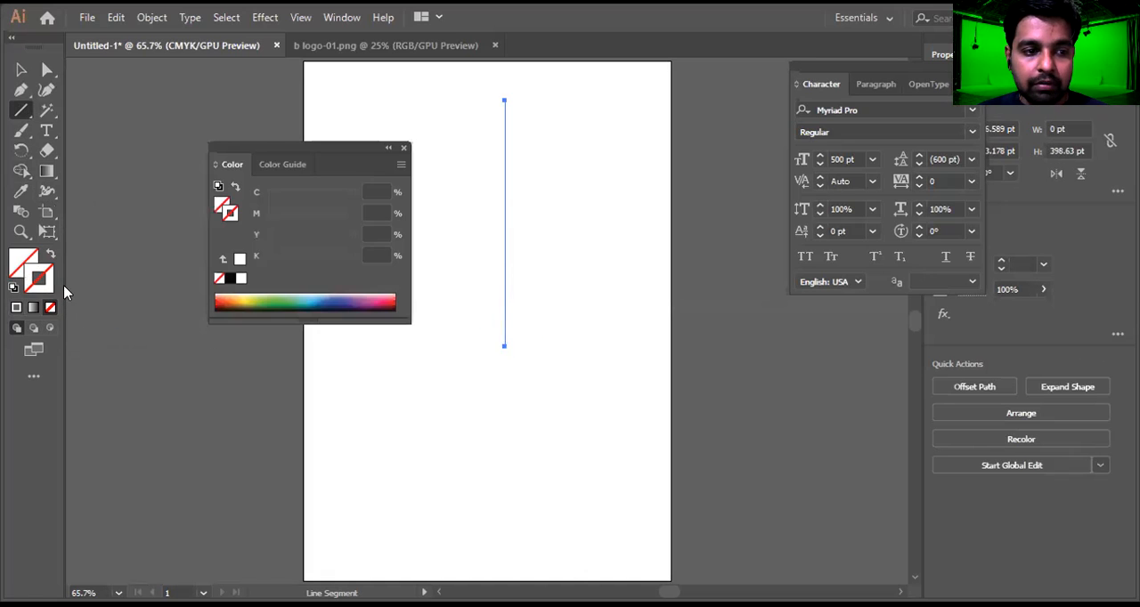
pyautogui.click(229, 278)
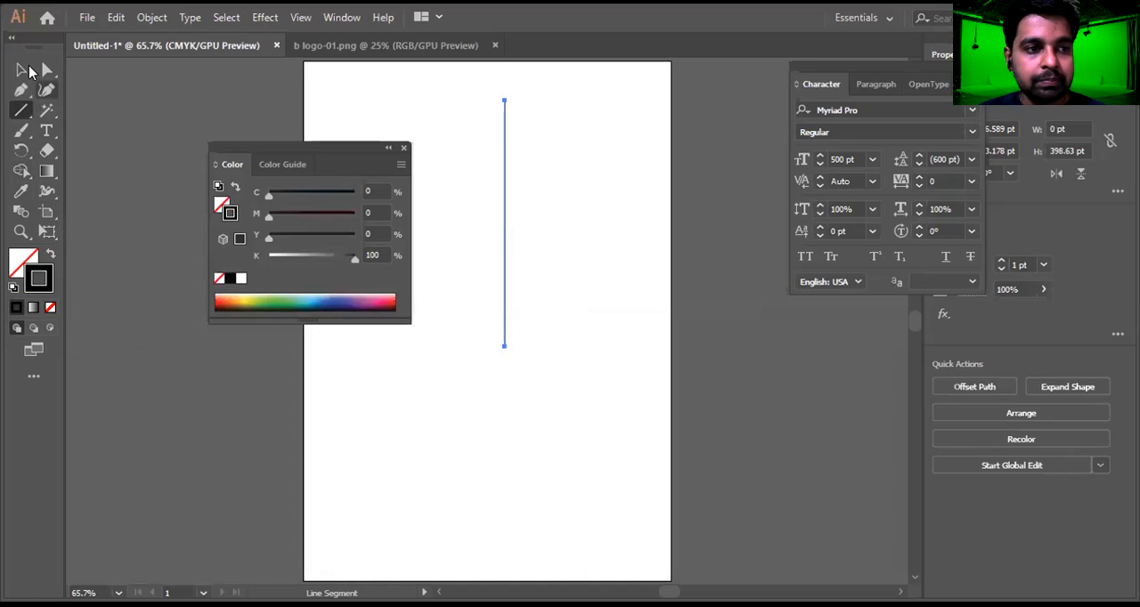
pyautogui.click(22, 69)
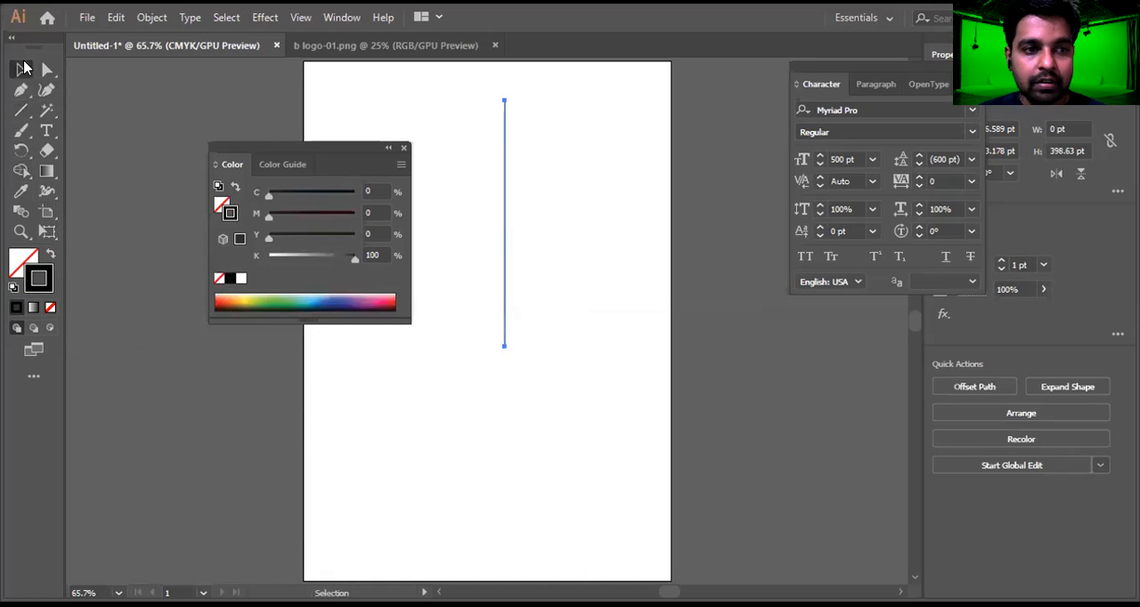
pyautogui.click(404, 148)
pyautogui.click(594, 198)
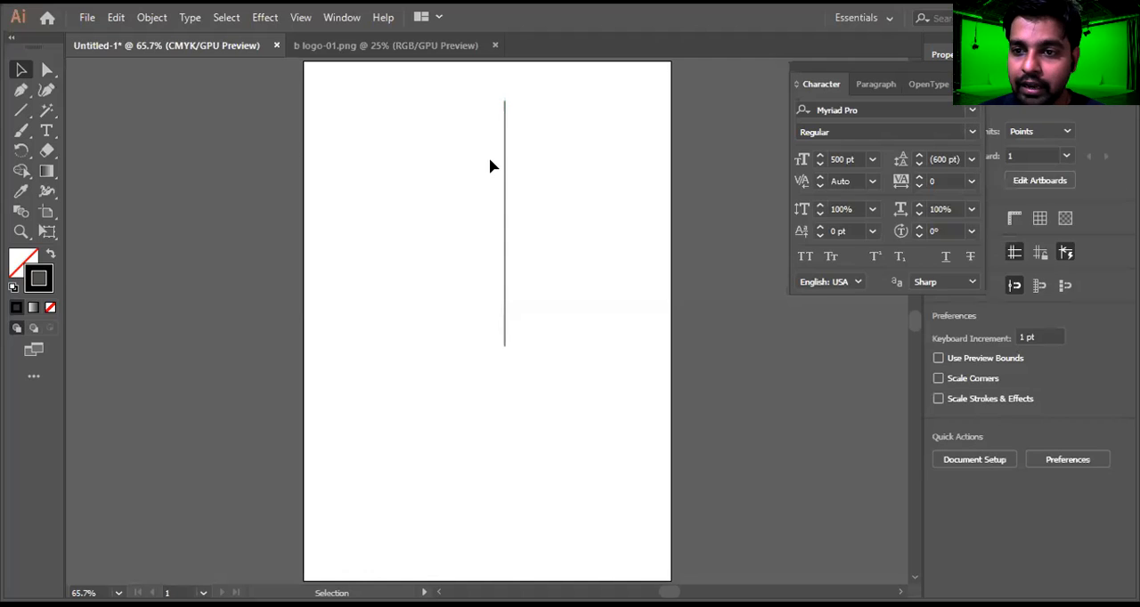
# Move the vertical line slightly left and down, toward the artboard's horizontal centre
pyautogui.scroll(2, 497, 158)
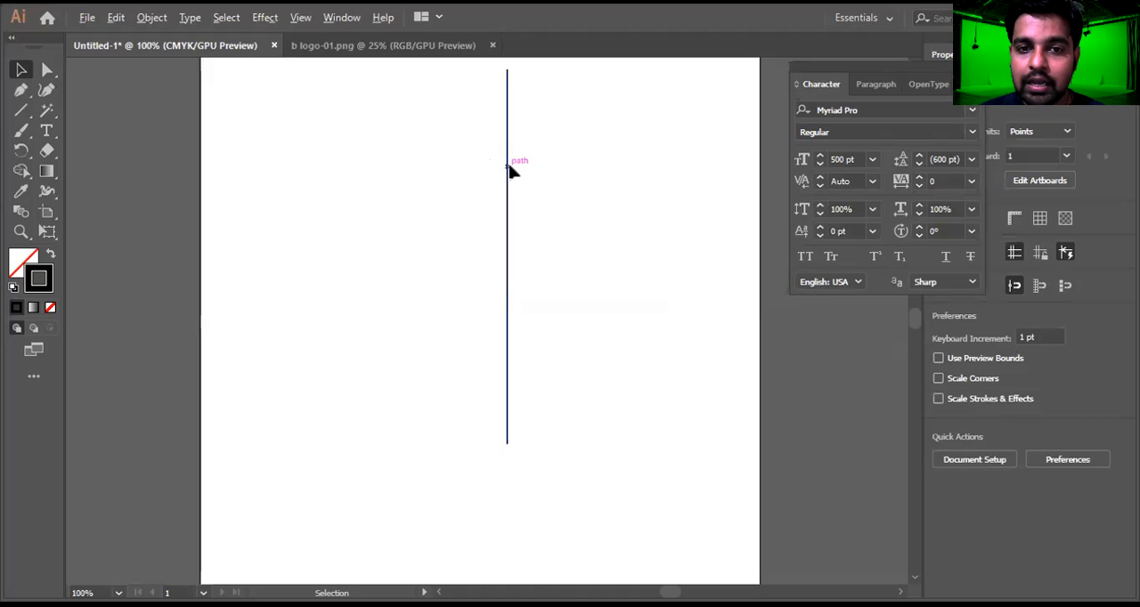
pyautogui.scroll(-1, 512, 173)
pyautogui.moveTo(508, 193); pyautogui.dragTo(479, 209)
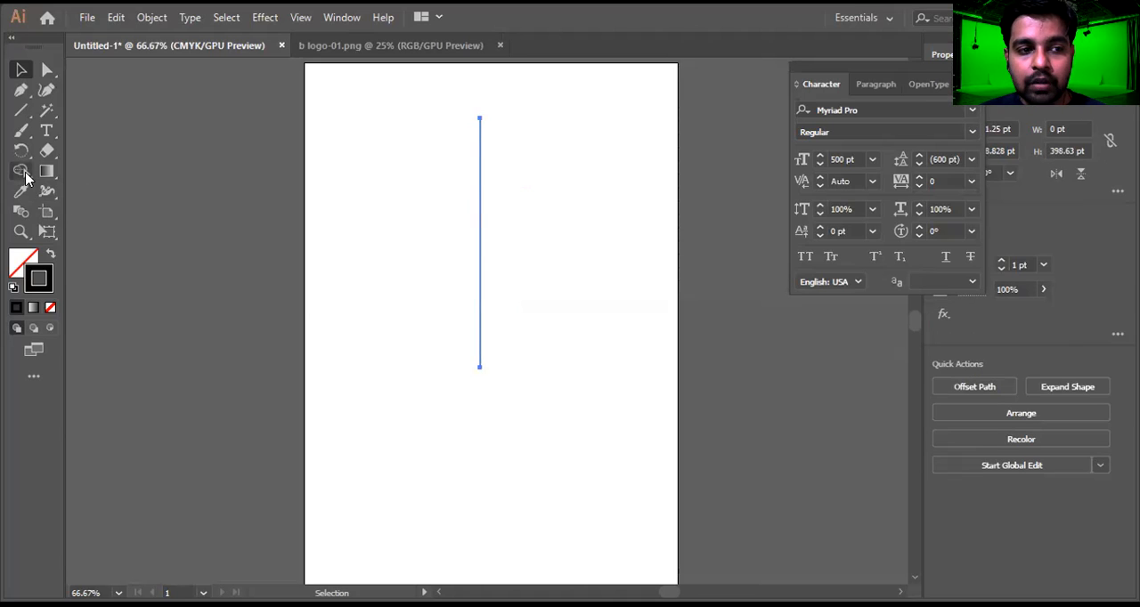
# Shape the line into a vase with the Width tool: top end about 111 pt wide, body about 192 pt, narrow neck between
pyautogui.click(48, 191)
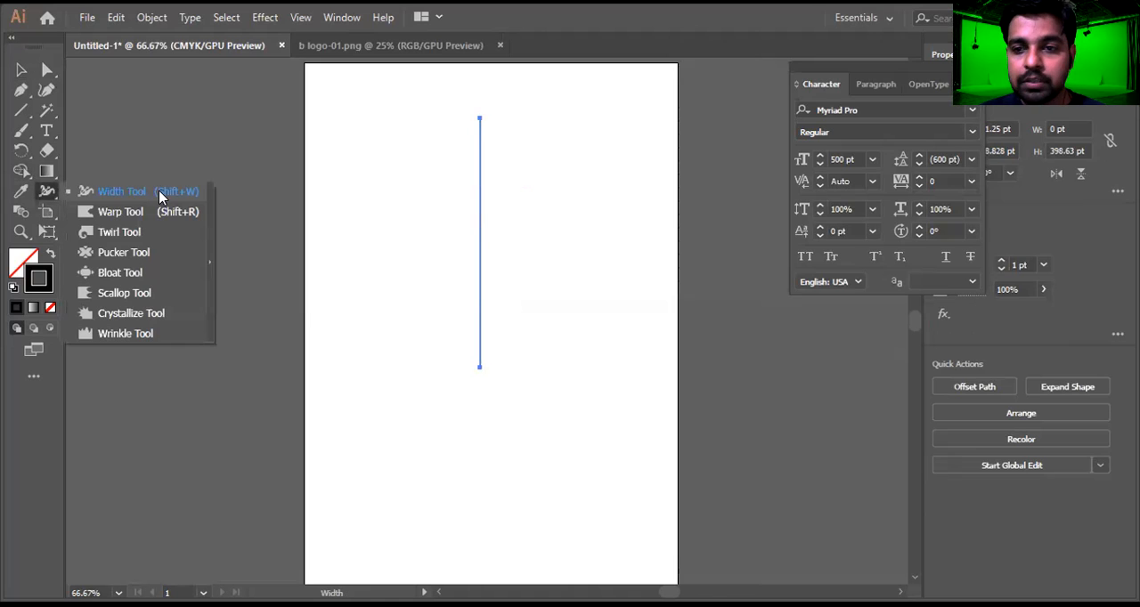
pyautogui.click(164, 191)
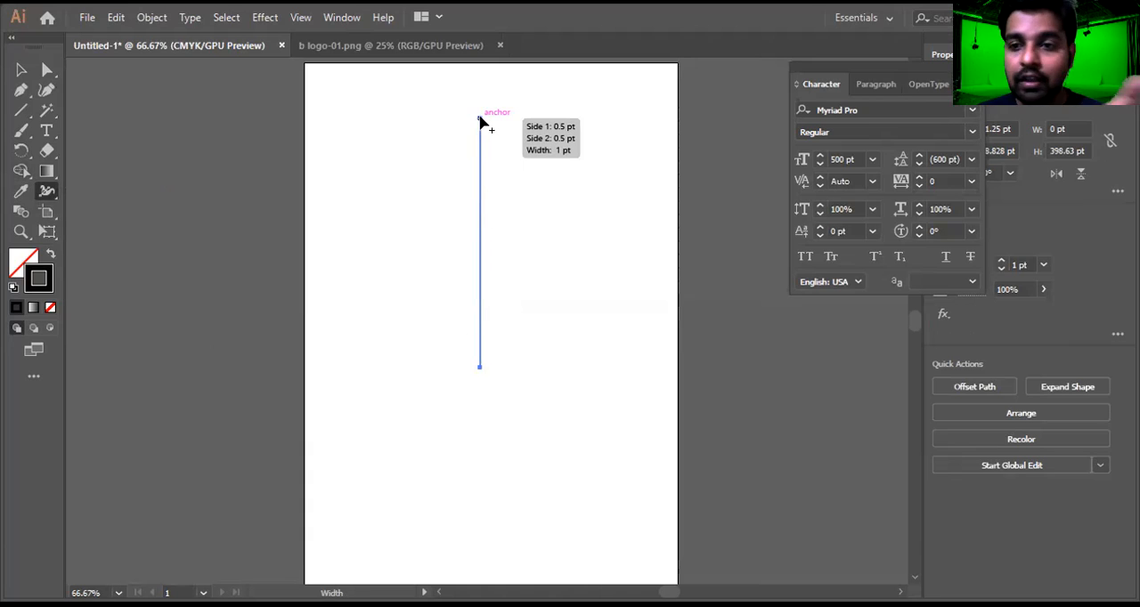
pyautogui.moveTo(482, 123); pyautogui.dragTo(512, 147)
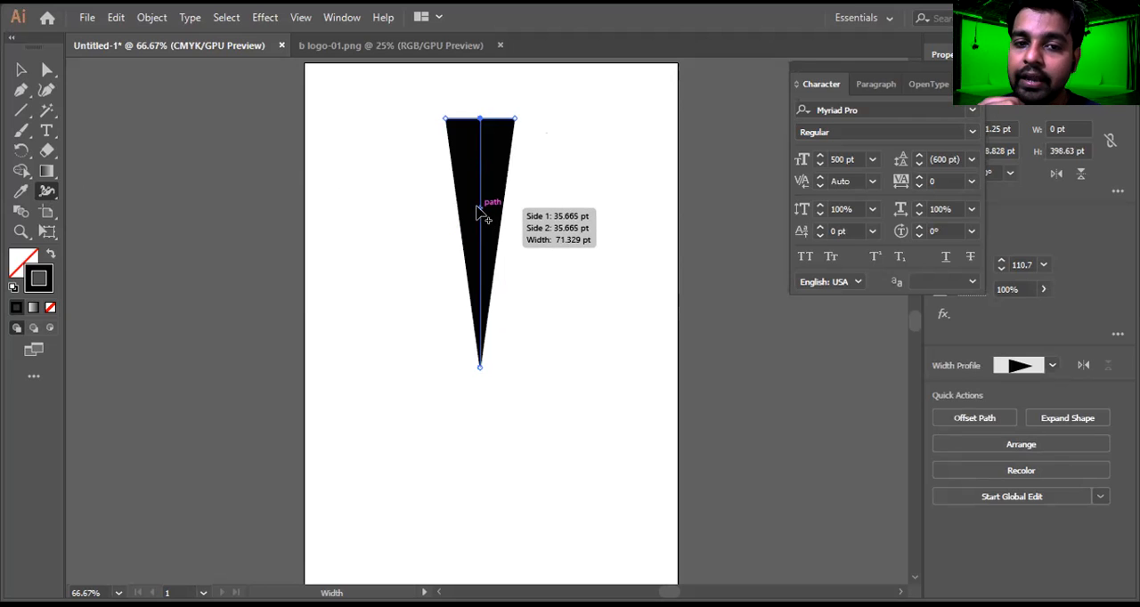
pyautogui.moveTo(487, 210); pyautogui.dragTo(540, 241)
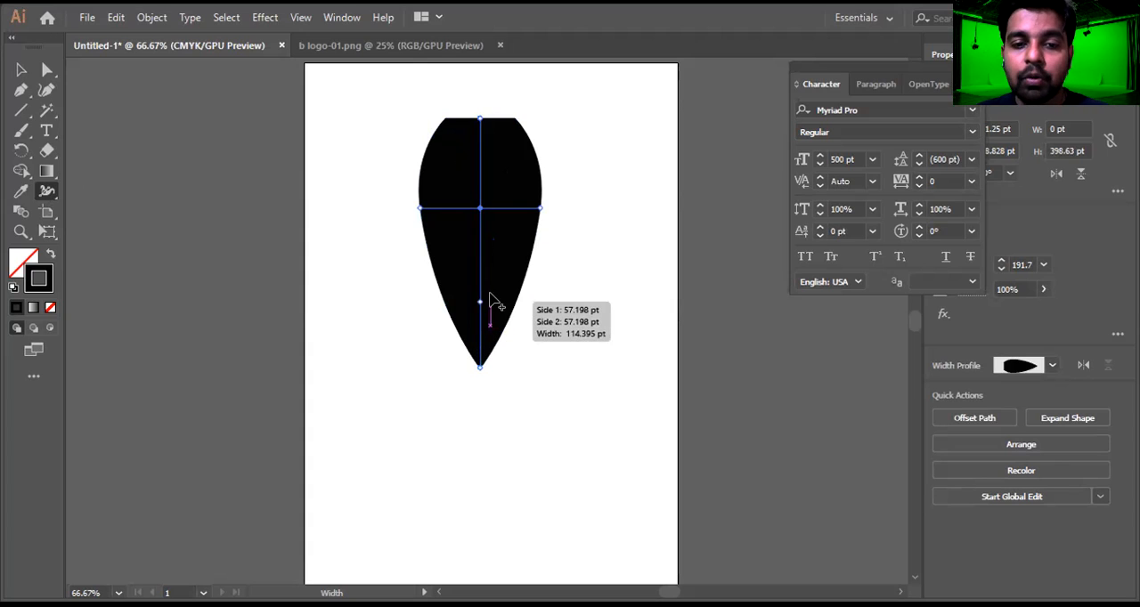
pyautogui.moveTo(486, 145)
pyautogui.mouseDown()
pyautogui.moveTo(483, 160)
pyautogui.moveTo(496, 161)
pyautogui.moveTo(485, 160)
pyautogui.mouseUp()
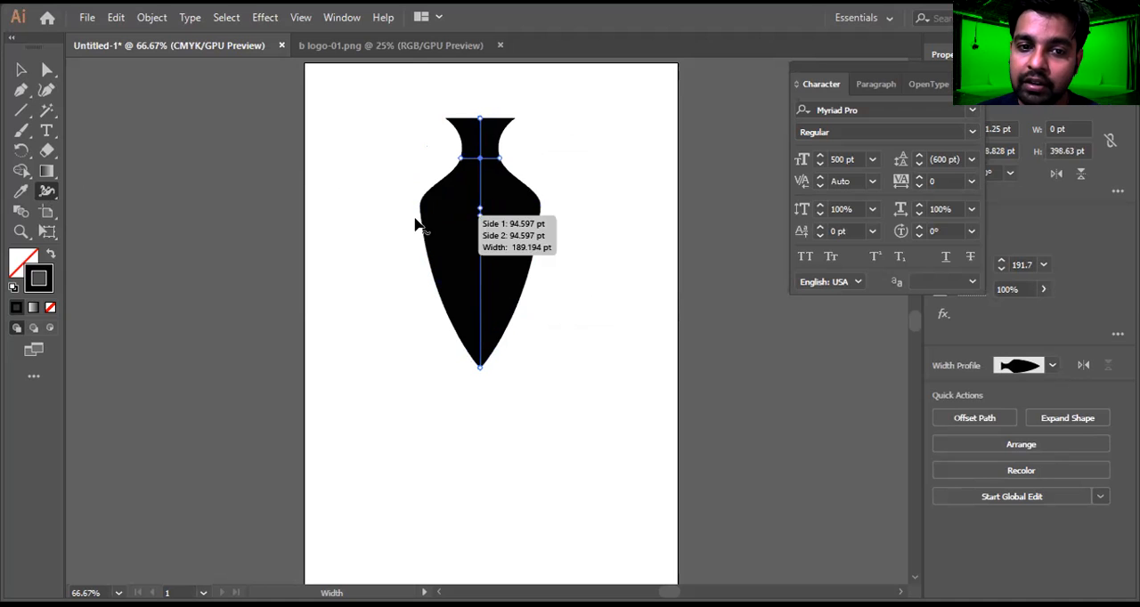
# Reshape the vase's lower body by narrowing a waist below the belly and flaring the bottom end into a wide base
pyautogui.moveTo(480, 256); pyautogui.dragTo(457, 281)
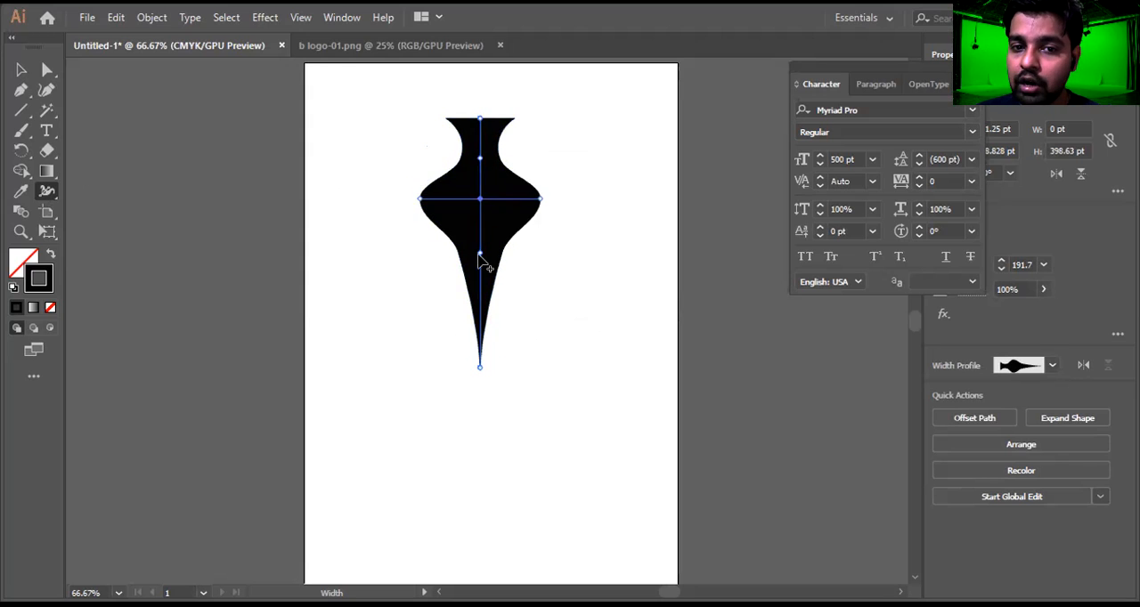
pyautogui.moveTo(485, 253); pyautogui.dragTo(539, 317)
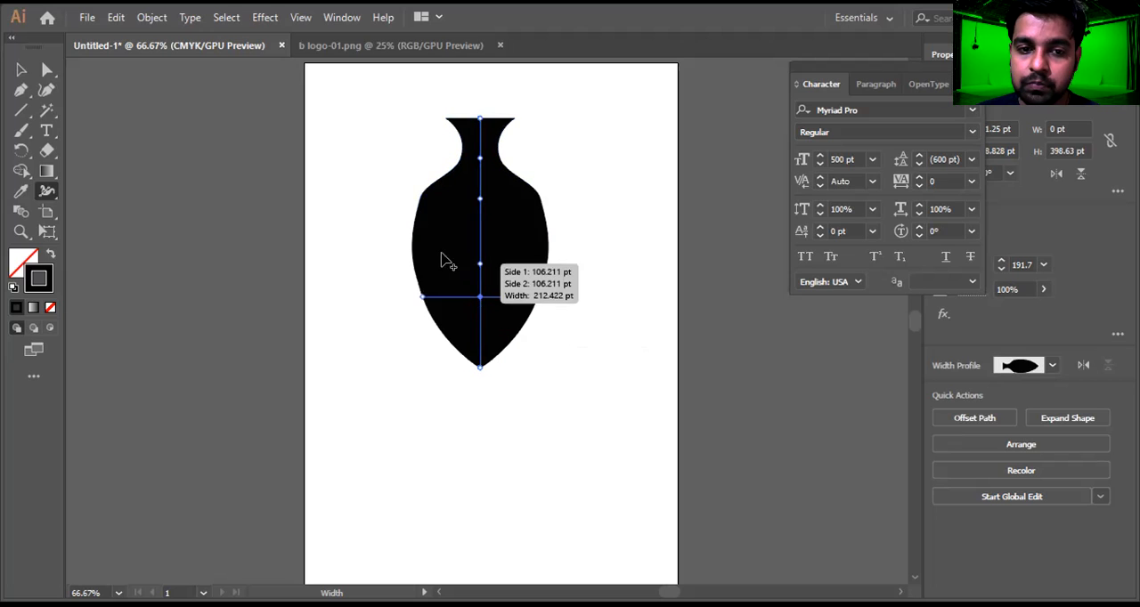
pyautogui.click(415, 246)
pyautogui.moveTo(481, 245); pyautogui.dragTo(454, 248)
pyautogui.moveTo(478, 199); pyautogui.dragTo(489, 387)
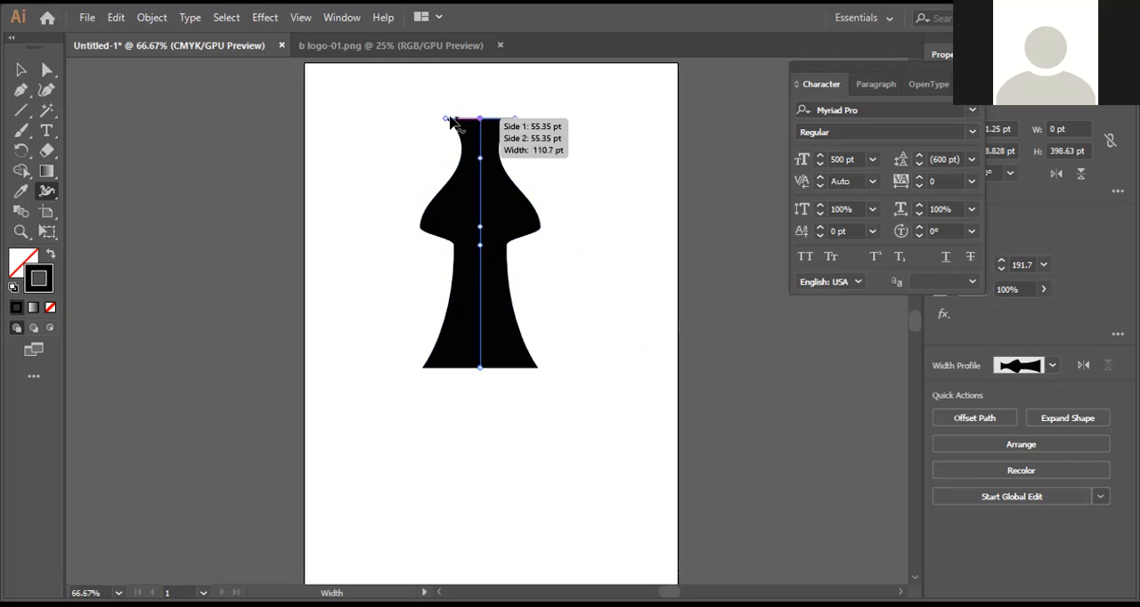
# Narrow the vase's top end and slide the waist, belly and neck width points farther down the line
pyautogui.moveTo(442, 122); pyautogui.dragTo(470, 120)
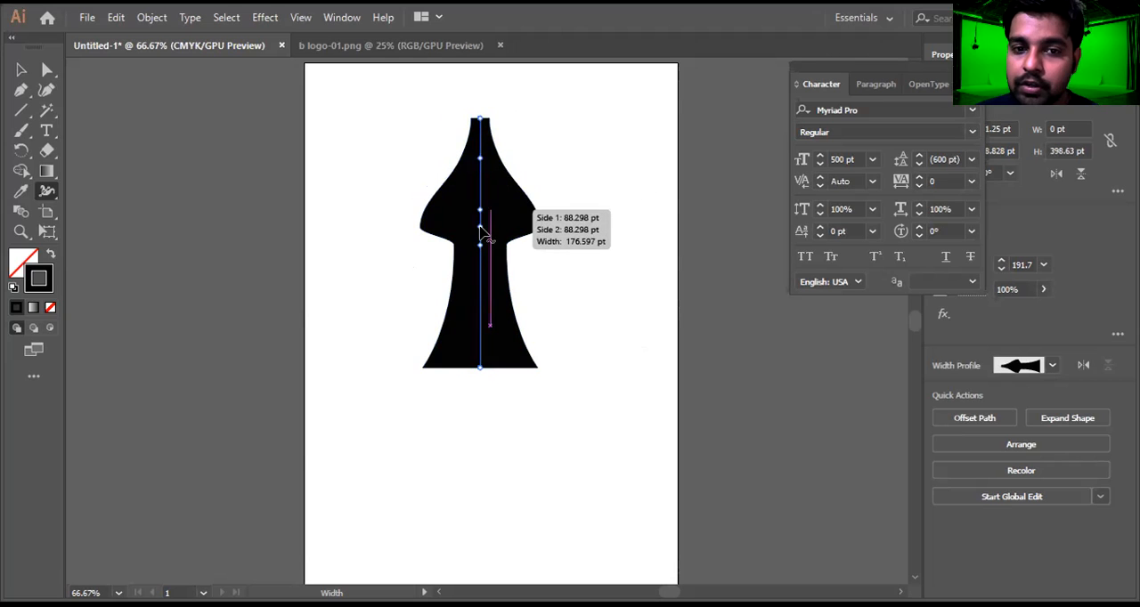
pyautogui.moveTo(478, 247); pyautogui.dragTo(488, 313)
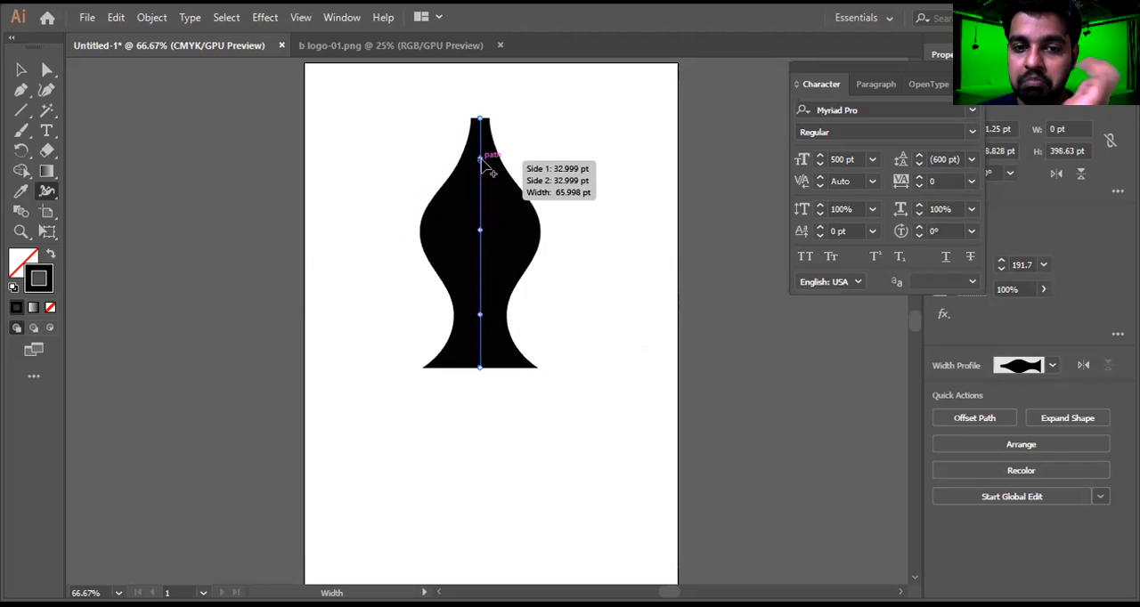
pyautogui.moveTo(488, 175); pyautogui.dragTo(488, 308)
# Flare the top end to about 389 pt wide, form a broad bowl beneath it, and refine the stem above a thin base
pyautogui.moveTo(492, 128); pyautogui.dragTo(526, 156)
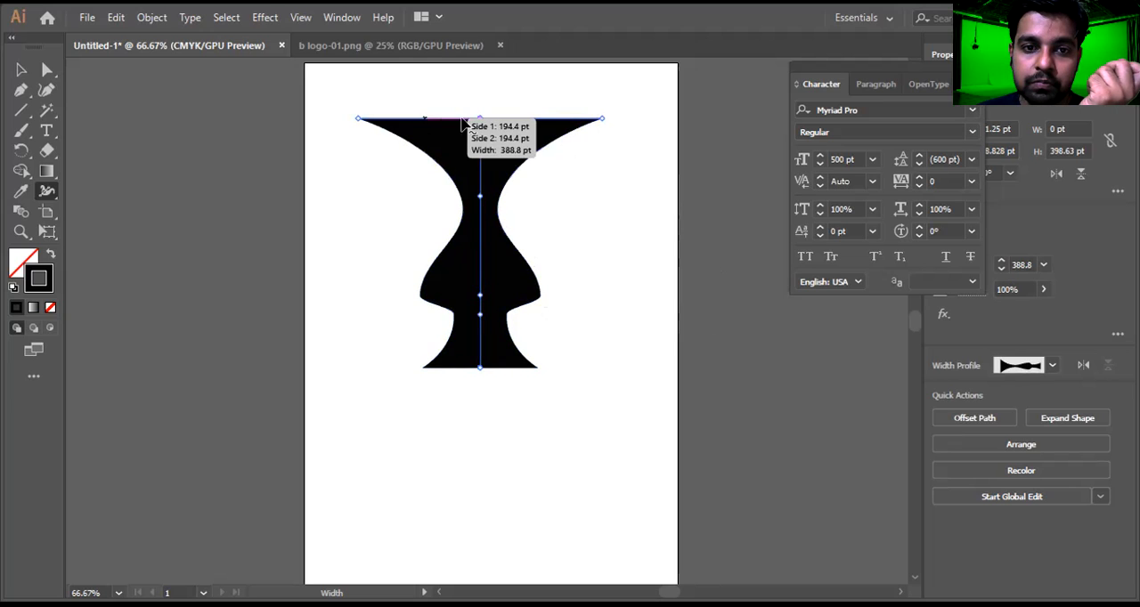
pyautogui.moveTo(484, 116); pyautogui.dragTo(480, 248)
pyautogui.moveTo(477, 286); pyautogui.dragTo(502, 454)
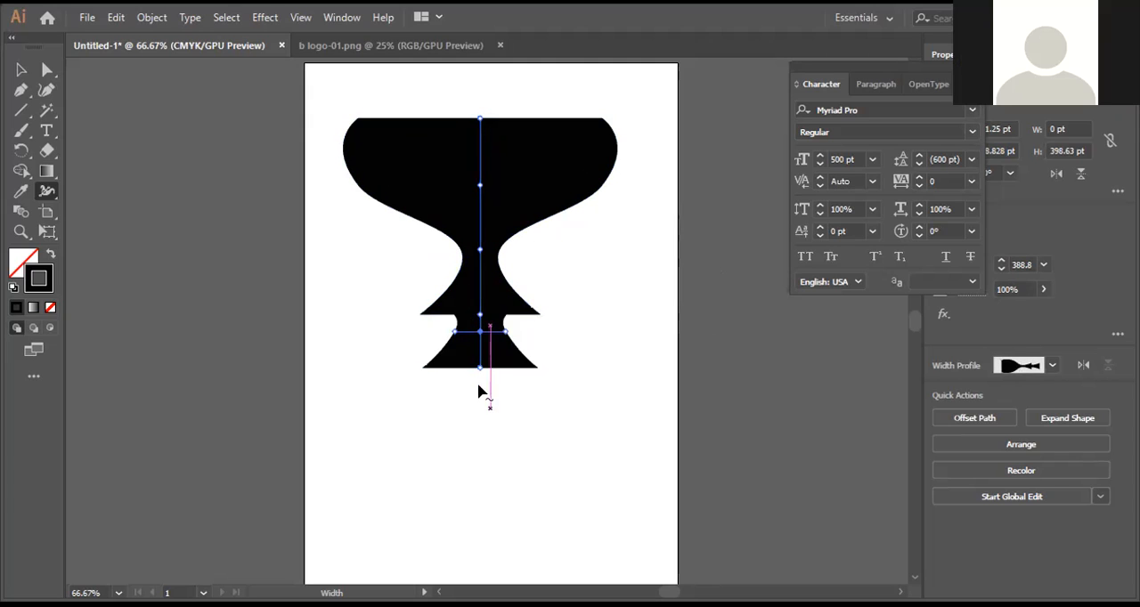
pyautogui.moveTo(480, 365); pyautogui.dragTo(502, 453)
pyautogui.moveTo(480, 326); pyautogui.dragTo(452, 283)
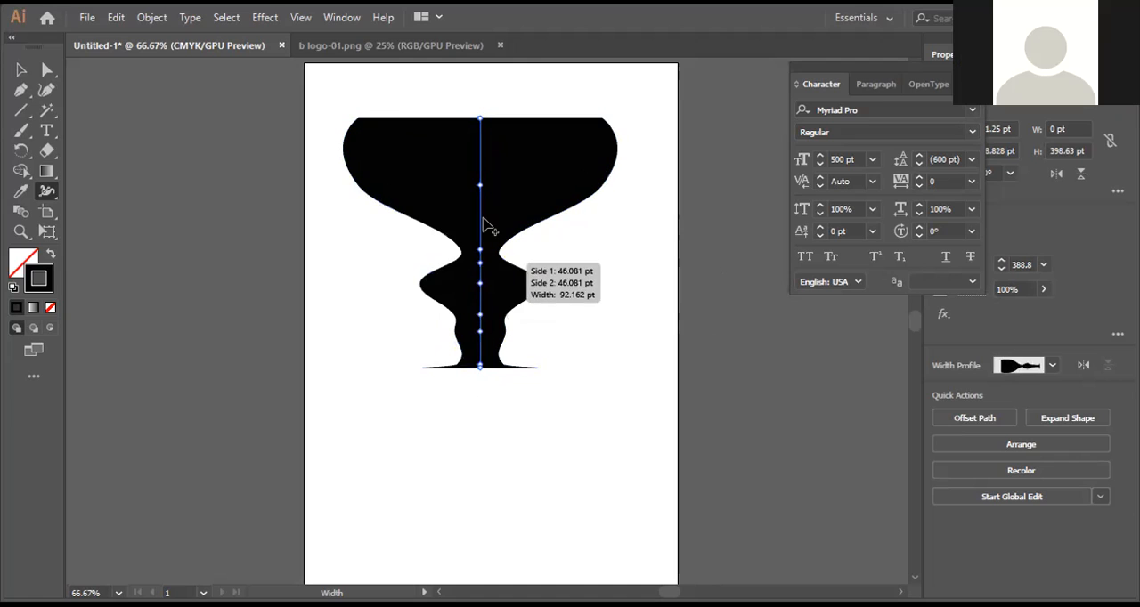
# Pinch the bowl to a point below the top, form a second wide flare beneath it, and widen the stem above the belly
pyautogui.moveTo(482, 189)
pyautogui.mouseDown()
pyautogui.moveTo(482, 173)
pyautogui.moveTo(481, 234)
pyautogui.mouseUp()
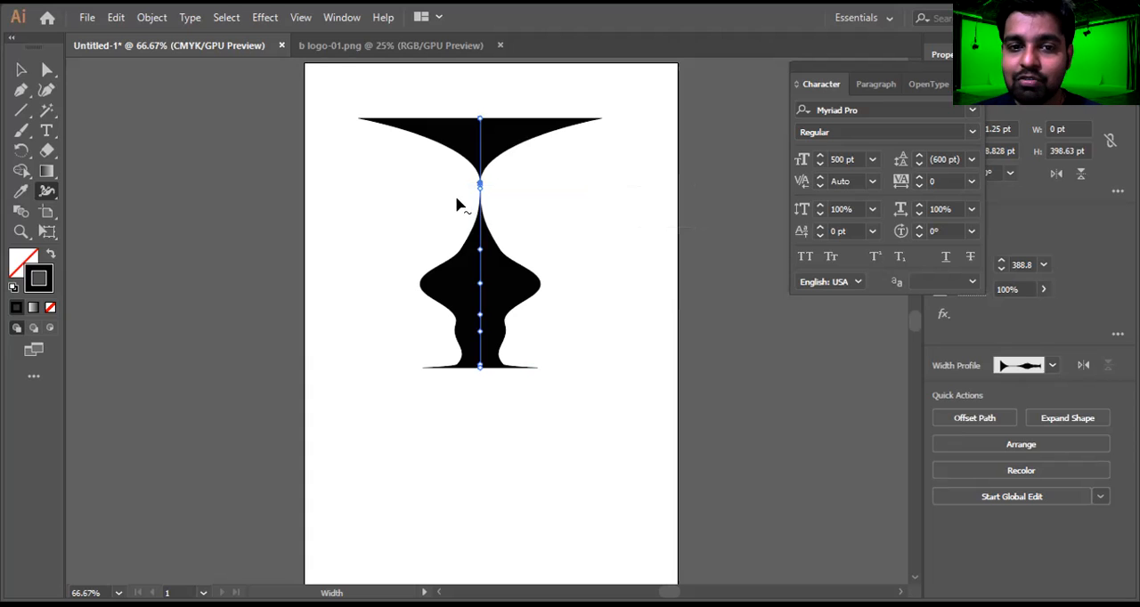
pyautogui.moveTo(481, 184)
pyautogui.mouseDown()
pyautogui.moveTo(522, 204)
pyautogui.moveTo(488, 185)
pyautogui.moveTo(470, 149)
pyautogui.mouseUp()
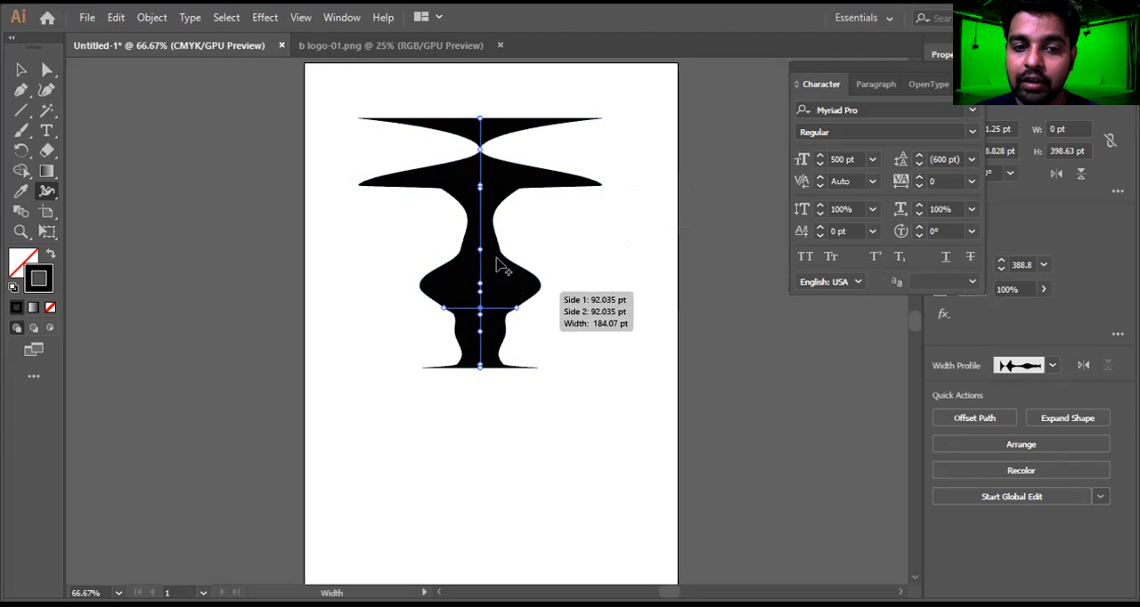
pyautogui.moveTo(483, 252); pyautogui.dragTo(408, 228)
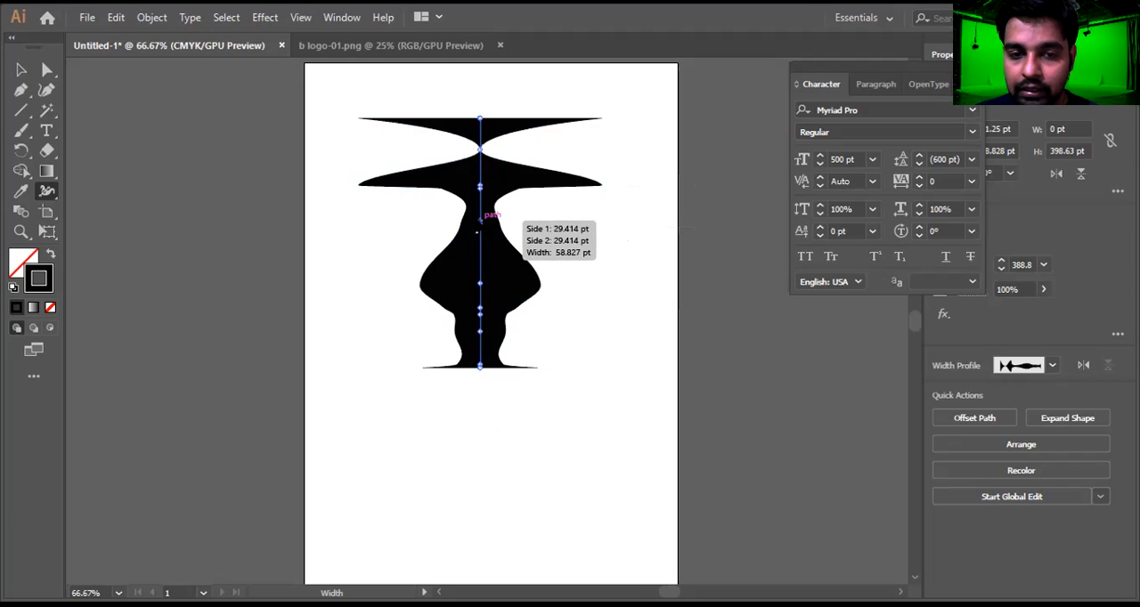
# Delete the shaped line and draw an unfilled circle about 313 pt in diameter, centred horizontally in the upper part of the artboard
pyautogui.press('Delete')
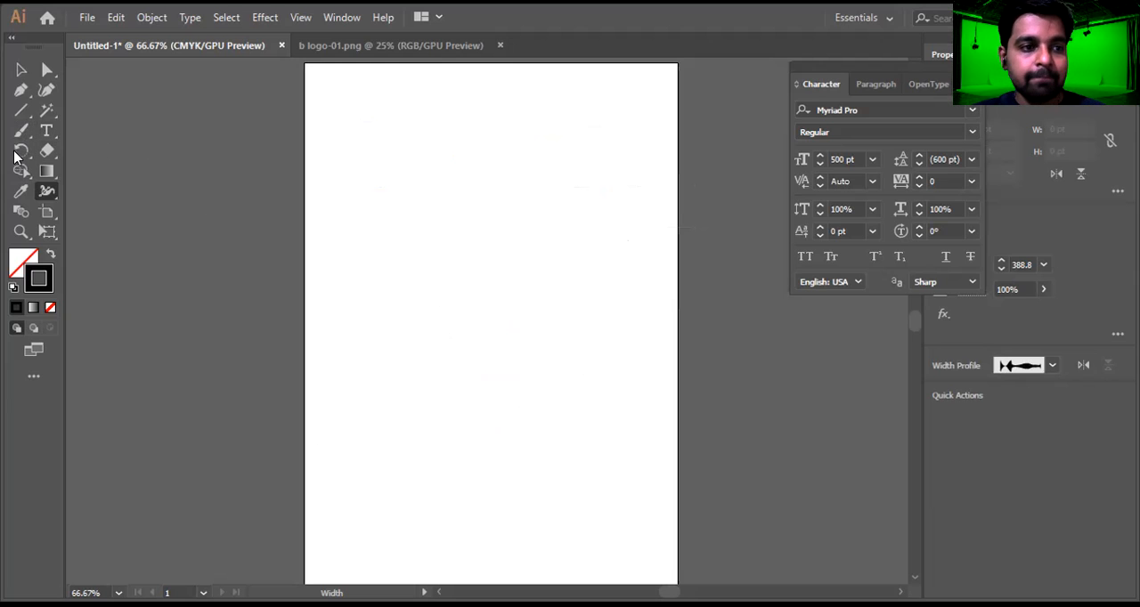
pyautogui.click(23, 113)
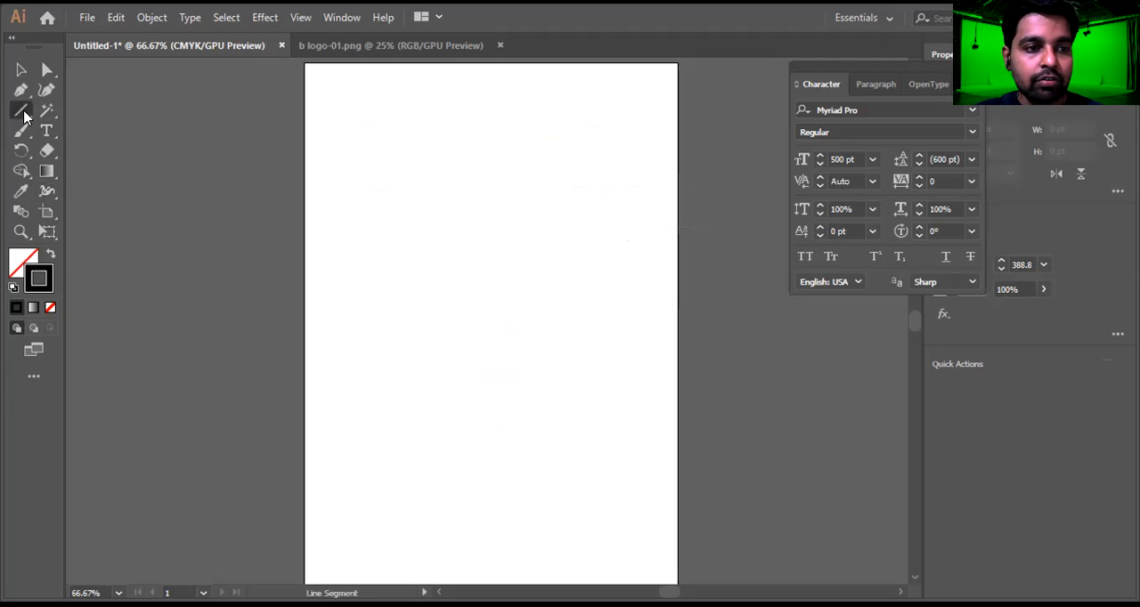
pyautogui.press('l')
pyautogui.moveTo(417, 136); pyautogui.dragTo(614, 332)
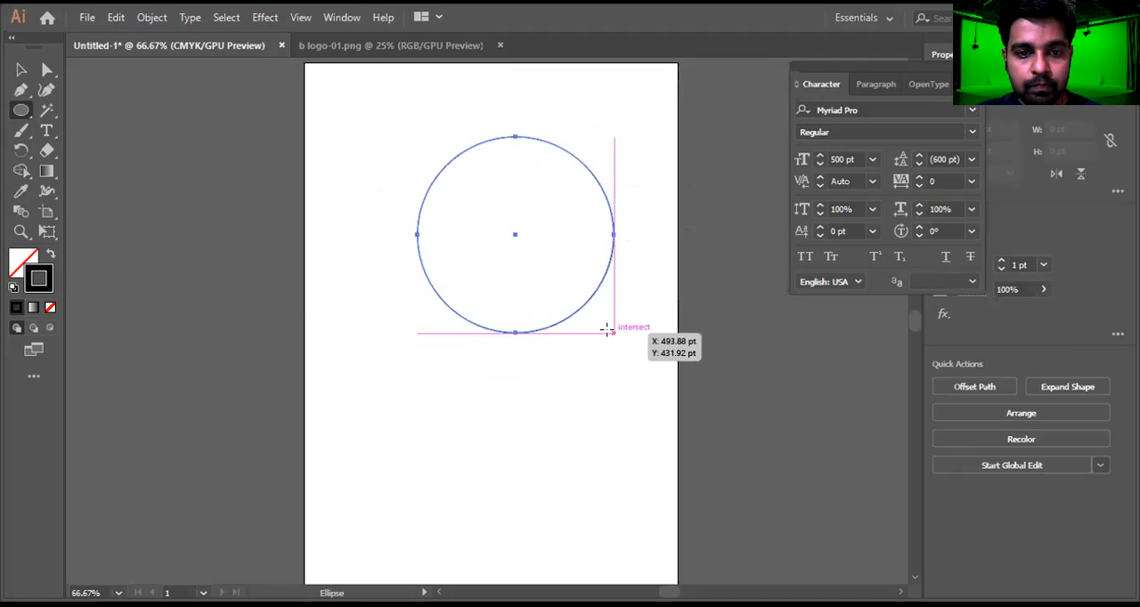
pyautogui.press('v')
pyautogui.moveTo(530, 141); pyautogui.dragTo(504, 140)
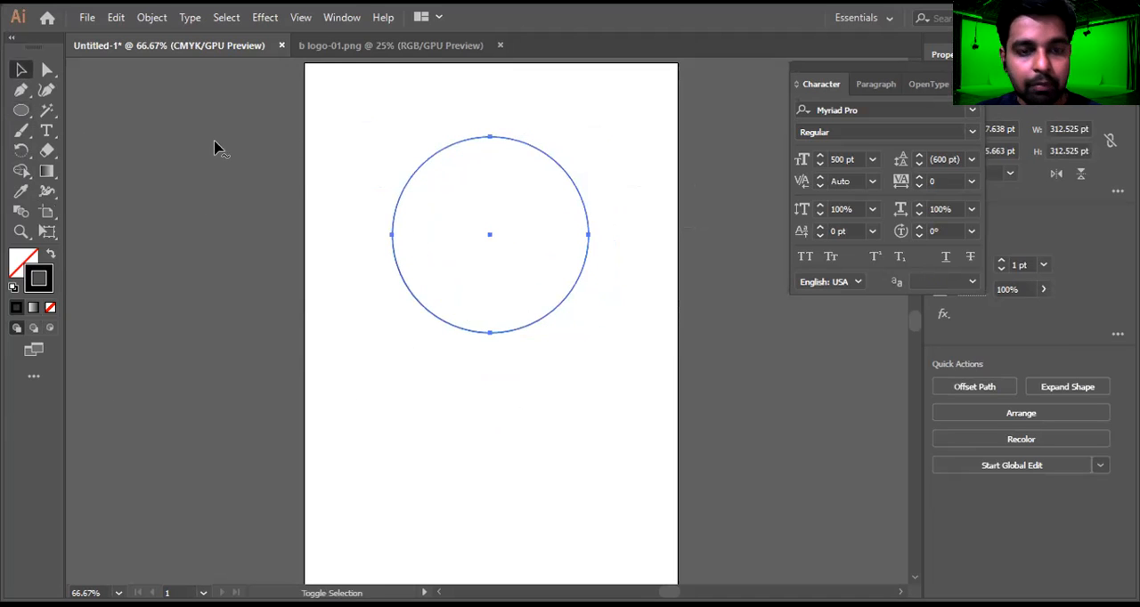
# Try varying the circle's stroke thickness with the Width tool at its left, right, top and bottom anchors
pyautogui.hotkey('shift', 'w')
pyautogui.moveTo(392, 240)
pyautogui.mouseDown()
pyautogui.moveTo(442, 248)
pyautogui.moveTo(417, 237)
pyautogui.moveTo(506, 288)
pyautogui.moveTo(578, 299)
pyautogui.moveTo(500, 312)
pyautogui.mouseUp()
pyautogui.moveTo(587, 236)
pyautogui.mouseDown()
pyautogui.moveTo(537, 244)
pyautogui.moveTo(555, 251)
pyautogui.mouseUp()
pyautogui.moveTo(491, 141); pyautogui.dragTo(498, 182)
pyautogui.moveTo(497, 332); pyautogui.dragTo(604, 307)
pyautogui.moveTo(584, 227); pyautogui.dragTo(566, 401)
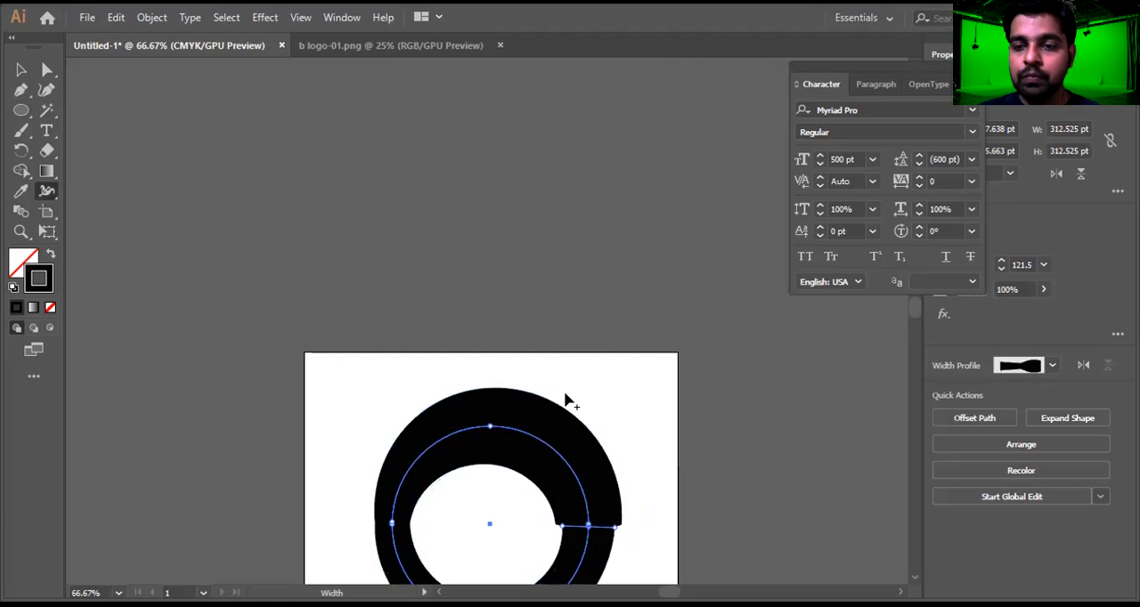
# Undo the circle's width changes, restoring the thin outline, and widen its stroke at the bottom anchor to about 126 pt
pyautogui.scroll(-5, 565, 400)
pyautogui.hotkey('ctrl', 'z')
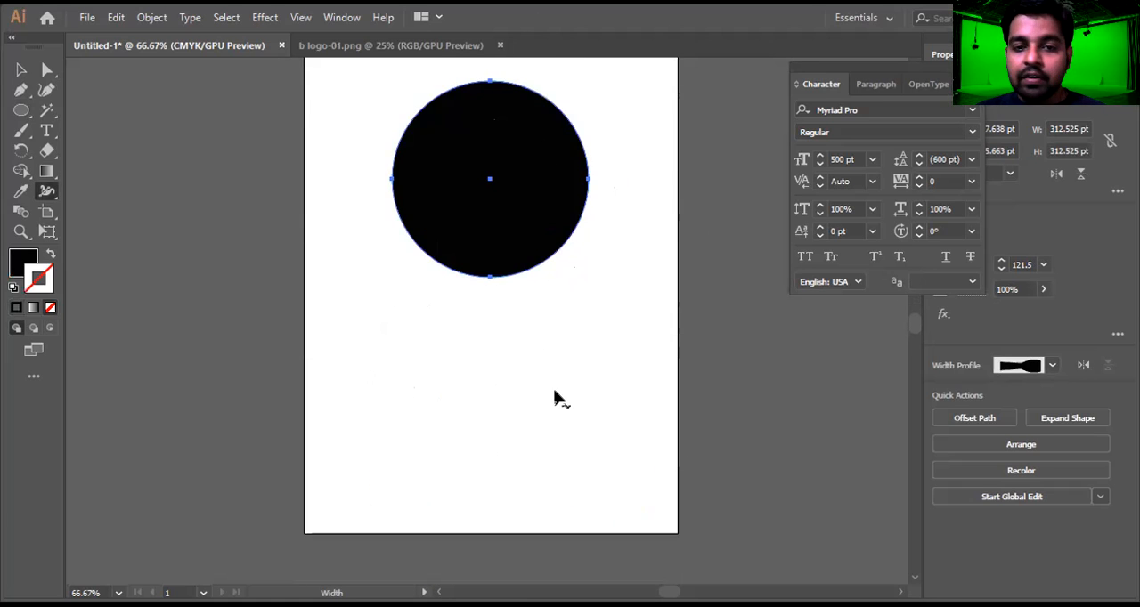
pyautogui.hotkey('ctrl', 'z')
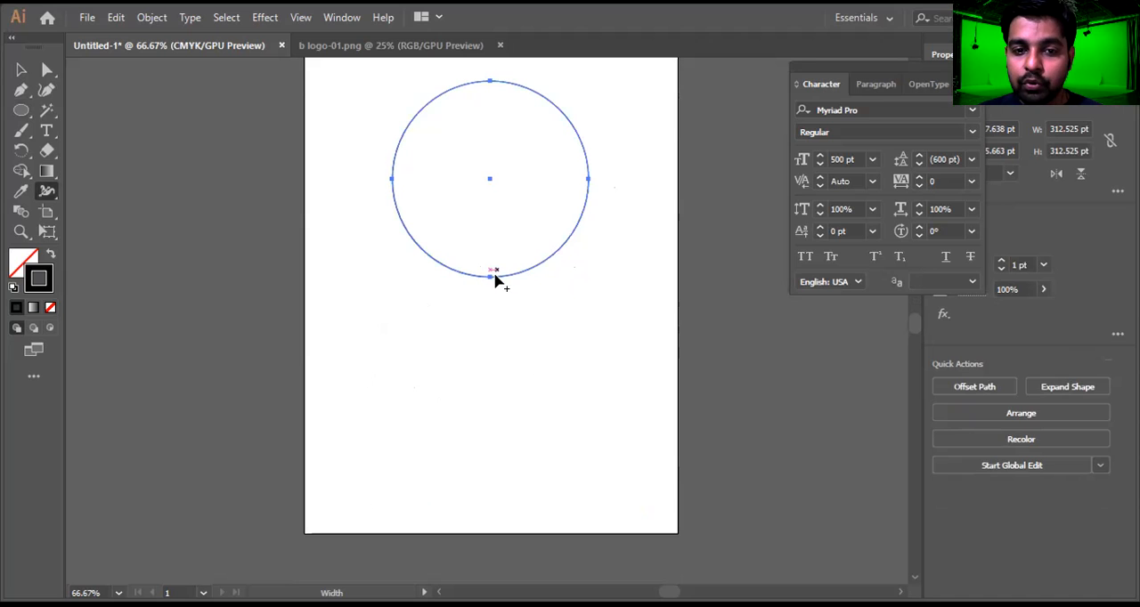
pyautogui.moveTo(491, 279); pyautogui.dragTo(490, 237)
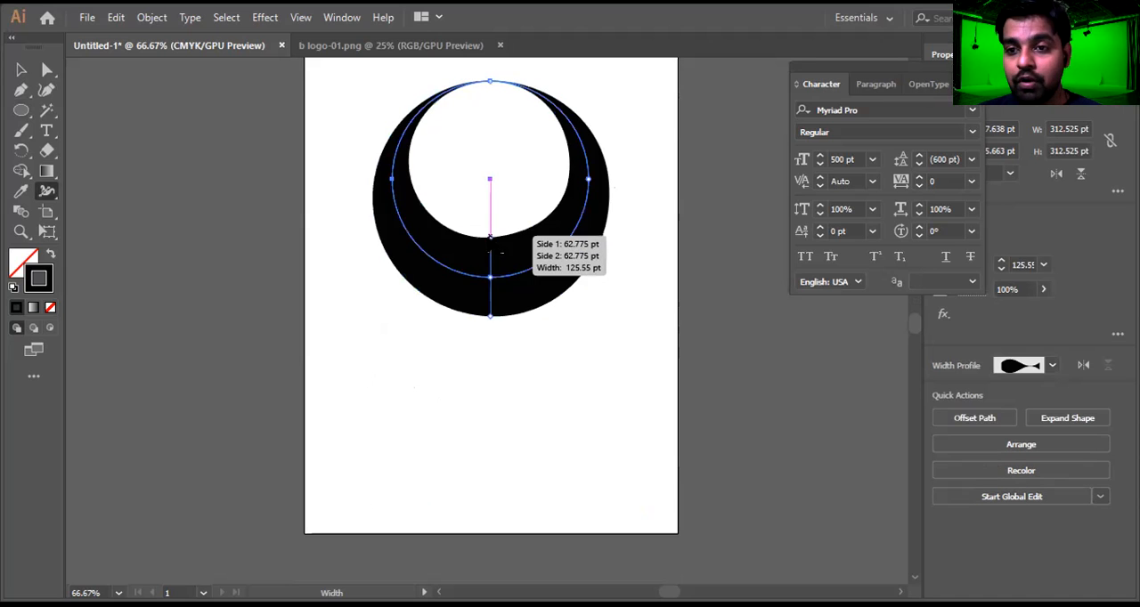
# Widen the circle's stroke at its top and right anchors with the Width tool, and delete the circle
pyautogui.moveTo(489, 82); pyautogui.dragTo(497, 105)
pyautogui.moveTo(574, 179)
pyautogui.mouseDown()
pyautogui.moveTo(565, 179)
pyautogui.moveTo(593, 178)
pyautogui.moveTo(537, 188)
pyautogui.moveTo(501, 221)
pyautogui.mouseUp()
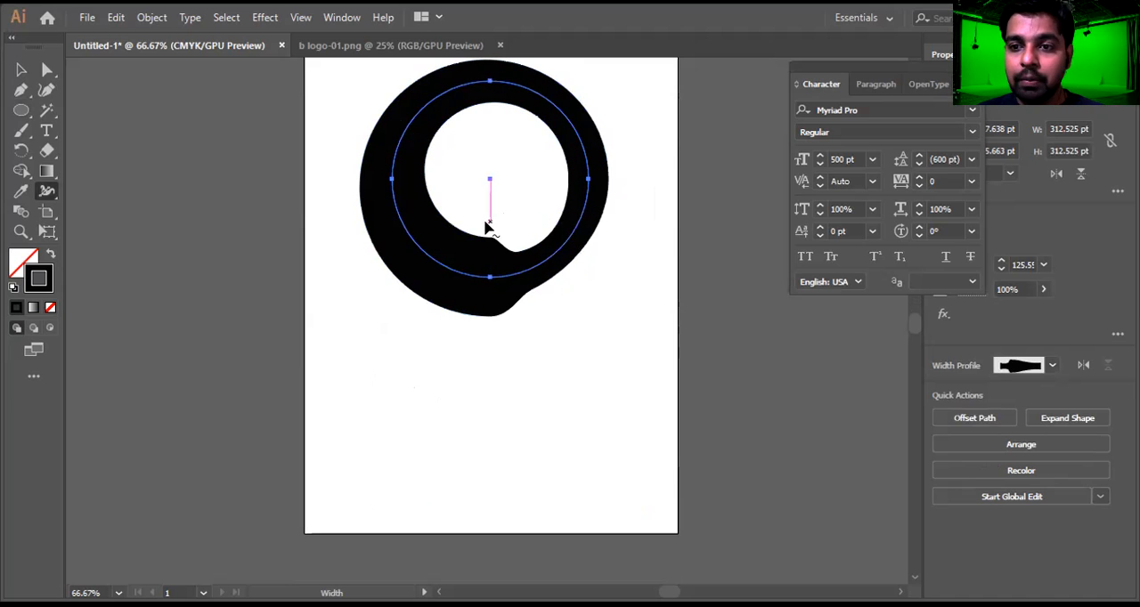
pyautogui.press('v')
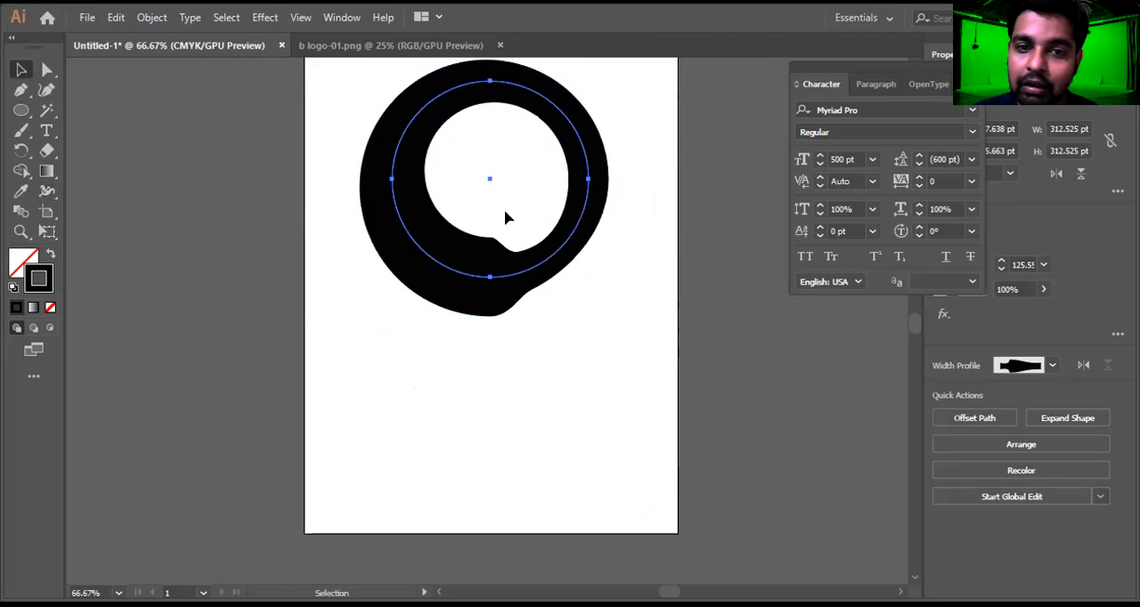
pyautogui.moveTo(638, 119); pyautogui.dragTo(445, 310)
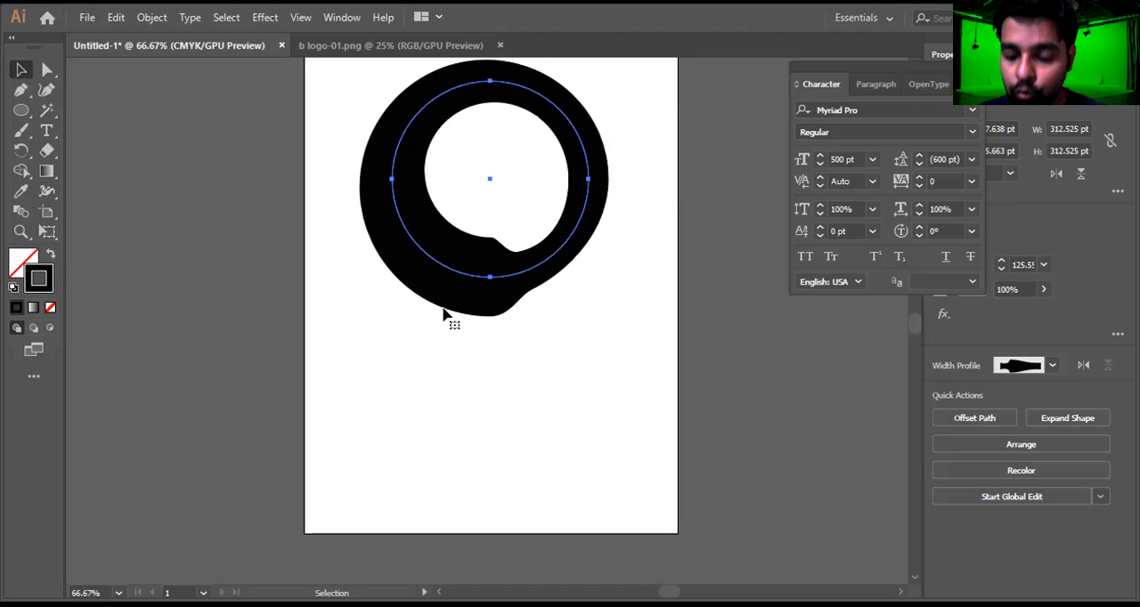
pyautogui.press('Delete')
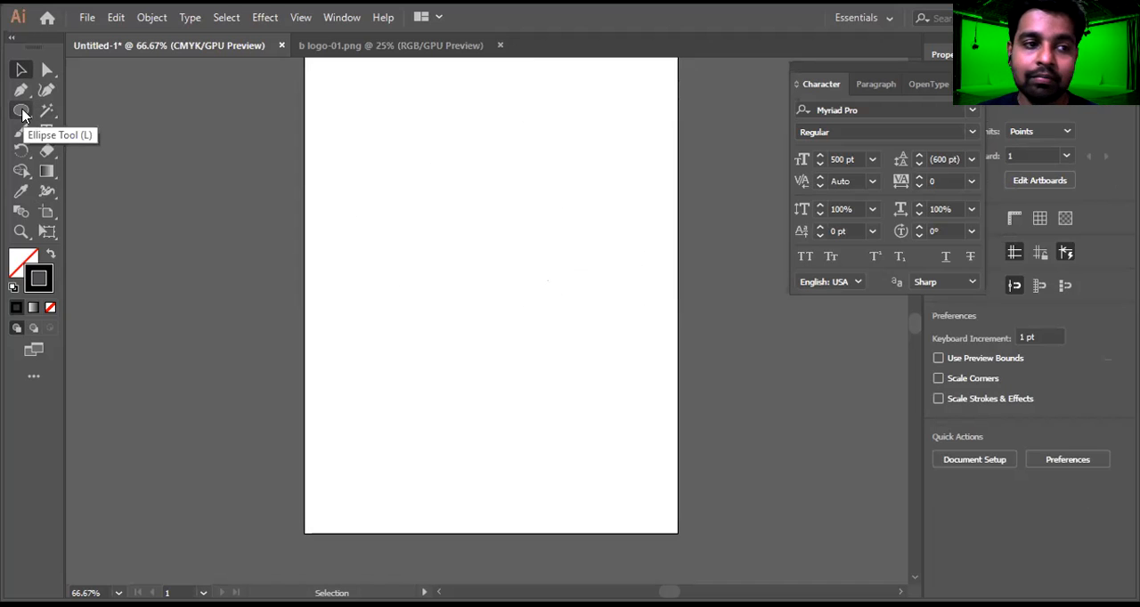
# Draw a circle about 378 pt in diameter, centred horizontally on the artboard, and swap its fill and stroke to make it solid black
pyautogui.click(48, 193)
pyautogui.rightClick(47, 192)
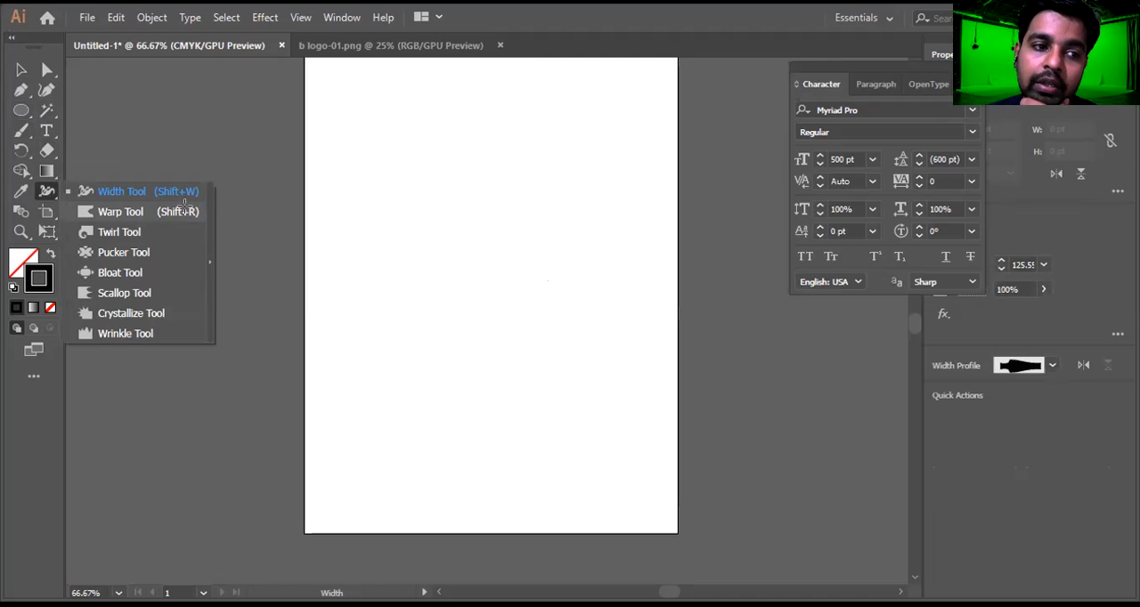
pyautogui.click(184, 205)
pyautogui.click(23, 116)
pyautogui.moveTo(372, 126); pyautogui.dragTo(600, 358)
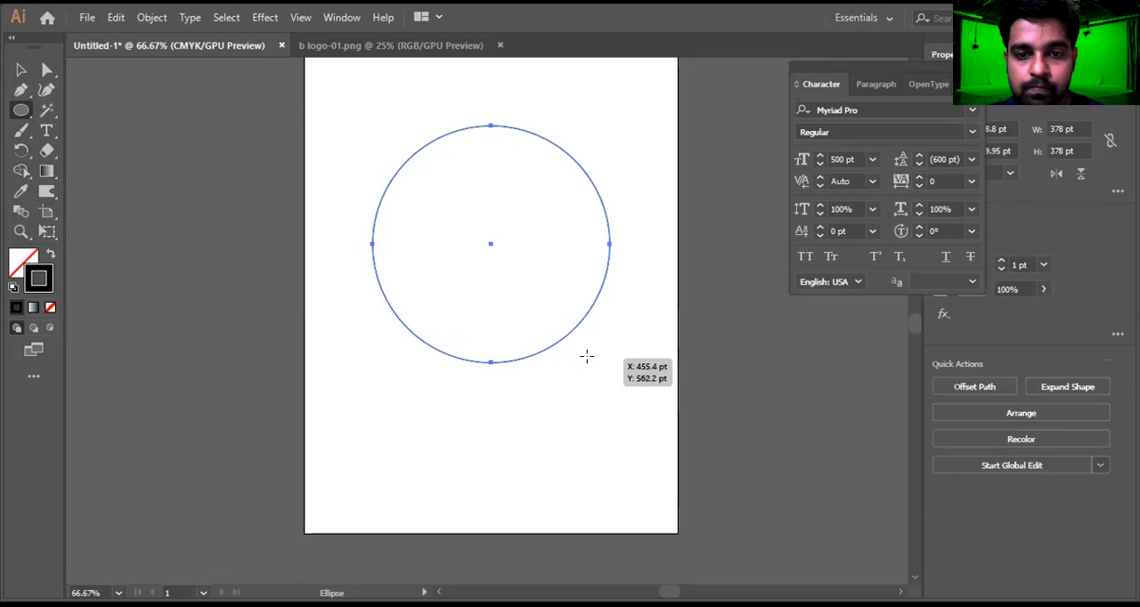
pyautogui.hotkey('shift', 'x')
# Push shallow notches into the circle's top, right, bottom and left edges with the Warp tool
pyautogui.click(47, 192)
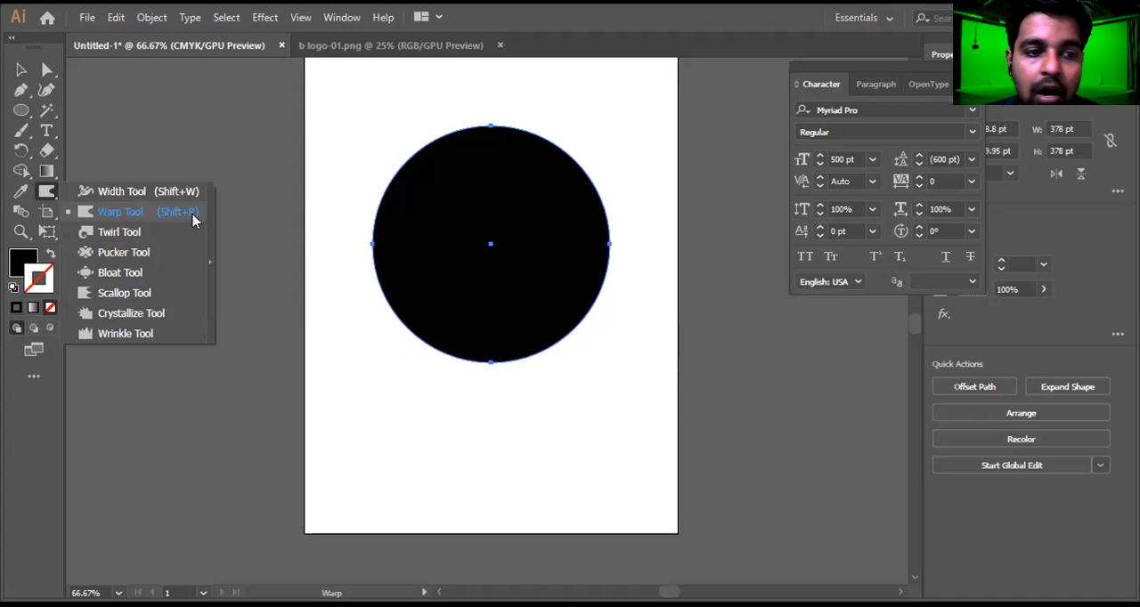
pyautogui.click(207, 211)
pyautogui.moveTo(490, 129); pyautogui.dragTo(489, 211)
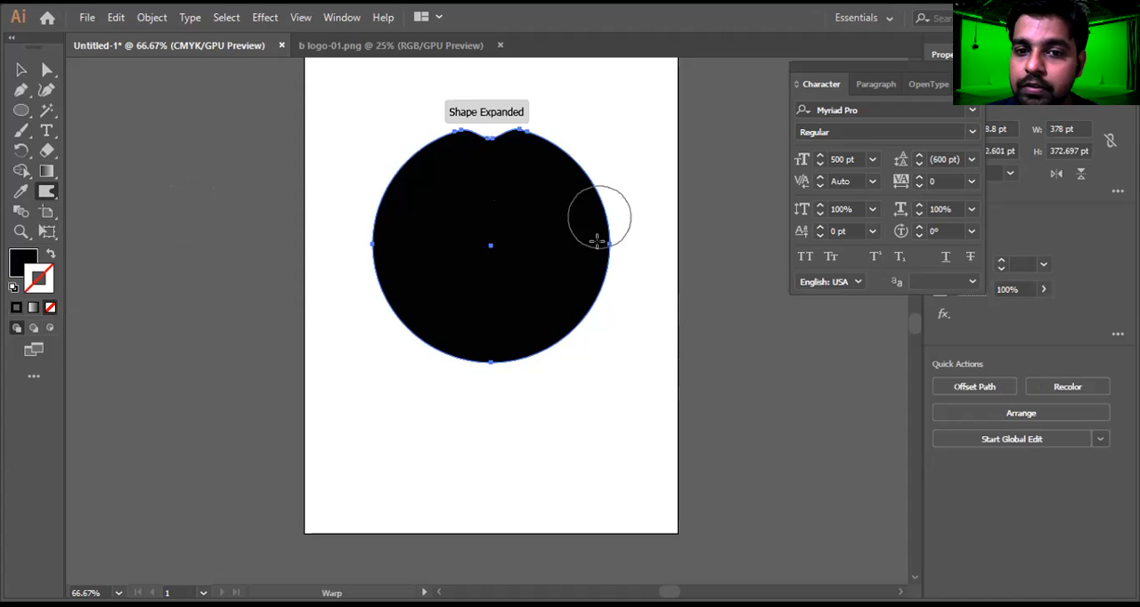
pyautogui.moveTo(590, 245); pyautogui.dragTo(524, 249)
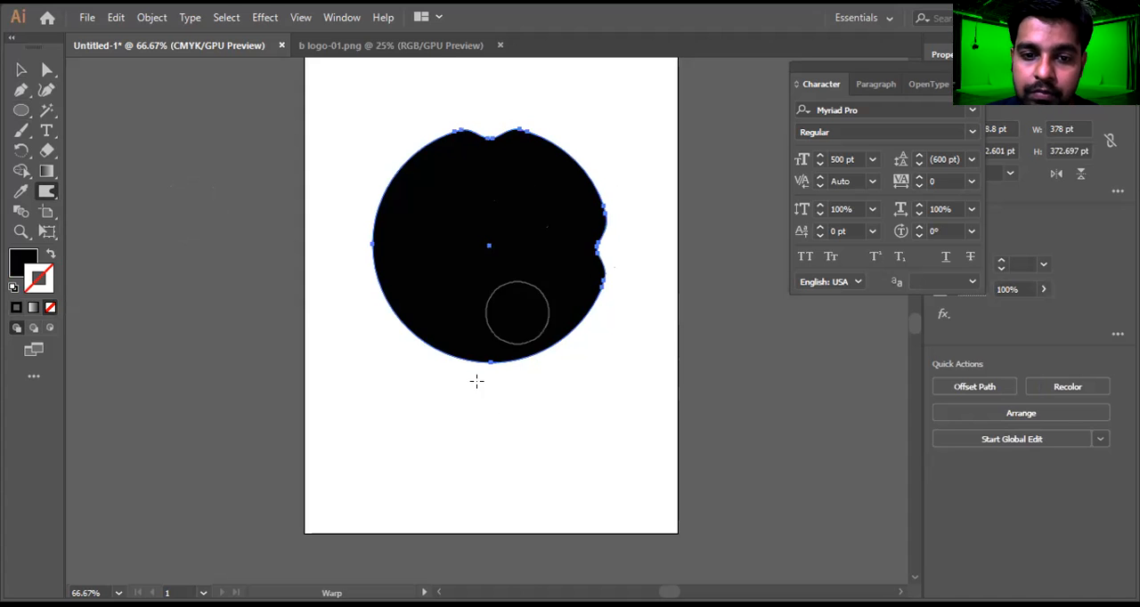
pyautogui.moveTo(489, 354); pyautogui.dragTo(490, 280)
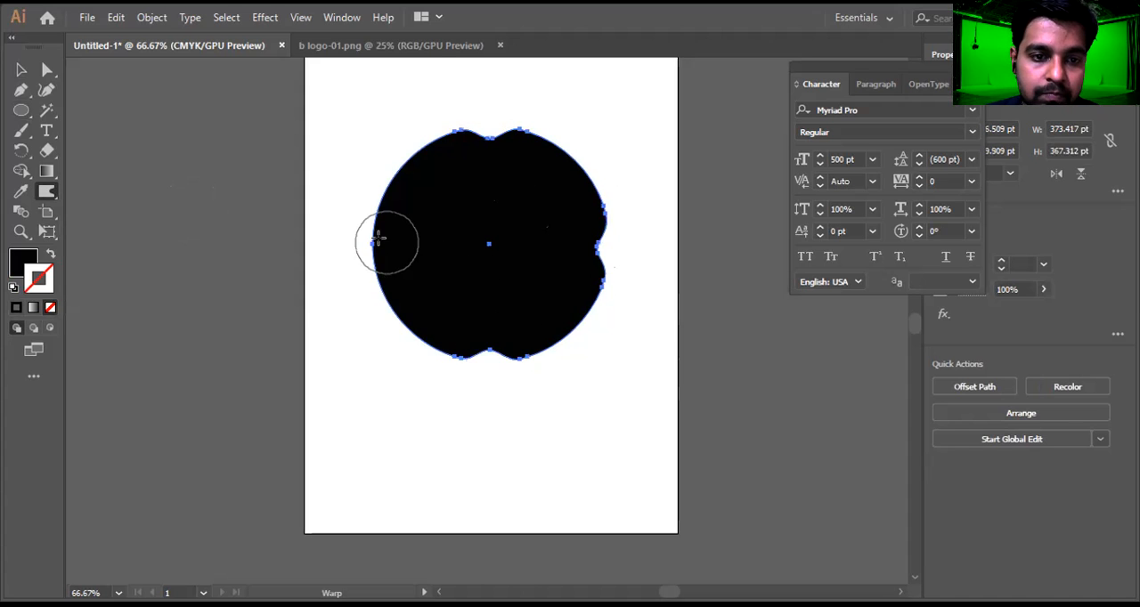
pyautogui.moveTo(374, 247); pyautogui.dragTo(448, 247)
# Deepen the left, right, top and bottom notches towards the centre with the Warp tool
pyautogui.moveTo(377, 249); pyautogui.dragTo(473, 247)
pyautogui.moveTo(624, 252)
pyautogui.mouseDown()
pyautogui.moveTo(523, 242)
pyautogui.moveTo(579, 243)
pyautogui.moveTo(540, 247)
pyautogui.mouseUp()
pyautogui.moveTo(490, 132); pyautogui.dragTo(488, 193)
pyautogui.moveTo(488, 355); pyautogui.dragTo(488, 312)
# Warp a notch inward in the middle of each of the four lobes to form an eight-petal flower
pyautogui.moveTo(408, 325)
pyautogui.mouseDown()
pyautogui.moveTo(437, 303)
pyautogui.moveTo(412, 315)
pyautogui.moveTo(427, 305)
pyautogui.mouseUp()
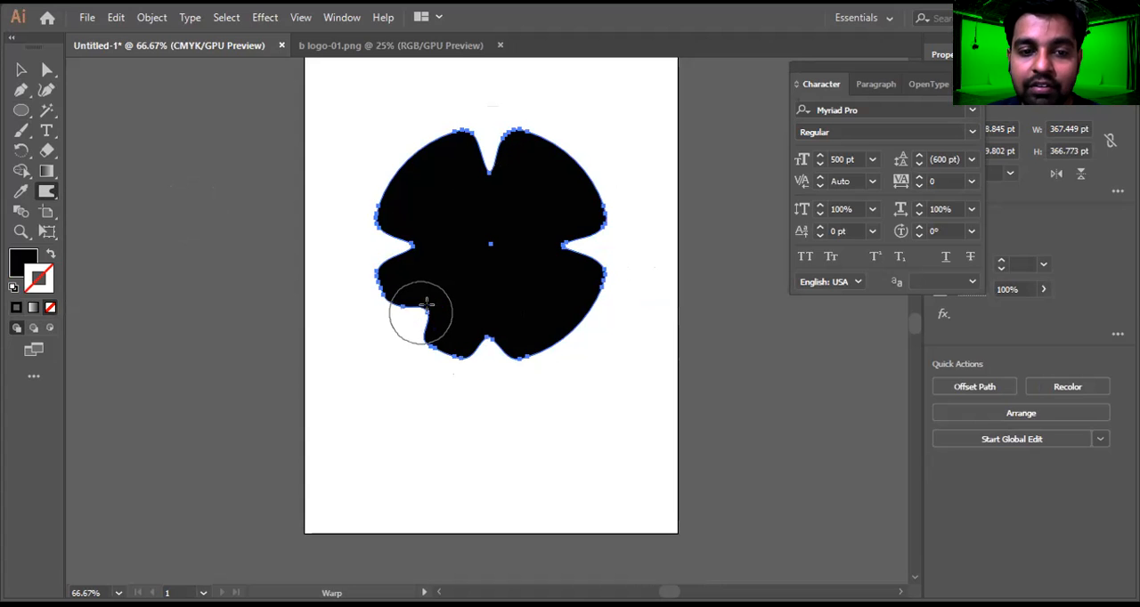
pyautogui.moveTo(415, 169)
pyautogui.mouseDown()
pyautogui.moveTo(407, 161)
pyautogui.moveTo(431, 181)
pyautogui.moveTo(402, 165)
pyautogui.moveTo(455, 200)
pyautogui.mouseUp()
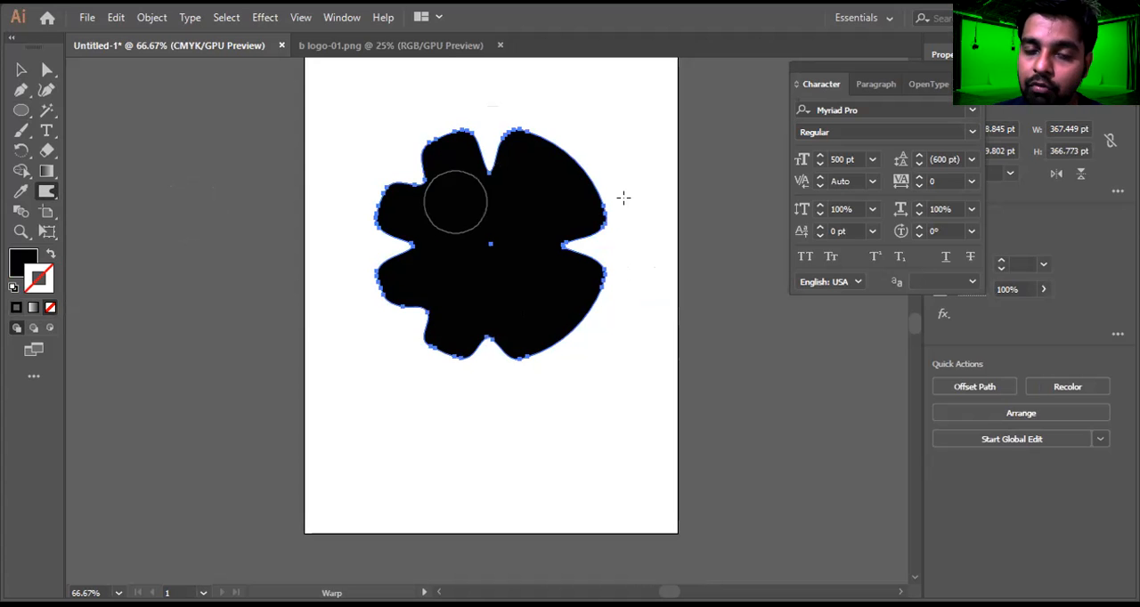
pyautogui.moveTo(565, 167)
pyautogui.mouseDown()
pyautogui.moveTo(529, 199)
pyautogui.moveTo(564, 172)
pyautogui.moveTo(538, 203)
pyautogui.mouseUp()
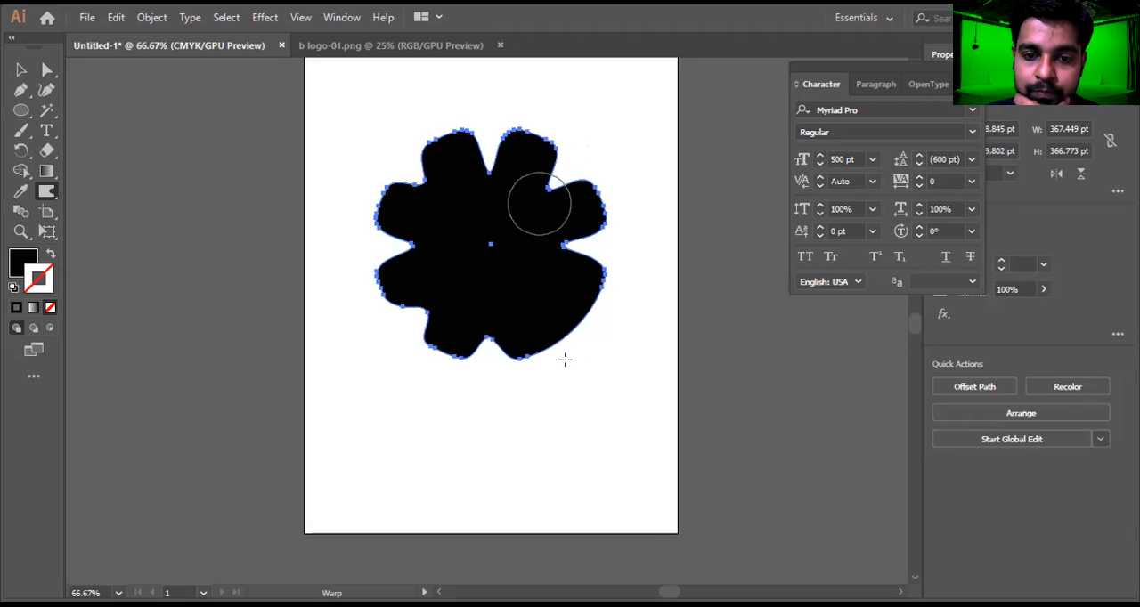
pyautogui.moveTo(570, 337)
pyautogui.mouseDown()
pyautogui.moveTo(522, 298)
pyautogui.moveTo(535, 307)
pyautogui.mouseUp()
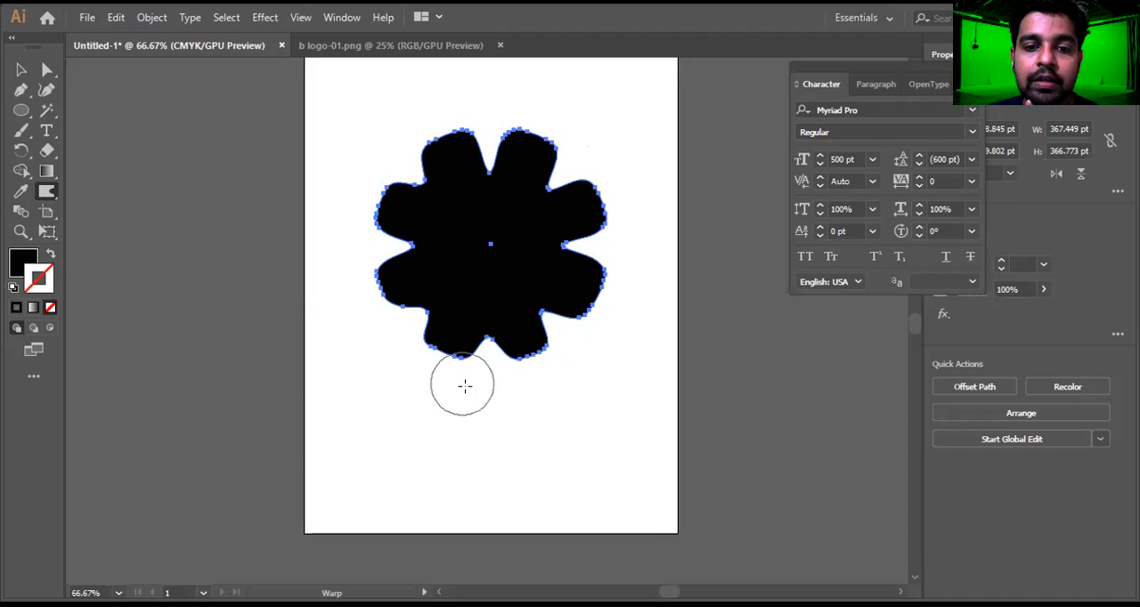
# Push the flower's top, bottom, upper-right and lower-right notches further inward with the Warp tool
pyautogui.click(55, 195)
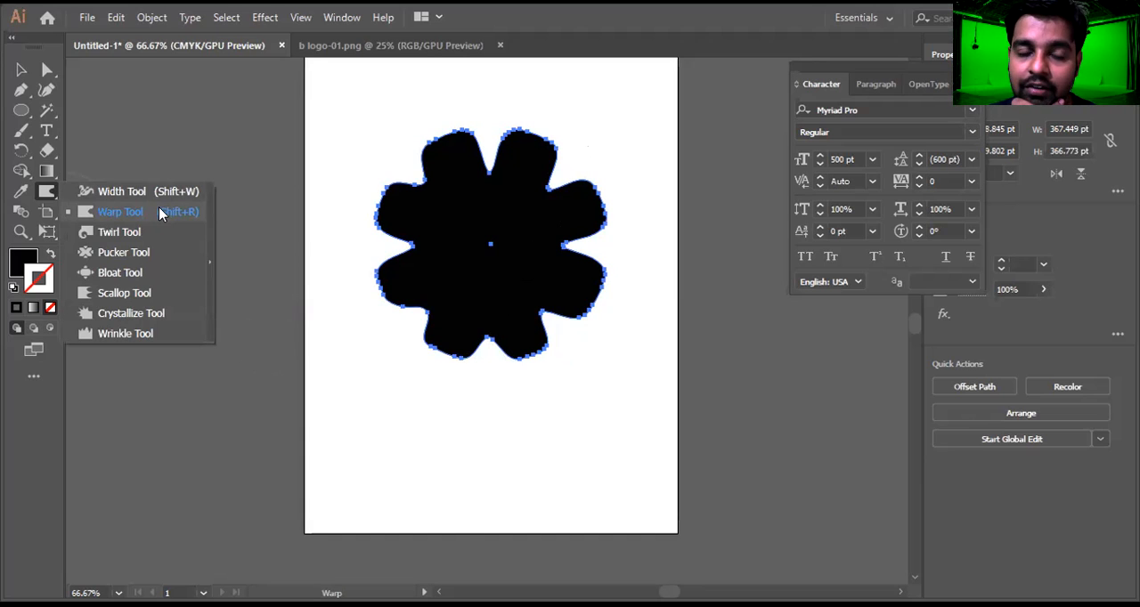
pyautogui.click(159, 211)
pyautogui.moveTo(490, 188)
pyautogui.mouseDown()
pyautogui.moveTo(580, 190)
pyautogui.moveTo(542, 191)
pyautogui.moveTo(506, 228)
pyautogui.moveTo(468, 181)
pyautogui.moveTo(491, 236)
pyautogui.mouseUp()
pyautogui.moveTo(483, 334); pyautogui.dragTo(492, 284)
pyautogui.moveTo(550, 325); pyautogui.dragTo(526, 300)
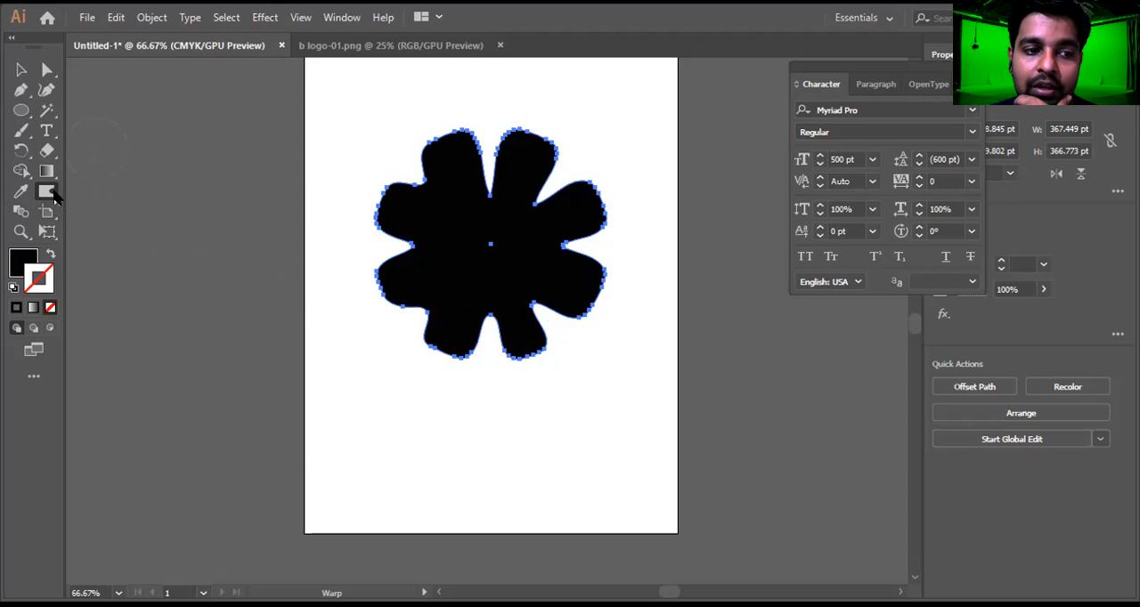
# Twirl the eight notches between the flower's petals into spirals with the Twirl tool
pyautogui.moveTo(54, 198); pyautogui.dragTo(140, 219)
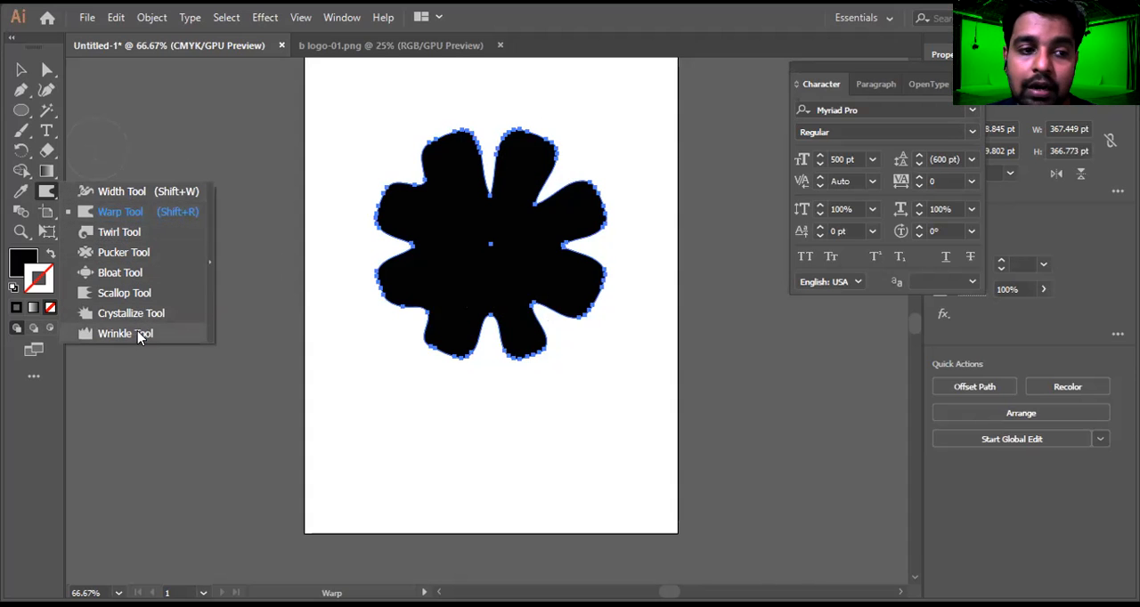
pyautogui.click(92, 233)
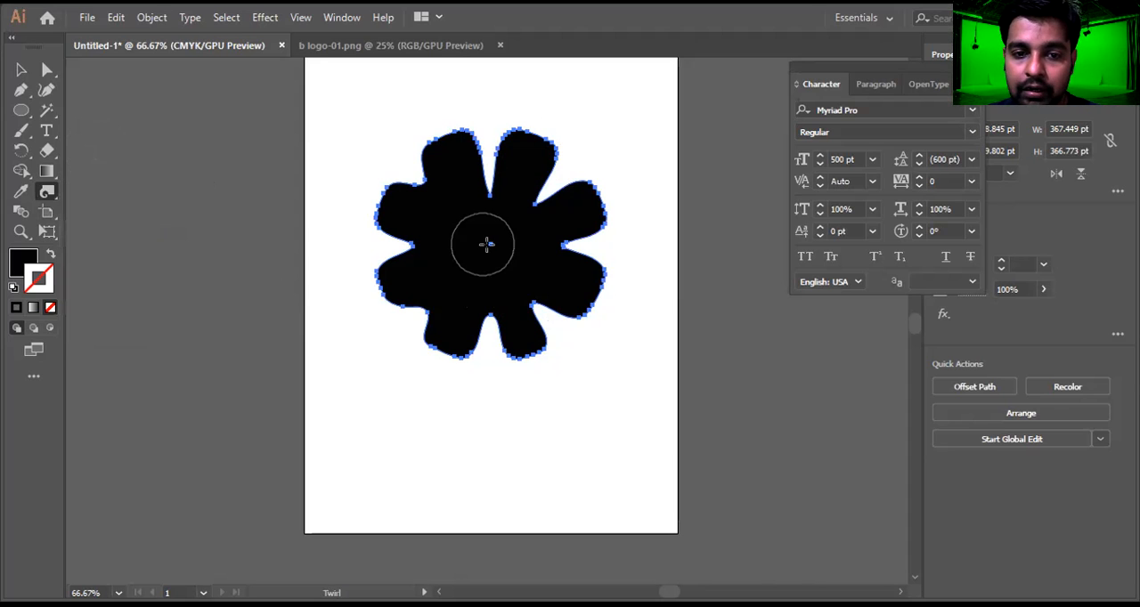
pyautogui.moveTo(489, 192)
pyautogui.mouseDown()
pyautogui.moveTo(535, 199)
pyautogui.moveTo(555, 247)
pyautogui.moveTo(575, 244)
pyautogui.moveTo(522, 300)
pyautogui.moveTo(540, 310)
pyautogui.moveTo(433, 316)
pyautogui.moveTo(411, 247)
pyautogui.mouseUp()
pyautogui.moveTo(420, 183); pyautogui.dragTo(420, 182)
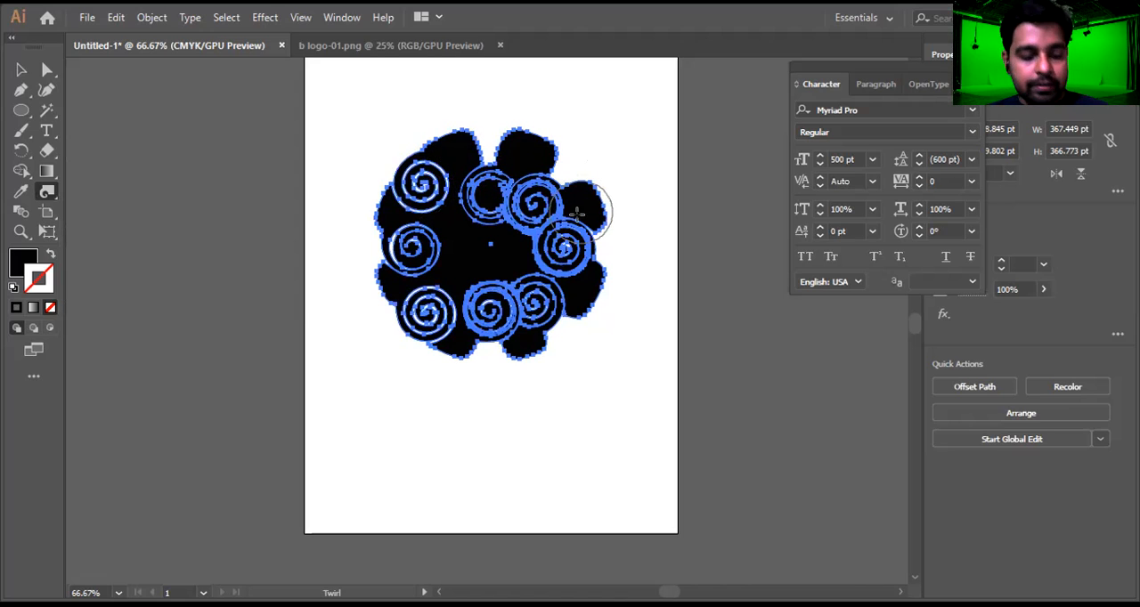
# Delete the twirled flower and draw a black horizontal rectangle about 379 × 32 pt in the upper part of the artboard
pyautogui.press('v')
pyautogui.press('a')
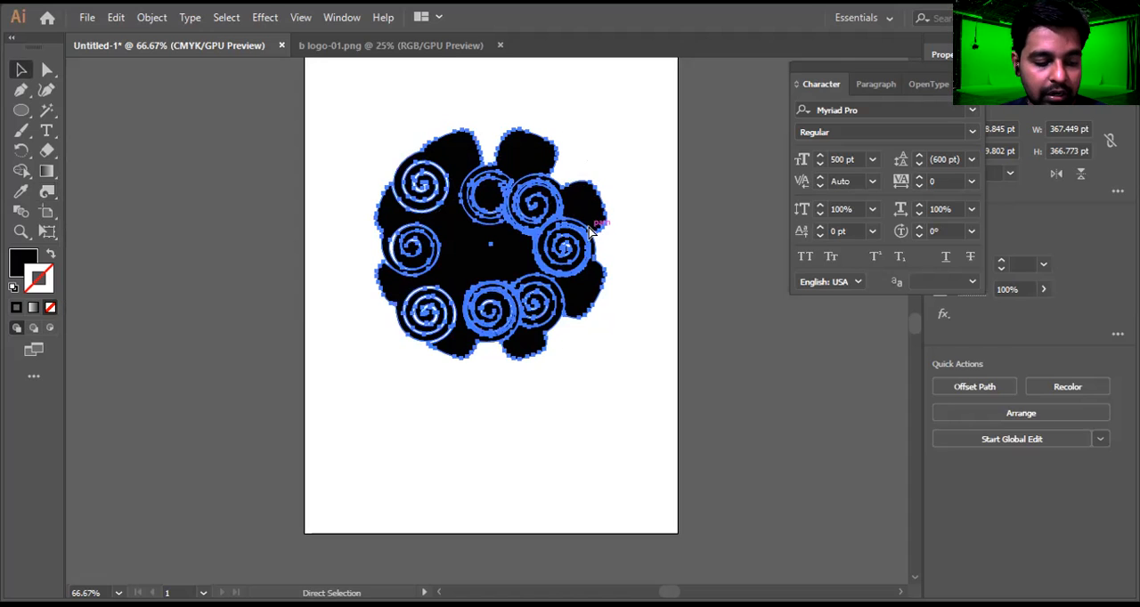
pyautogui.press('Delete')
pyautogui.press('v')
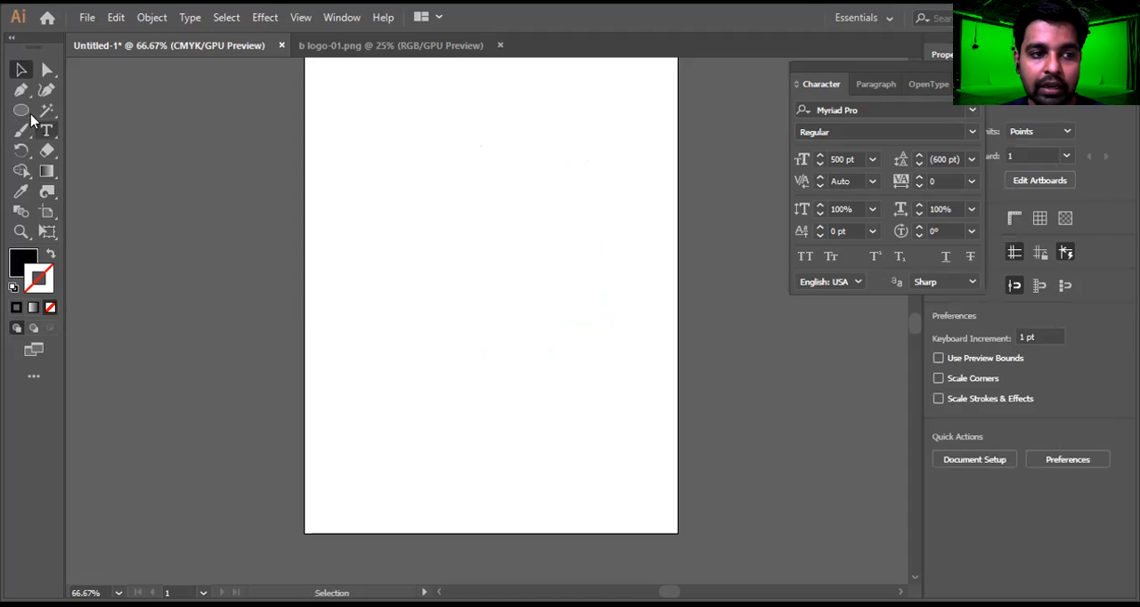
pyautogui.click(21, 110)
pyautogui.moveTo(27, 112); pyautogui.dragTo(80, 111)
pyautogui.press('m')
pyautogui.moveTo(373, 188); pyautogui.dragTo(613, 209)
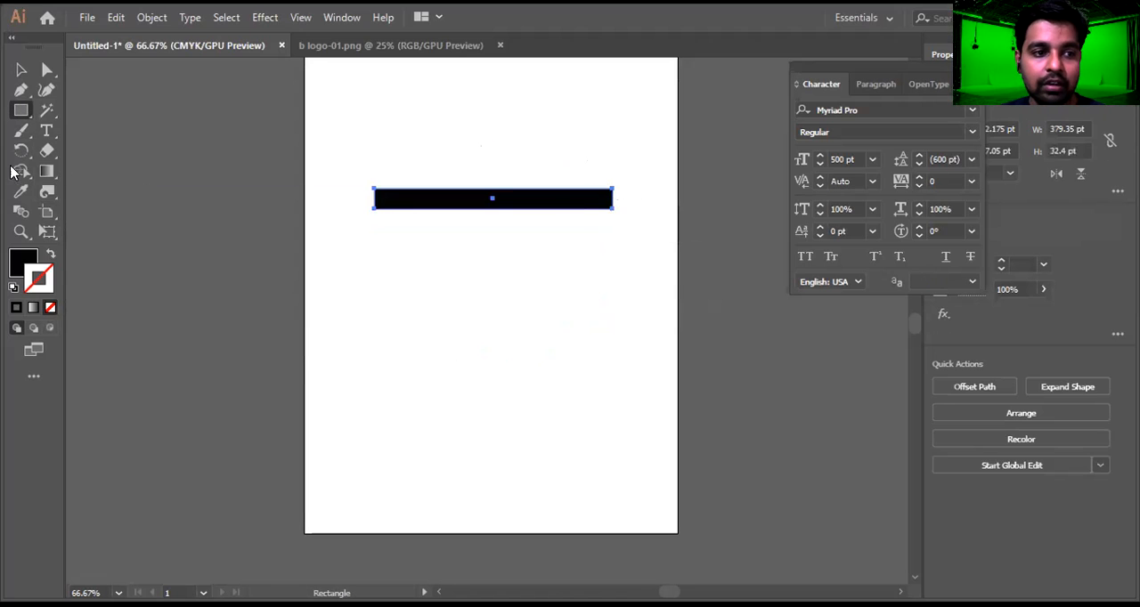
# Twirl the rectangle's left end, right end and middle into spirals with the Twirl tool
pyautogui.click(50, 192)
pyautogui.click(61, 191)
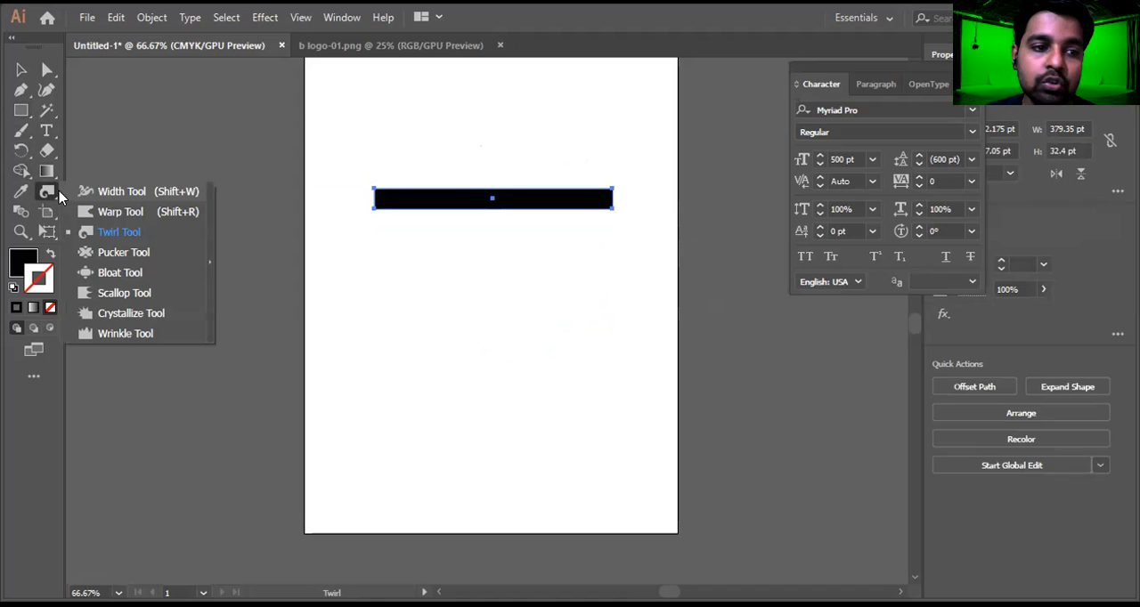
pyautogui.click(95, 231)
pyautogui.moveTo(370, 205); pyautogui.dragTo(372, 205)
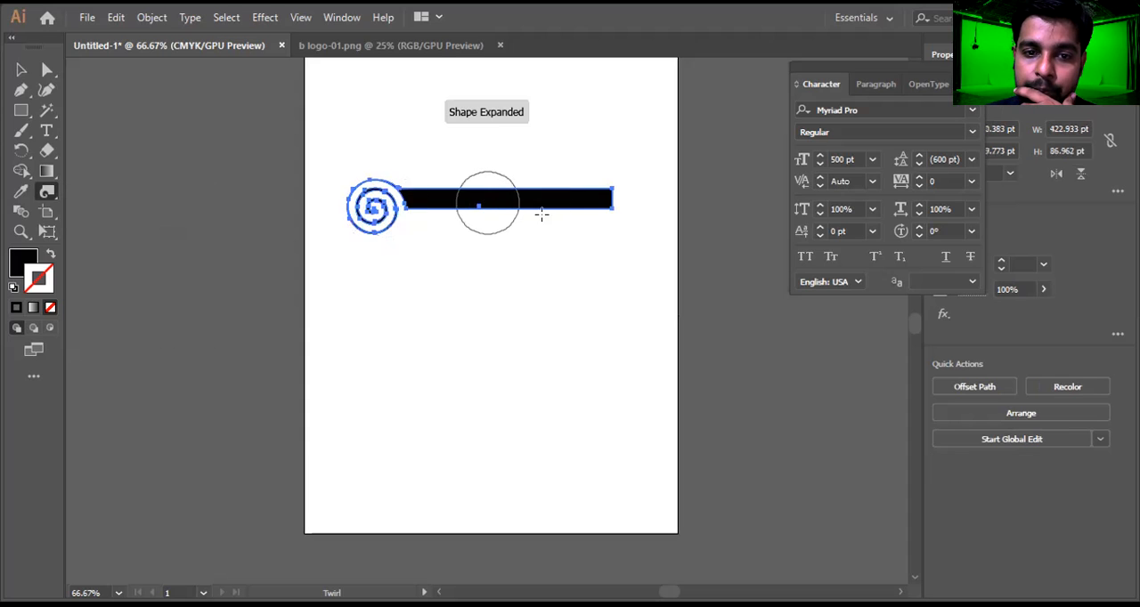
pyautogui.moveTo(610, 203); pyautogui.dragTo(614, 205)
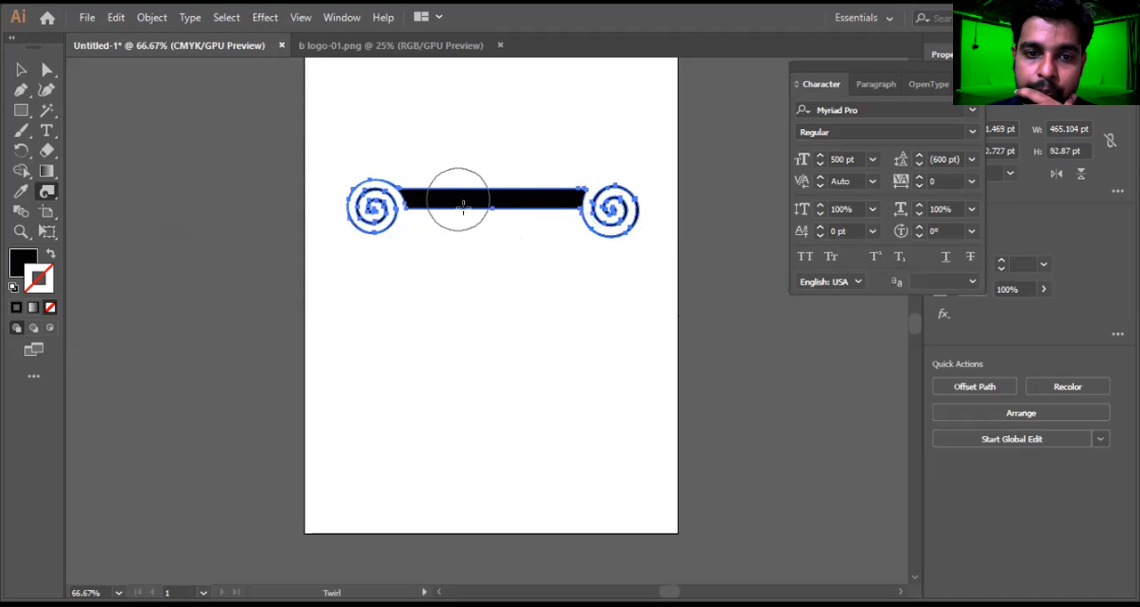
pyautogui.moveTo(491, 204); pyautogui.dragTo(492, 208)
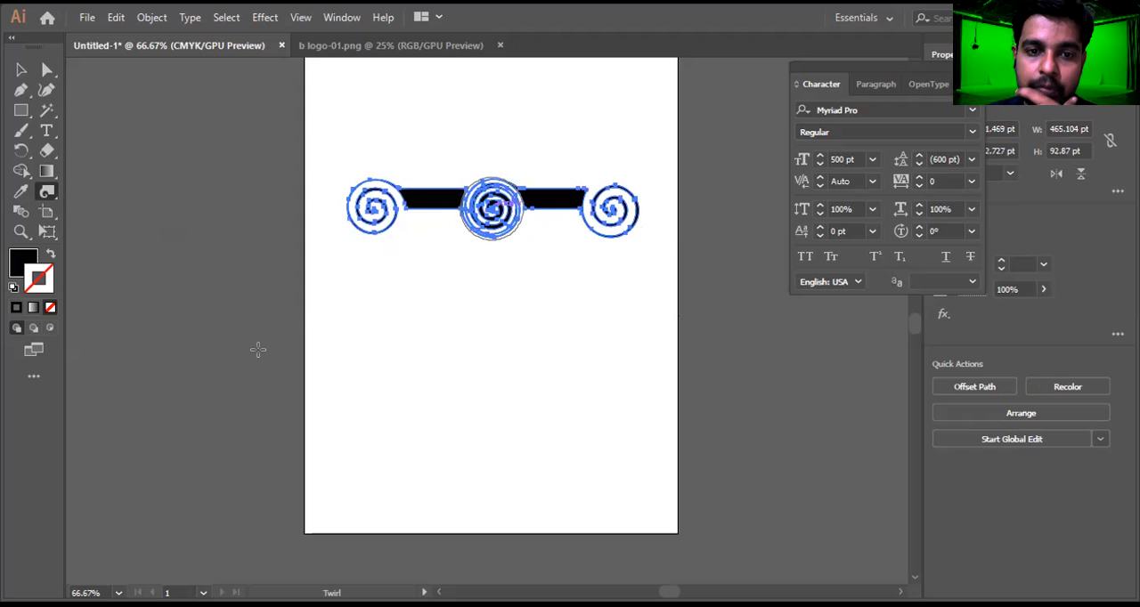
# Move the twirled bar up near the top of the artboard
pyautogui.click(19, 72)
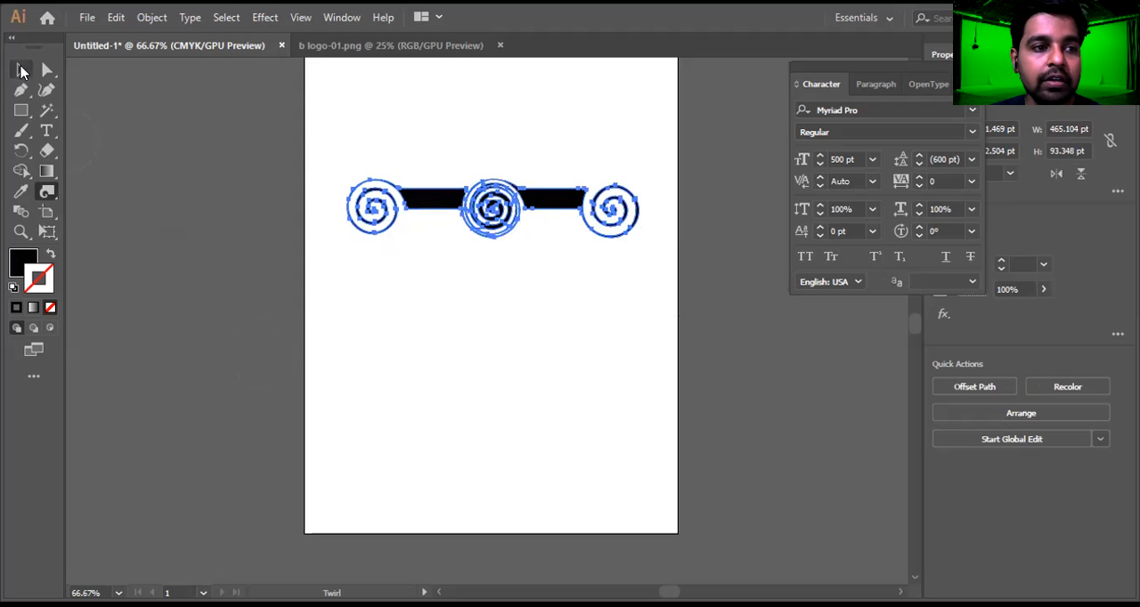
pyautogui.click(598, 281)
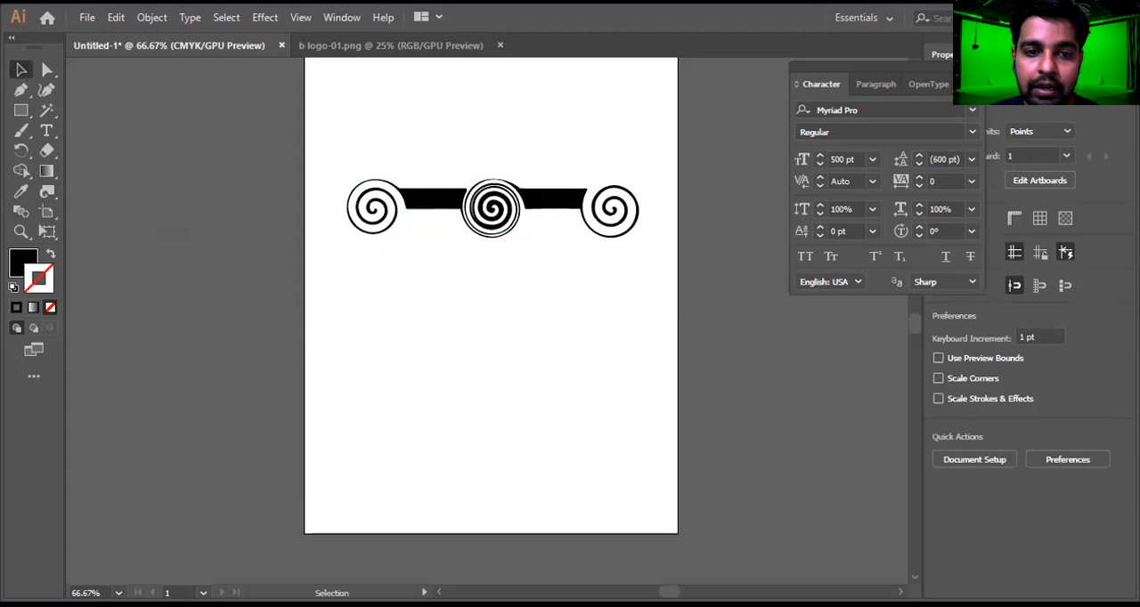
pyautogui.moveTo(529, 210); pyautogui.dragTo(519, 115)
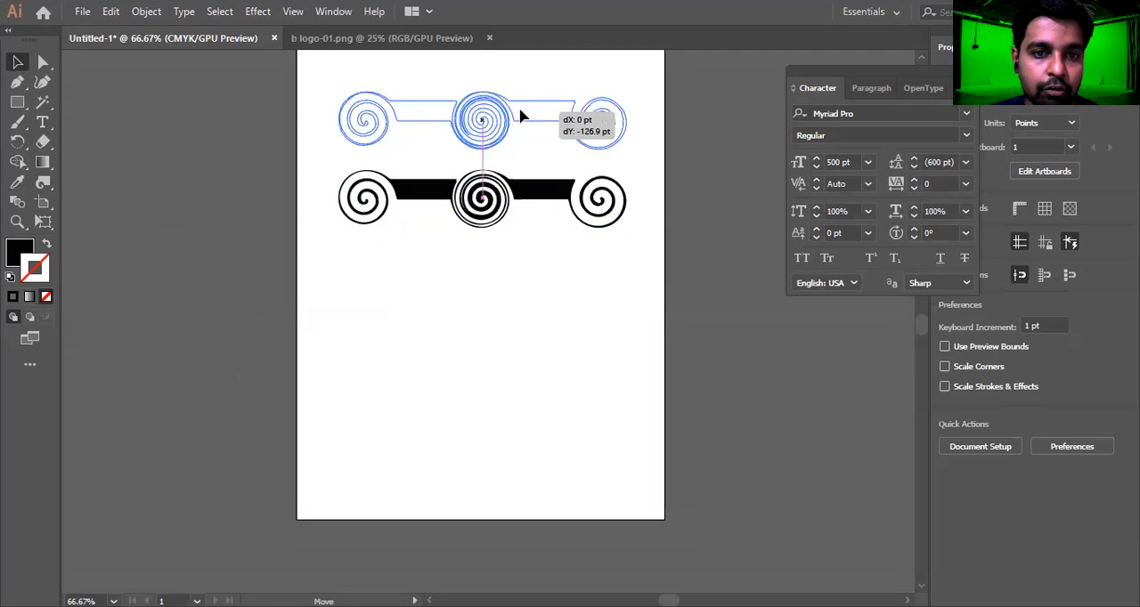
# Draw a black ellipse about 267 × 247 pt below the twirled bar and shift it slightly up and to the left
pyautogui.click(44, 183)
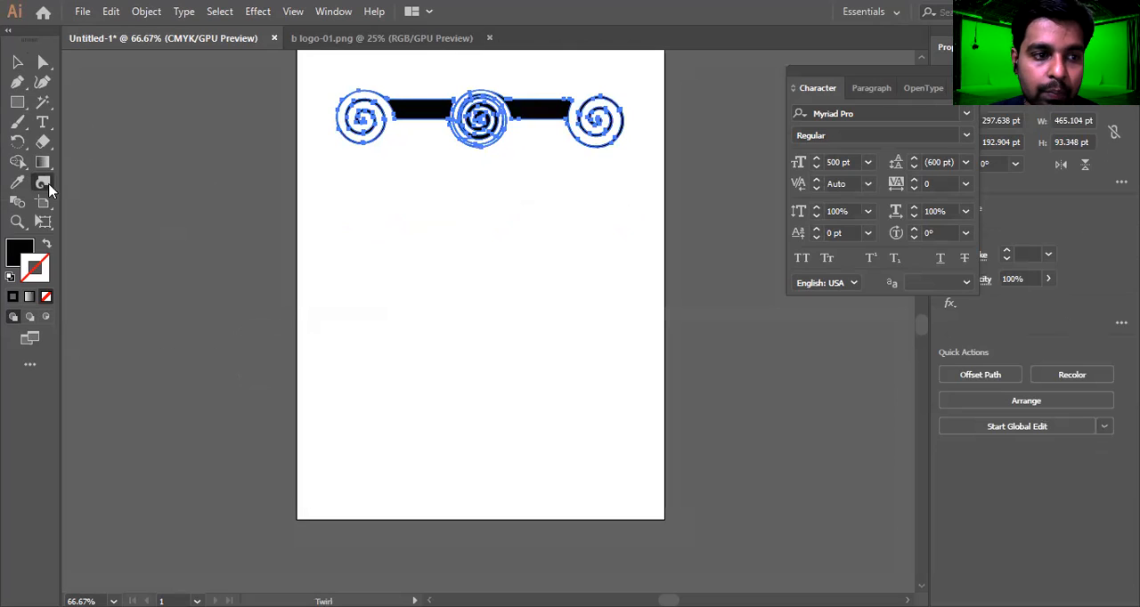
pyautogui.click(46, 185)
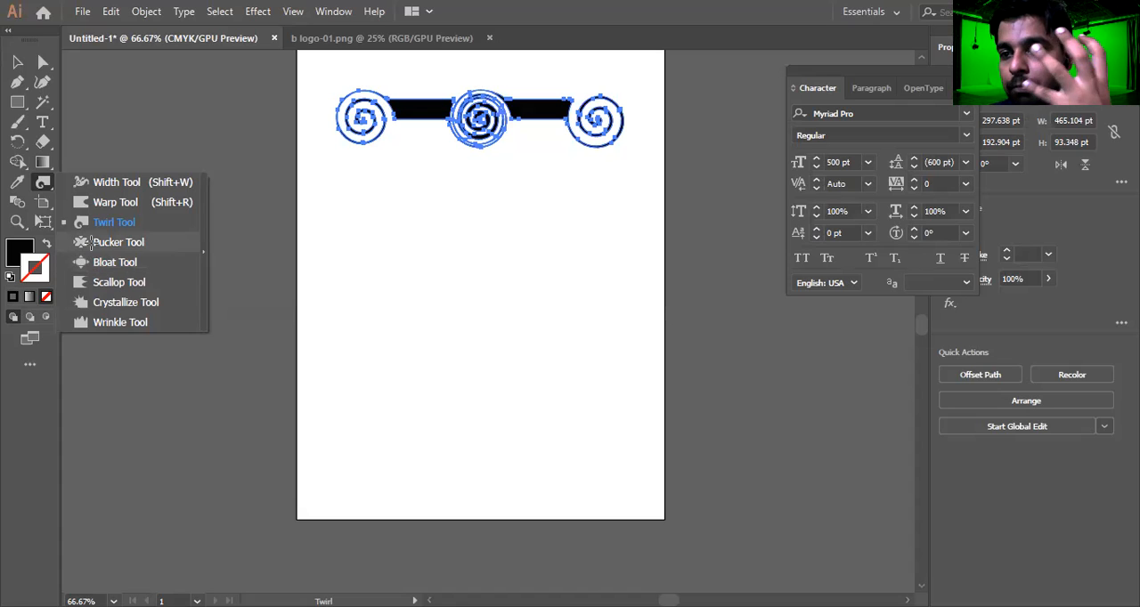
pyautogui.click(91, 243)
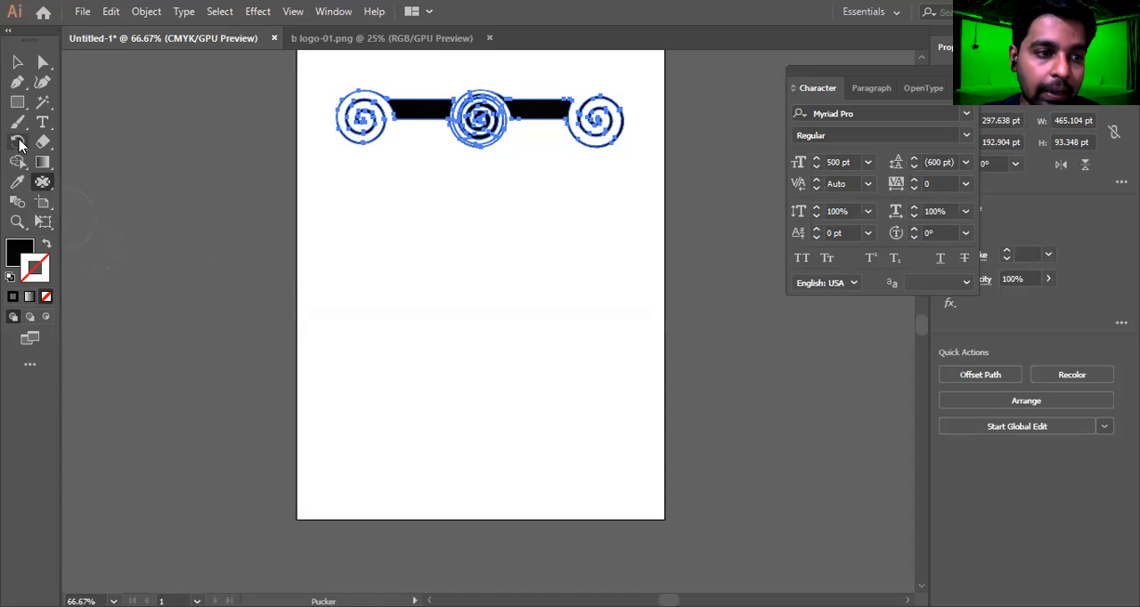
pyautogui.moveTo(26, 109); pyautogui.dragTo(87, 121)
pyautogui.moveTo(415, 205); pyautogui.dragTo(581, 358)
pyautogui.press('v')
pyautogui.moveTo(555, 310); pyautogui.dragTo(520, 298)
# Pull the ellipse's top, bottom, right and left edges in to its centre with the Pucker tool, forming a four-leaf clover
pyautogui.click(50, 189)
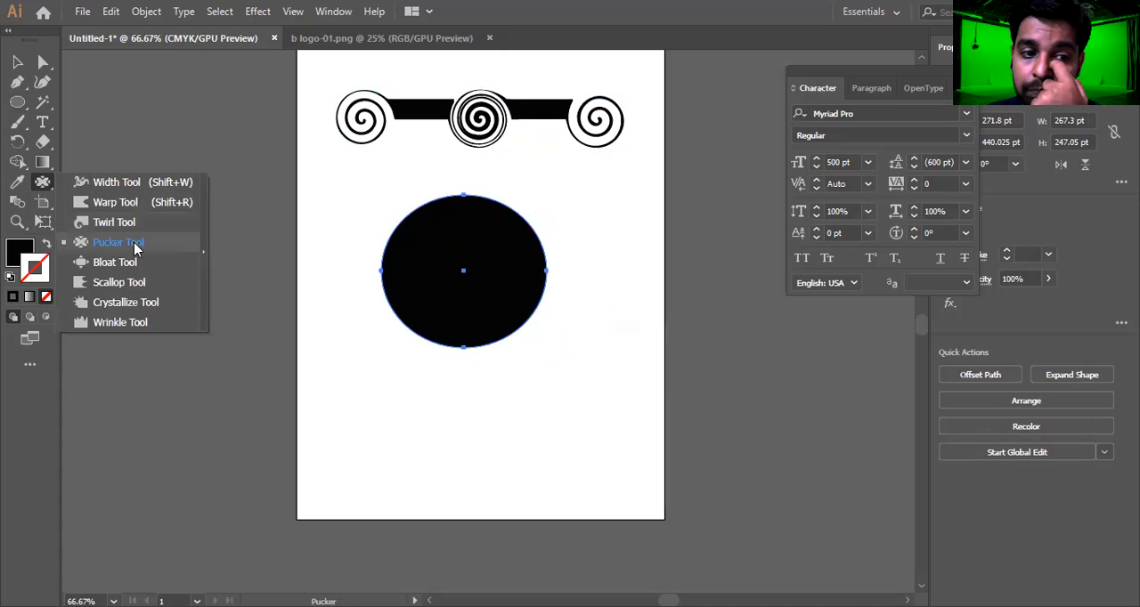
pyautogui.click(135, 248)
pyautogui.moveTo(463, 187); pyautogui.dragTo(464, 273)
pyautogui.moveTo(458, 351)
pyautogui.mouseDown()
pyautogui.moveTo(448, 305)
pyautogui.moveTo(471, 267)
pyautogui.moveTo(522, 279)
pyautogui.moveTo(462, 275)
pyautogui.mouseUp()
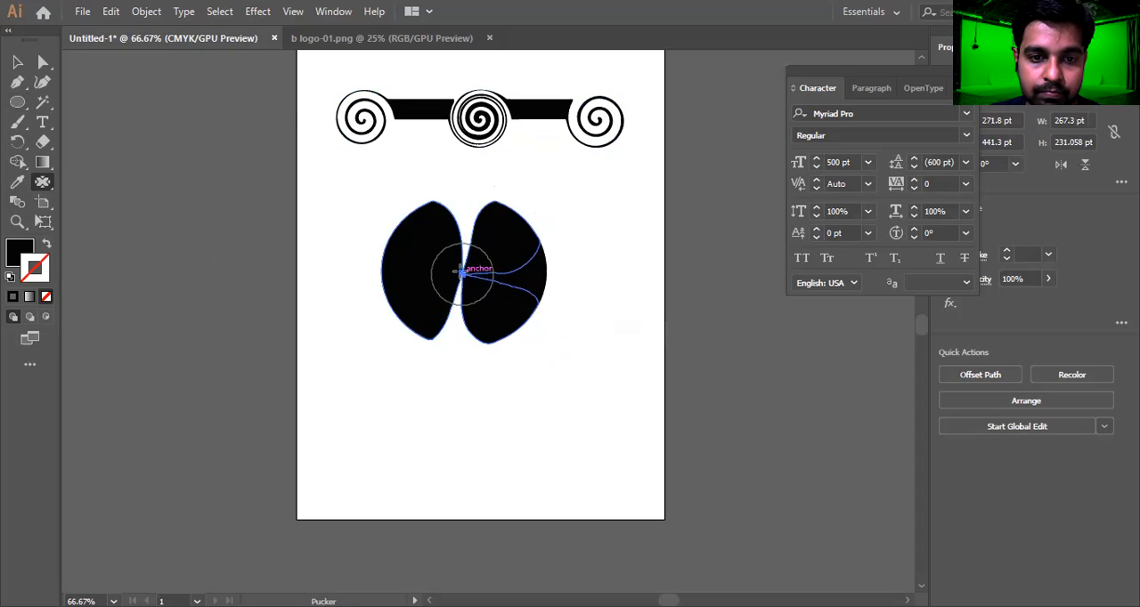
pyautogui.moveTo(317, 280)
pyautogui.mouseDown()
pyautogui.moveTo(376, 267)
pyautogui.moveTo(463, 274)
pyautogui.mouseUp()
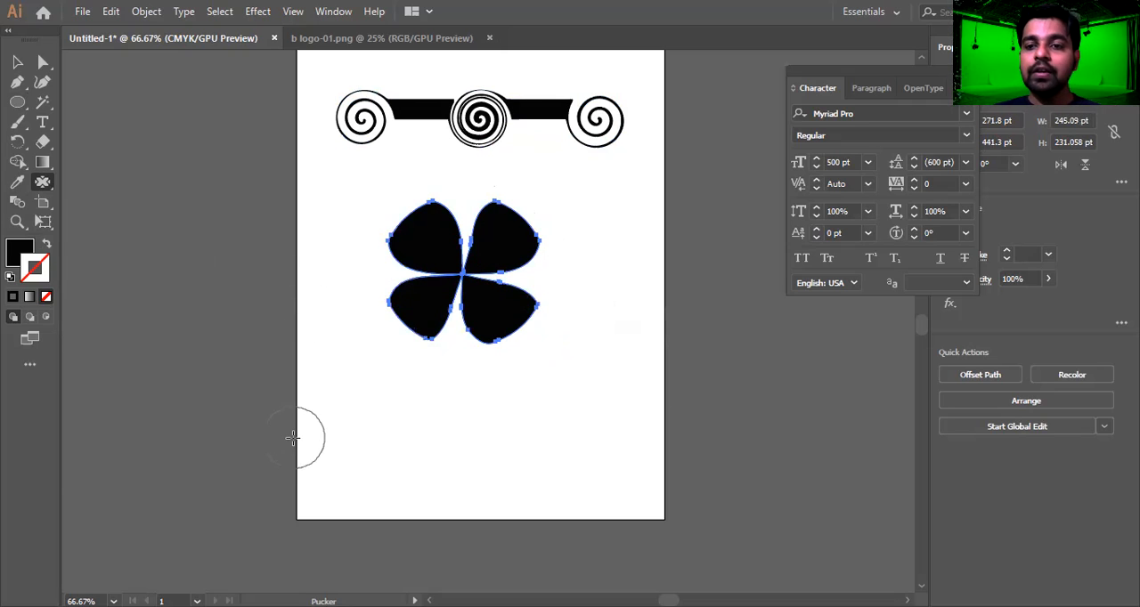
# Move the clover shape up closer to the twirled bar and deselect it
pyautogui.click(17, 61)
pyautogui.moveTo(519, 257); pyautogui.dragTo(529, 219)
pyautogui.click(603, 211)
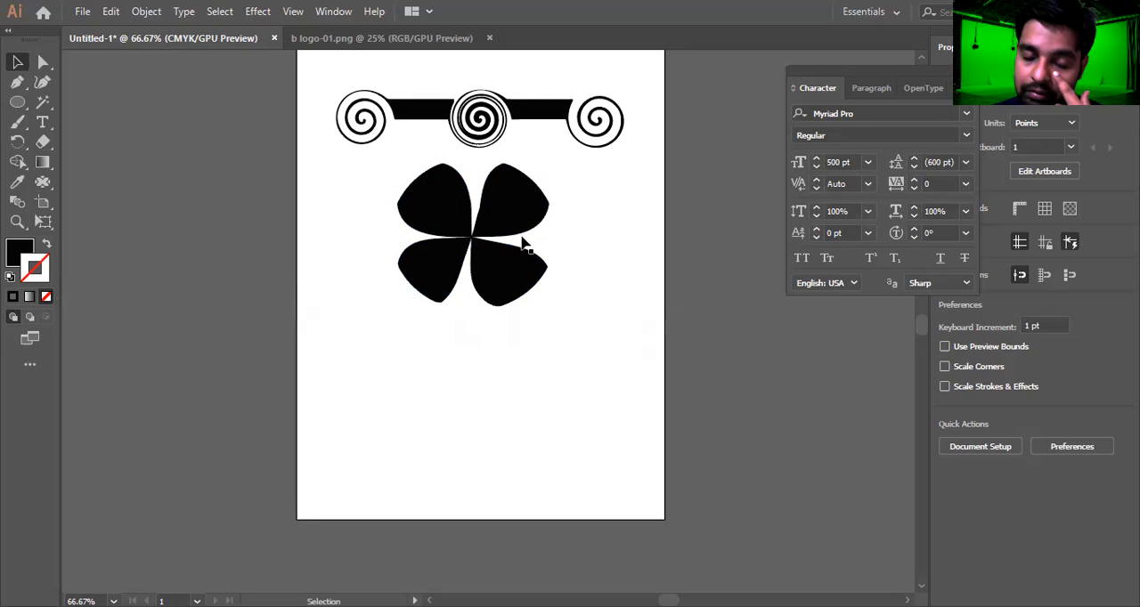
# Move the clover left and draw a black circle about 161 pt across, placing it to the clover's right
pyautogui.moveTo(495, 234); pyautogui.dragTo(412, 234)
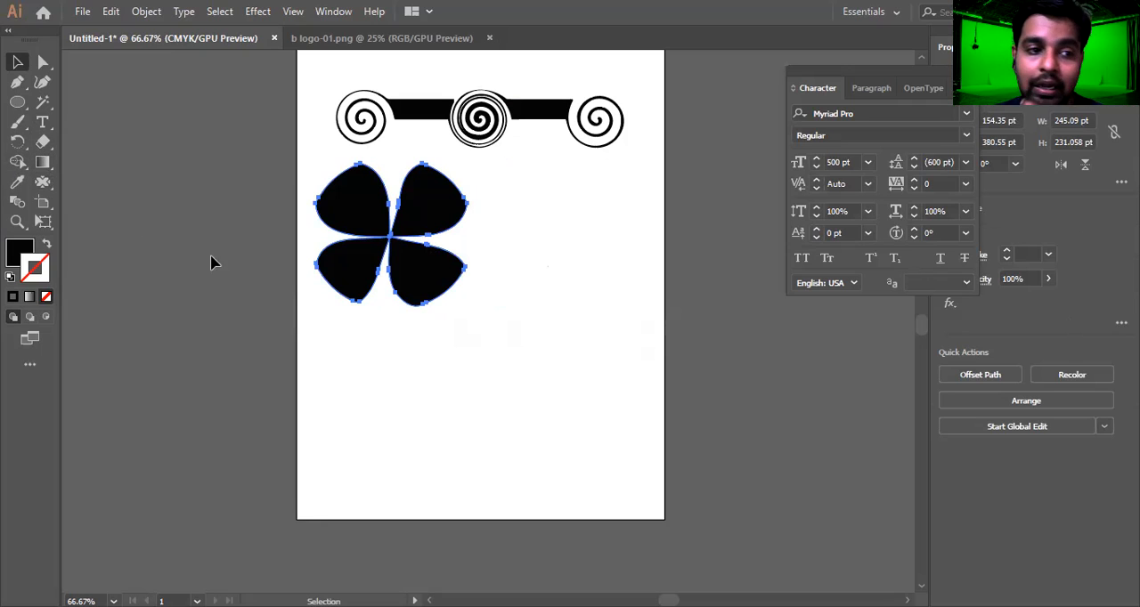
pyautogui.click(43, 183)
pyautogui.rightClick(45, 184)
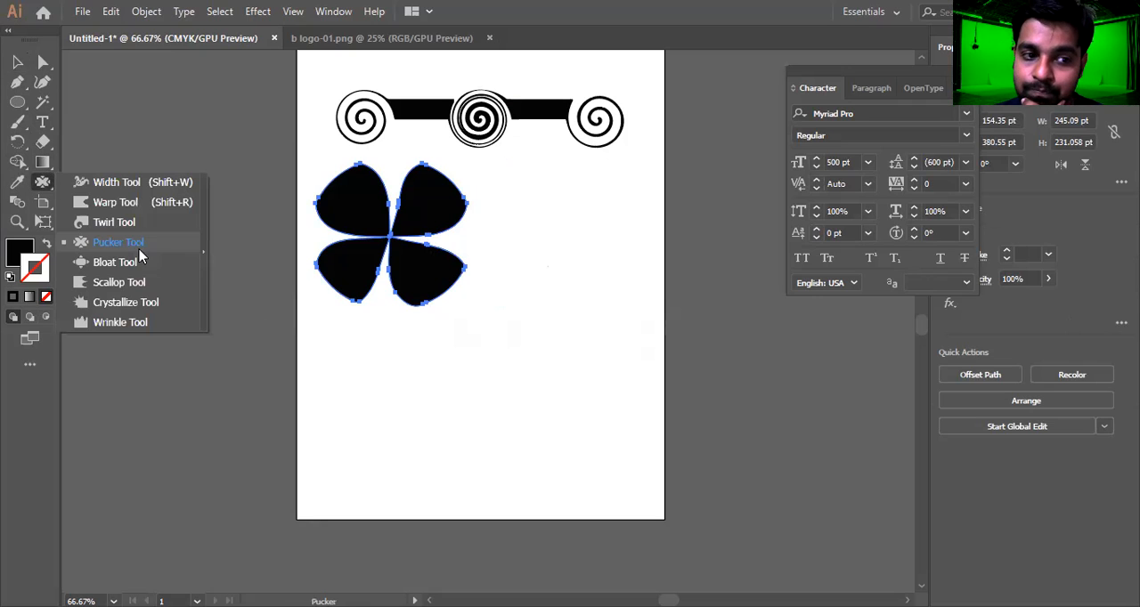
pyautogui.click(22, 107)
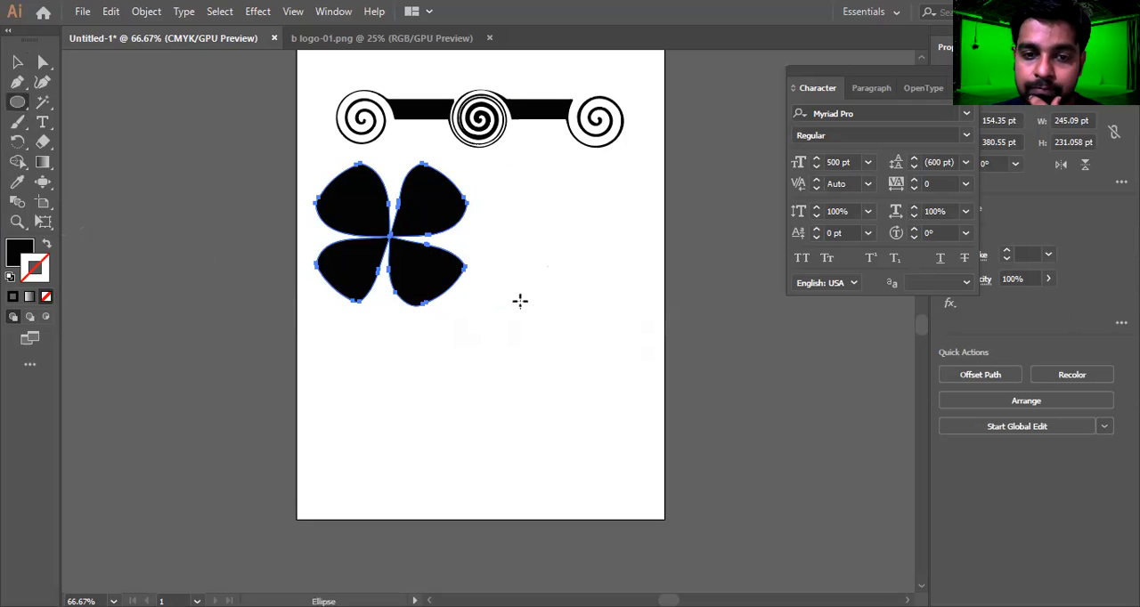
pyautogui.moveTo(520, 286)
pyautogui.mouseDown()
pyautogui.moveTo(587, 371)
pyautogui.moveTo(618, 388)
pyautogui.mouseUp()
pyautogui.press('v')
pyautogui.moveTo(579, 308); pyautogui.dragTo(557, 214)
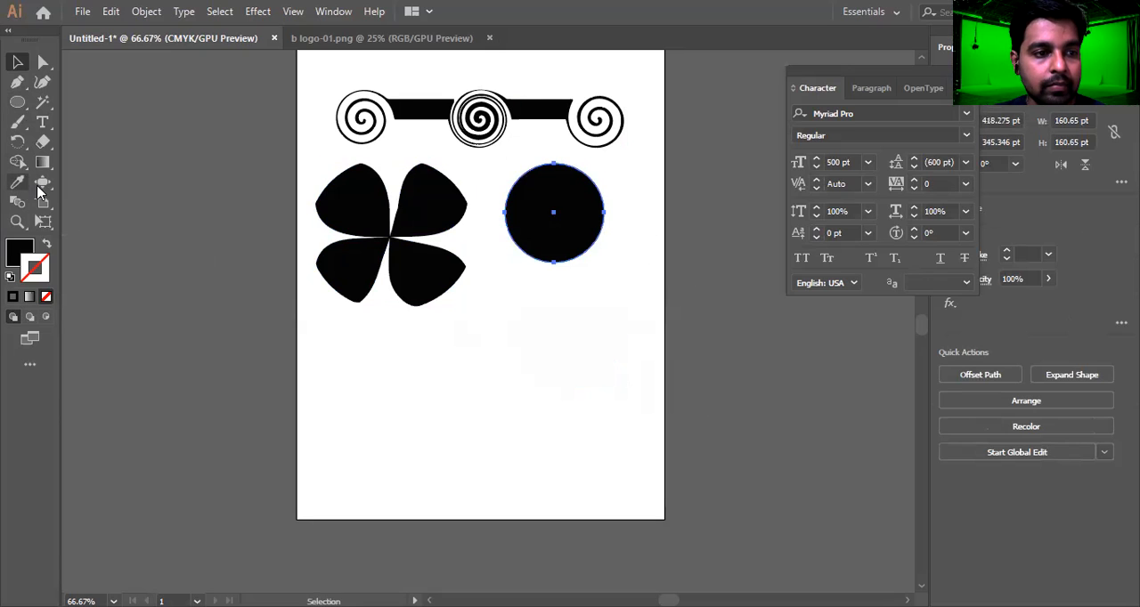
# Try to bulge the black circle's edges outwards all round with the Bloat tool
pyautogui.click(41, 182)
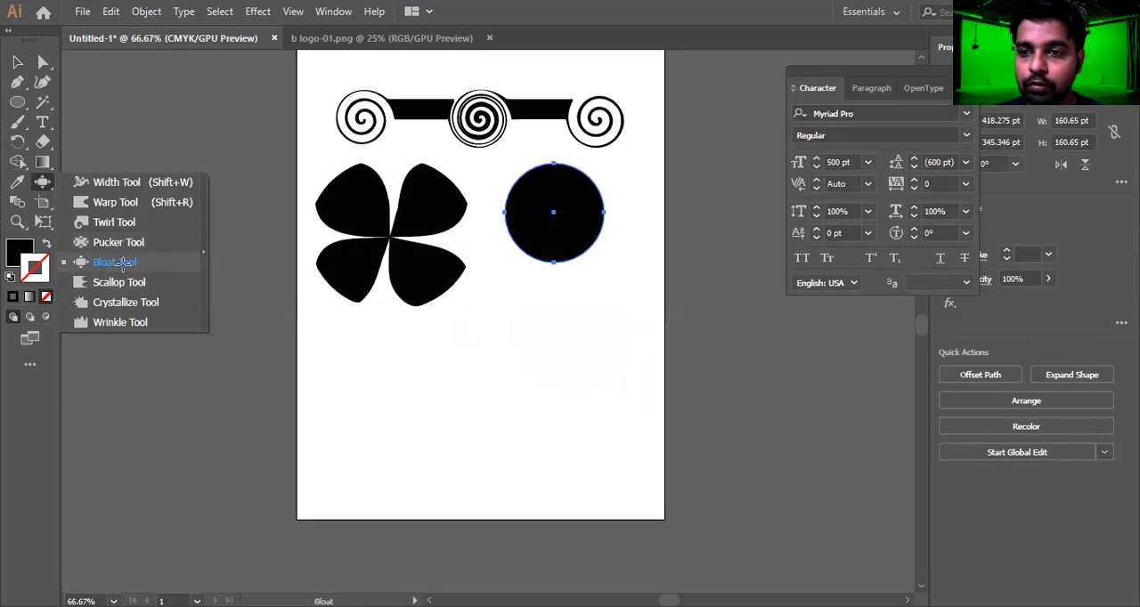
pyautogui.click(119, 263)
pyautogui.moveTo(598, 205); pyautogui.dragTo(591, 199)
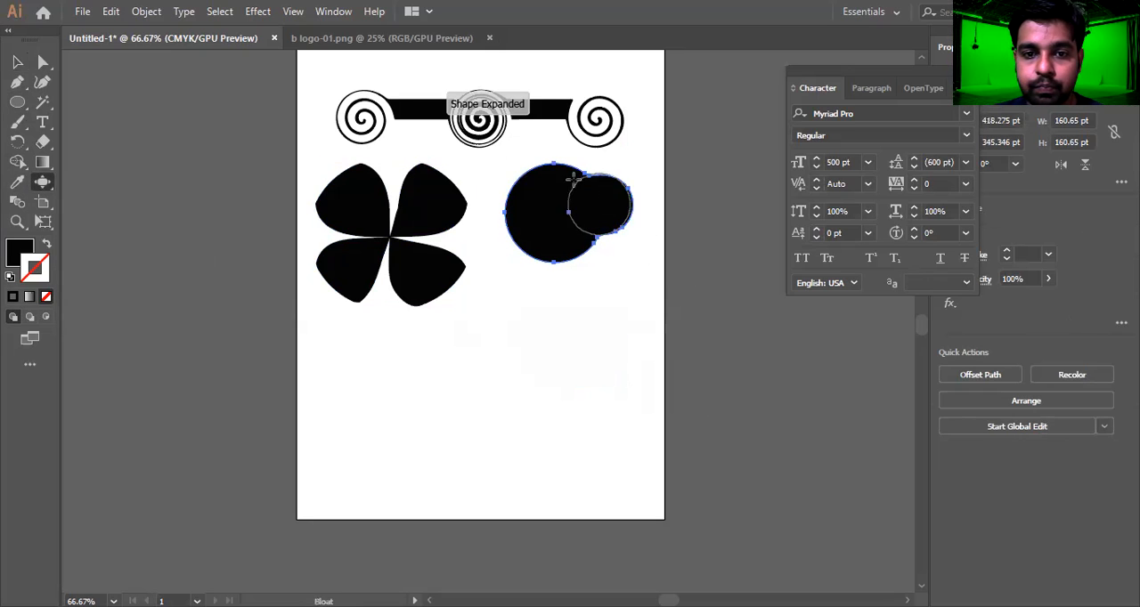
pyautogui.click(553, 166)
pyautogui.click(553, 264)
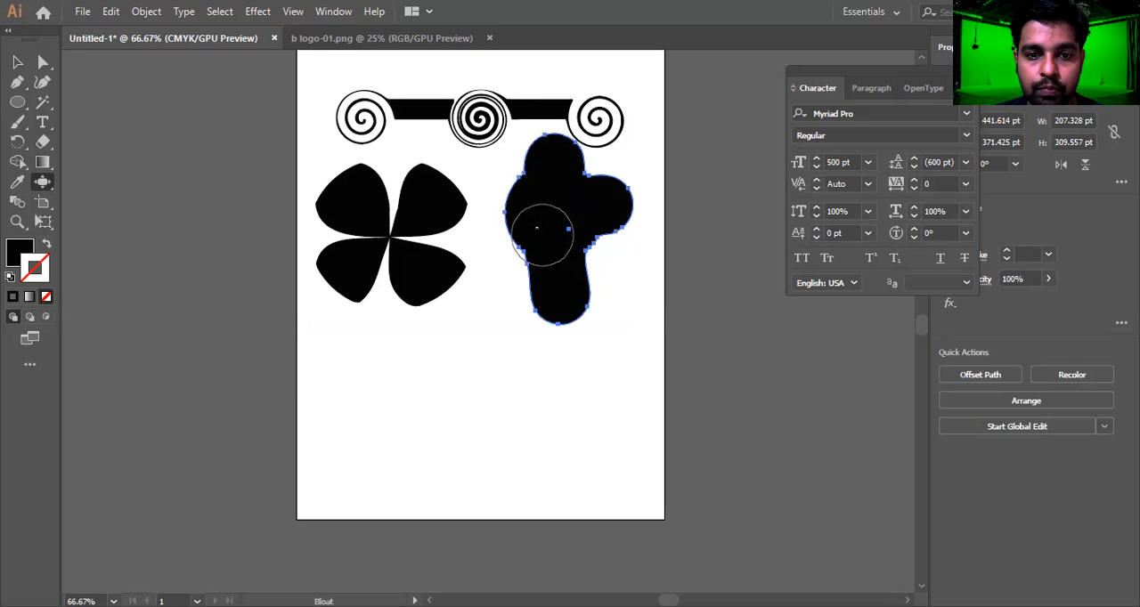
pyautogui.moveTo(473, 215)
pyautogui.mouseDown()
pyautogui.moveTo(501, 193)
pyautogui.moveTo(471, 145)
pyautogui.moveTo(609, 302)
pyautogui.moveTo(526, 250)
pyautogui.moveTo(486, 308)
pyautogui.moveTo(549, 216)
pyautogui.moveTo(540, 223)
pyautogui.moveTo(491, 305)
pyautogui.moveTo(616, 157)
pyautogui.moveTo(557, 290)
pyautogui.moveTo(611, 237)
pyautogui.moveTo(639, 267)
pyautogui.moveTo(573, 206)
pyautogui.moveTo(641, 259)
pyautogui.moveTo(615, 283)
pyautogui.moveTo(498, 241)
pyautogui.moveTo(549, 223)
pyautogui.mouseUp()
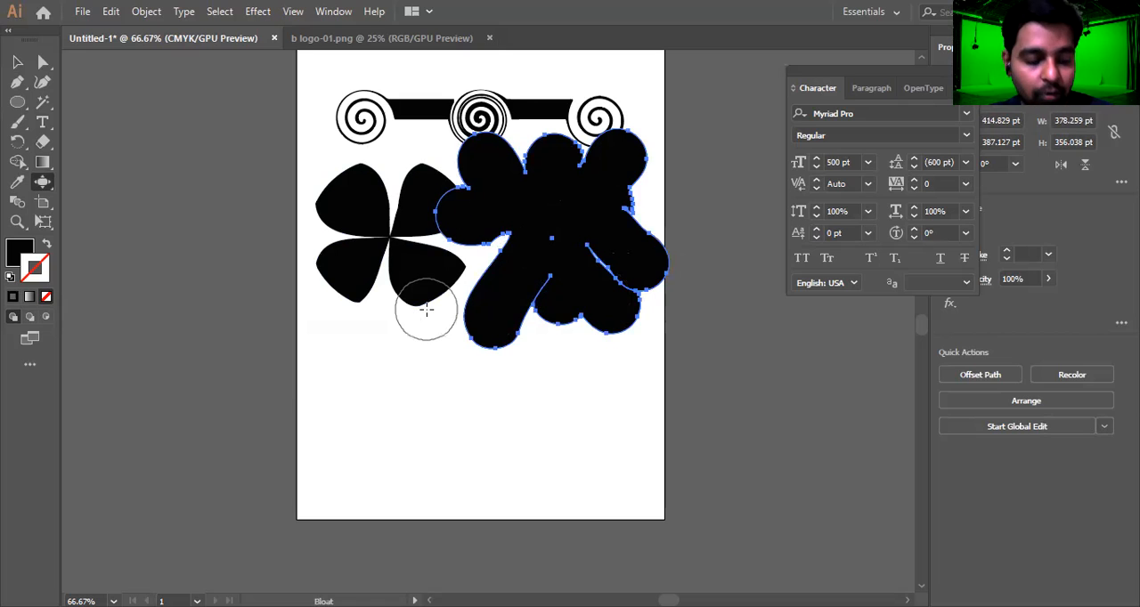
# Undo all the bloat bulges on the black circle
pyautogui.hotkey('ctrl', 'z')
pyautogui.hotkey('ctrl', 'z')
pyautogui.hotkey('ctrl', 'z')
pyautogui.hotkey('ctrl', 'z')
pyautogui.hotkey('ctrl', 'z')
pyautogui.hotkey('ctrl', 'z')
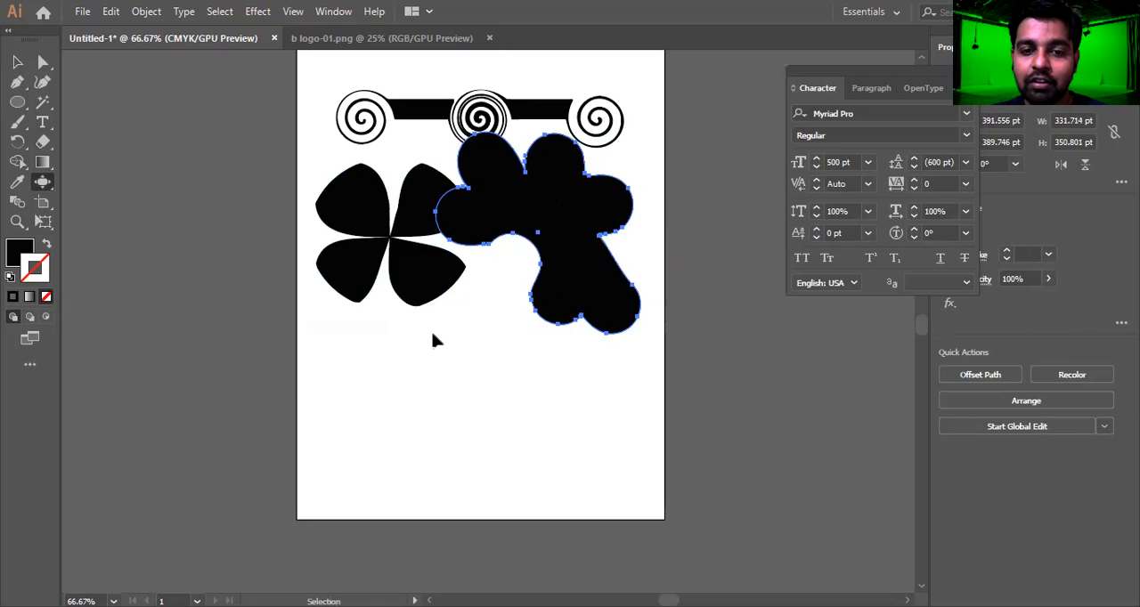
pyautogui.hotkey('ctrl', 'z')
pyautogui.hotkey('ctrl', 'z')
pyautogui.hotkey('ctrl', 'z')
pyautogui.hotkey('ctrl', 'z')
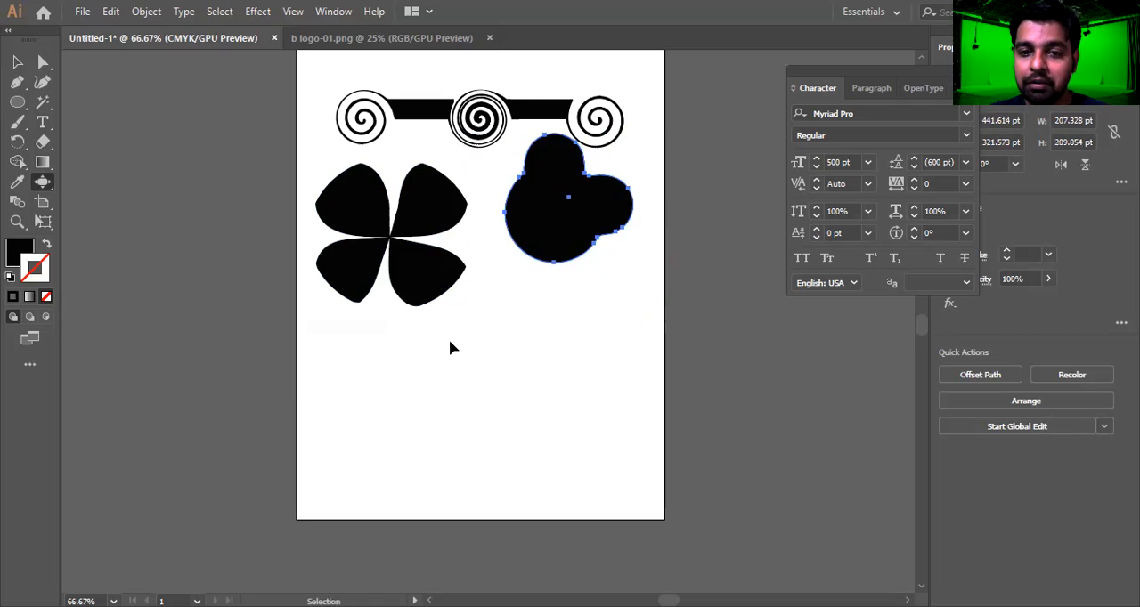
pyautogui.hotkey('ctrl', 'z')
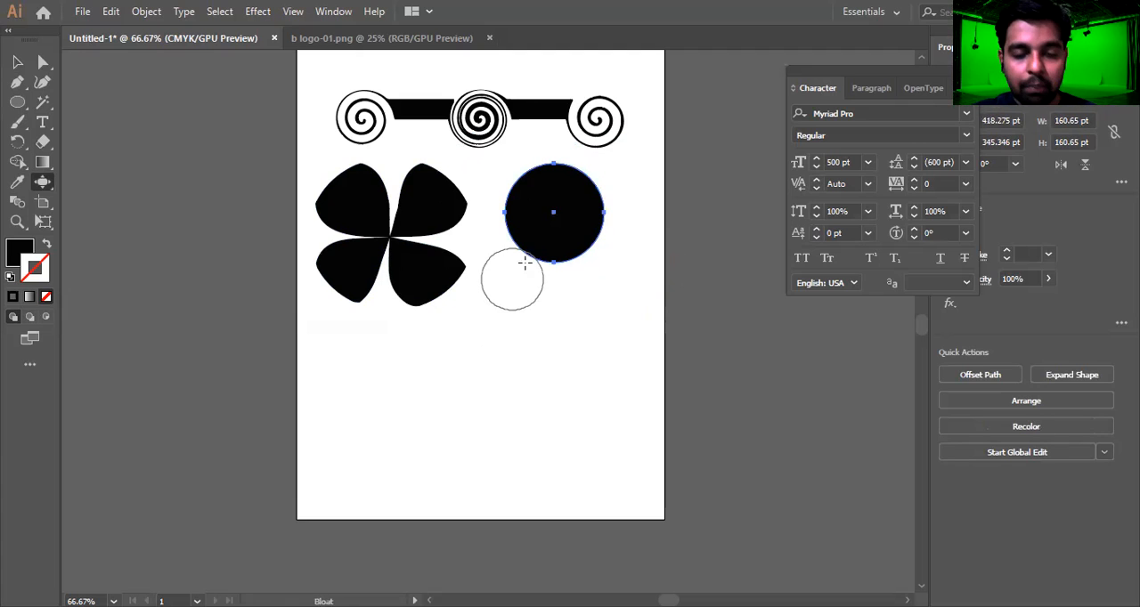
# Shift the black circle slightly down and right and bulge its right edge outwards with the Bloat tool
pyautogui.press('v')
pyautogui.moveTo(563, 237); pyautogui.dragTo(588, 255)
pyautogui.click(44, 183)
pyautogui.click(51, 187)
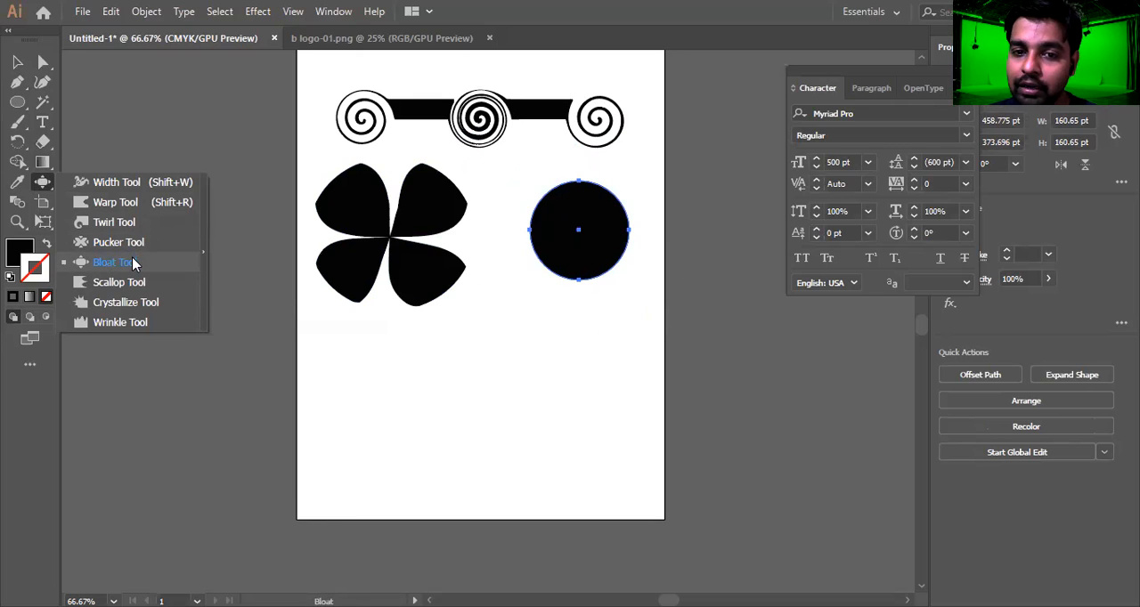
pyautogui.click(132, 262)
pyautogui.moveTo(616, 229); pyautogui.dragTo(626, 229)
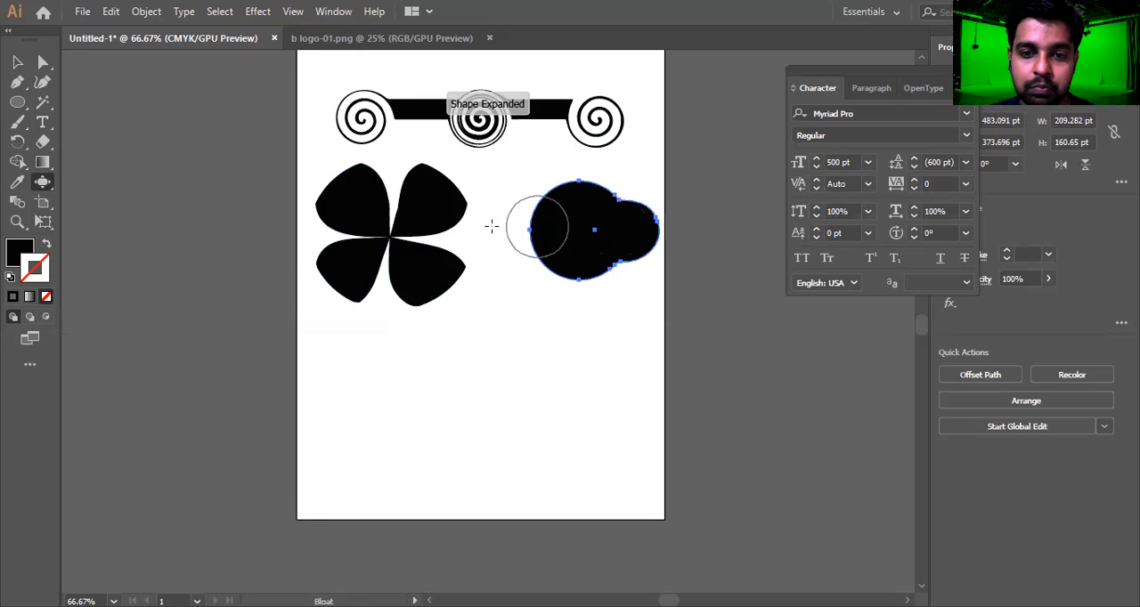
# Draw a black upright rectangle about 86 × 182 pt below the clover
pyautogui.click(50, 182)
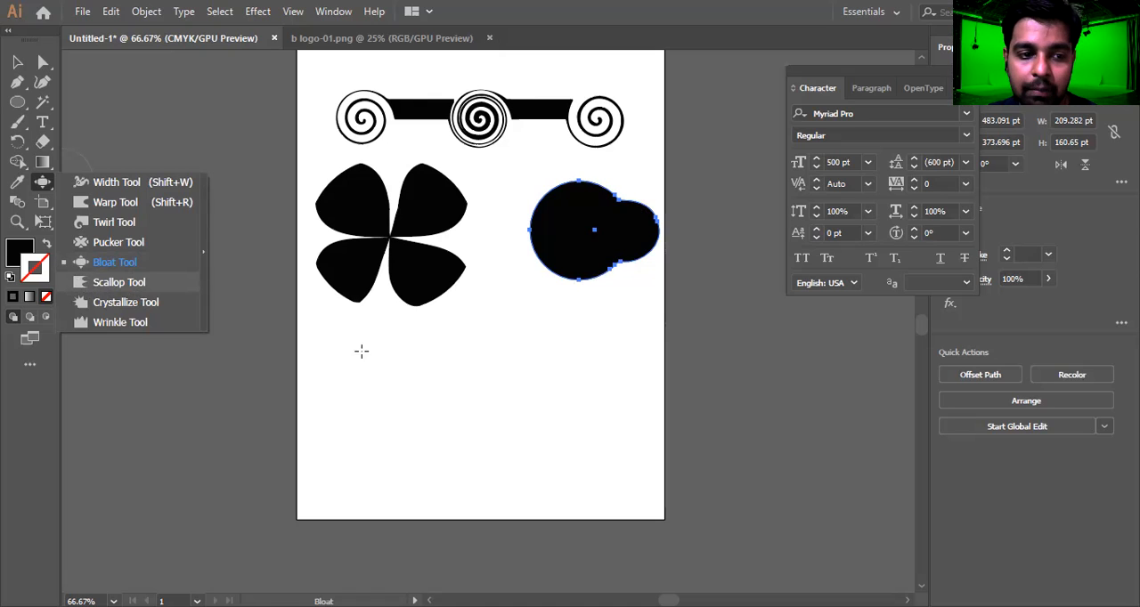
pyautogui.click(119, 281)
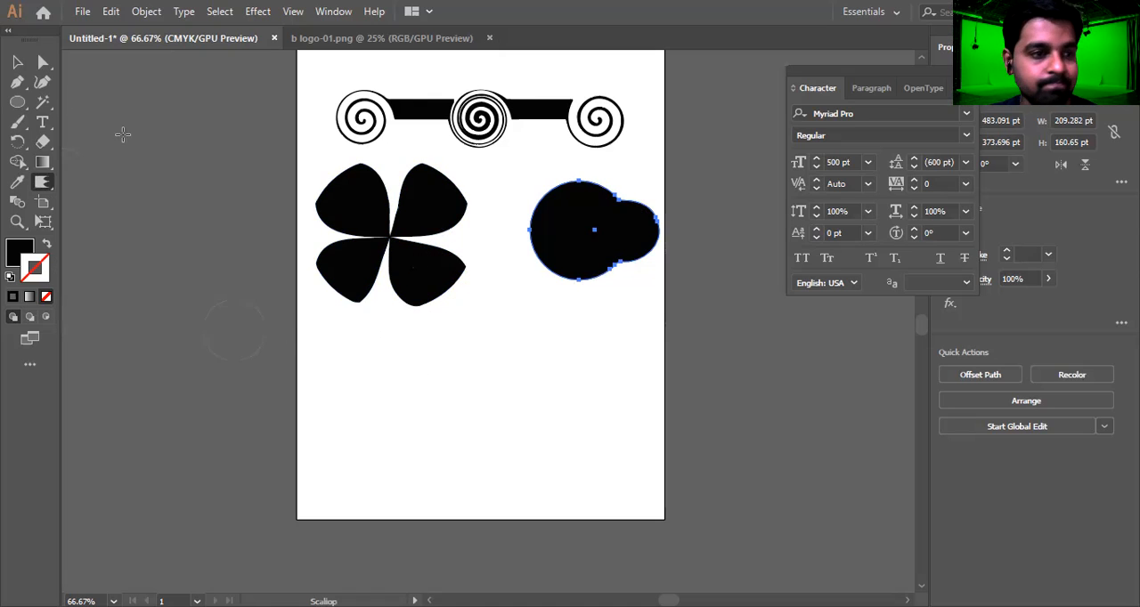
pyautogui.click(32, 106)
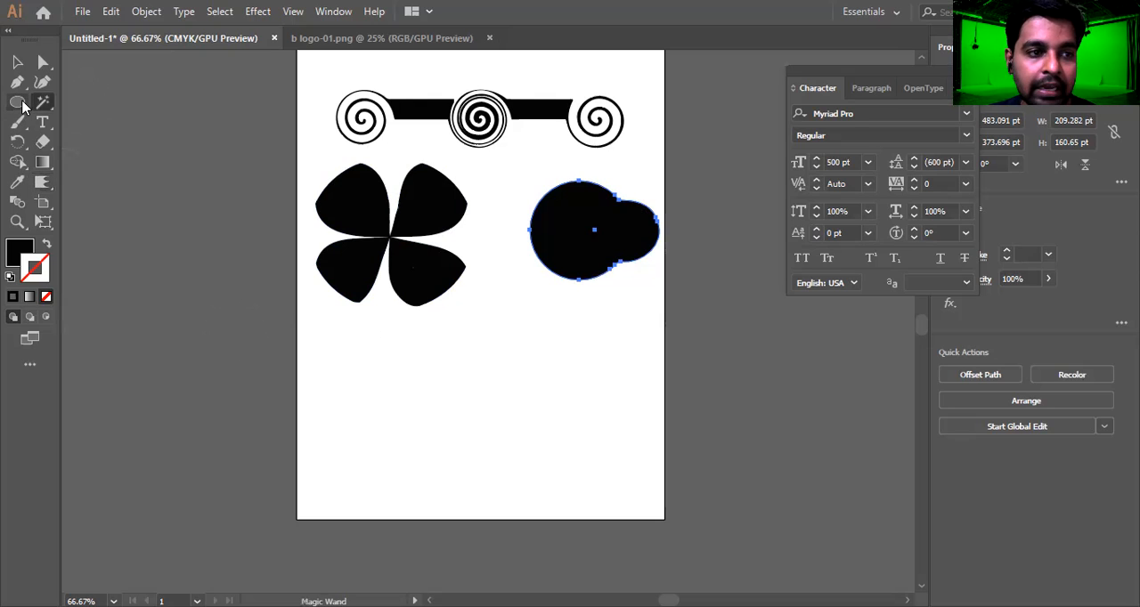
pyautogui.press('m')
pyautogui.moveTo(363, 338); pyautogui.dragTo(415, 449)
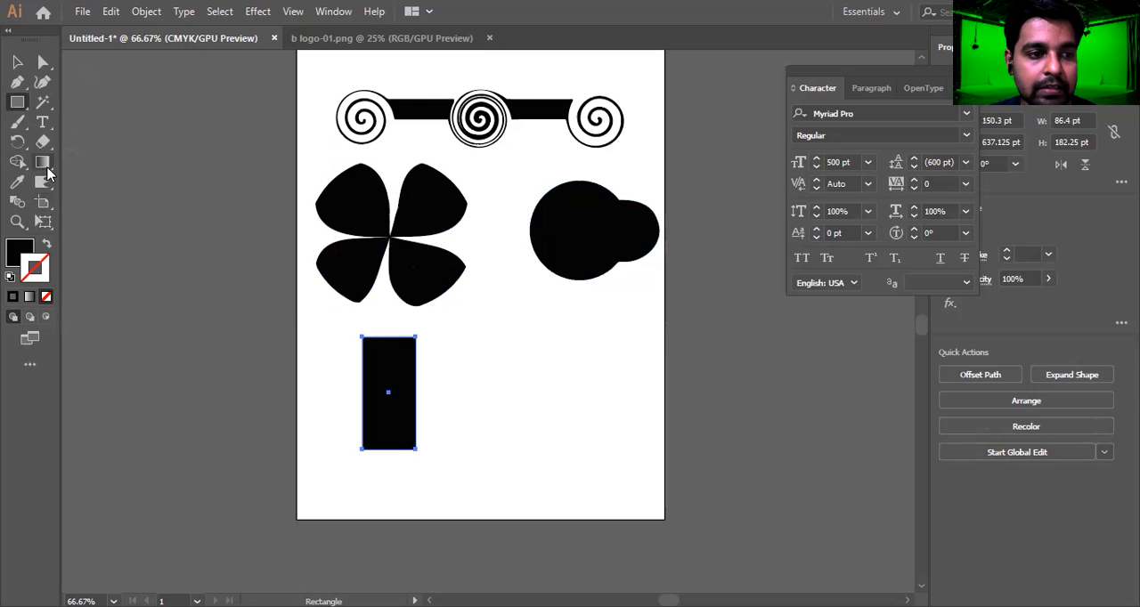
# Rough up the black rectangle's edges all round into spiky fringes with the Scallop tool
pyautogui.click(45, 166)
pyautogui.click(42, 199)
pyautogui.click(41, 185)
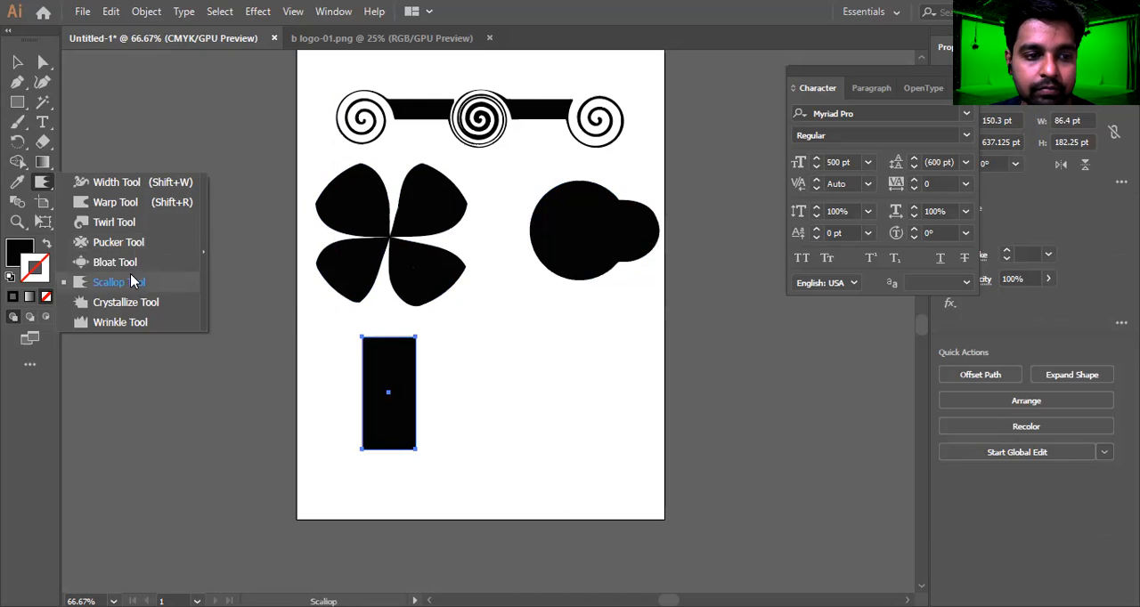
pyautogui.moveTo(406, 346)
pyautogui.mouseDown()
pyautogui.moveTo(433, 387)
pyautogui.moveTo(503, 375)
pyautogui.mouseUp()
pyautogui.moveTo(397, 420)
pyautogui.mouseDown()
pyautogui.moveTo(474, 429)
pyautogui.moveTo(415, 429)
pyautogui.moveTo(427, 408)
pyautogui.moveTo(492, 389)
pyautogui.mouseUp()
pyautogui.moveTo(418, 392)
pyautogui.mouseDown()
pyautogui.moveTo(537, 385)
pyautogui.moveTo(388, 395)
pyautogui.moveTo(481, 329)
pyautogui.mouseUp()
pyautogui.moveTo(399, 354); pyautogui.dragTo(399, 300)
pyautogui.moveTo(389, 372); pyautogui.dragTo(335, 300)
pyautogui.moveTo(384, 398); pyautogui.dragTo(326, 396)
pyautogui.moveTo(386, 376)
pyautogui.mouseDown()
pyautogui.moveTo(339, 361)
pyautogui.moveTo(296, 370)
pyautogui.mouseUp()
pyautogui.moveTo(374, 406)
pyautogui.mouseDown()
pyautogui.moveTo(318, 450)
pyautogui.moveTo(313, 468)
pyautogui.mouseUp()
pyautogui.moveTo(378, 427); pyautogui.dragTo(453, 473)
pyautogui.moveTo(410, 398); pyautogui.dragTo(551, 413)
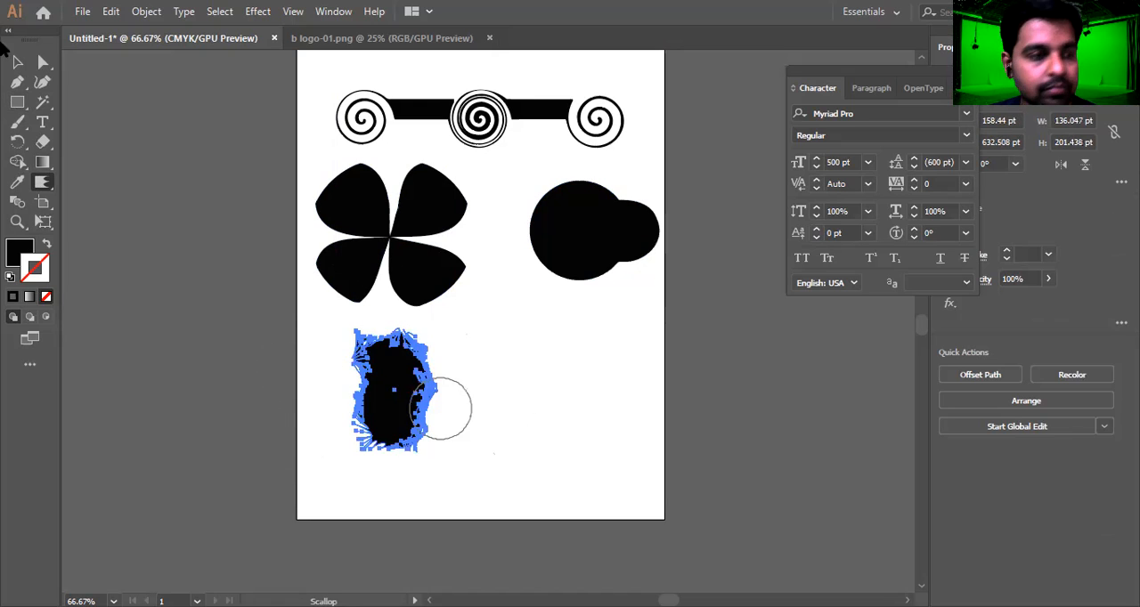
# Move the scalloped rectangle to the right, below the bloated circle
pyautogui.click(19, 61)
pyautogui.click(612, 394)
pyautogui.moveTo(408, 402); pyautogui.dragTo(552, 394)
pyautogui.click(599, 412)
pyautogui.click(575, 406)
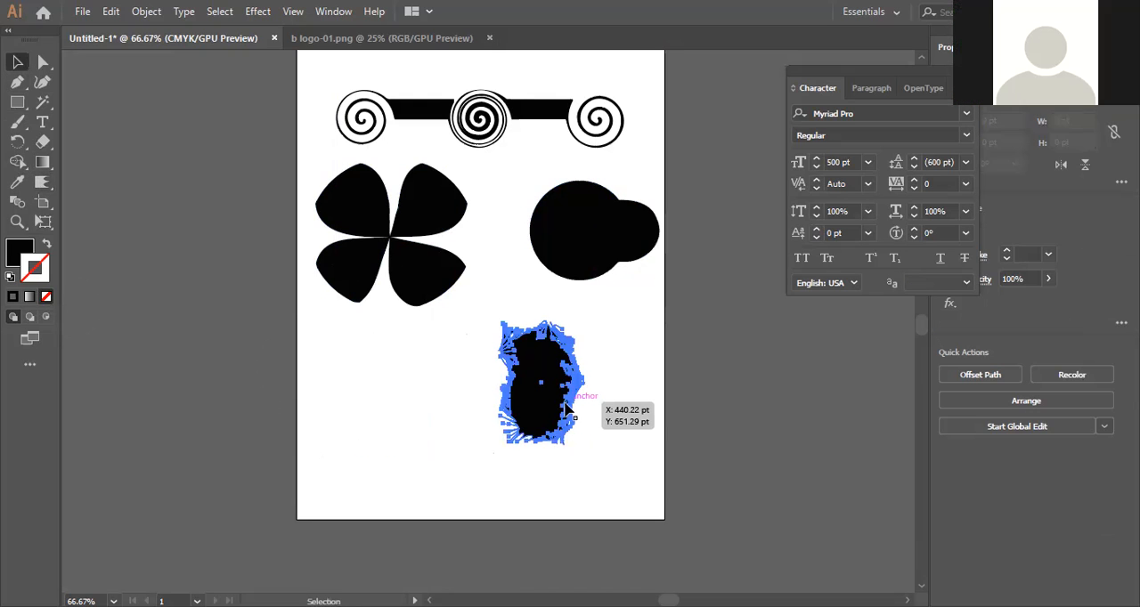
# Swap the scalloped rectangle's fill and stroke, leaving a black 1 pt outline without fill
pyautogui.hotkey('shift', 'x')
pyautogui.click(630, 393)
pyautogui.click(526, 445)
pyautogui.keyDown('alt'); pyautogui.scroll(3, 526, 445); pyautogui.keyUp('alt')
pyautogui.click(726, 301)
pyautogui.keyDown('alt'); pyautogui.scroll(-3, 693, 331); pyautogui.keyUp('alt')
pyautogui.click(565, 382)
pyautogui.click(448, 422)
pyautogui.click(591, 215)
pyautogui.click(488, 341)
pyautogui.moveTo(643, 375); pyautogui.dragTo(656, 399)
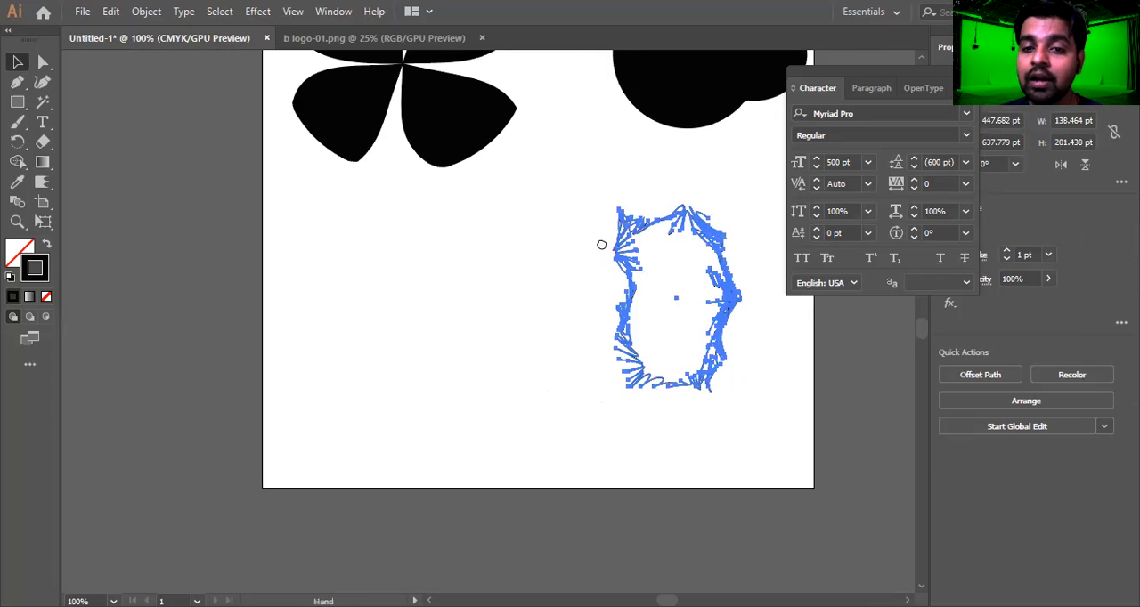
# Draw an outlined circle about 178 pt across to the left of the scalloped rectangle
pyautogui.scroll(-3, 592, 252)
pyautogui.click(19, 104)
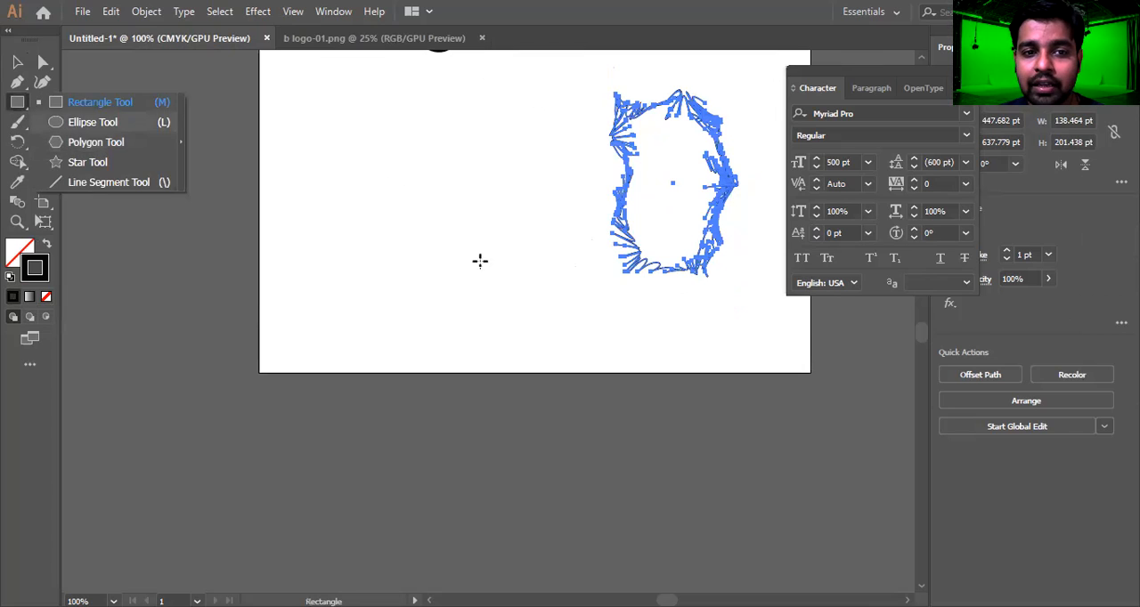
pyautogui.click(93, 122)
pyautogui.moveTo(331, 123); pyautogui.dragTo(497, 288)
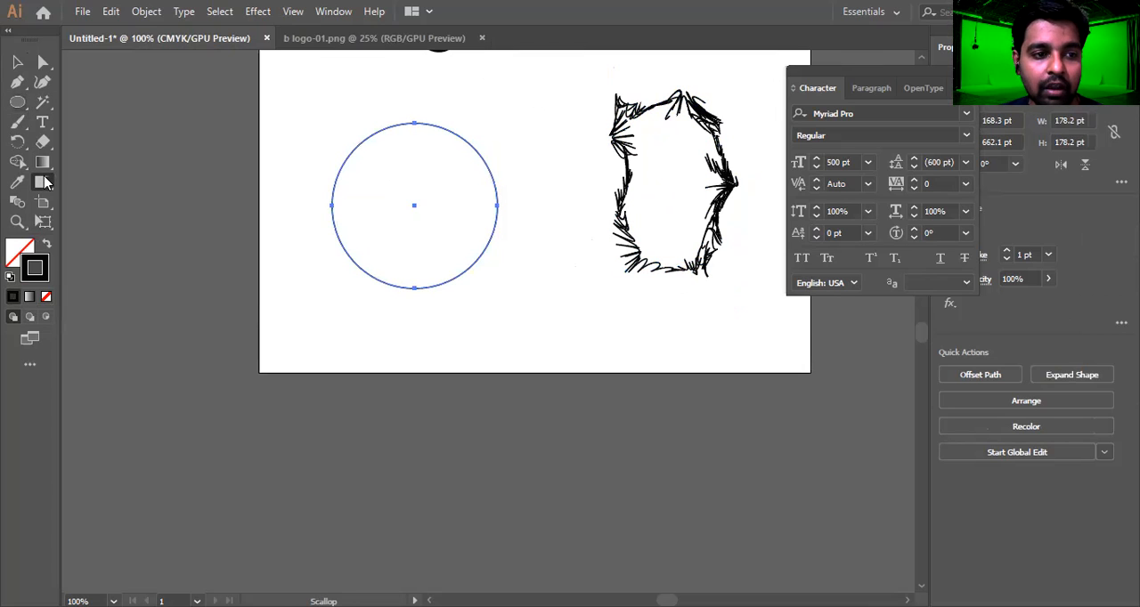
# Form spiky fringes all around the outlined circle with the Scallop tool and deselect it
pyautogui.click(42, 183)
pyautogui.click(140, 283)
pyautogui.moveTo(412, 115)
pyautogui.mouseDown()
pyautogui.moveTo(448, 133)
pyautogui.moveTo(456, 79)
pyautogui.moveTo(454, 149)
pyautogui.moveTo(520, 156)
pyautogui.moveTo(489, 209)
pyautogui.moveTo(533, 299)
pyautogui.moveTo(480, 282)
pyautogui.moveTo(485, 326)
pyautogui.moveTo(384, 339)
pyautogui.moveTo(344, 249)
pyautogui.moveTo(272, 244)
pyautogui.moveTo(341, 326)
pyautogui.moveTo(303, 306)
pyautogui.moveTo(349, 206)
pyautogui.moveTo(279, 168)
pyautogui.moveTo(298, 184)
pyautogui.moveTo(371, 169)
pyautogui.moveTo(314, 79)
pyautogui.moveTo(344, 125)
pyautogui.moveTo(285, 89)
pyautogui.moveTo(344, 140)
pyautogui.moveTo(387, 138)
pyautogui.moveTo(366, 71)
pyautogui.mouseUp()
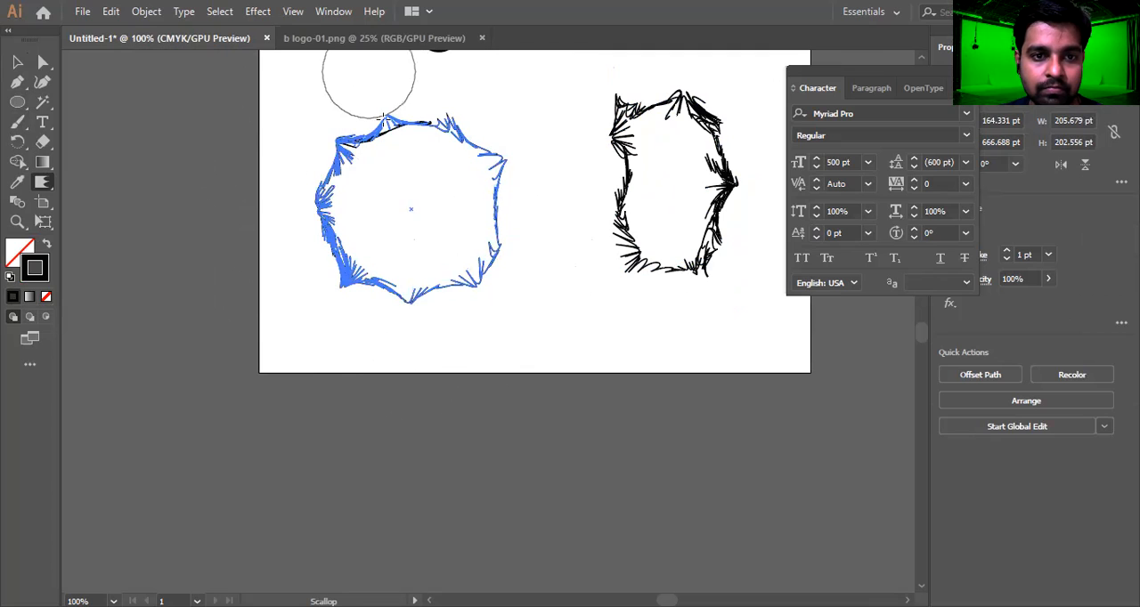
pyautogui.scroll(4, 366, 71)
pyautogui.moveTo(415, 298)
pyautogui.mouseDown()
pyautogui.moveTo(448, 222)
pyautogui.moveTo(471, 294)
pyautogui.mouseUp()
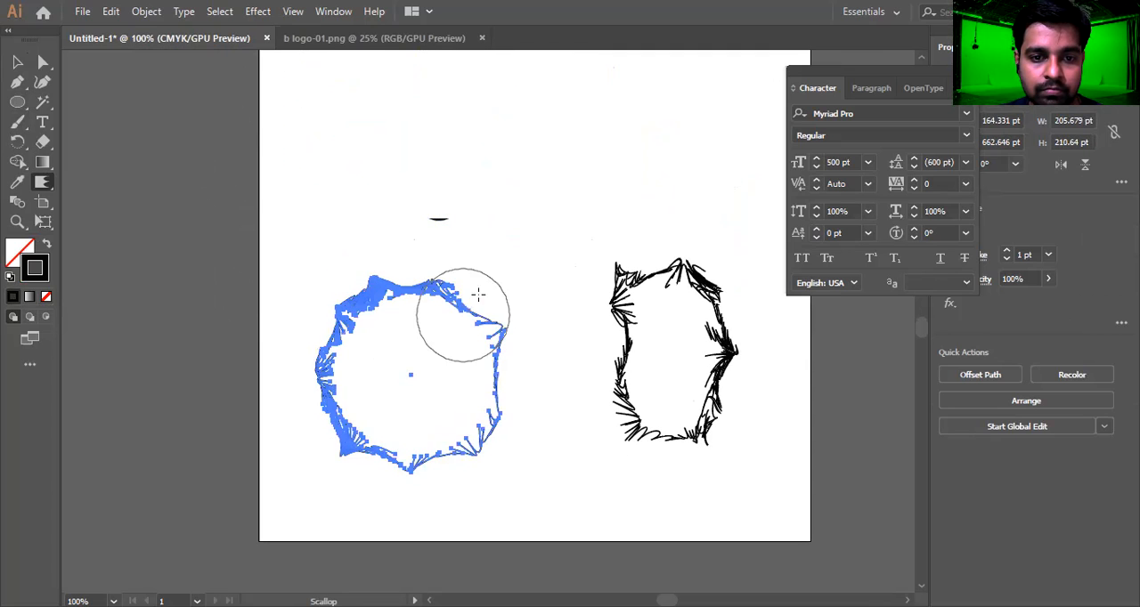
pyautogui.moveTo(528, 381); pyautogui.dragTo(527, 418)
pyautogui.press('v')
pyautogui.click(518, 271)
pyautogui.scroll(-1, 520, 271)
pyautogui.scroll(-2, 522, 272)
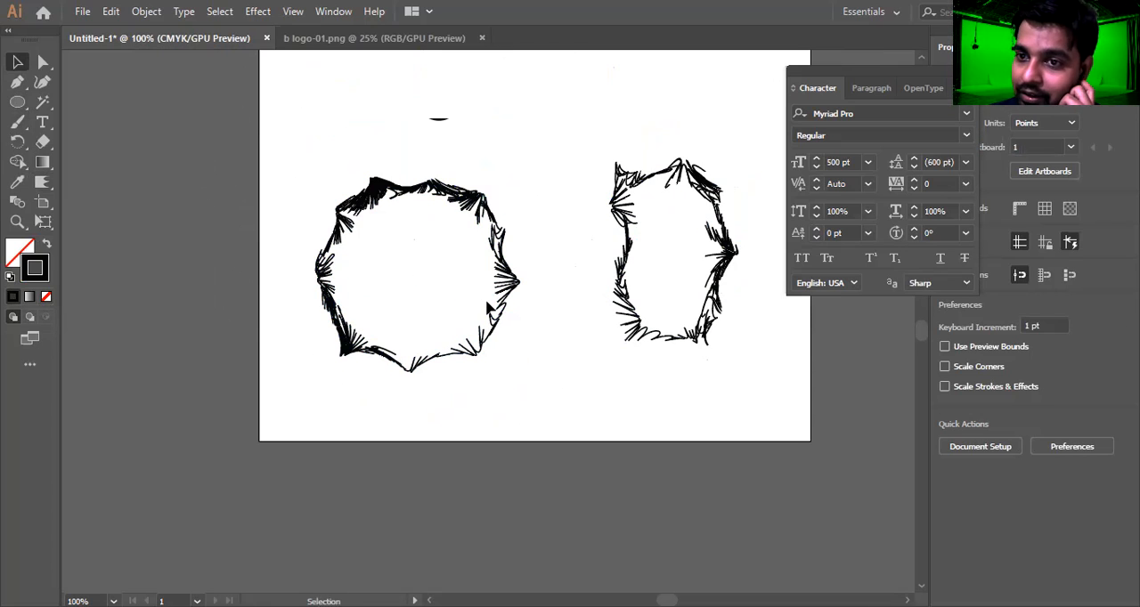
# Shift the scalloped circle slightly down and right, and move the clover slightly up and left
pyautogui.click(511, 283)
pyautogui.moveTo(515, 290); pyautogui.dragTo(526, 313)
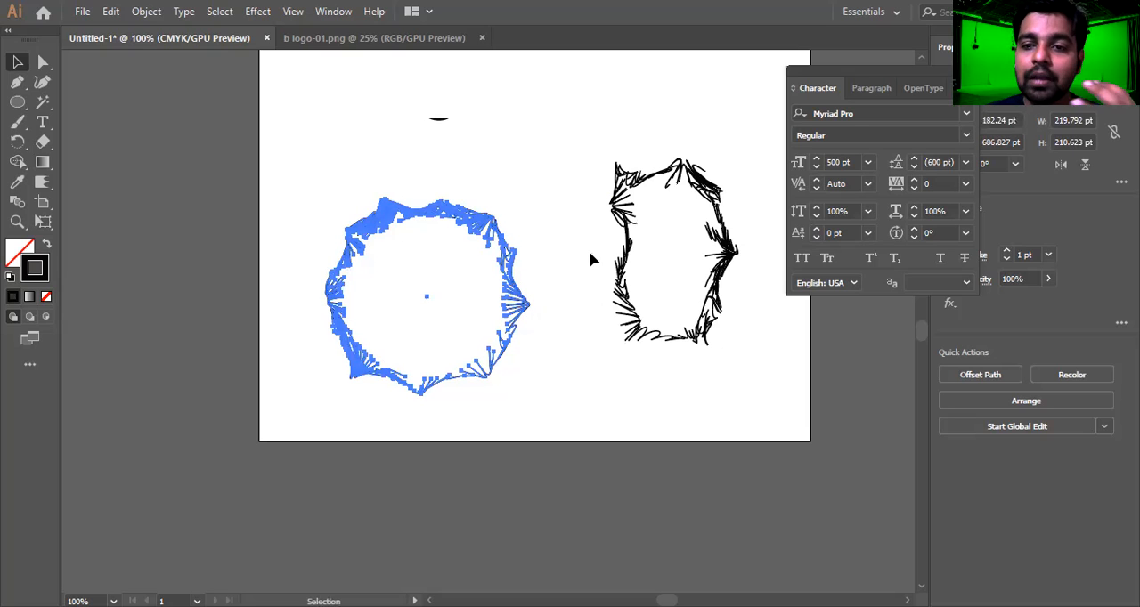
pyautogui.moveTo(481, 103); pyautogui.dragTo(451, 113)
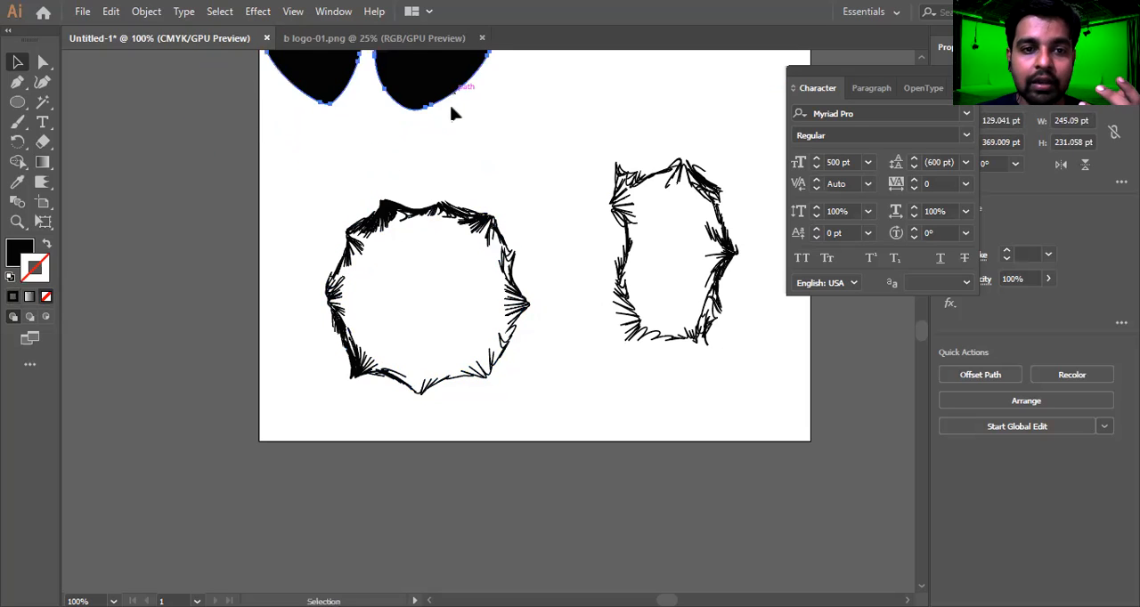
# Swap the scalloped circle's stroke and fill to make it solid black without an outline, and deselect it
pyautogui.click(497, 235)
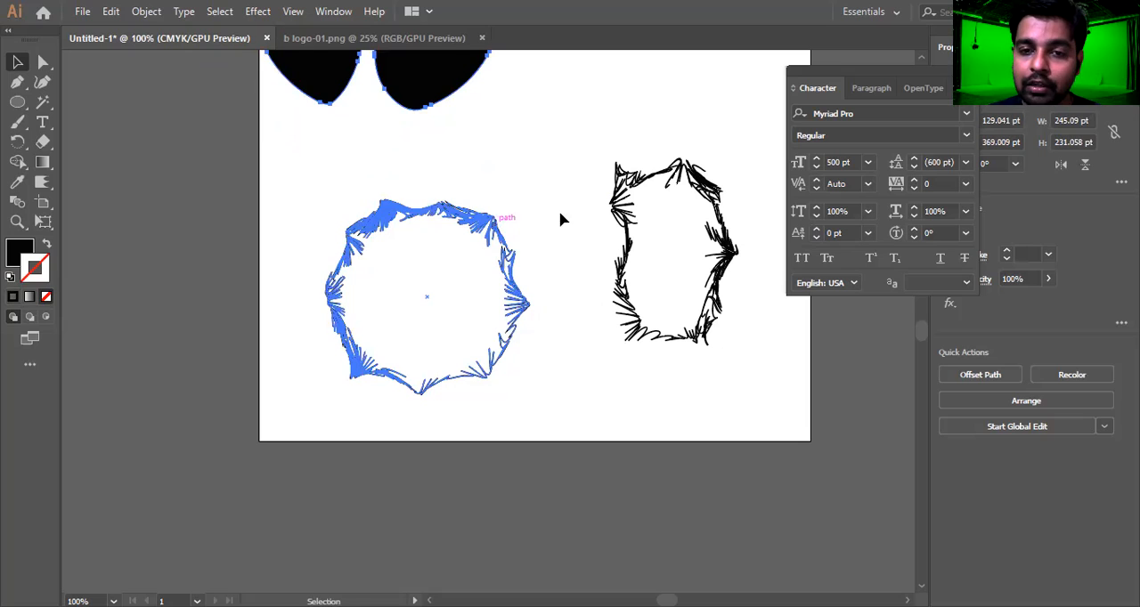
pyautogui.click(496, 233)
pyautogui.hotkey('shift', 'x')
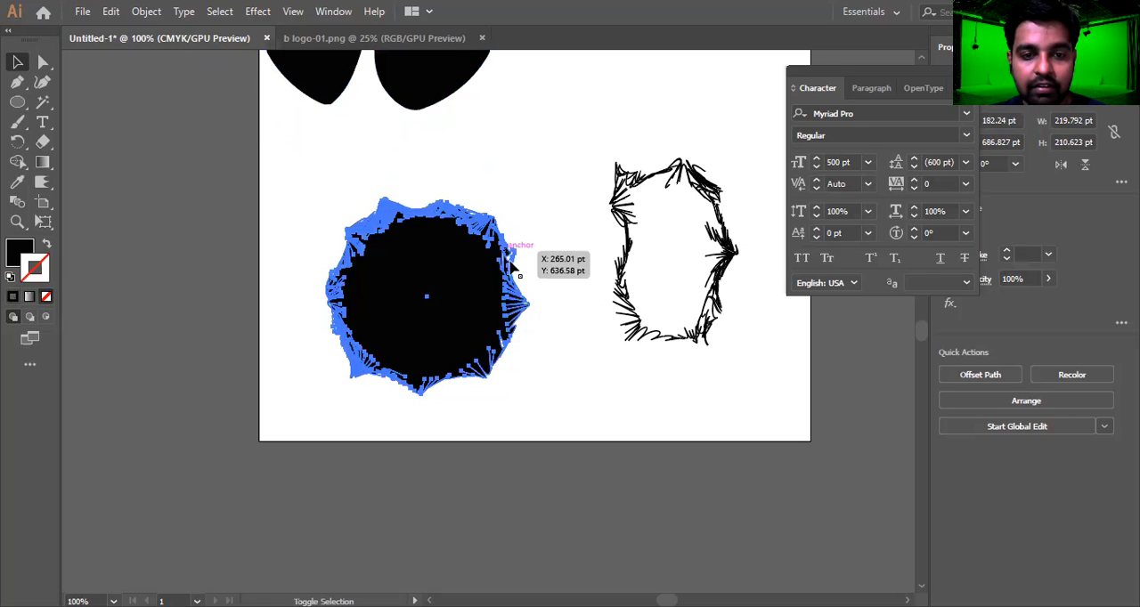
pyautogui.click(560, 214)
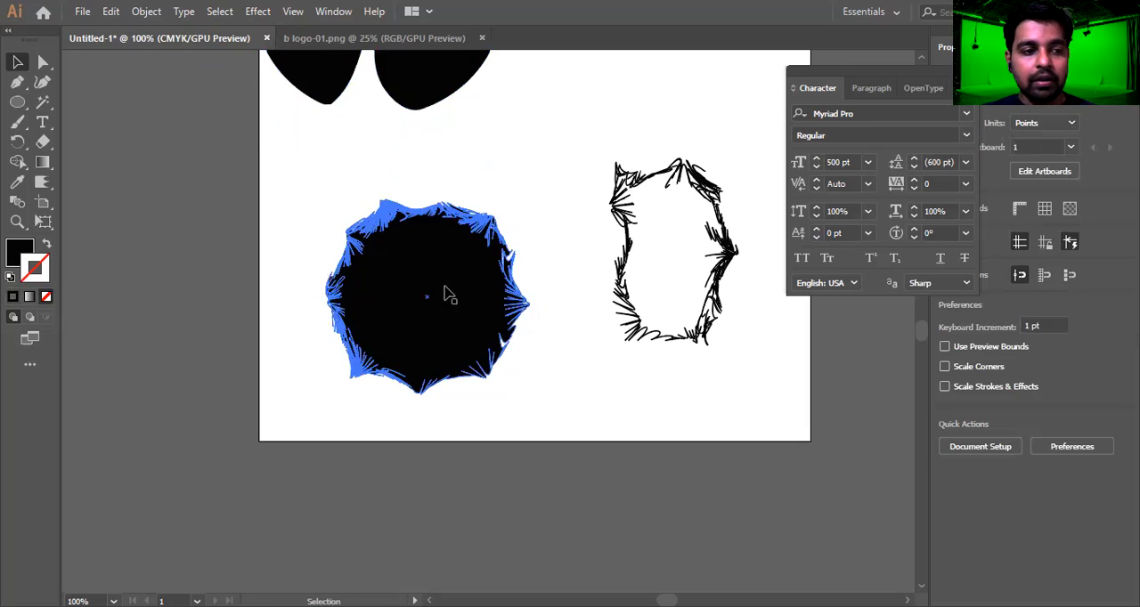
# Choose the pinkish red FF084F as the fill colour with nothing selected
pyautogui.click(23, 253)
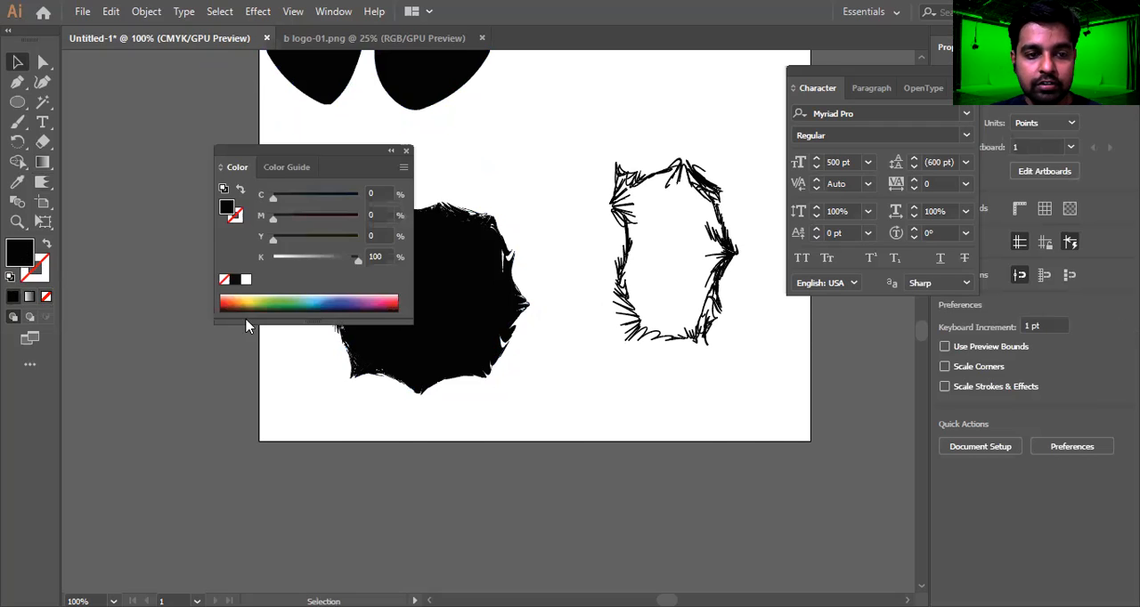
pyautogui.moveTo(364, 238); pyautogui.dragTo(510, 225)
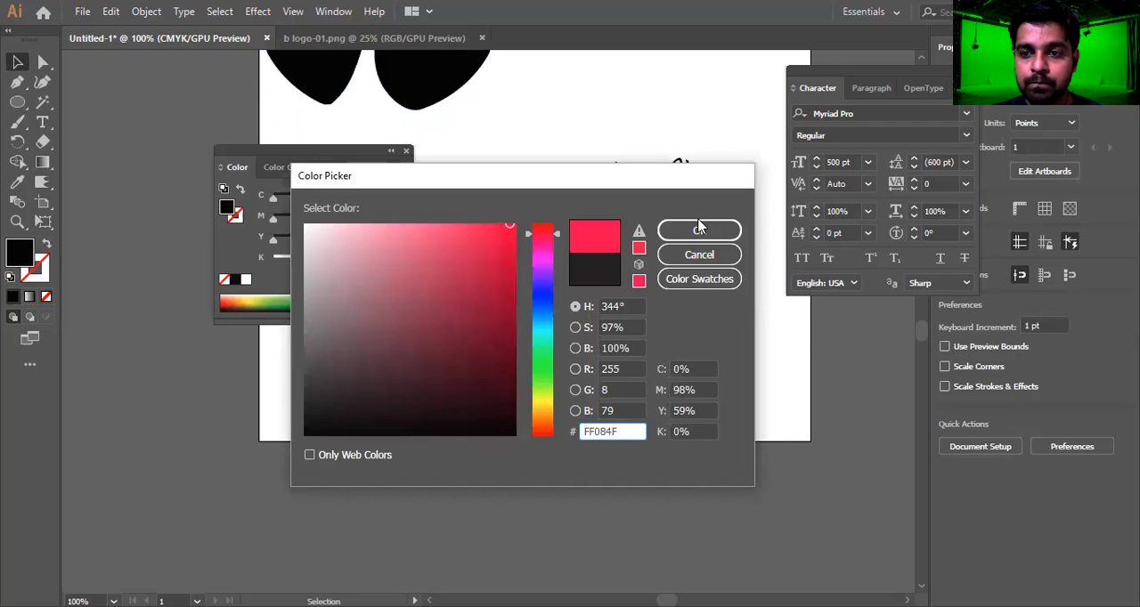
pyautogui.click(700, 229)
# Select the scalloped circle and fill it with a bright pinkish red
pyautogui.click(472, 273)
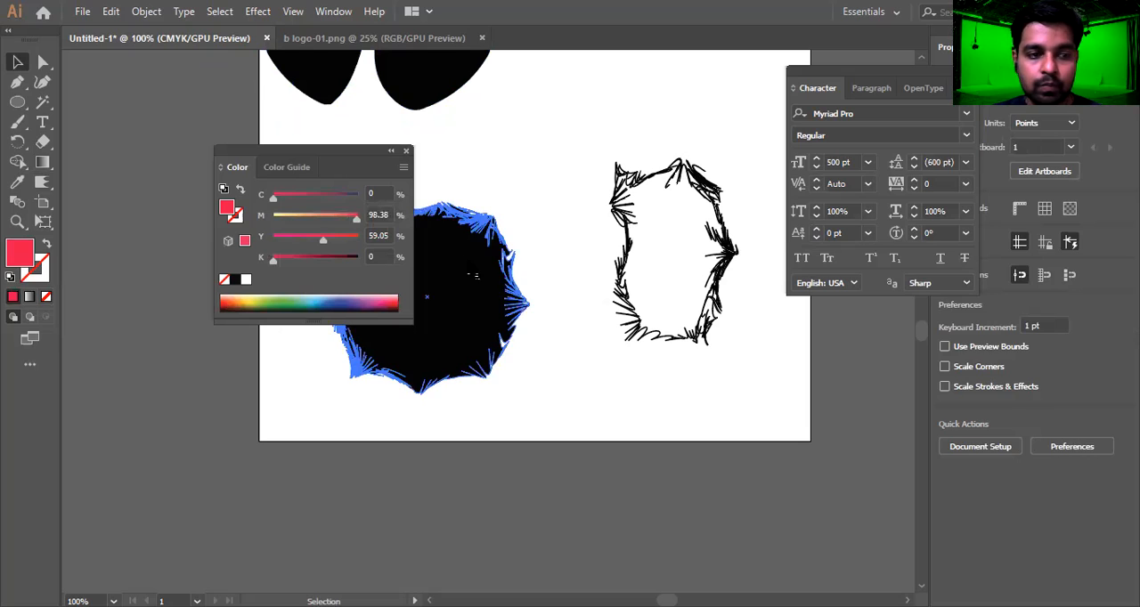
pyautogui.doubleClick(29, 261)
pyautogui.click(506, 234)
pyautogui.click(685, 235)
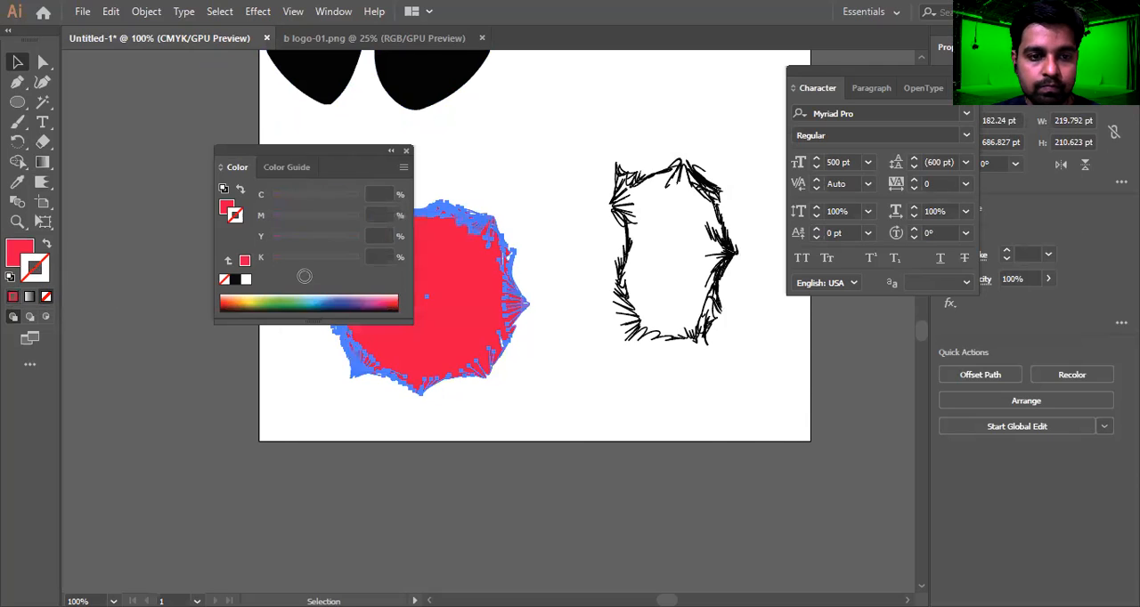
# Try to set the scalloped circle's stroke colour to black 000000, and close the Color panel
pyautogui.doubleClick(235, 280)
pyautogui.moveTo(459, 277)
pyautogui.mouseDown()
pyautogui.moveTo(470, 407)
pyautogui.moveTo(508, 450)
pyautogui.mouseUp()
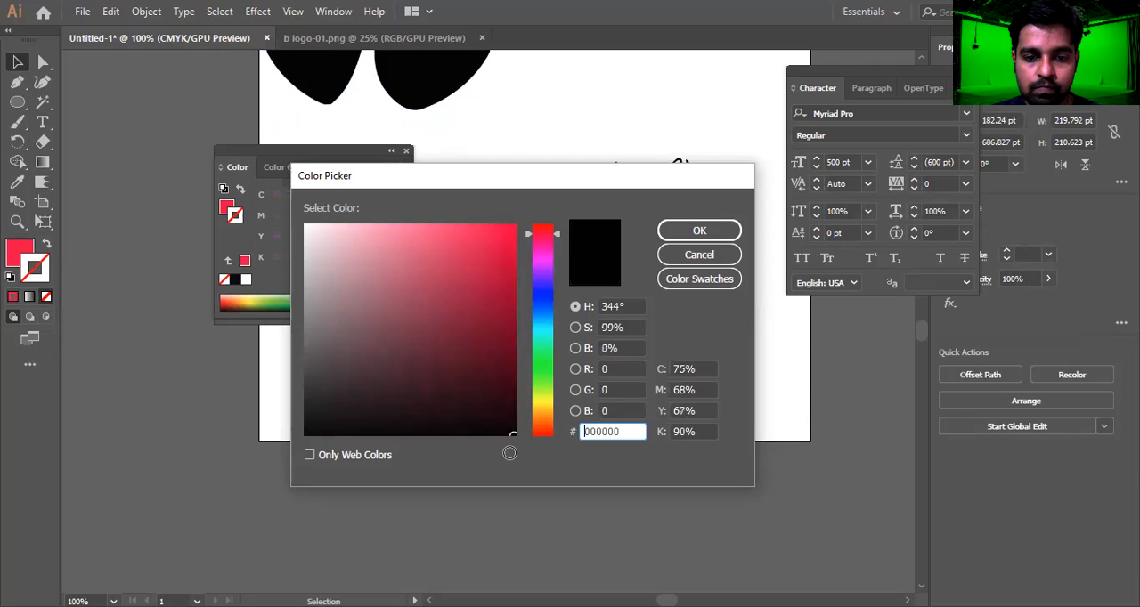
pyautogui.click(696, 233)
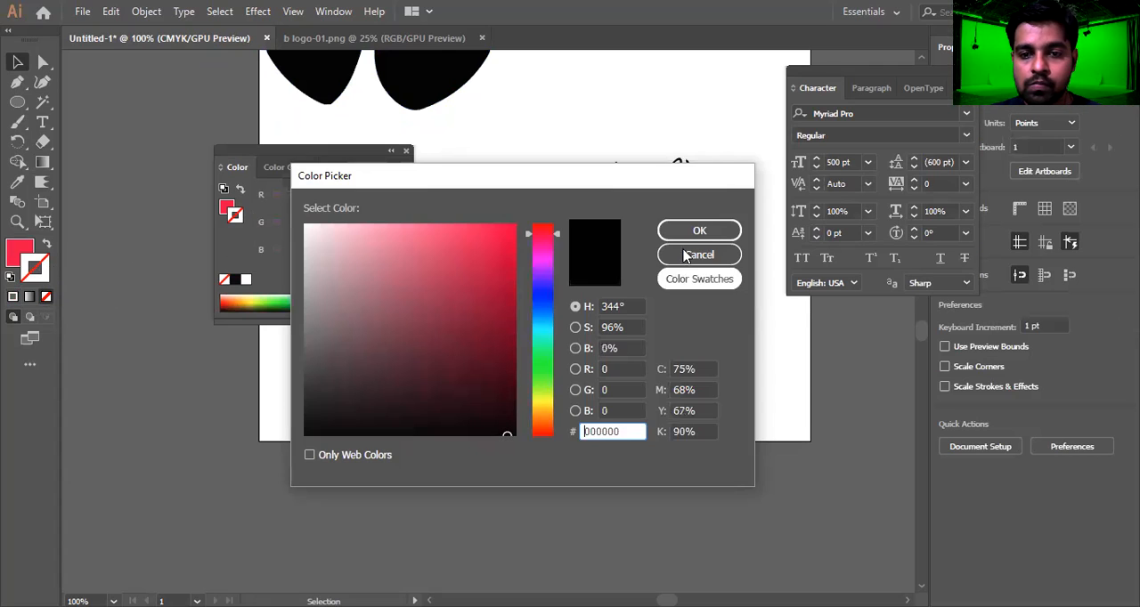
pyautogui.click(699, 234)
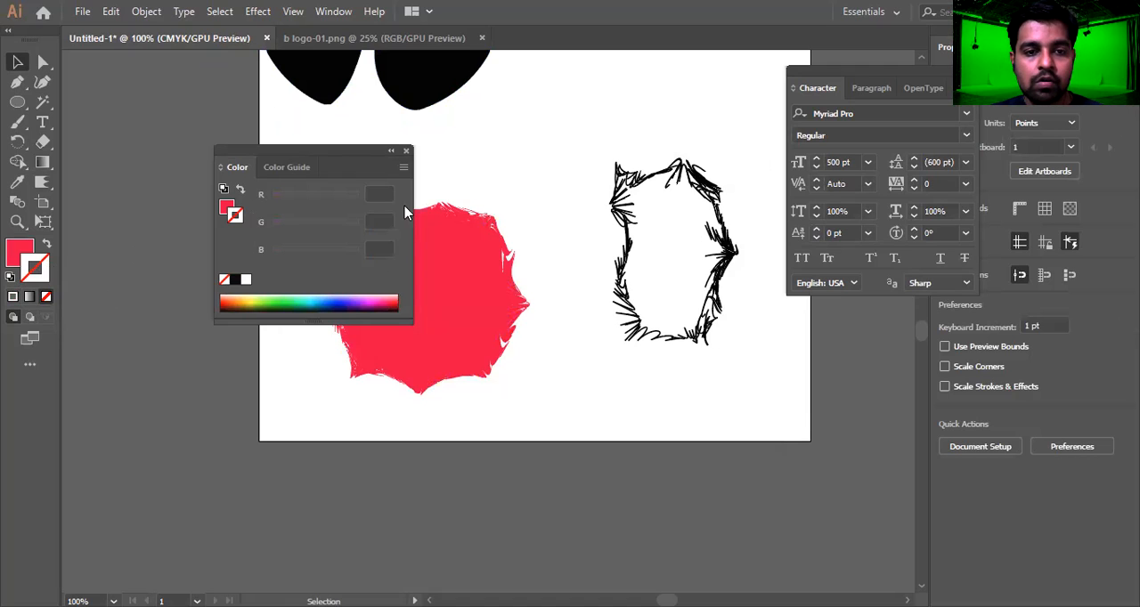
pyautogui.click(406, 151)
# Apply a linear white-to-black gradient to the red scalloped circle's stroke, and inspect its spiky edge up close
pyautogui.click(498, 258)
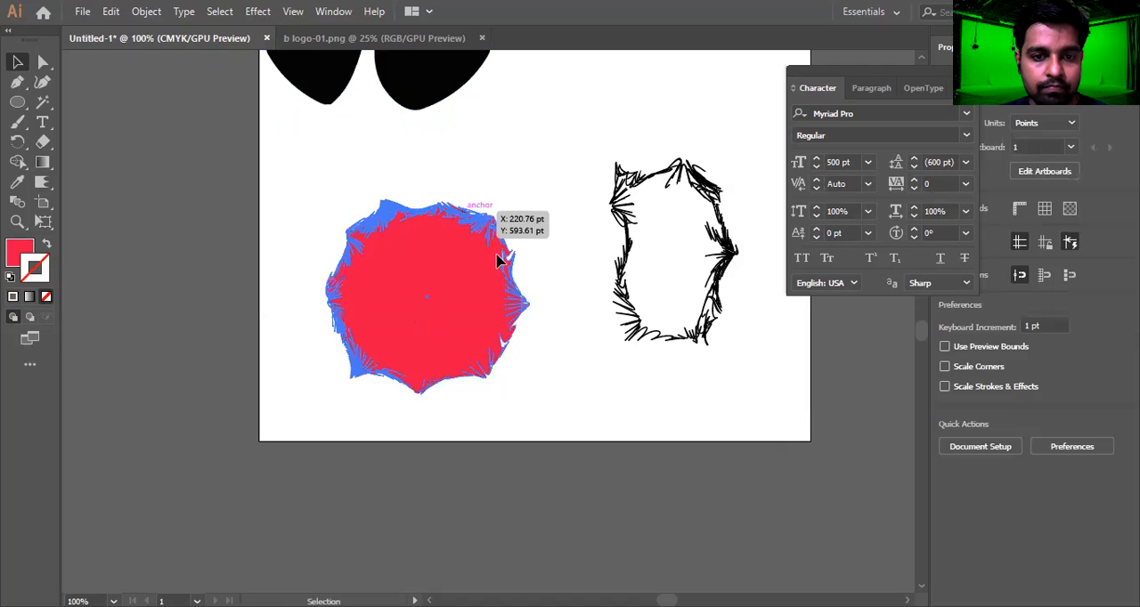
pyautogui.click(30, 296)
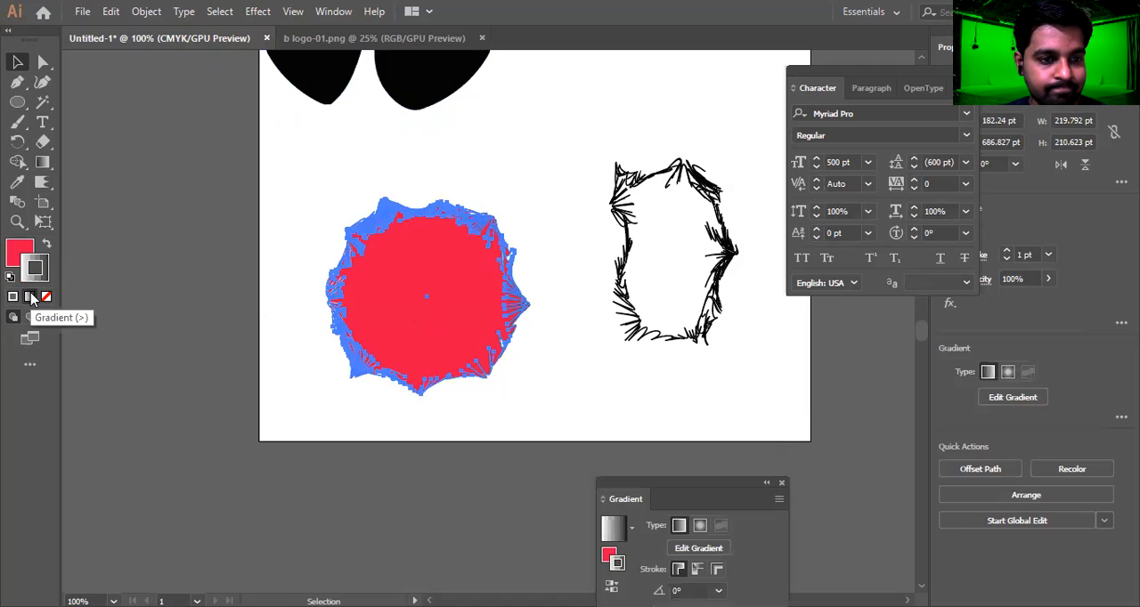
pyautogui.click(109, 265)
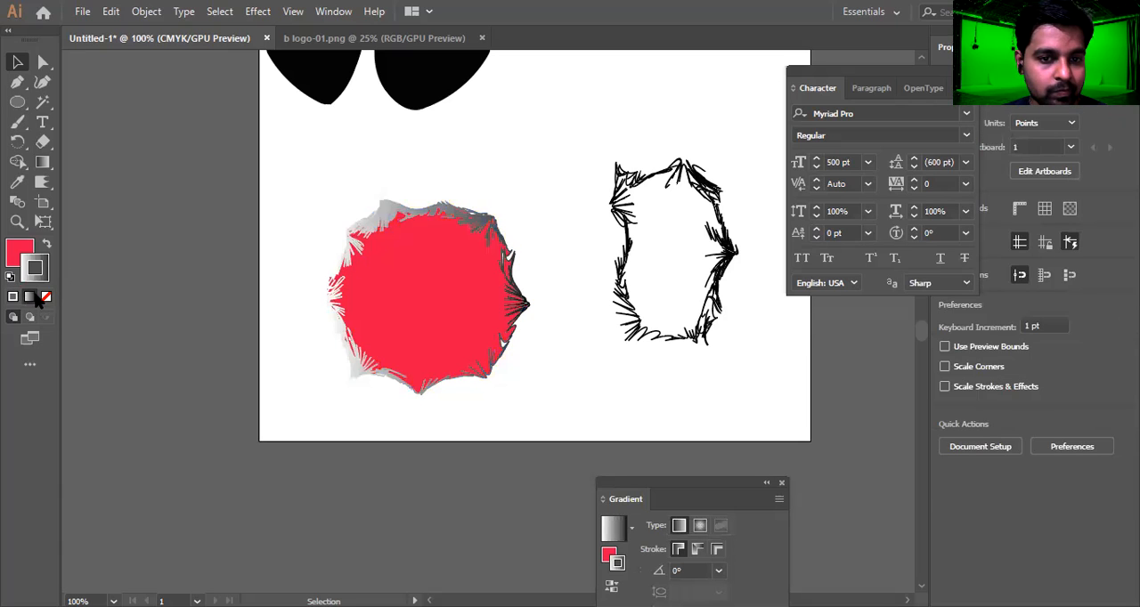
pyautogui.click(461, 224)
pyautogui.scroll(3, 459, 225)
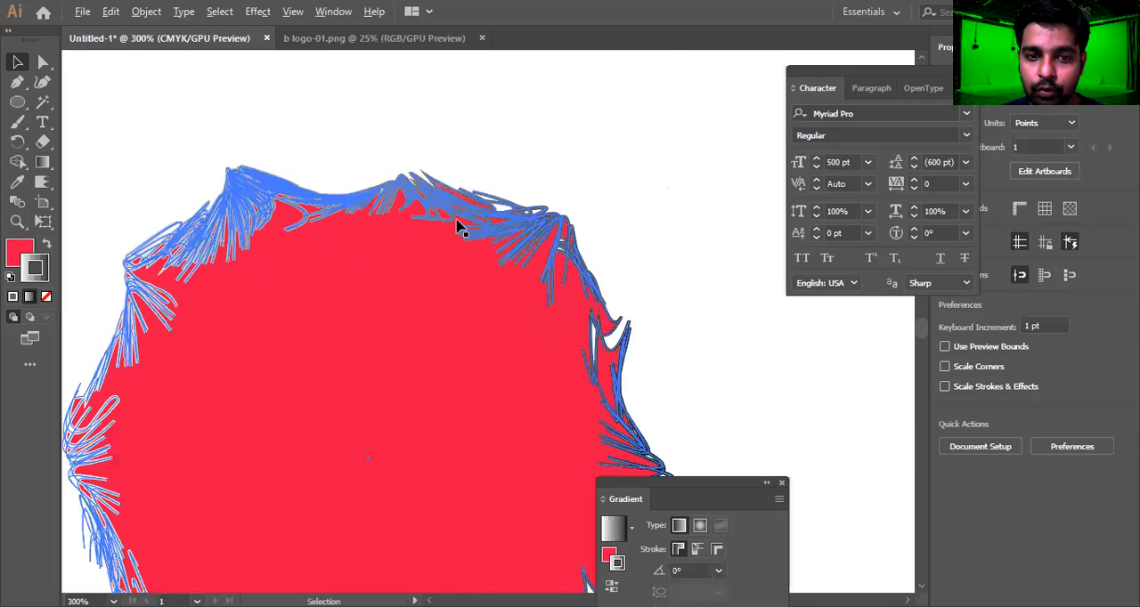
pyautogui.scroll(-4, 459, 226)
pyautogui.click(440, 252)
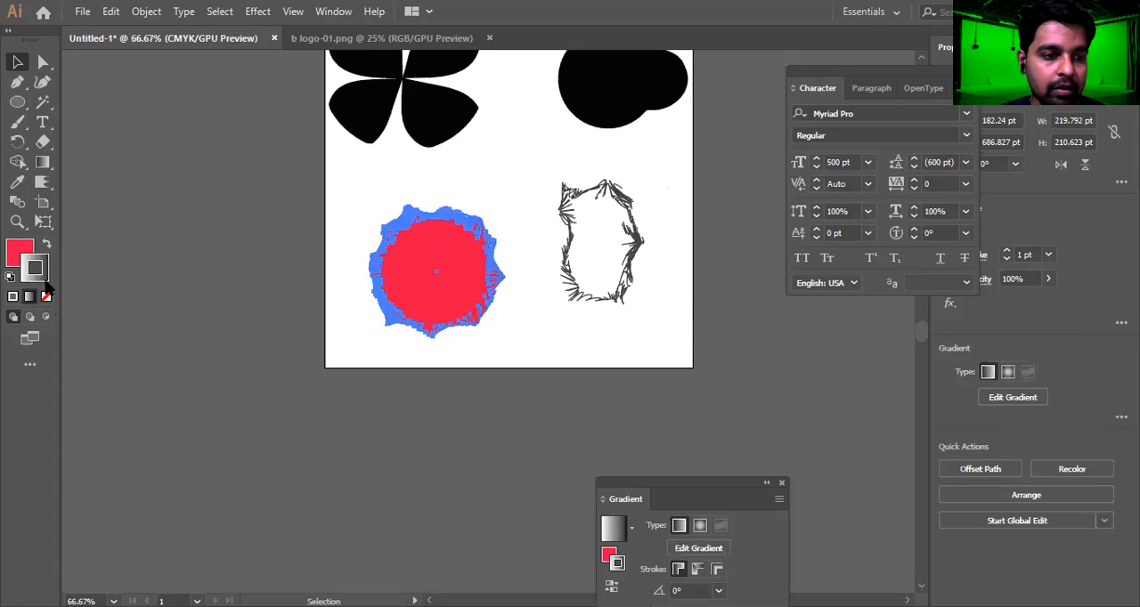
# Replace the circle's gradient stroke with the near-black colour 020001, inspect the edge and deselect the shape
pyautogui.click(47, 298)
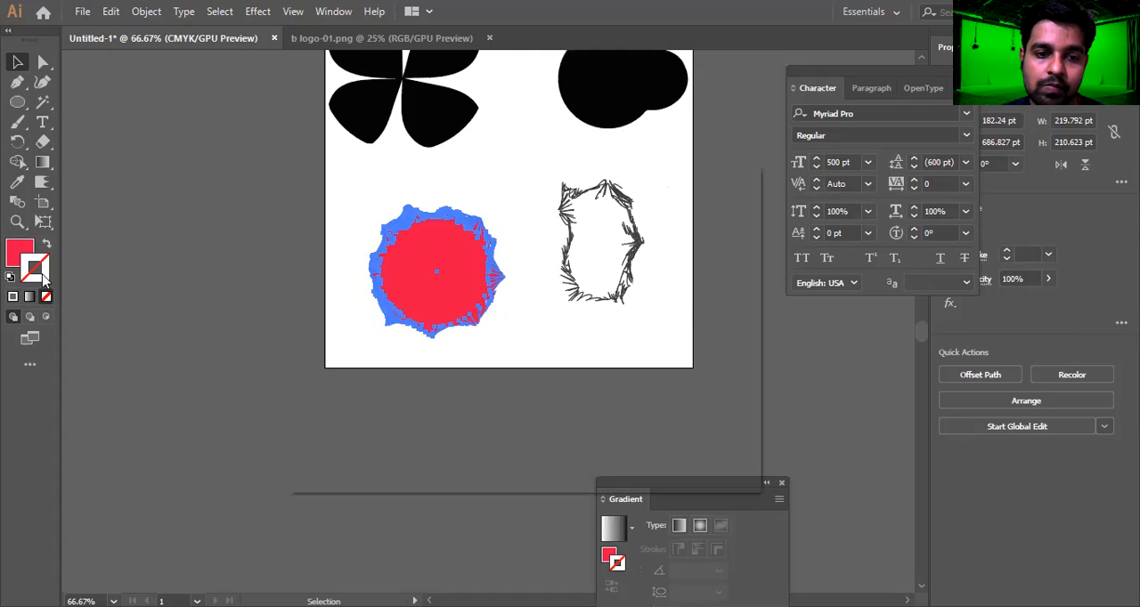
pyautogui.doubleClick(44, 280)
pyautogui.moveTo(437, 351)
pyautogui.mouseDown()
pyautogui.moveTo(389, 292)
pyautogui.moveTo(510, 434)
pyautogui.mouseUp()
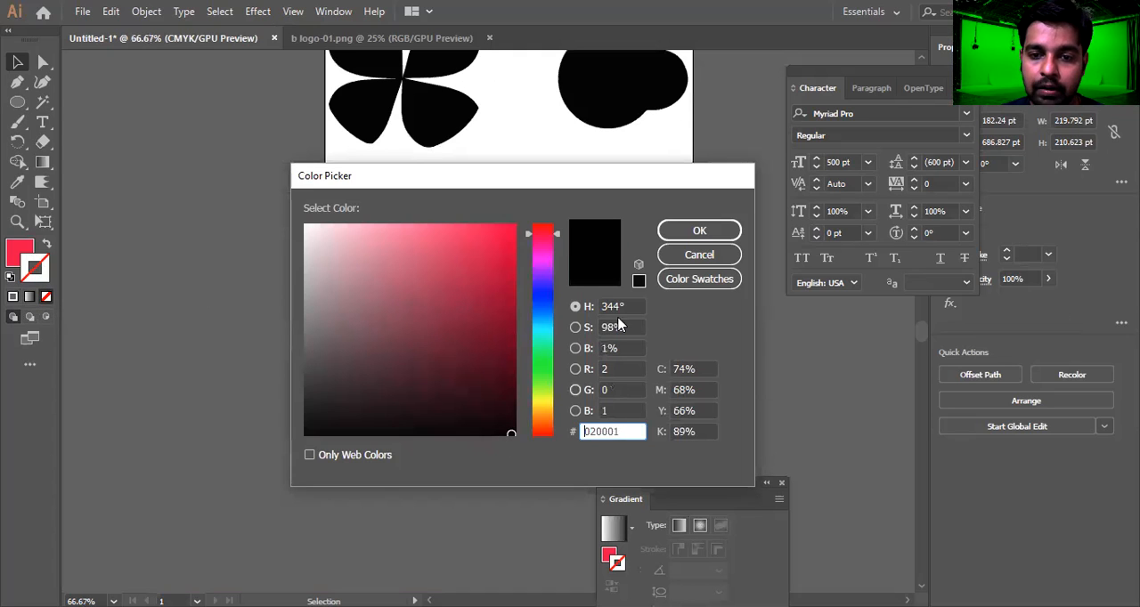
pyautogui.click(677, 232)
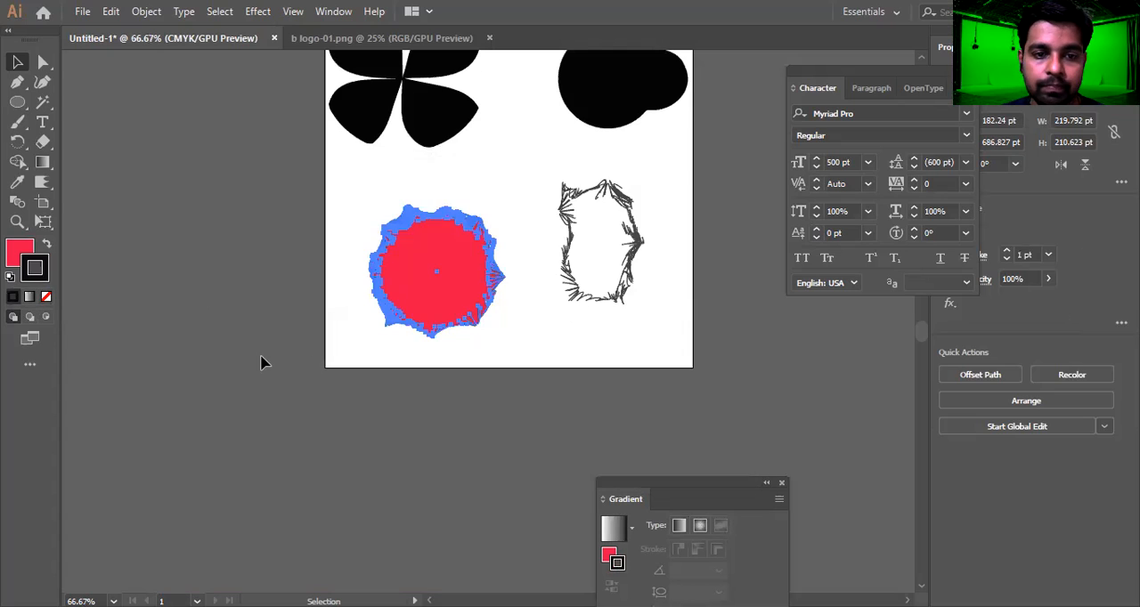
pyautogui.click(262, 359)
pyautogui.scroll(2, 450, 299)
pyautogui.click(455, 364)
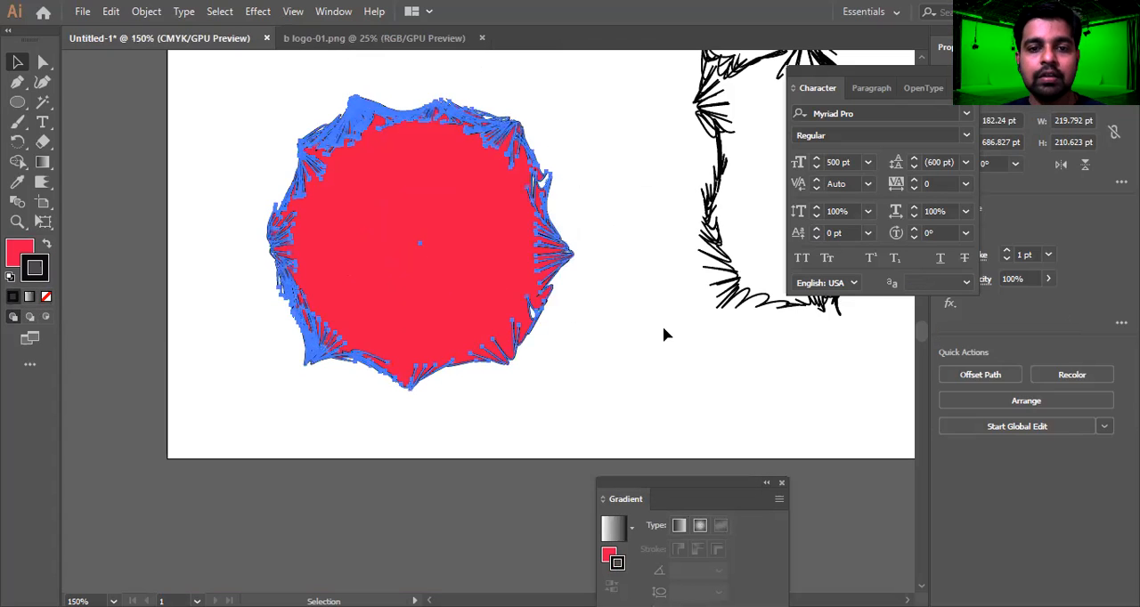
pyautogui.click(660, 328)
# Select the scalloped circle and swap its fill and stroke colours back and forth several times
pyautogui.click(412, 287)
pyautogui.hotkey('shift', 'x')
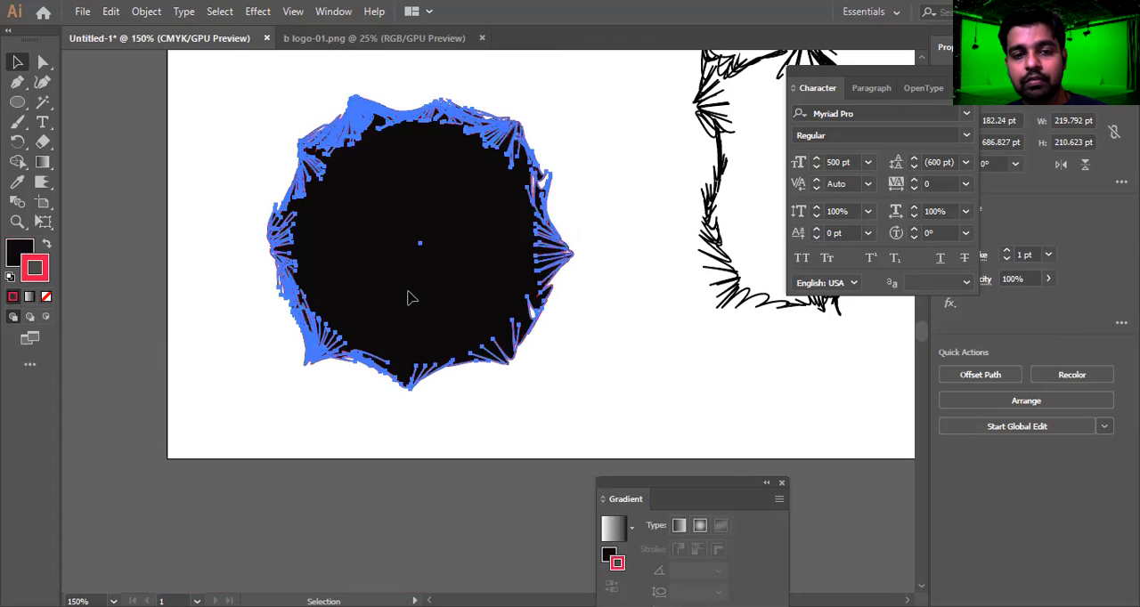
pyautogui.hotkey('shift', 'x')
pyautogui.hotkey('shift', 'x')
pyautogui.hotkey('shift', 'x')
pyautogui.hotkey('shift', 'x')
pyautogui.hotkey('shift', 'x')
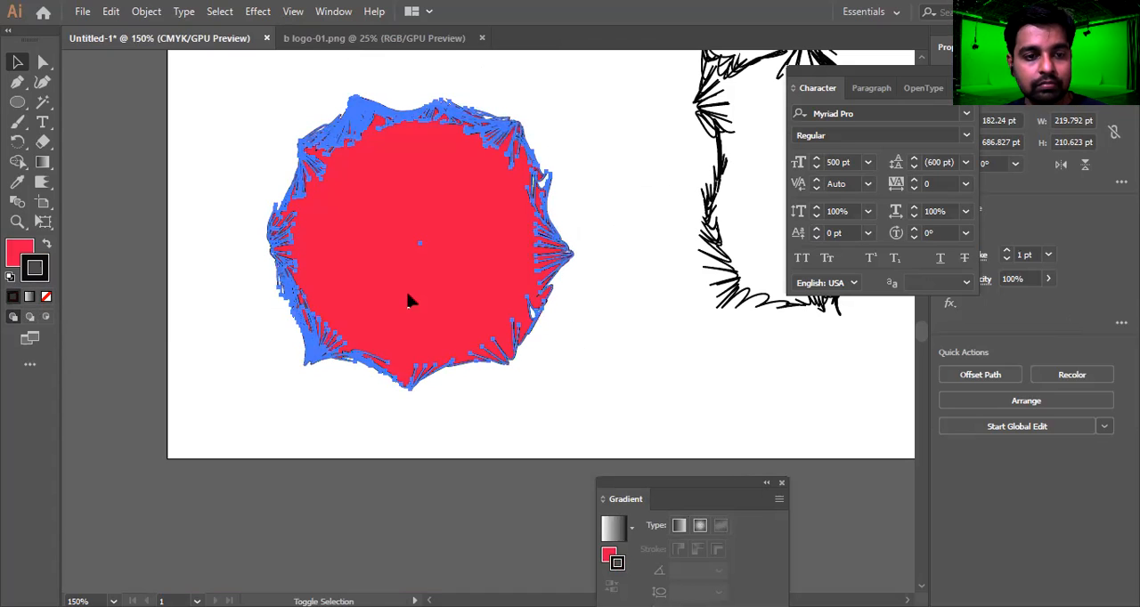
pyautogui.press('a')
pyautogui.hotkey('shift', 'x')
pyautogui.hotkey('shift', 'x')
pyautogui.hotkey('shift', 'x')
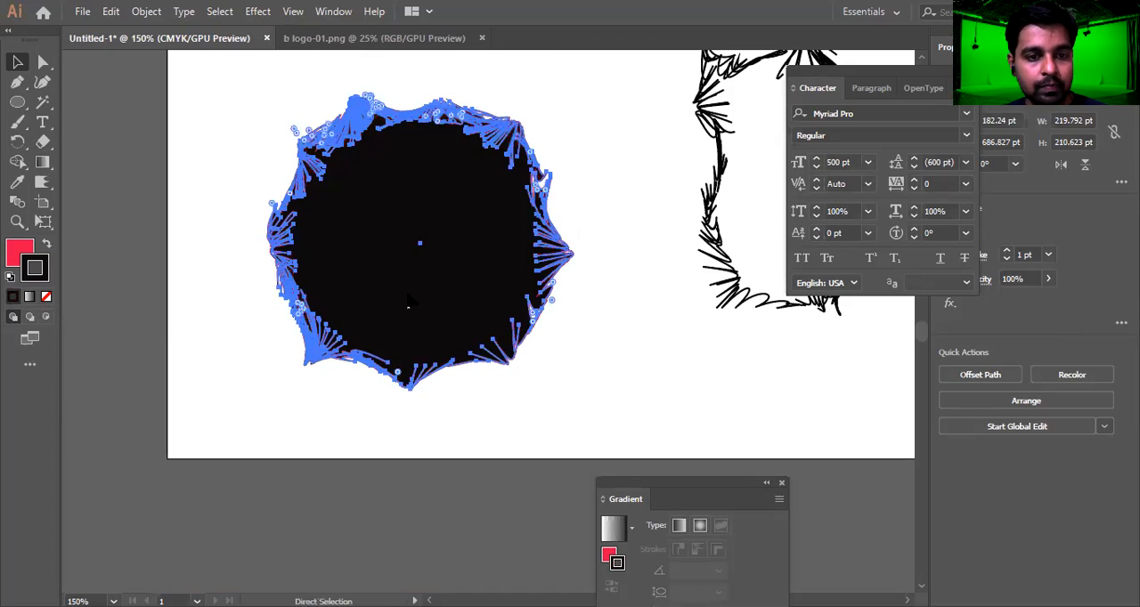
# Undo the circle's colour changes back to its original black scalloped outline
pyautogui.hotkey('ctrl', 'z')
pyautogui.hotkey('ctrl', 'z')
pyautogui.hotkey('ctrl', 'z')
pyautogui.hotkey('ctrl', 'z')
pyautogui.hotkey('ctrl', 'z')
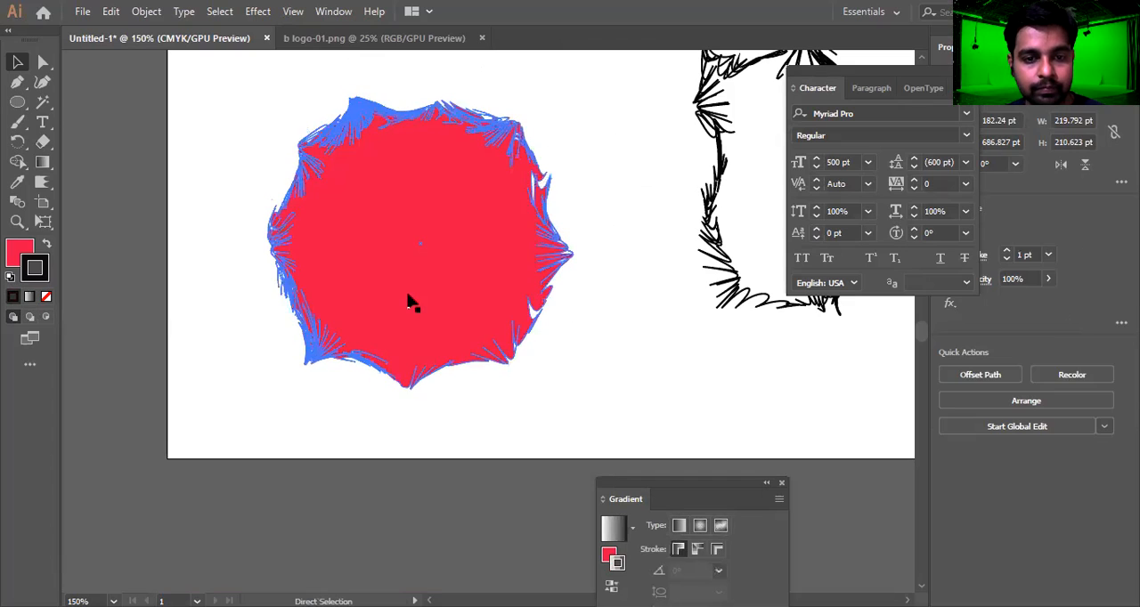
pyautogui.hotkey('ctrl', 'z')
pyautogui.hotkey('ctrl', 'z')
pyautogui.hotkey('ctrl', 'z')
pyautogui.hotkey('ctrl', 'z')
pyautogui.hotkey('ctrl', 'z')
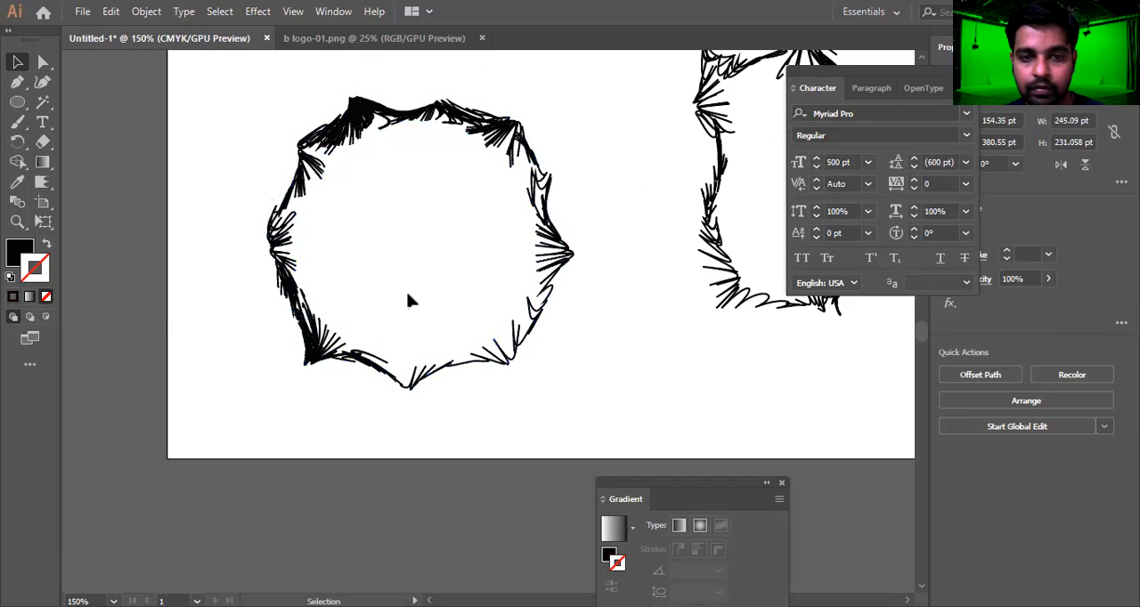
pyautogui.scroll(1, 481, 295)
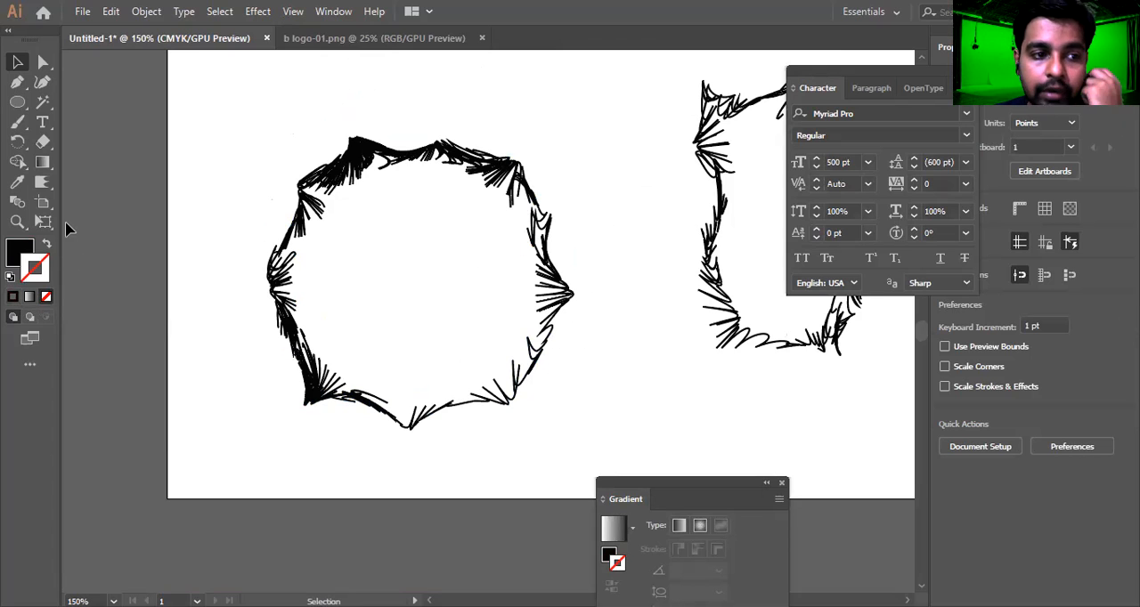
# Use the Crystallize tool to pull spikes out of the scalloped circle's upper edge and down its right side
pyautogui.click(47, 185)
pyautogui.click(43, 184)
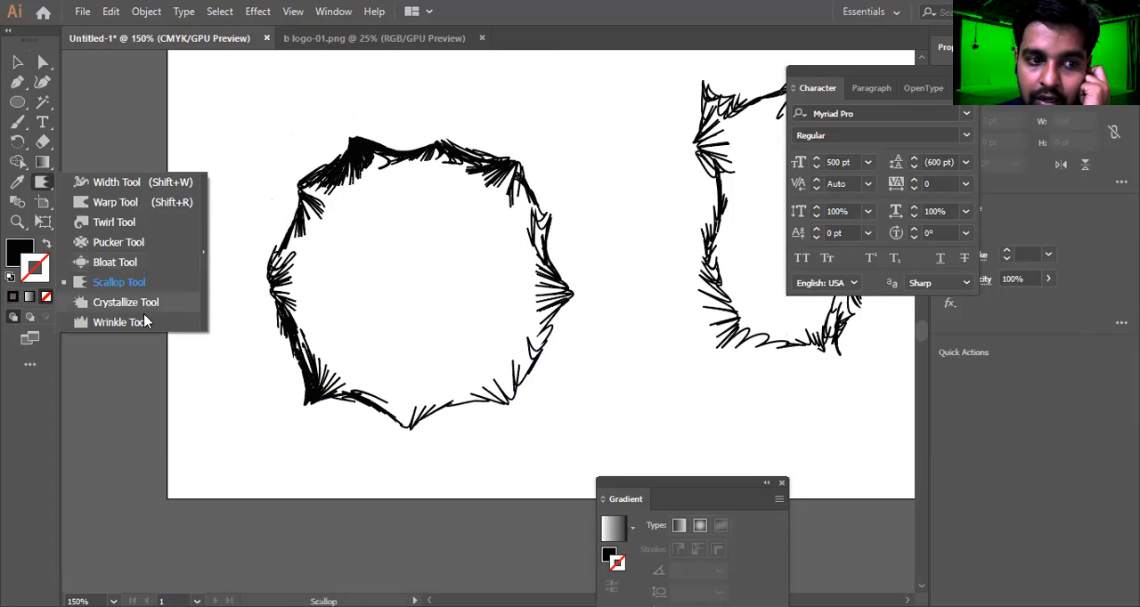
pyautogui.click(135, 296)
pyautogui.moveTo(387, 135)
pyautogui.mouseDown()
pyautogui.moveTo(488, 209)
pyautogui.moveTo(513, 204)
pyautogui.moveTo(519, 186)
pyautogui.moveTo(557, 294)
pyautogui.mouseUp()
pyautogui.moveTo(503, 402); pyautogui.dragTo(502, 401)
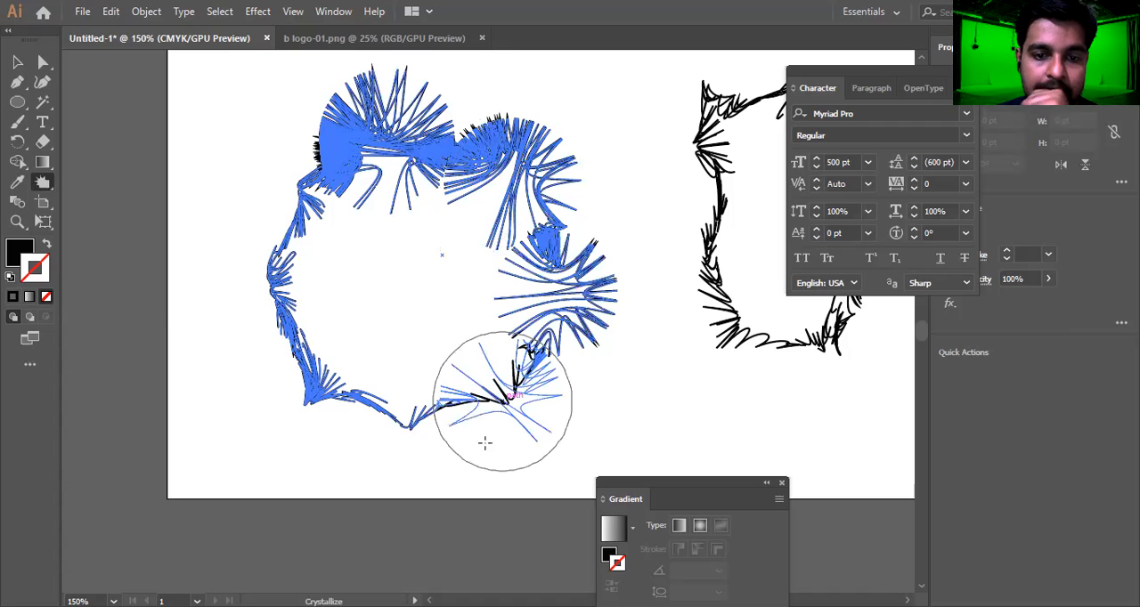
# Select all the artwork and delete it to clear the artboard
pyautogui.click(18, 64)
pyautogui.click(79, 110)
pyautogui.hotkey('ctrl', 'a')
pyautogui.press('Delete')
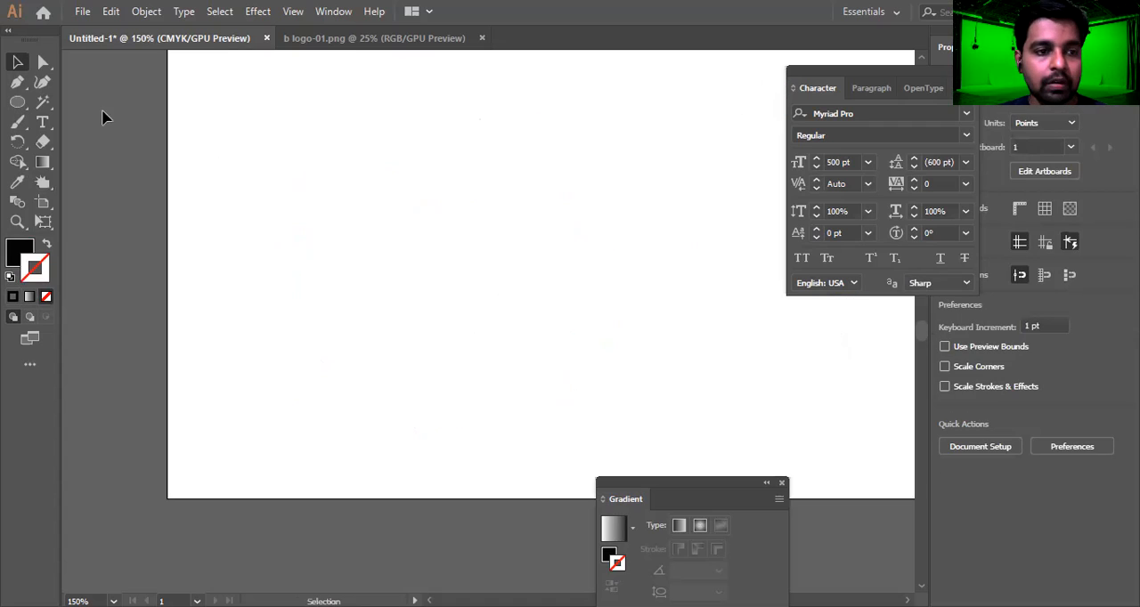
# Draw a straight horizontal line about 323 pt long across the empty artboard with the Line Segment tool
pyautogui.click(18, 105)
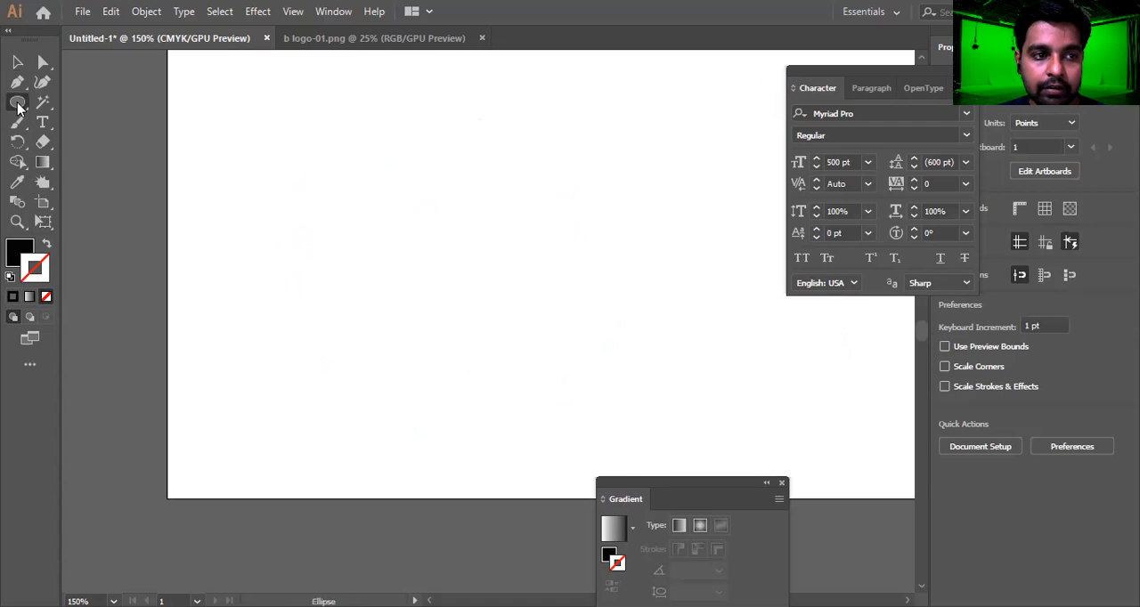
pyautogui.click(18, 104)
pyautogui.press('\\')
pyautogui.moveTo(253, 203); pyautogui.dragTo(702, 214)
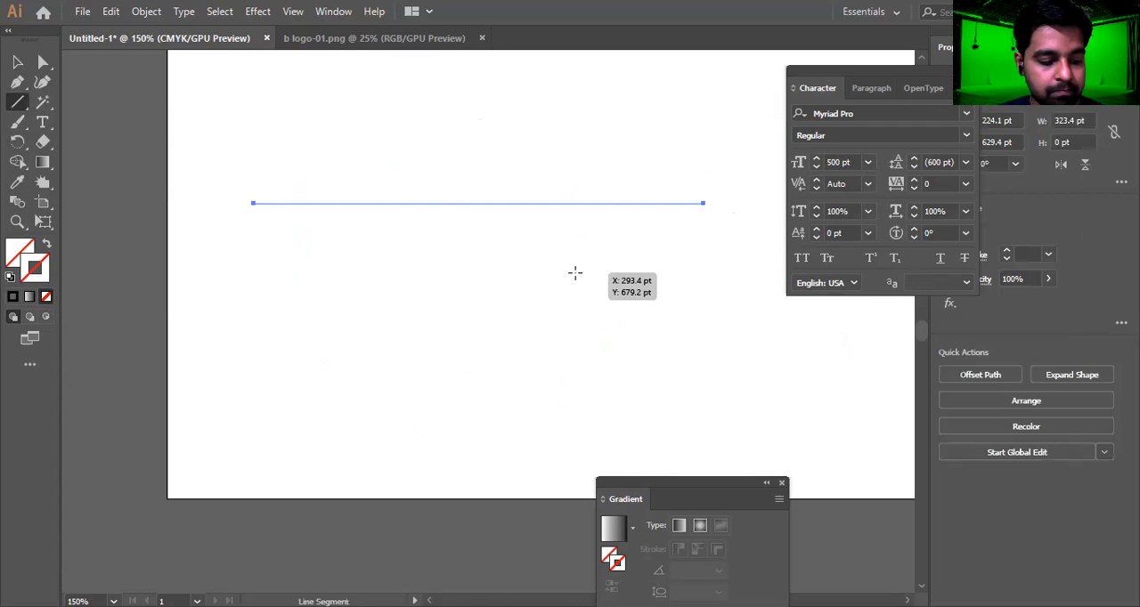
pyautogui.press('v')
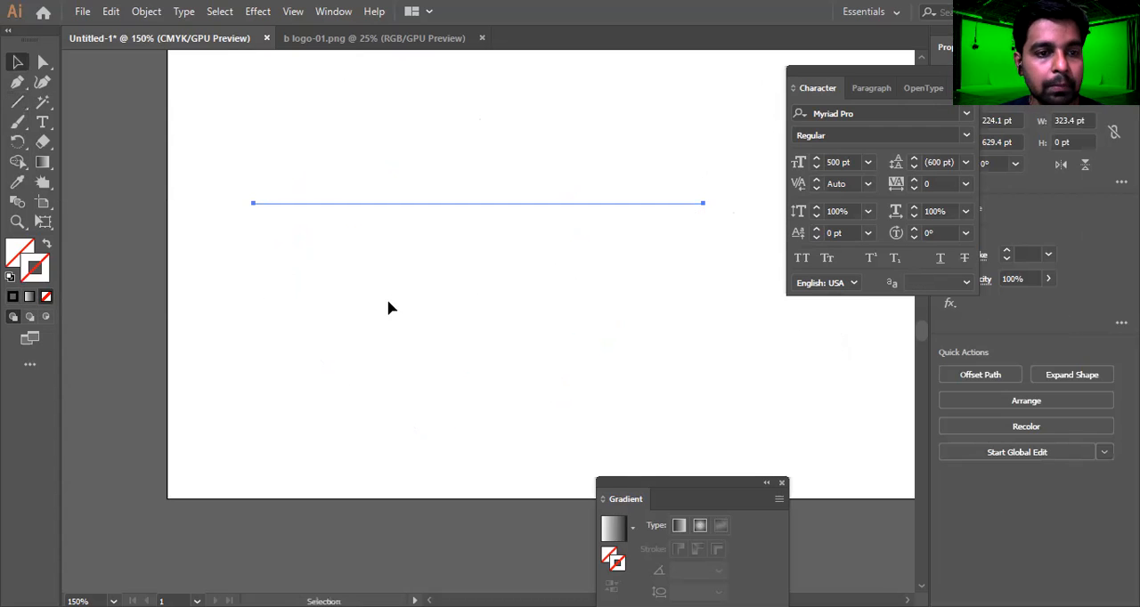
# Give the line a solid black stroke, and move it slightly right and down
pyautogui.click(12, 298)
pyautogui.click(406, 151)
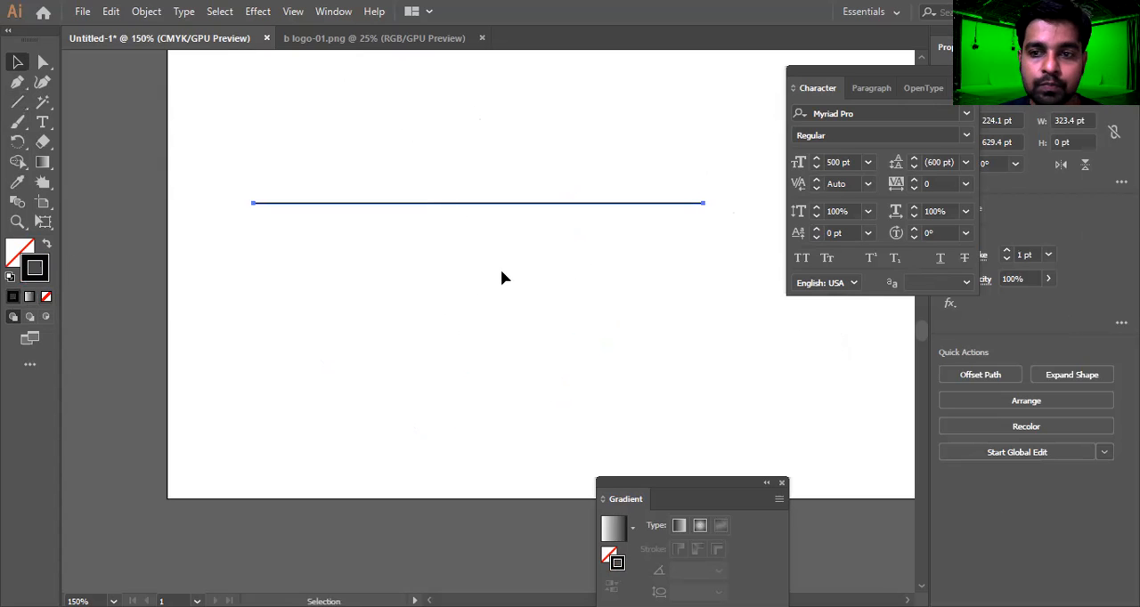
pyautogui.click(500, 269)
pyautogui.moveTo(477, 204); pyautogui.dragTo(407, 246)
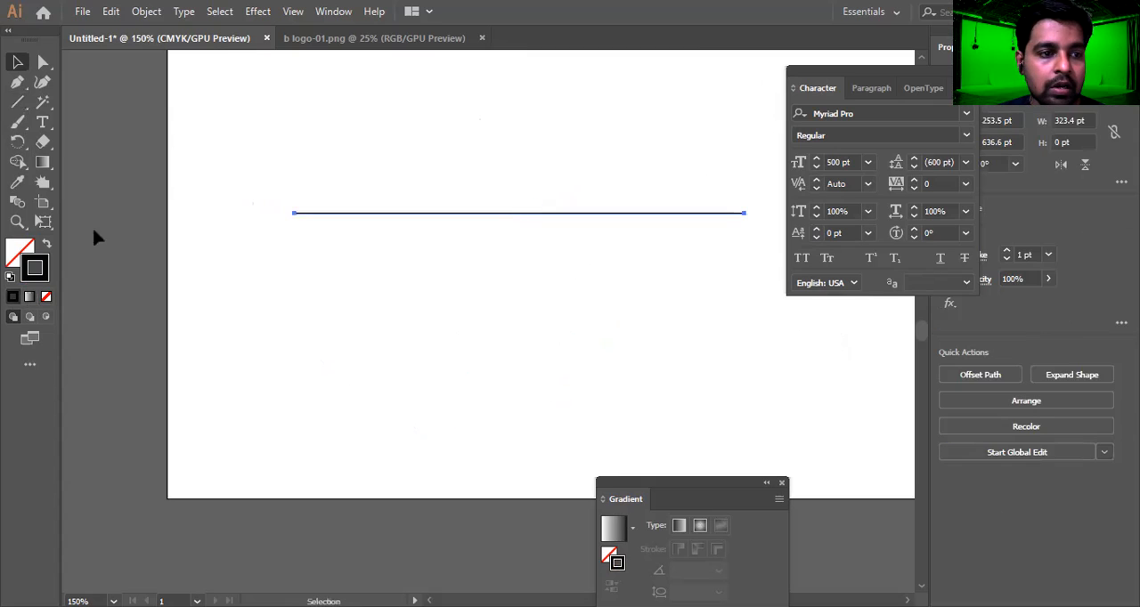
# Set the Crystallize tool's brush width and height to 50 pt each
pyautogui.moveTo(42, 182); pyautogui.dragTo(159, 301)
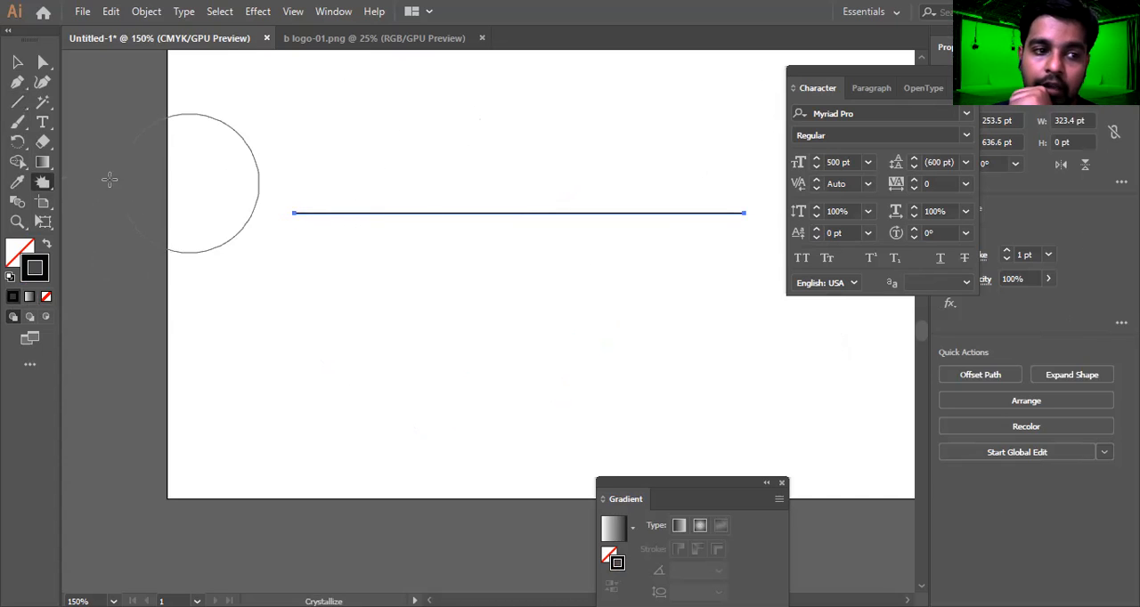
pyautogui.doubleClick(42, 182)
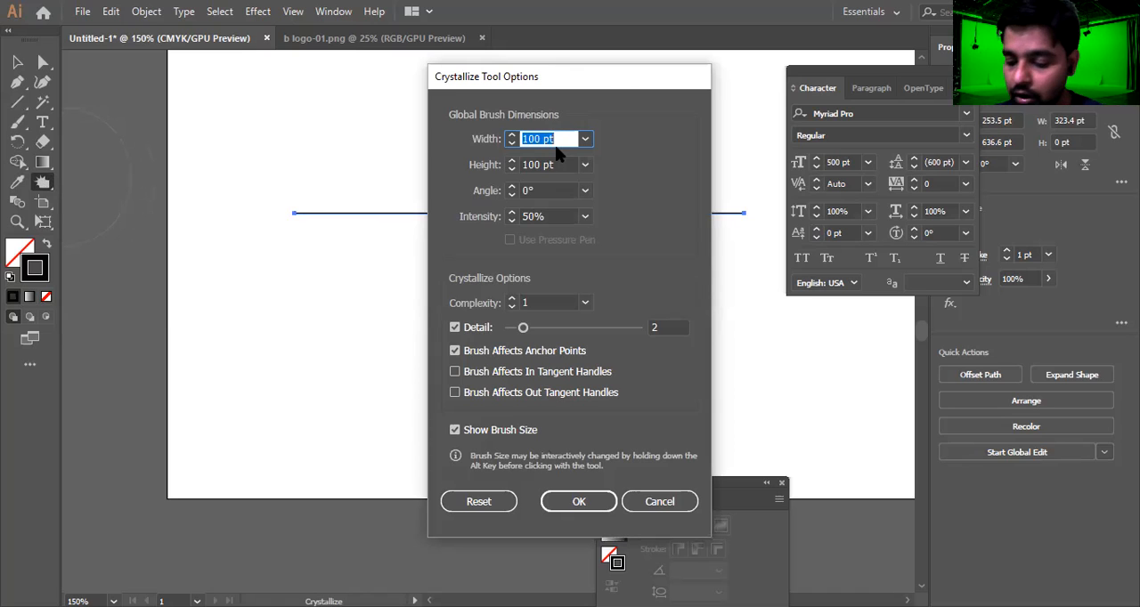
pyautogui.write('50')
pyautogui.press('Tab')
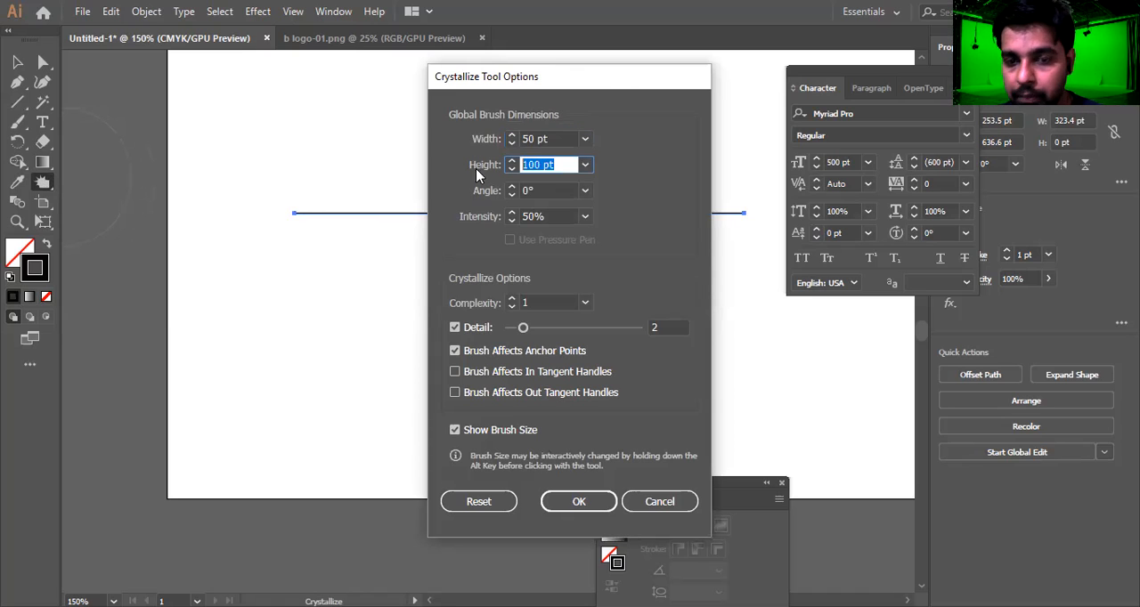
pyautogui.write('50')
pyautogui.press('Return')
# Crystallize the black line into irregular spikes along its whole length, and move it up and slightly left
pyautogui.moveTo(297, 217)
pyautogui.mouseDown()
pyautogui.moveTo(322, 173)
pyautogui.moveTo(326, 223)
pyautogui.moveTo(354, 252)
pyautogui.mouseUp()
pyautogui.moveTo(433, 217)
pyautogui.mouseDown()
pyautogui.moveTo(437, 248)
pyautogui.moveTo(482, 186)
pyautogui.moveTo(513, 217)
pyautogui.moveTo(556, 210)
pyautogui.moveTo(608, 244)
pyautogui.moveTo(616, 199)
pyautogui.moveTo(664, 268)
pyautogui.moveTo(713, 255)
pyautogui.moveTo(716, 195)
pyautogui.moveTo(732, 267)
pyautogui.moveTo(663, 338)
pyautogui.moveTo(616, 107)
pyautogui.moveTo(476, 243)
pyautogui.moveTo(366, 171)
pyautogui.moveTo(358, 308)
pyautogui.moveTo(319, 219)
pyautogui.moveTo(249, 176)
pyautogui.moveTo(369, 242)
pyautogui.moveTo(487, 254)
pyautogui.moveTo(584, 146)
pyautogui.moveTo(645, 234)
pyautogui.moveTo(707, 196)
pyautogui.moveTo(738, 208)
pyautogui.moveTo(732, 155)
pyautogui.moveTo(753, 258)
pyautogui.mouseUp()
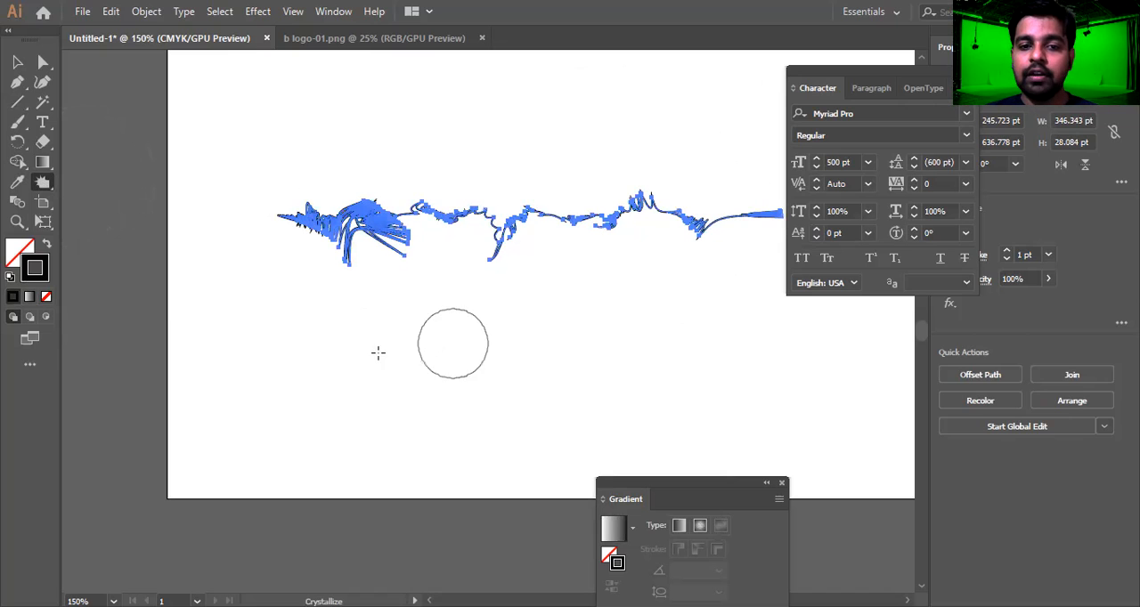
pyautogui.click(17, 62)
pyautogui.click(547, 116)
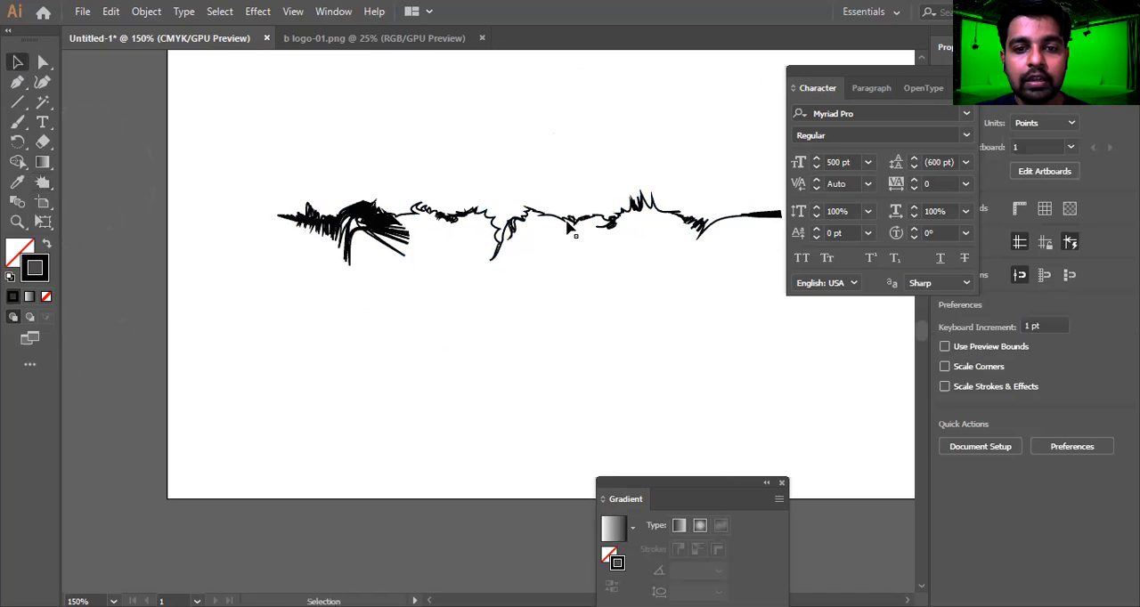
pyautogui.moveTo(520, 104); pyautogui.dragTo(415, 116)
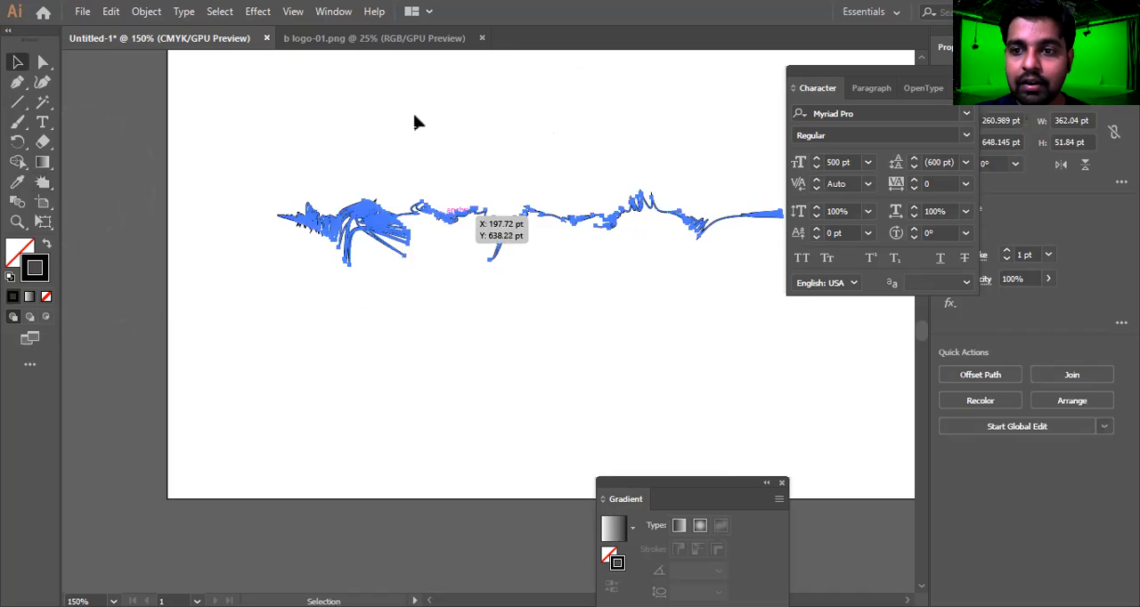
pyautogui.click(42, 201)
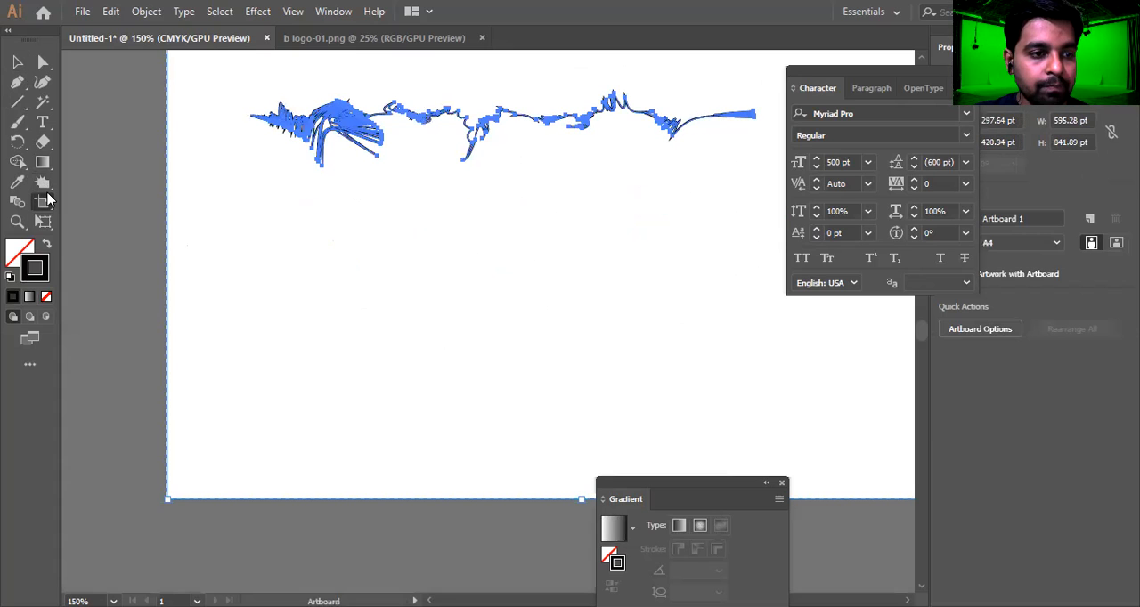
# Choose the Wrinkle tool, and draw a second straight horizontal line below the crystallized one, ending level with its right end
pyautogui.moveTo(47, 188); pyautogui.dragTo(149, 305)
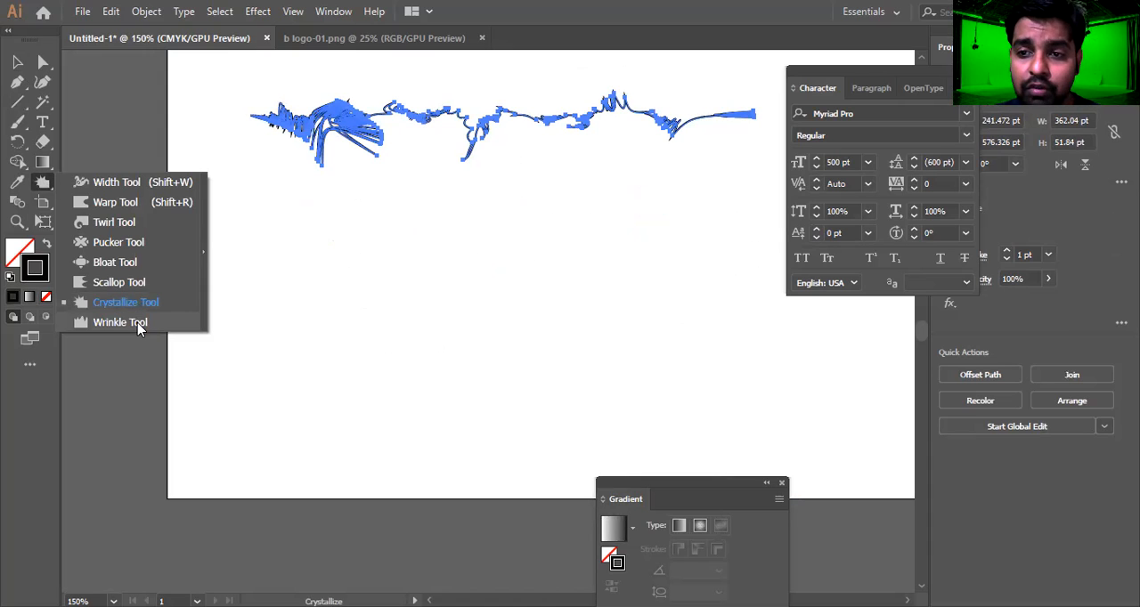
pyautogui.click(138, 322)
pyautogui.click(17, 102)
pyautogui.moveTo(214, 261); pyautogui.dragTo(755, 260)
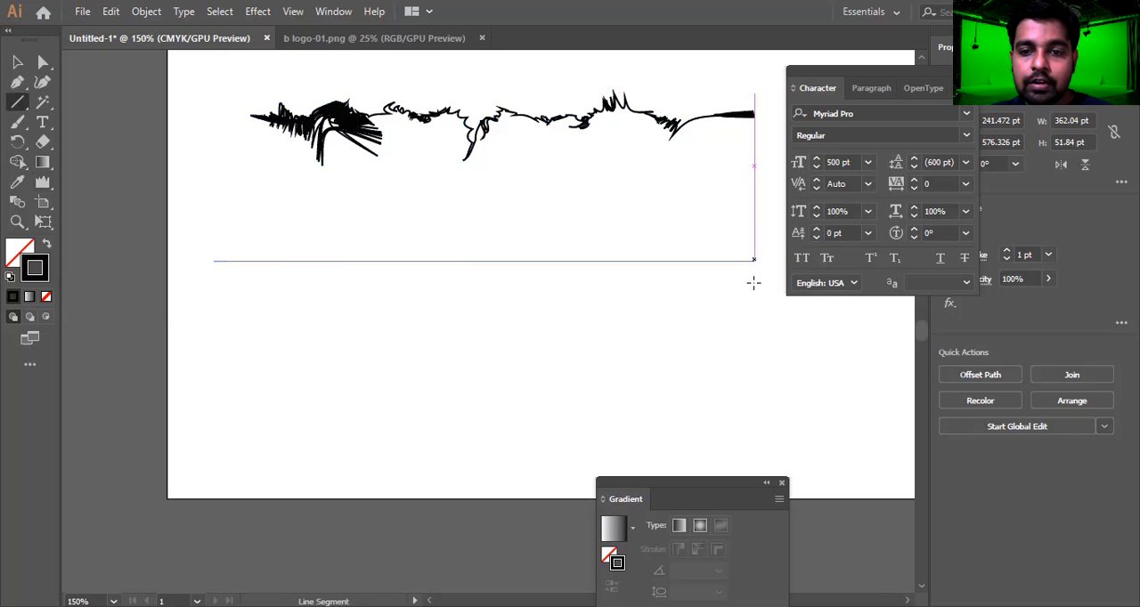
# Move the new straight horizontal line slightly right and up
pyautogui.press('v')
pyautogui.click(638, 362)
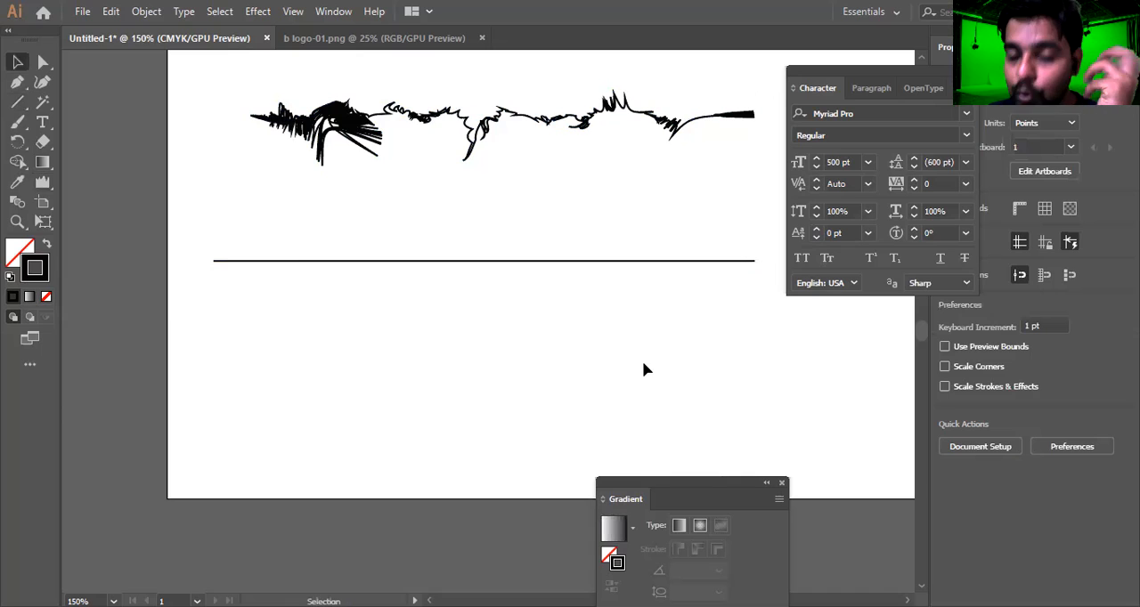
pyautogui.moveTo(695, 215); pyautogui.dragTo(644, 327)
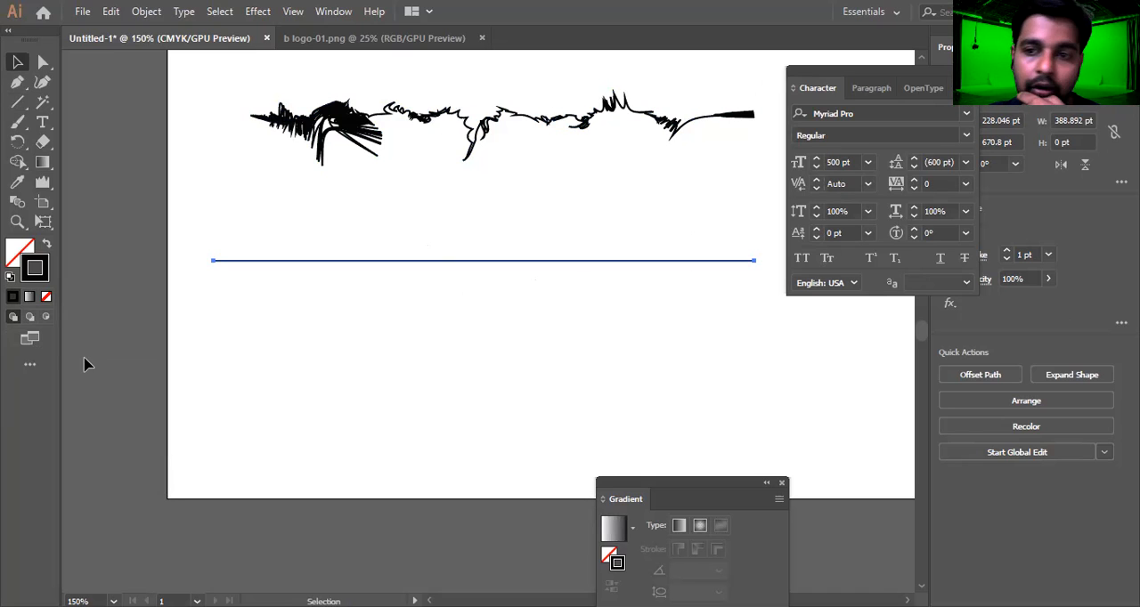
pyautogui.moveTo(497, 260); pyautogui.dragTo(512, 254)
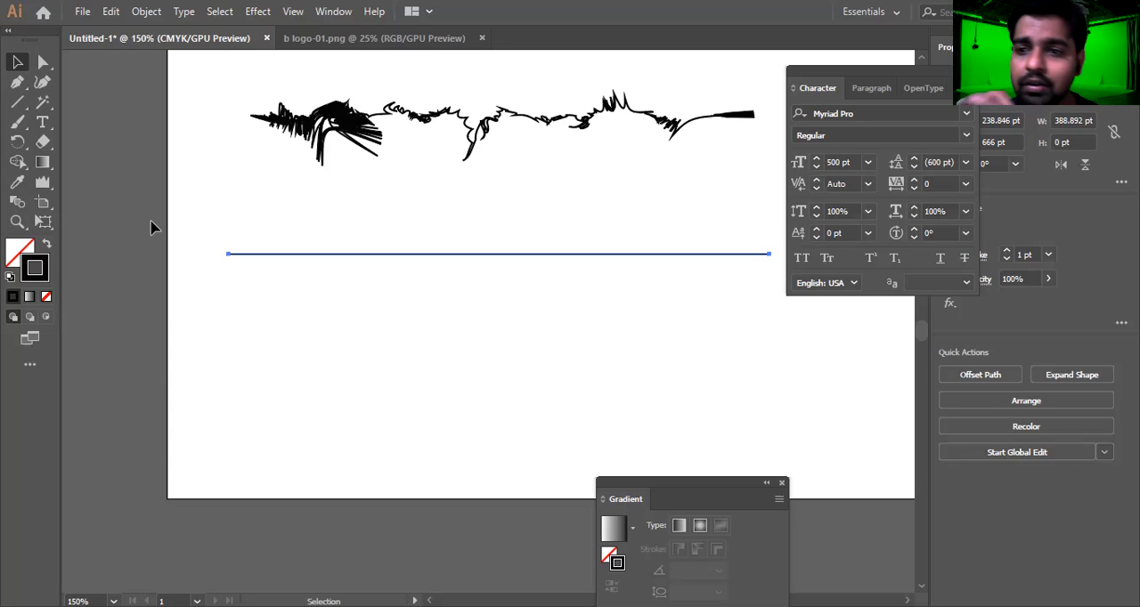
# Wrinkle the straight line along its whole length with the Wrinkle tool, and move it up and slightly left beneath the crystallized line
pyautogui.click(44, 182)
pyautogui.moveTo(45, 183); pyautogui.dragTo(132, 327)
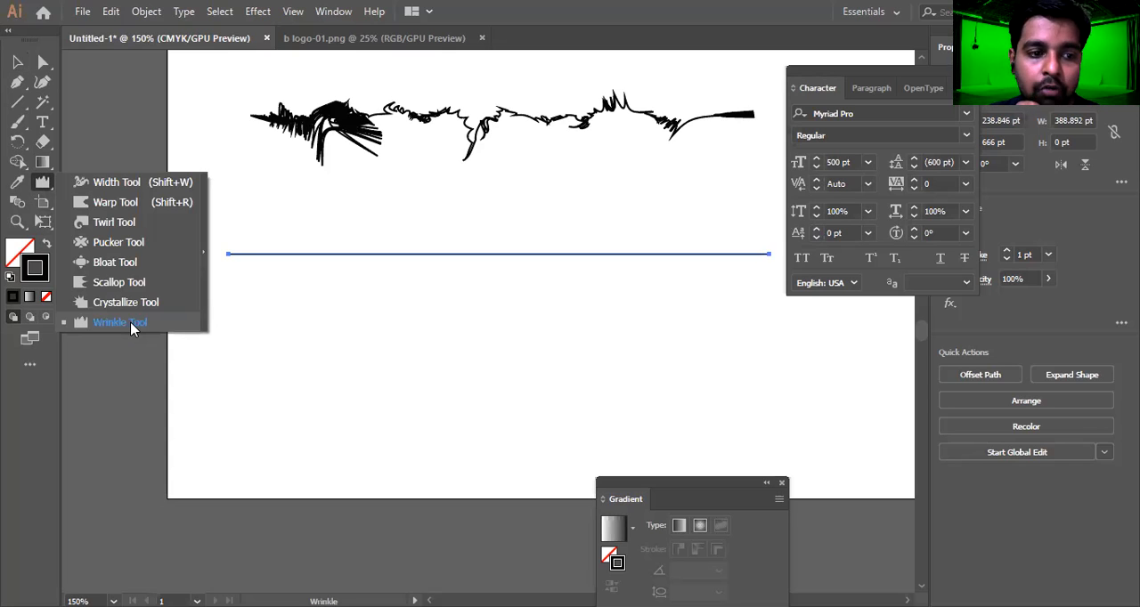
pyautogui.moveTo(234, 255)
pyautogui.mouseDown()
pyautogui.moveTo(383, 234)
pyautogui.moveTo(470, 246)
pyautogui.moveTo(560, 280)
pyautogui.moveTo(628, 228)
pyautogui.moveTo(751, 234)
pyautogui.moveTo(742, 246)
pyautogui.moveTo(681, 217)
pyautogui.moveTo(552, 224)
pyautogui.moveTo(479, 202)
pyautogui.moveTo(372, 320)
pyautogui.moveTo(265, 271)
pyautogui.moveTo(303, 356)
pyautogui.mouseUp()
pyautogui.press('v')
pyautogui.click(661, 320)
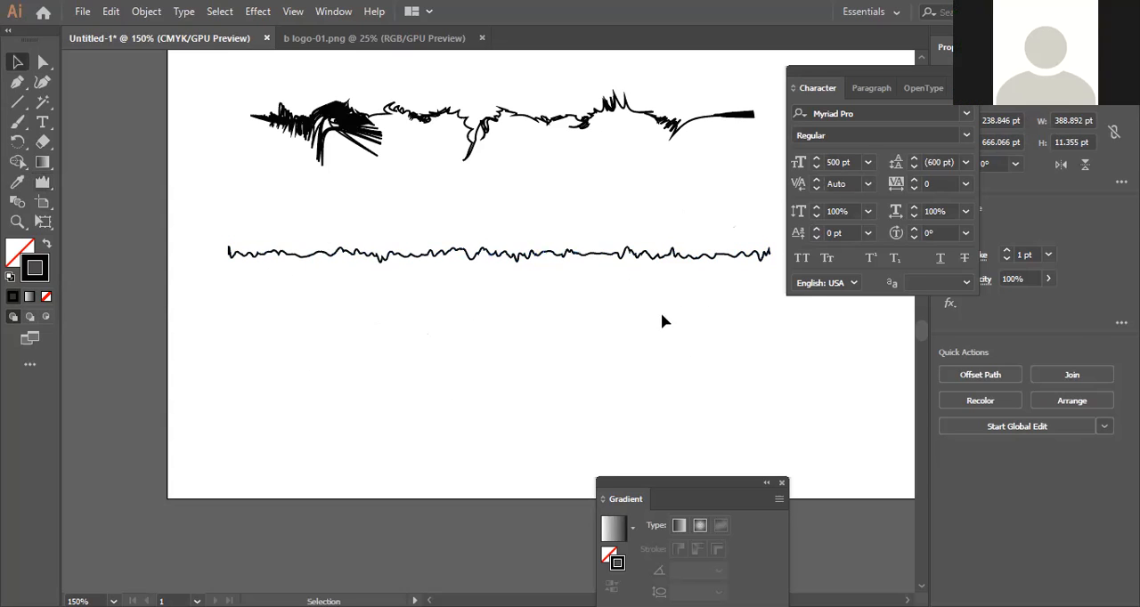
pyautogui.moveTo(519, 270)
pyautogui.mouseDown()
pyautogui.moveTo(506, 235)
pyautogui.moveTo(507, 246)
pyautogui.moveTo(488, 249)
pyautogui.mouseUp()
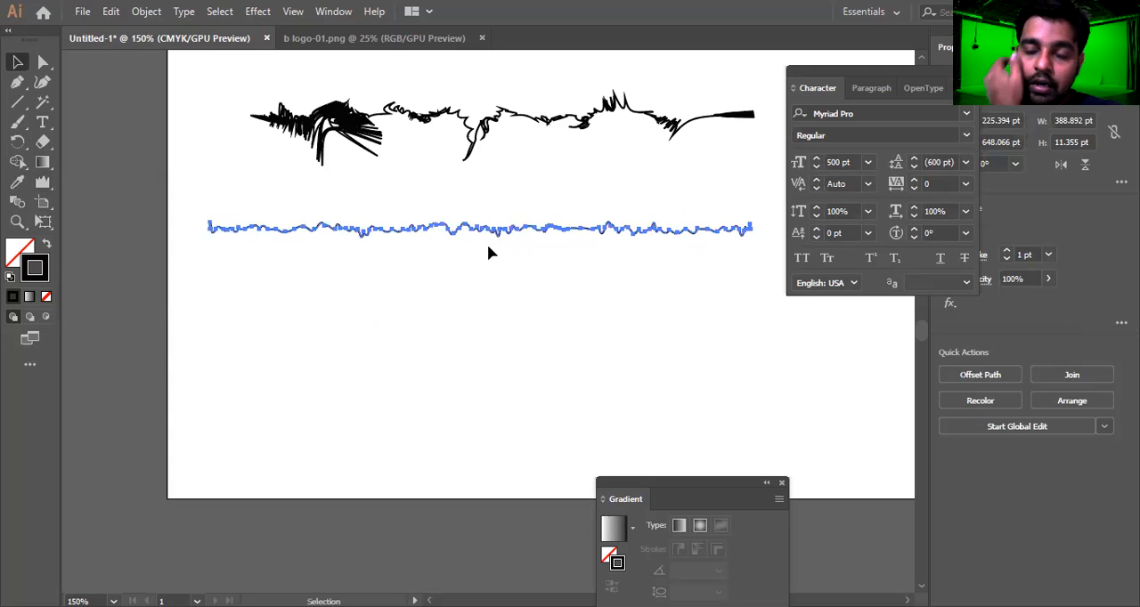
pyautogui.click(459, 307)
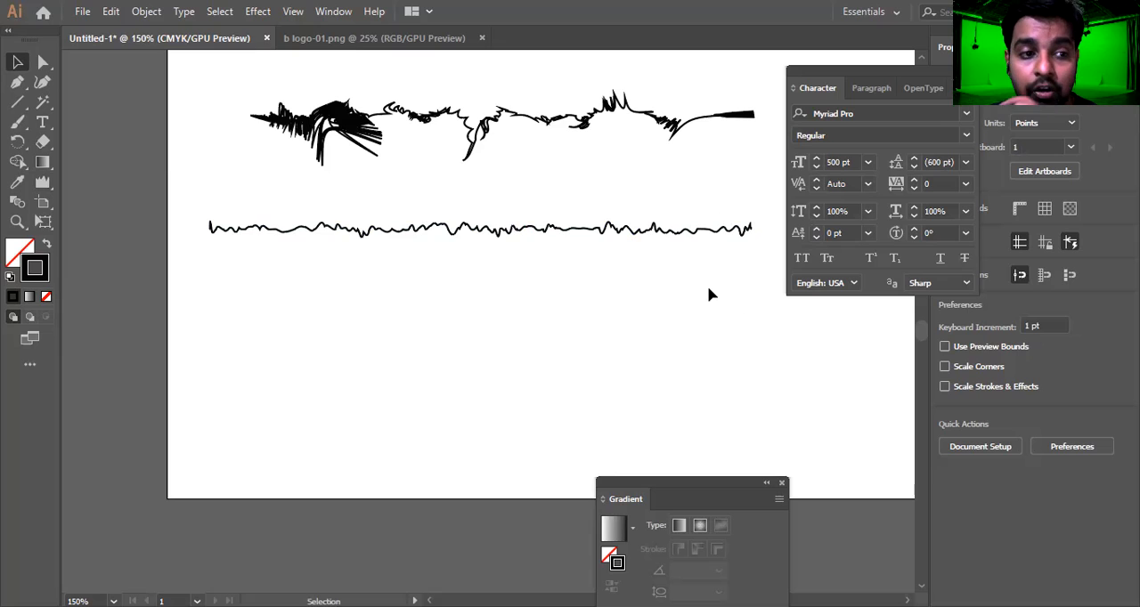
pyautogui.click(48, 225)
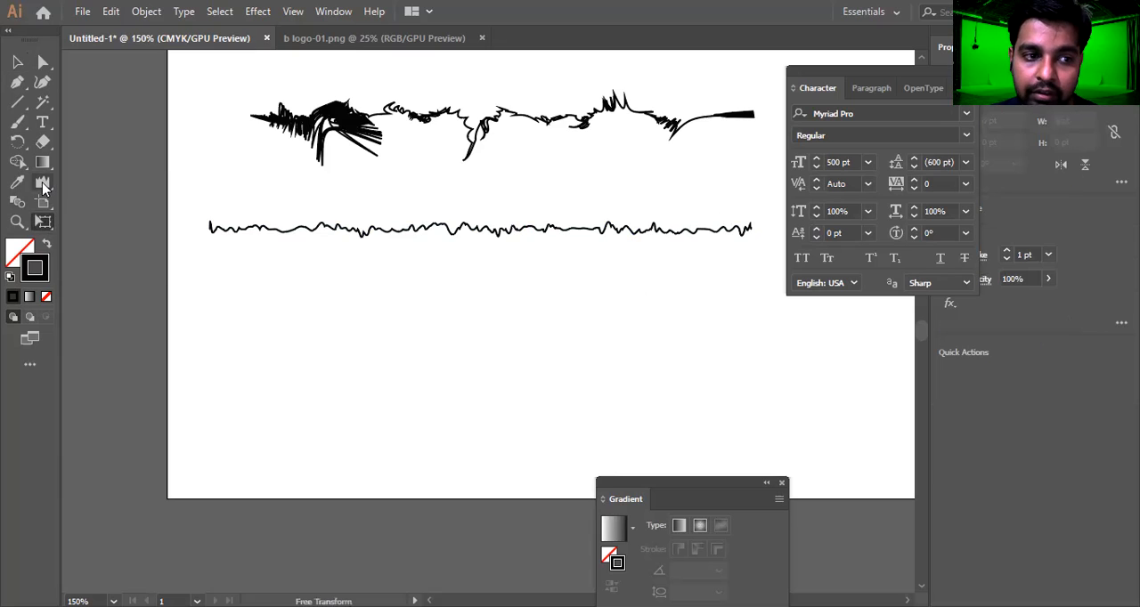
pyautogui.moveTo(43, 187); pyautogui.dragTo(127, 328)
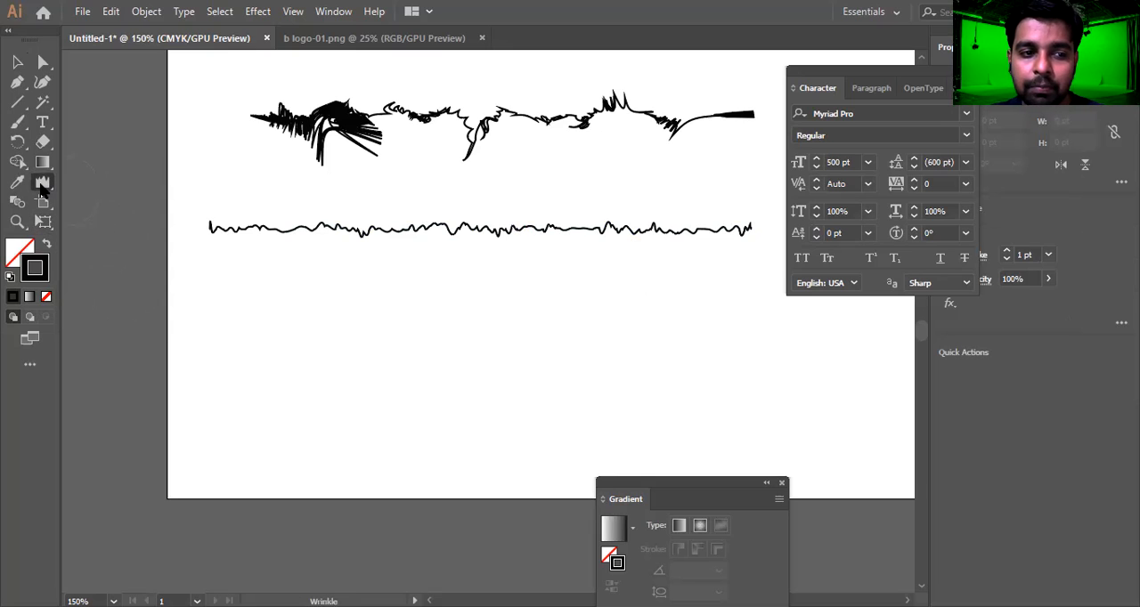
pyautogui.moveTo(42, 189); pyautogui.dragTo(180, 182)
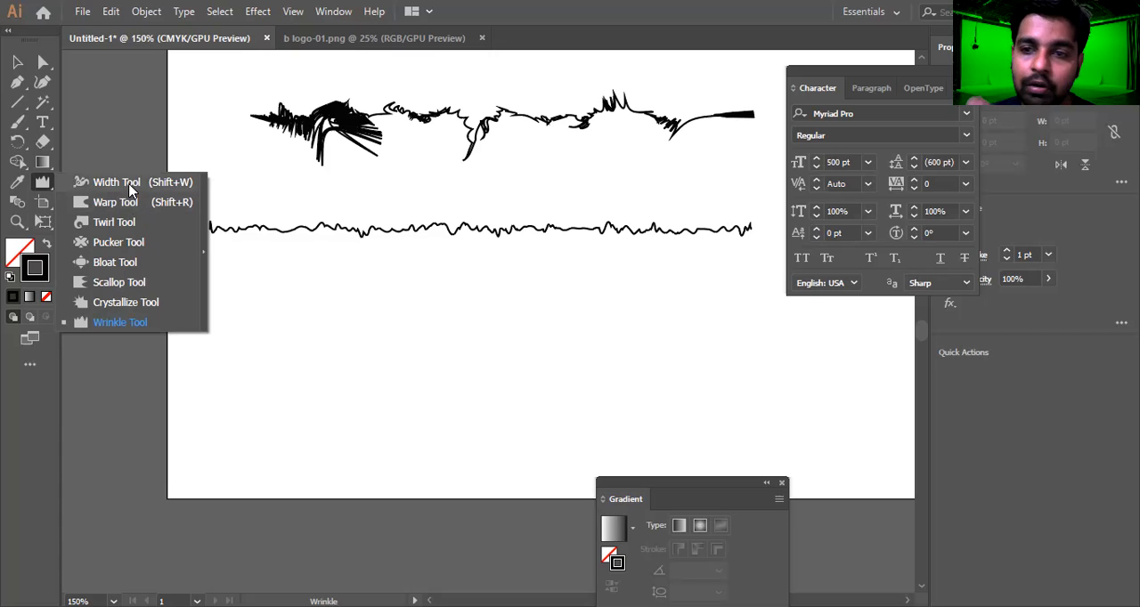
pyautogui.click(131, 184)
# Delete all the artwork, leaving the artboard empty
pyautogui.press('v')
pyautogui.hotkey('ctrl', 'a')
pyautogui.press('Delete')
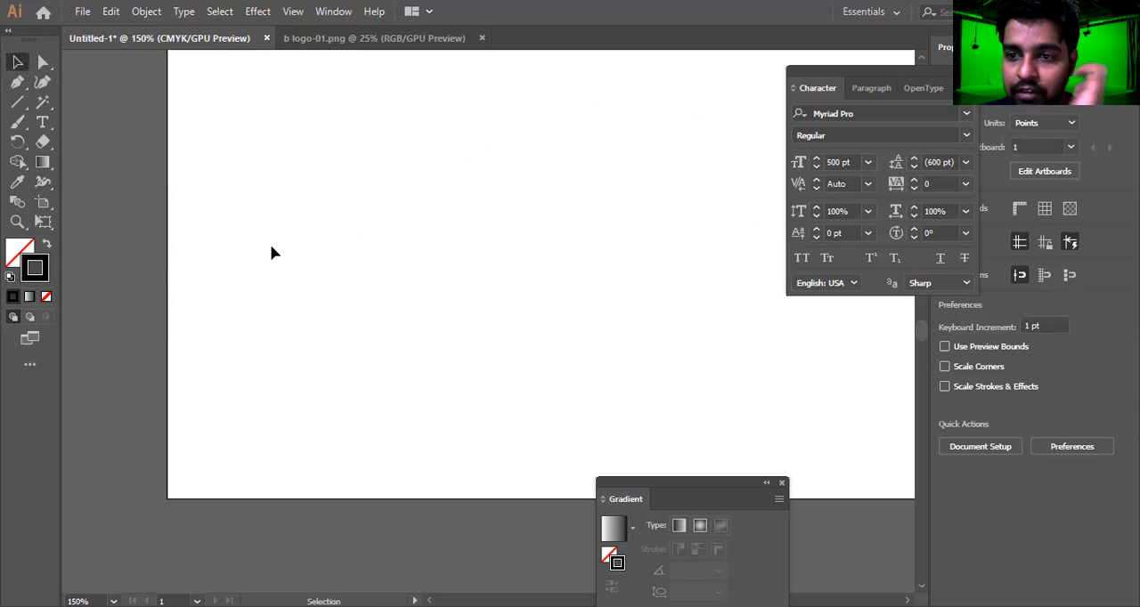
pyautogui.click(20, 204)
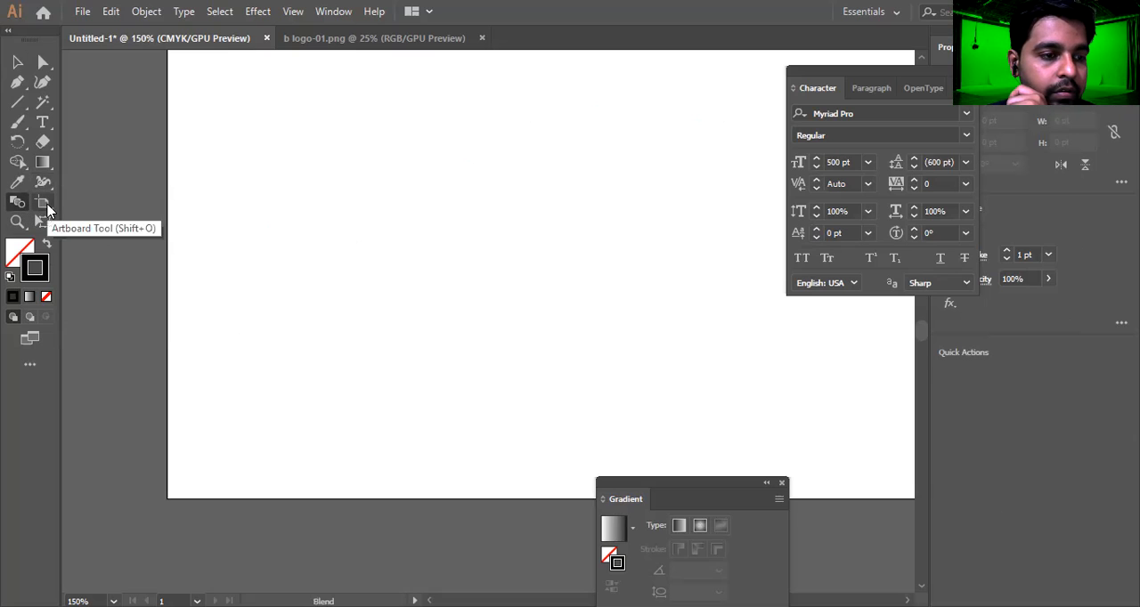
pyautogui.click(47, 209)
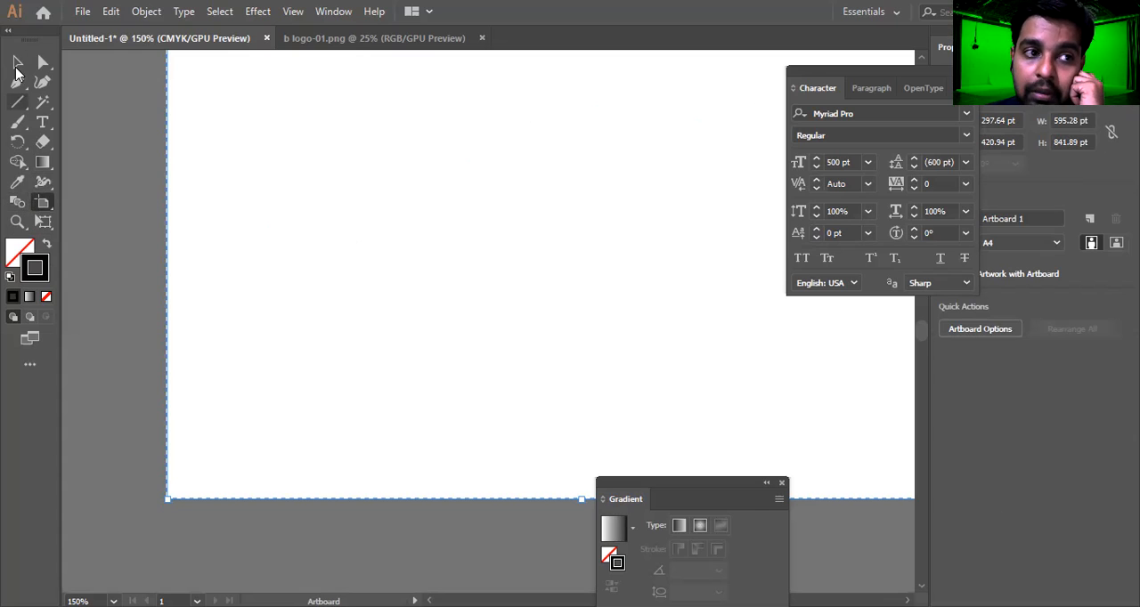
pyautogui.click(16, 61)
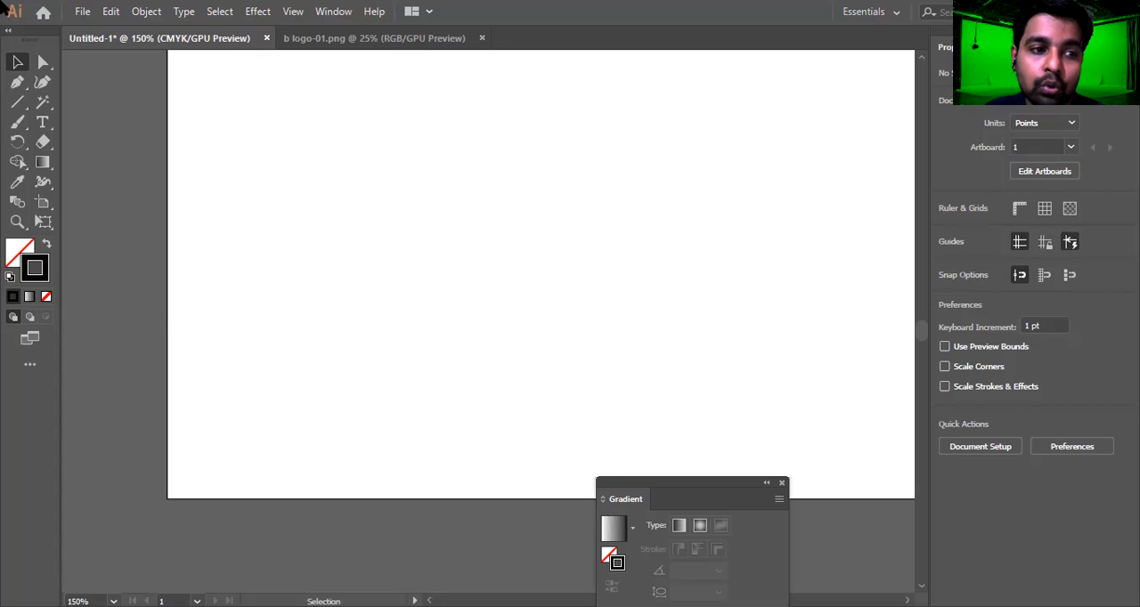
# Draw a square about 91 pt wide near the artboard's left side, and give it a black fill with no stroke
pyautogui.click(27, 101)
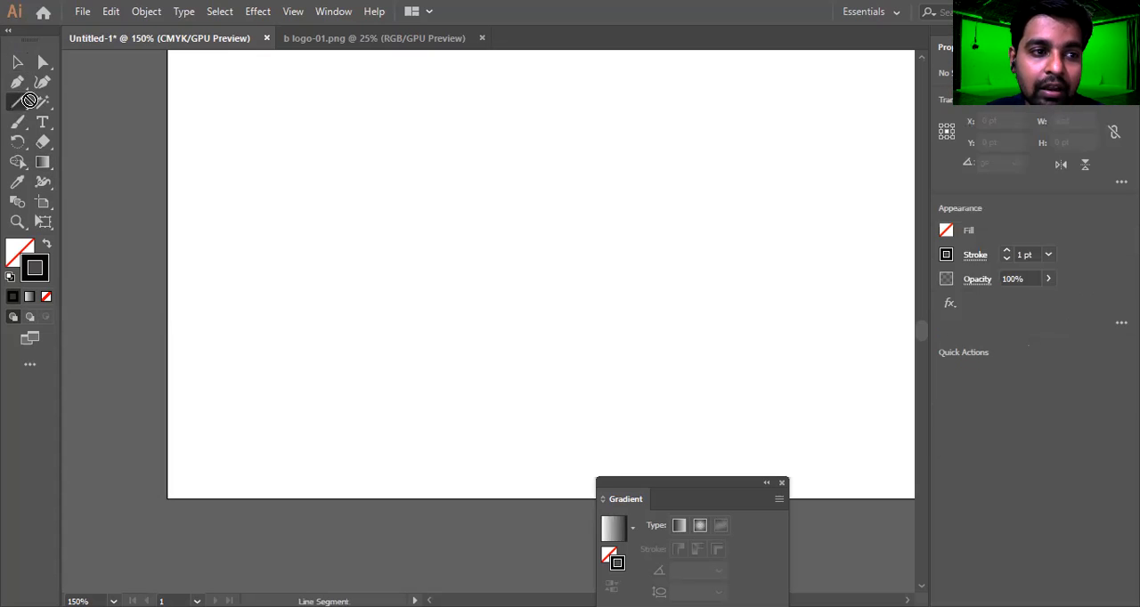
pyautogui.click(18, 106)
pyautogui.click(96, 102)
pyautogui.moveTo(252, 98)
pyautogui.mouseDown()
pyautogui.moveTo(407, 213)
pyautogui.moveTo(378, 224)
pyautogui.mouseUp()
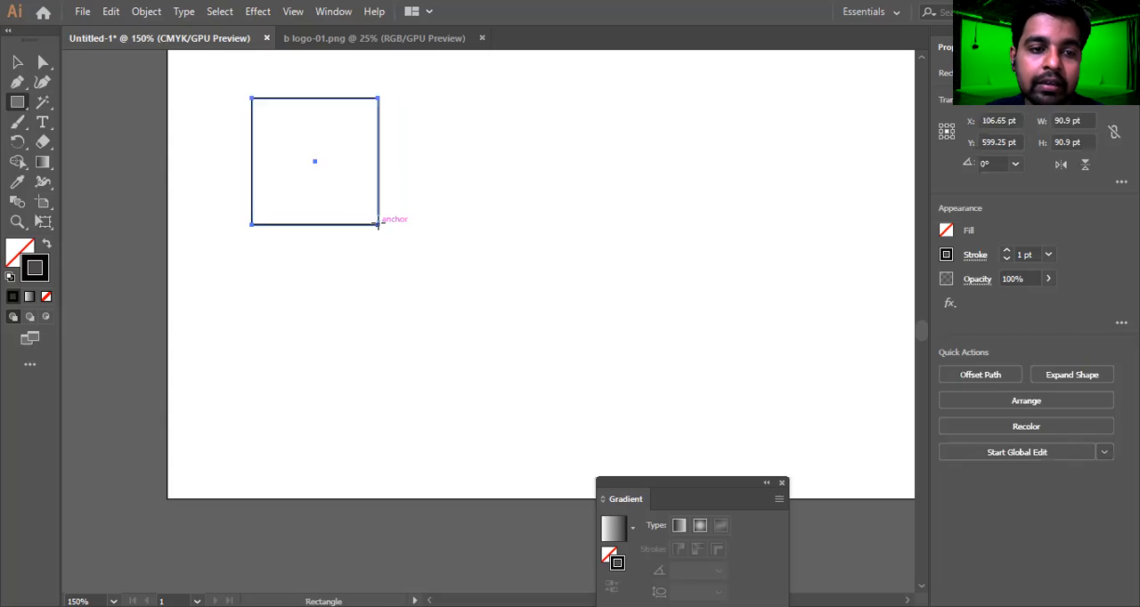
pyautogui.hotkey('shift', 'x')
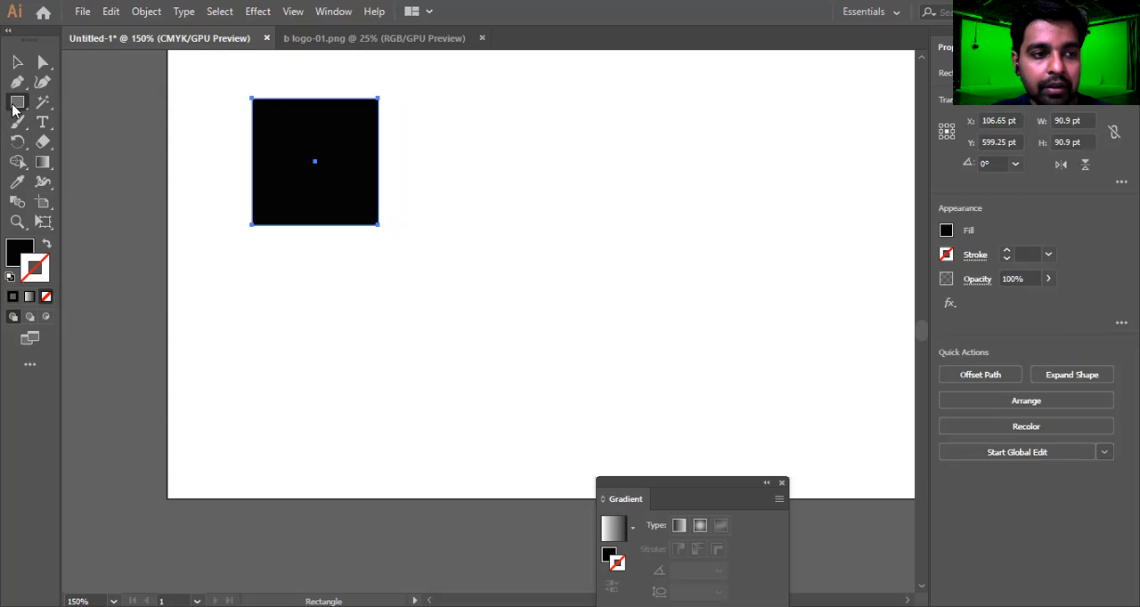
# Draw a black circle about 113 pt across, and move it down and right, clear of the square
pyautogui.moveTo(13, 109); pyautogui.dragTo(89, 117)
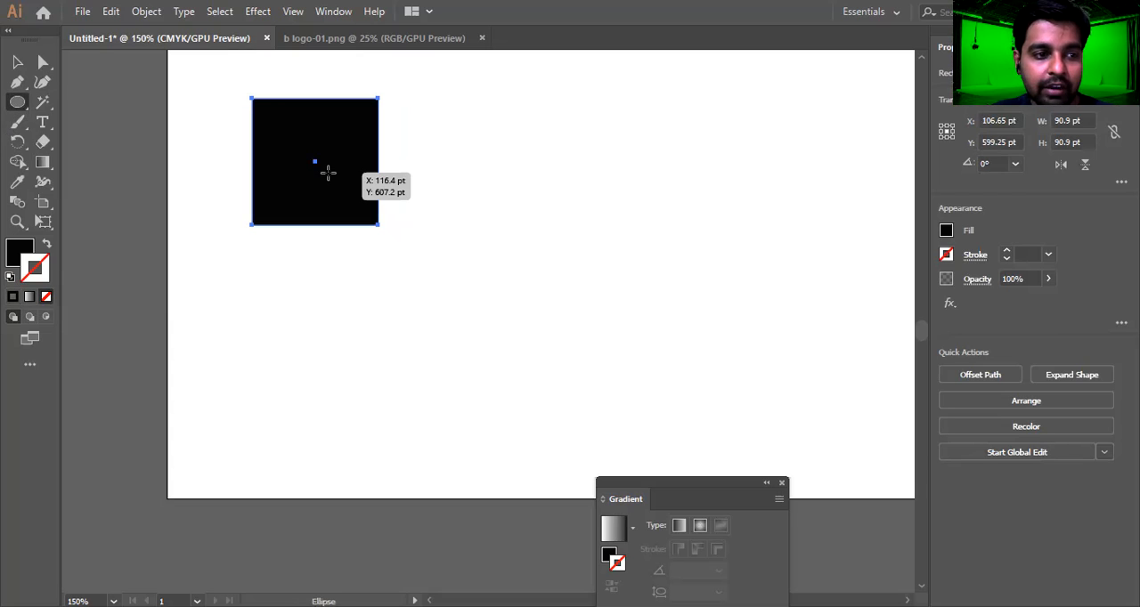
pyautogui.moveTo(410, 238); pyautogui.dragTo(493, 317)
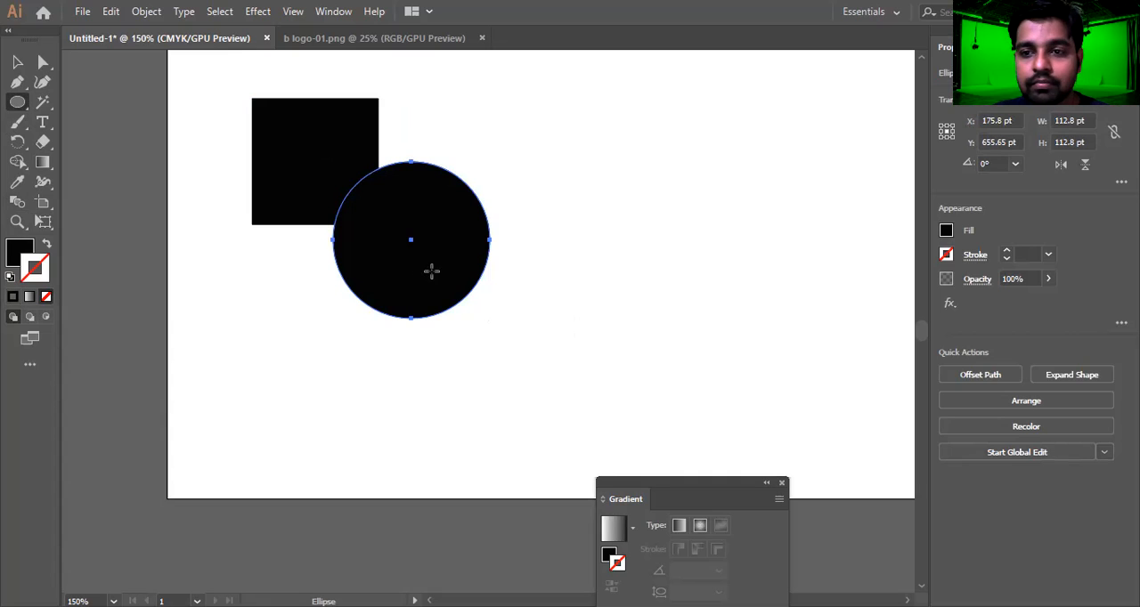
pyautogui.hotkey('ctrl', 'z')
pyautogui.hotkey('shift', 'x')
pyautogui.hotkey('ctrl', 'shift', 'z')
pyautogui.hotkey('ctrl', 'shift', 'z')
pyautogui.press('v')
pyautogui.moveTo(439, 276); pyautogui.dragTo(547, 369)
pyautogui.click(18, 103)
pyautogui.moveTo(21, 109); pyautogui.dragTo(75, 103)
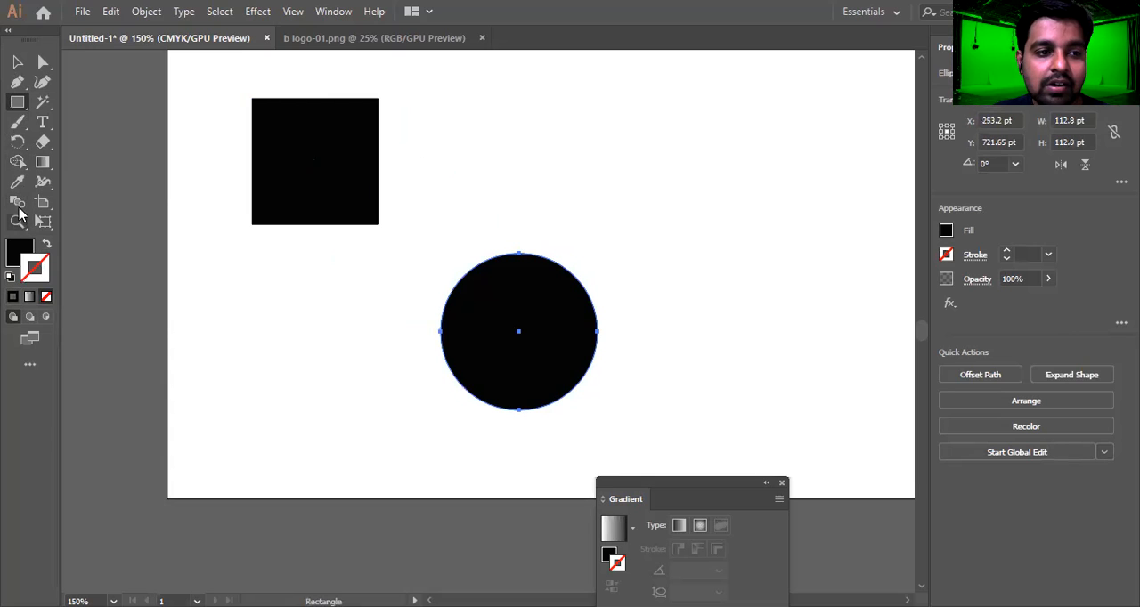
pyautogui.moveTo(346, 148)
pyautogui.mouseDown()
pyautogui.moveTo(473, 275)
pyautogui.moveTo(482, 303)
pyautogui.moveTo(484, 290)
pyautogui.mouseUp()
pyautogui.hotkey('ctrl', 'z')
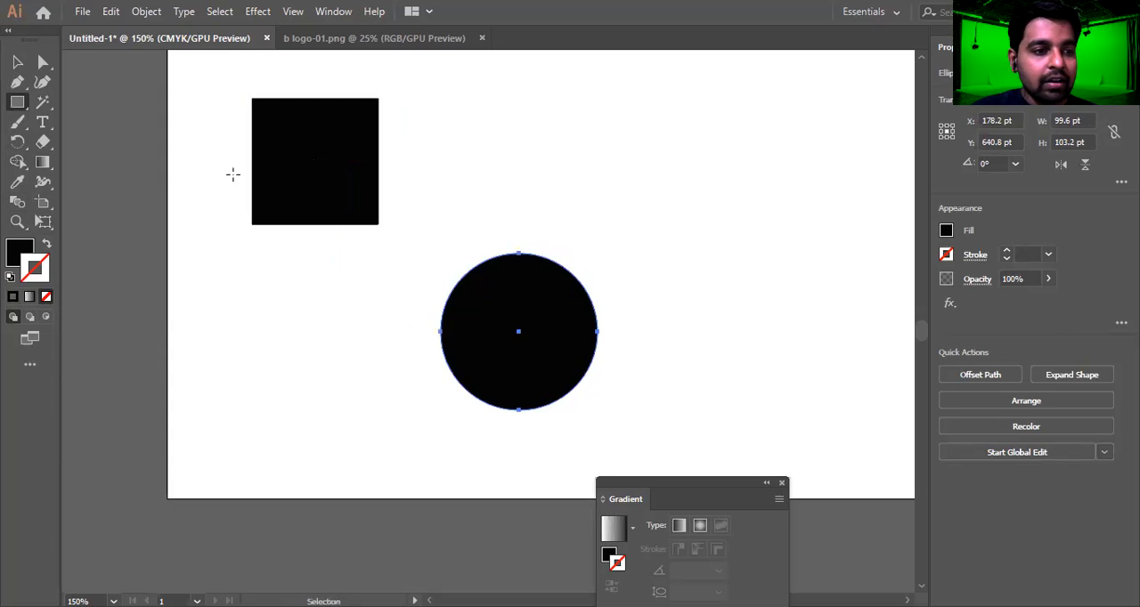
pyautogui.click(23, 107)
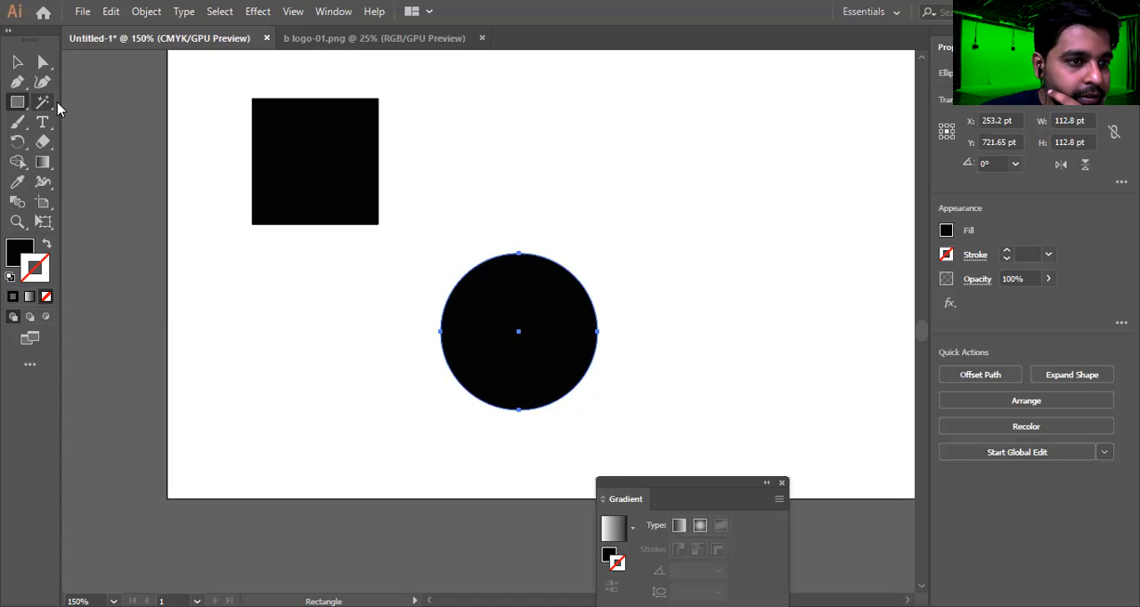
pyautogui.click(51, 107)
pyautogui.click(52, 108)
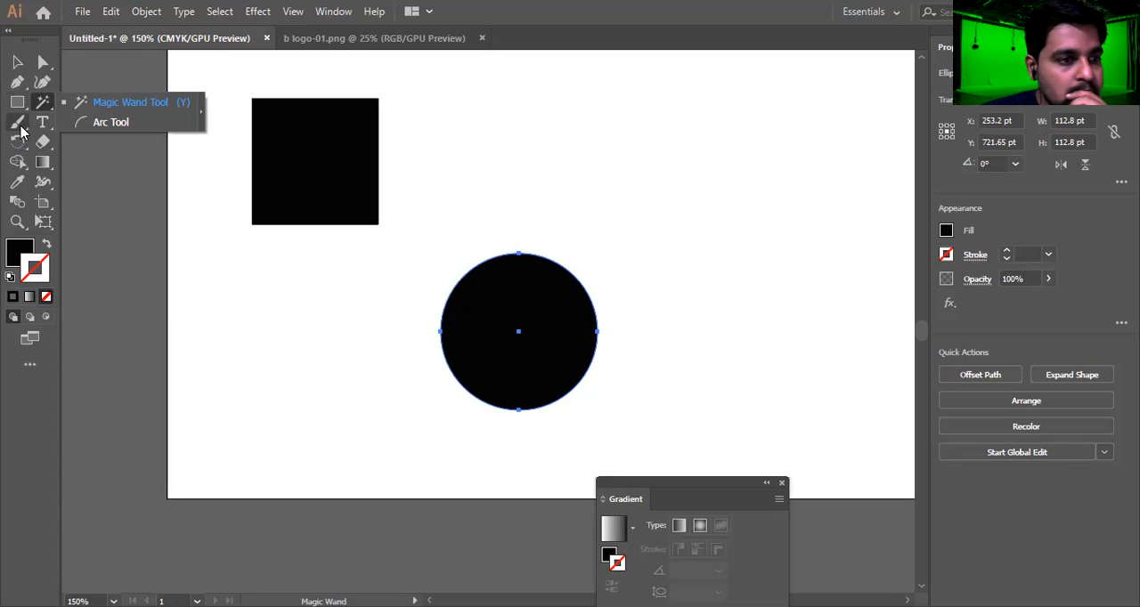
pyautogui.click(16, 103)
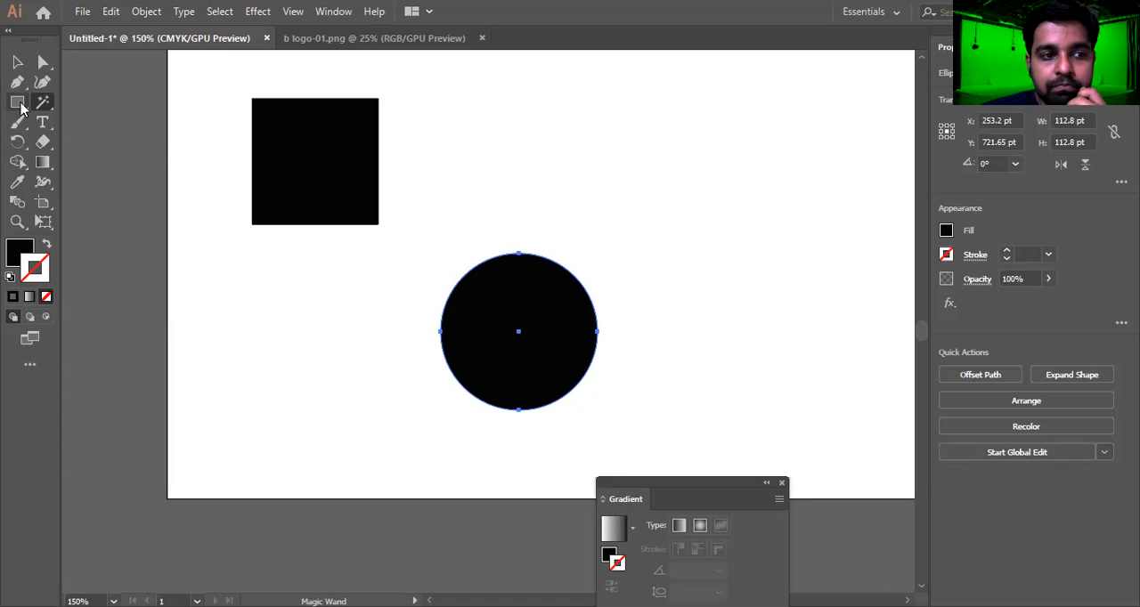
pyautogui.click(287, 171)
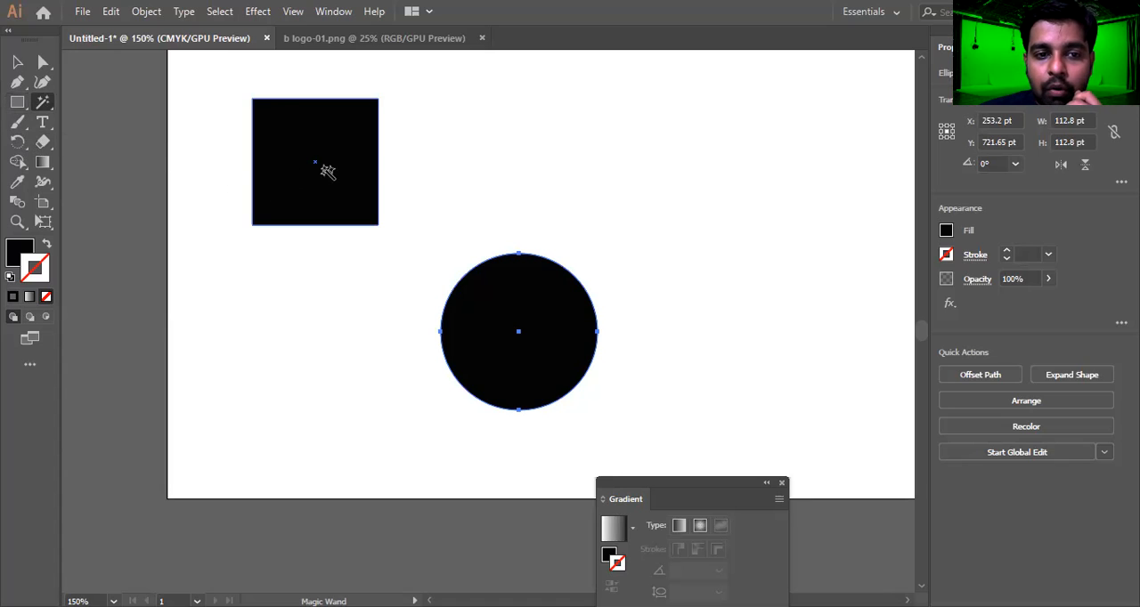
# Draw a black ellipse about 180 by 128 pt that overlaps both the square and the circle
pyautogui.click(18, 102)
pyautogui.click(18, 102)
pyautogui.click(89, 121)
pyautogui.moveTo(289, 166); pyautogui.dragTo(539, 343)
pyautogui.click(17, 63)
pyautogui.moveTo(413, 221); pyautogui.dragTo(408, 217)
# Move the circle slightly right and down, keeping it overlapping the ellipse
pyautogui.moveTo(198, 77); pyautogui.dragTo(730, 428)
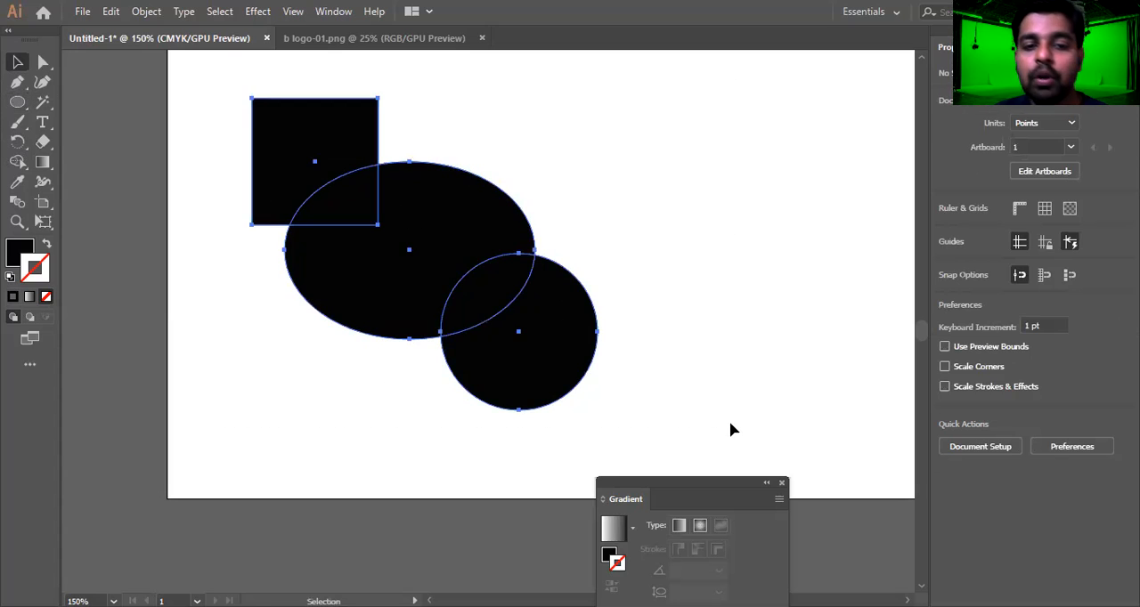
pyautogui.click(713, 294)
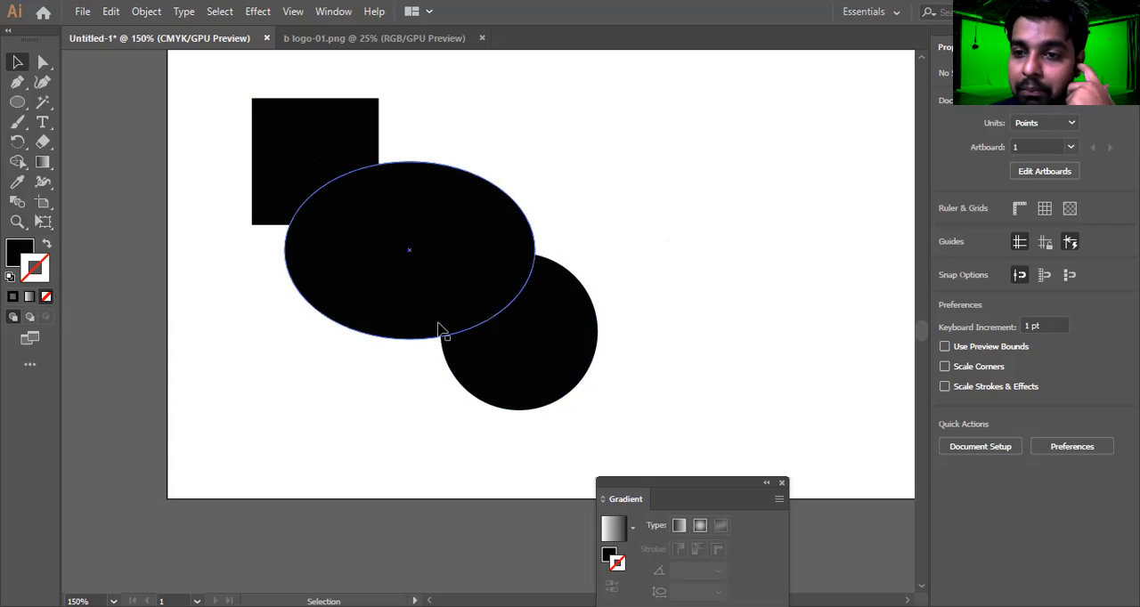
pyautogui.click(313, 138)
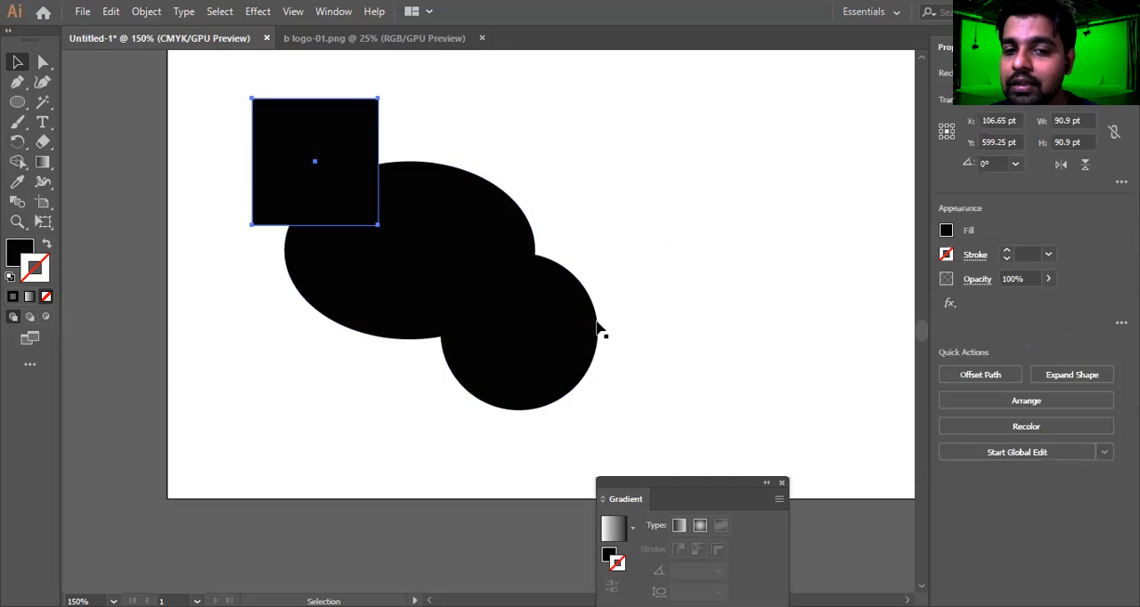
pyautogui.moveTo(549, 383); pyautogui.dragTo(565, 392)
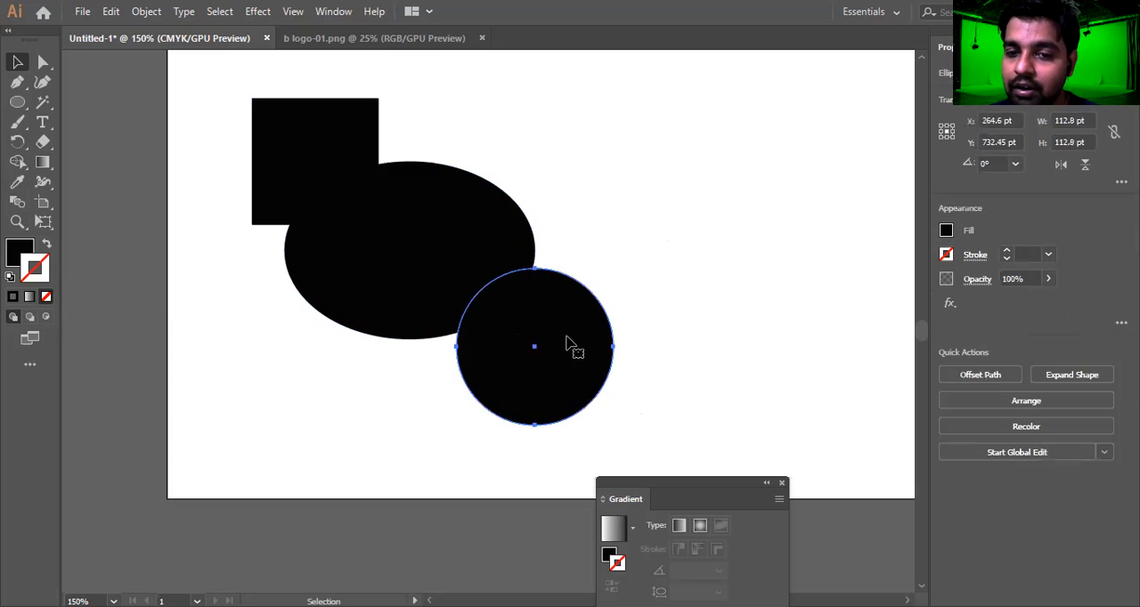
# Select the square, the ellipse and the circle in turn to compare the three shapes
pyautogui.click(304, 130)
pyautogui.click(462, 241)
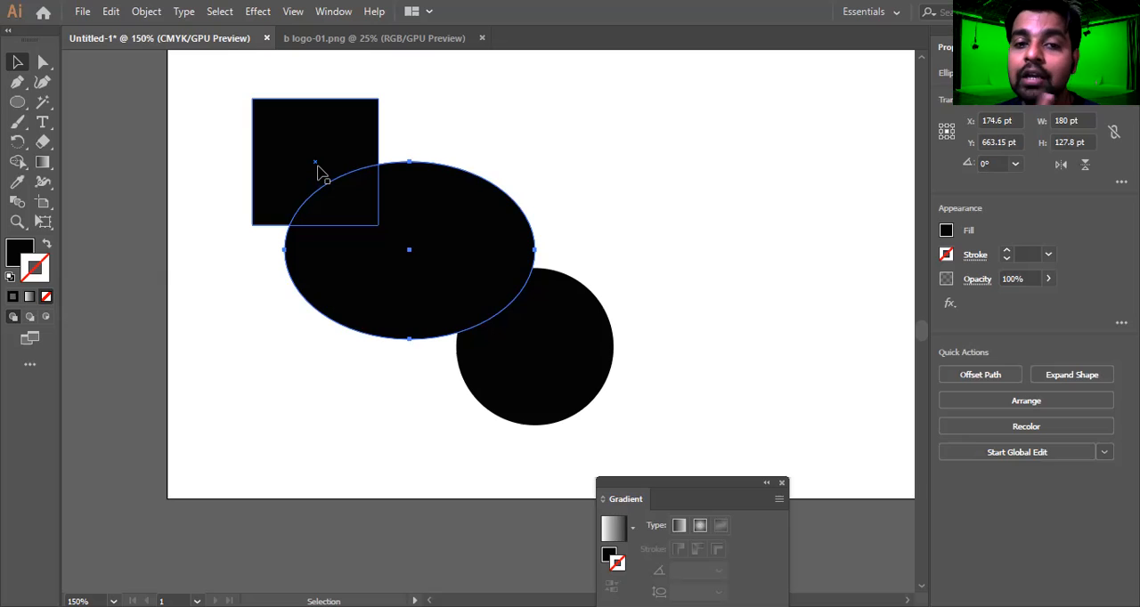
pyautogui.click(331, 121)
pyautogui.click(448, 231)
pyautogui.click(550, 360)
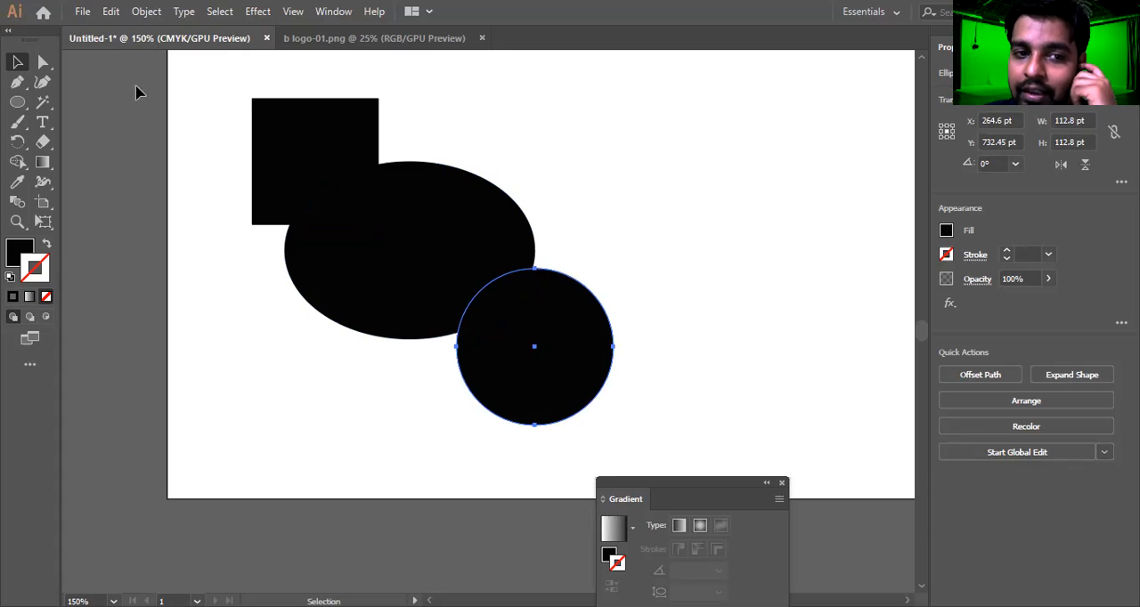
pyautogui.click(297, 140)
pyautogui.click(557, 389)
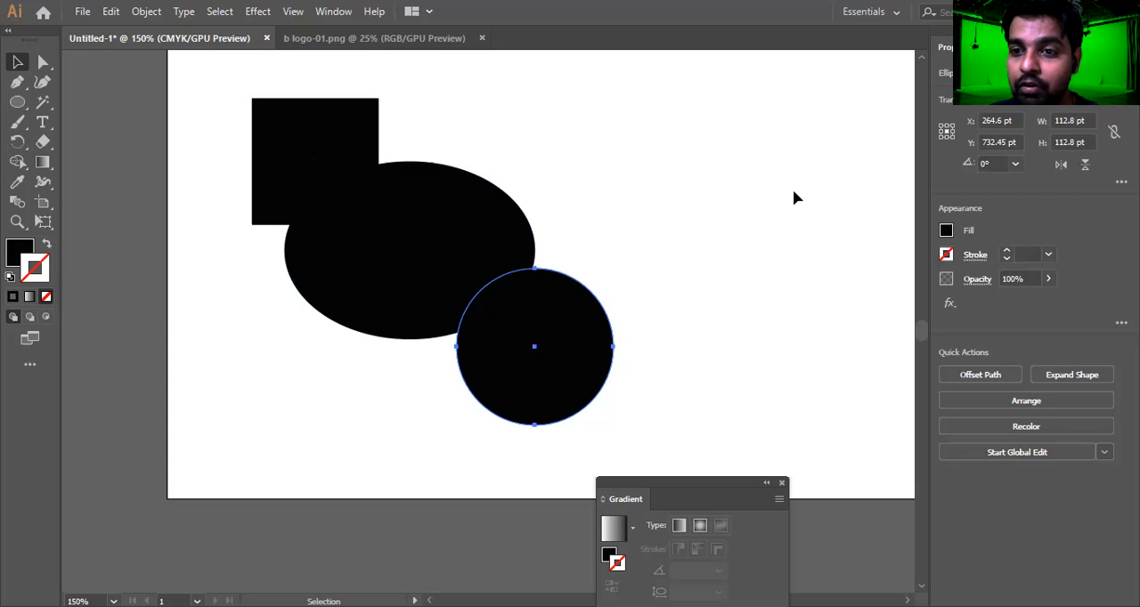
pyautogui.click(331, 133)
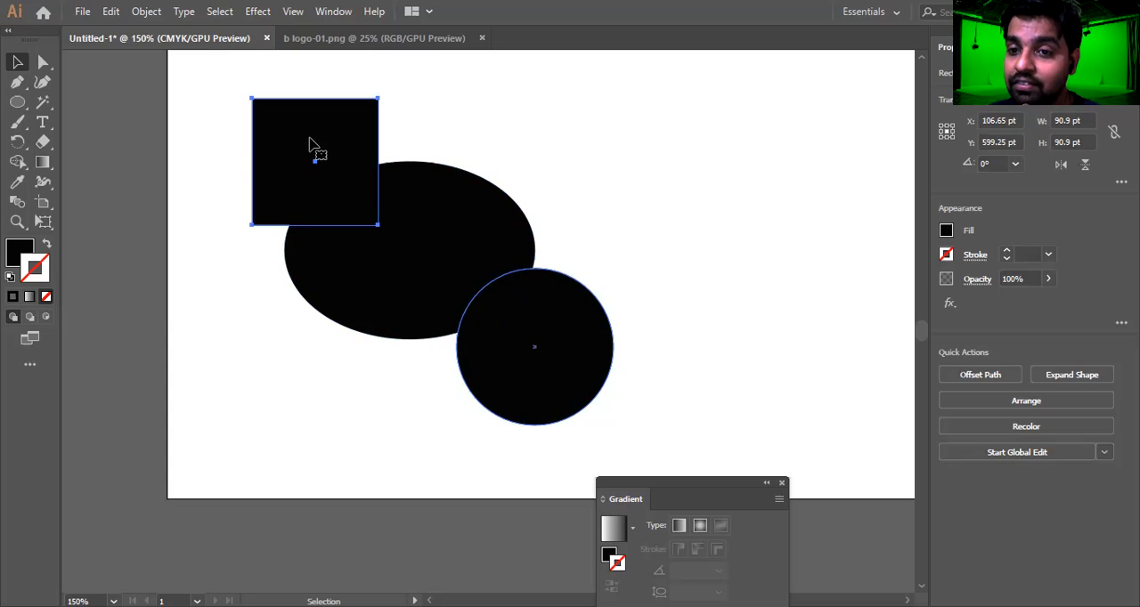
# Delete the square, ellipse and circle, and draw a new black square near the artboard's left edge
pyautogui.moveTo(691, 99); pyautogui.dragTo(259, 405)
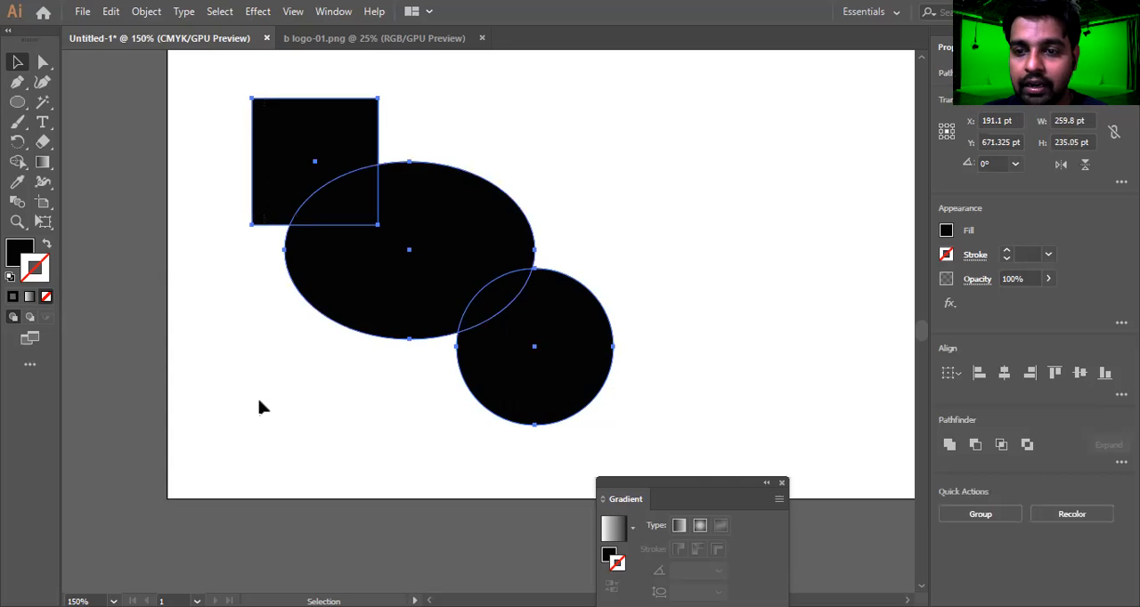
pyautogui.press('Delete')
pyautogui.click(24, 103)
pyautogui.moveTo(25, 104); pyautogui.dragTo(77, 105)
pyautogui.press('m')
pyautogui.moveTo(215, 72); pyautogui.dragTo(335, 189)
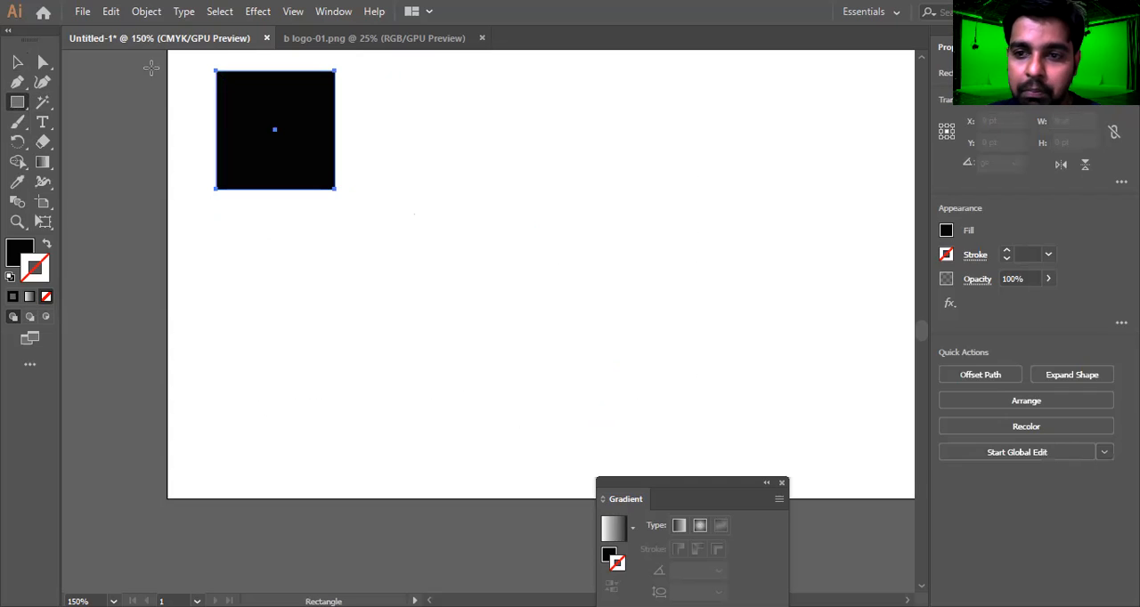
# Draw a circle about 143 pt across at the lower right of the black square and fill it with orange
pyautogui.rightClick(19, 104)
pyautogui.click(76, 124)
pyautogui.moveTo(683, 364); pyautogui.dragTo(798, 445)
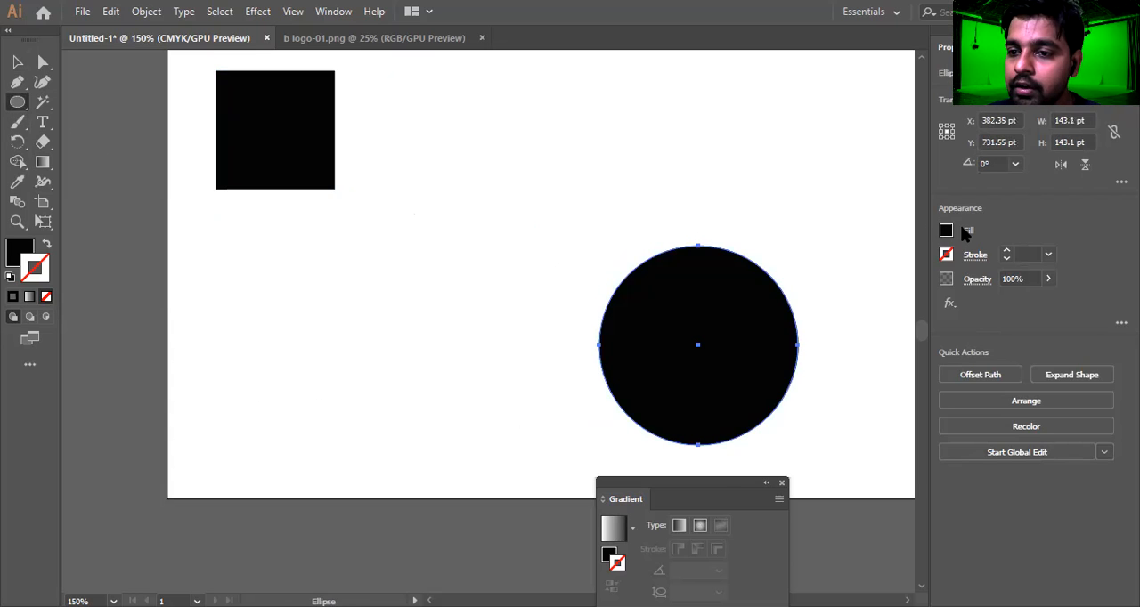
pyautogui.click(946, 231)
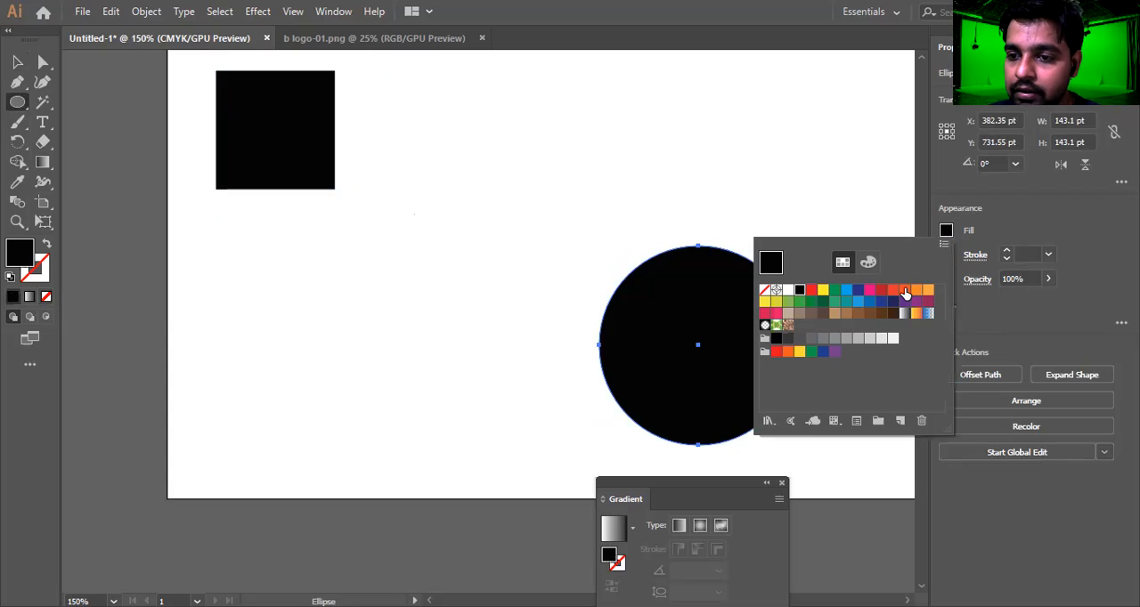
pyautogui.click(904, 291)
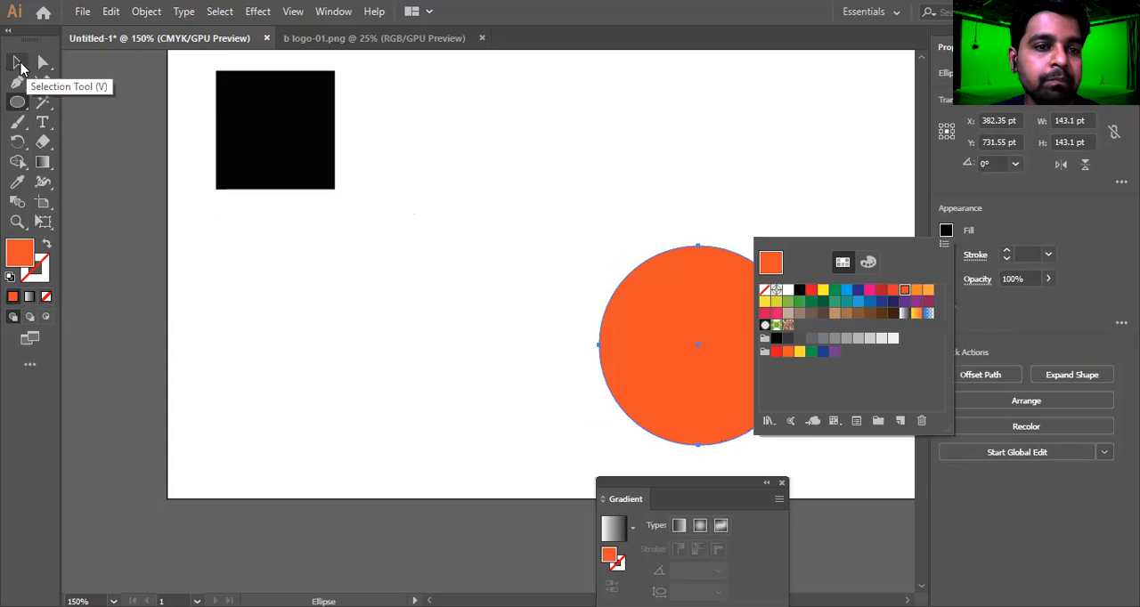
pyautogui.click(617, 382)
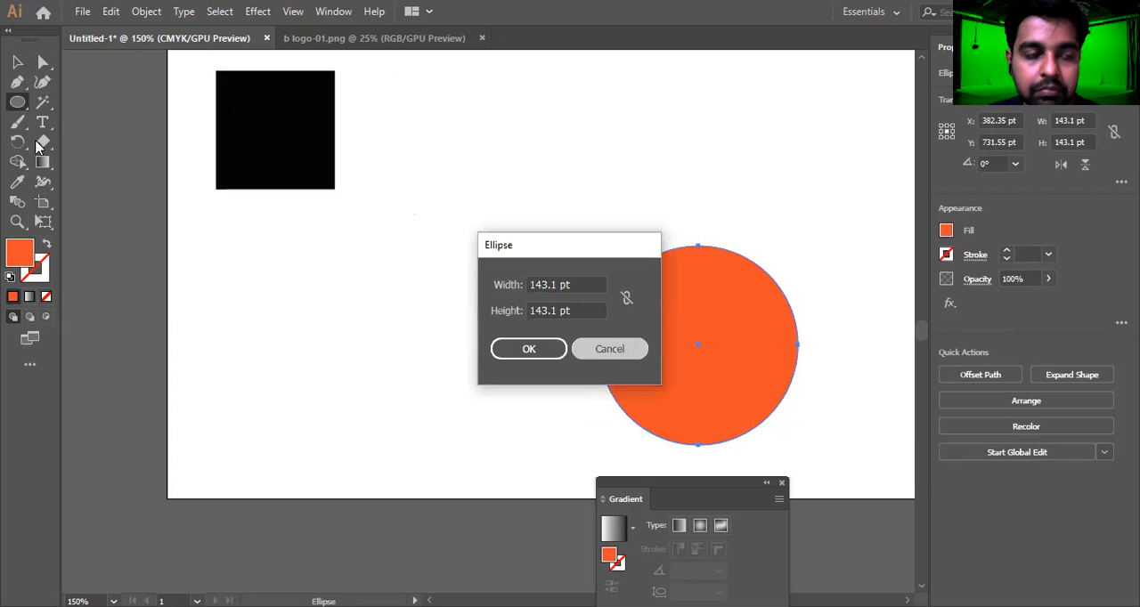
pyautogui.press('Escape')
# Select the black square and the orange circle and blend them with the existing blend settings
pyautogui.click(16, 62)
pyautogui.moveTo(182, 109); pyautogui.dragTo(802, 396)
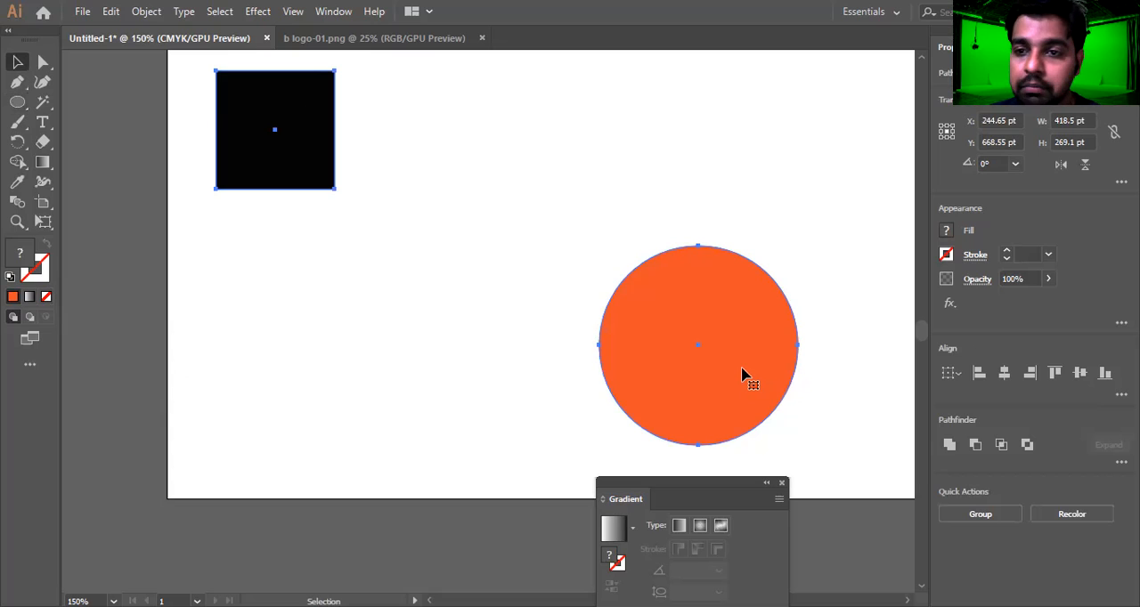
pyautogui.click(146, 12)
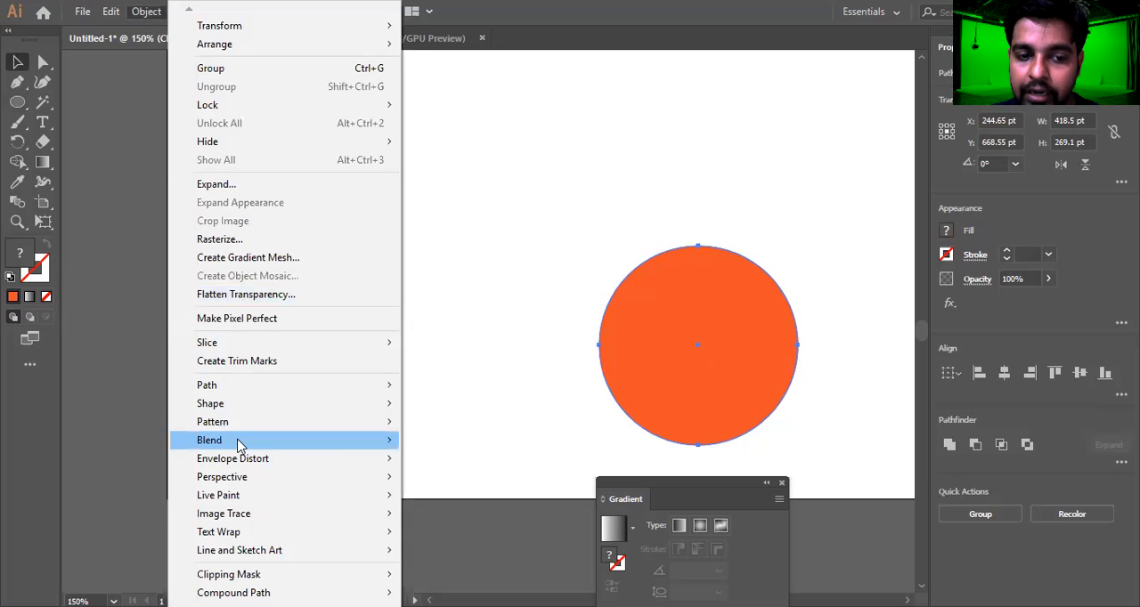
pyautogui.moveTo(239, 443)
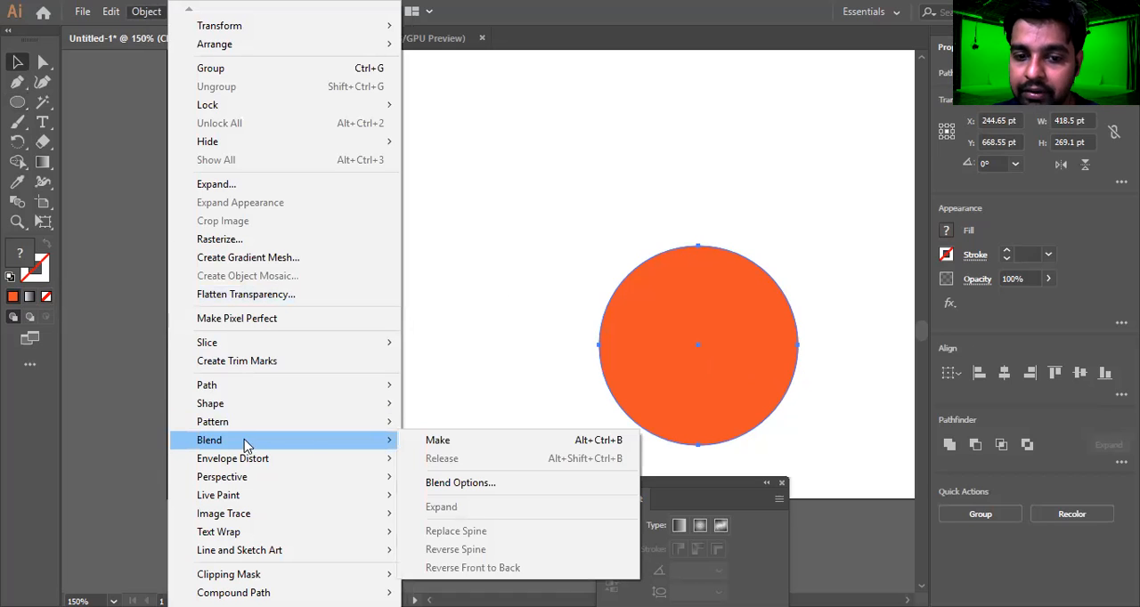
pyautogui.click(603, 448)
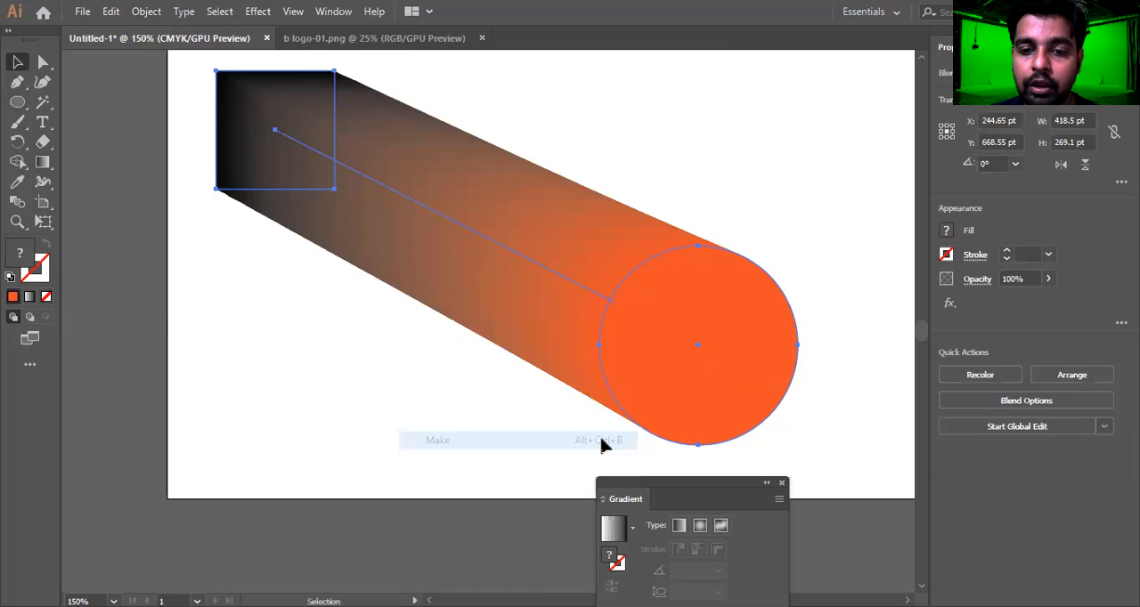
# Check that the blended shapes select as one object, and undo the blend
pyautogui.click(296, 306)
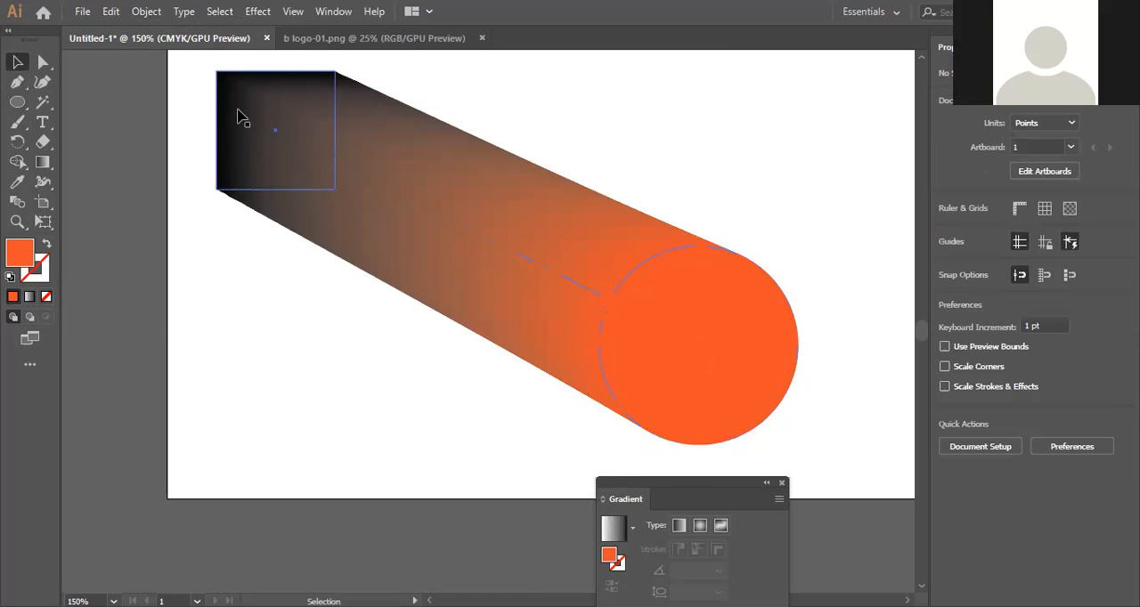
pyautogui.click(294, 113)
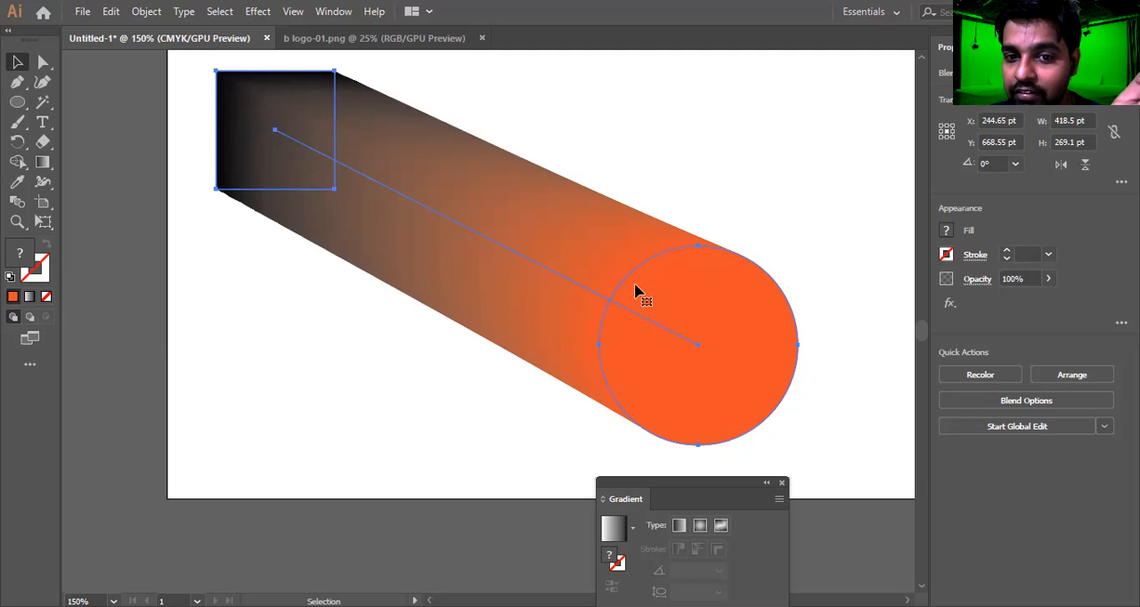
pyautogui.click(853, 379)
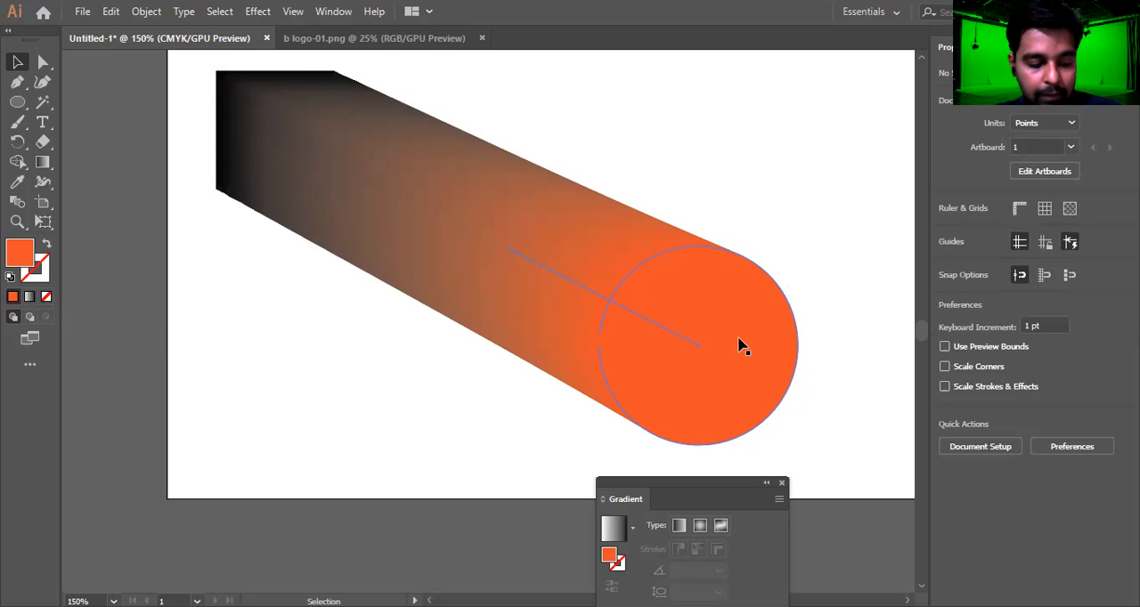
pyautogui.hotkey('ctrl', 'z')
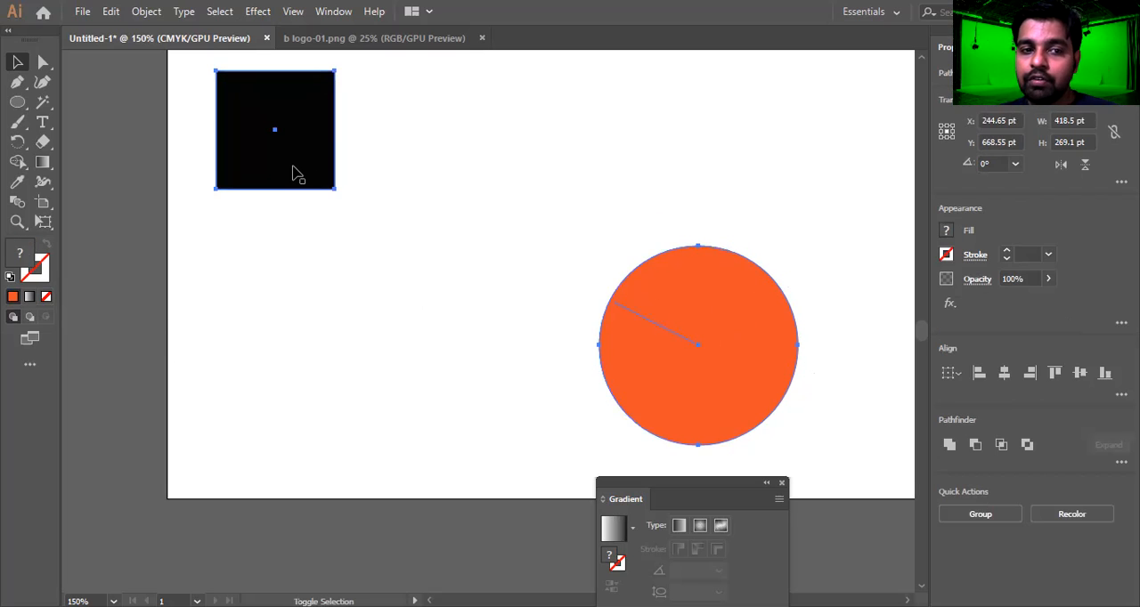
# With the black square and orange circle selected, set the blend spacing to Specified Steps with 5 steps
pyautogui.keyDown('shift'); pyautogui.click(297, 175); pyautogui.keyUp('shift')
pyautogui.moveTo(526, 112); pyautogui.dragTo(293, 237)
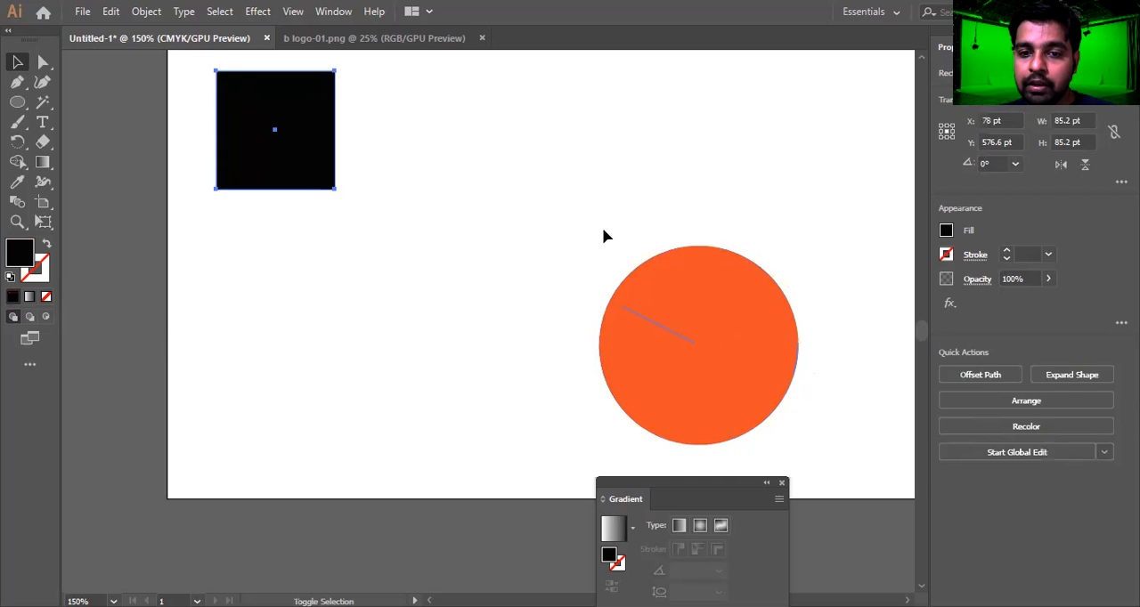
pyautogui.hotkey('ctrl', 'a')
pyautogui.click(146, 12)
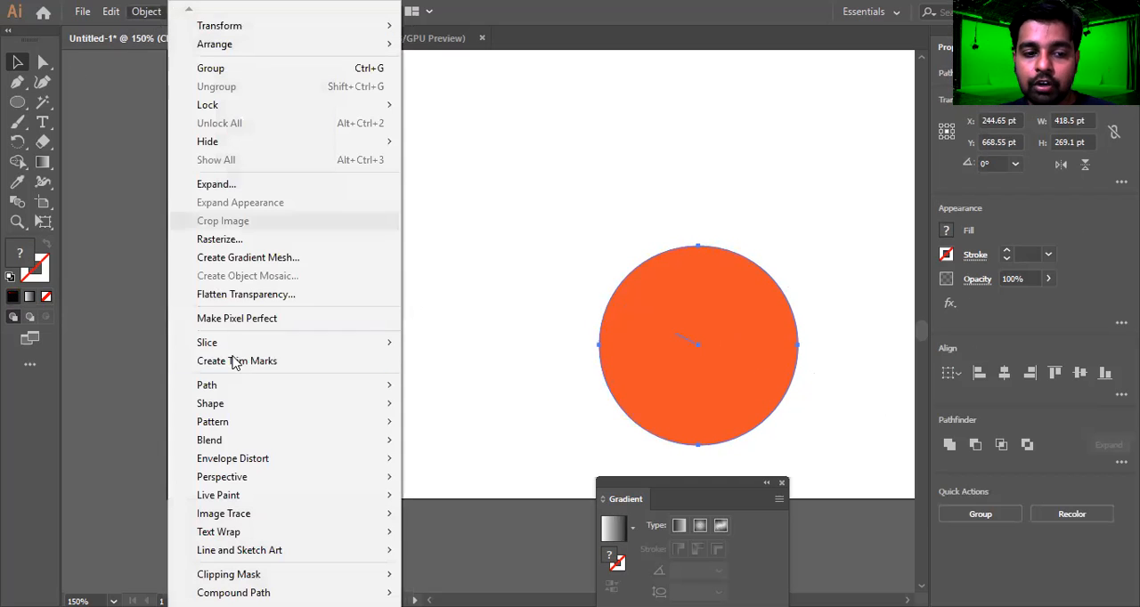
pyautogui.moveTo(250, 440)
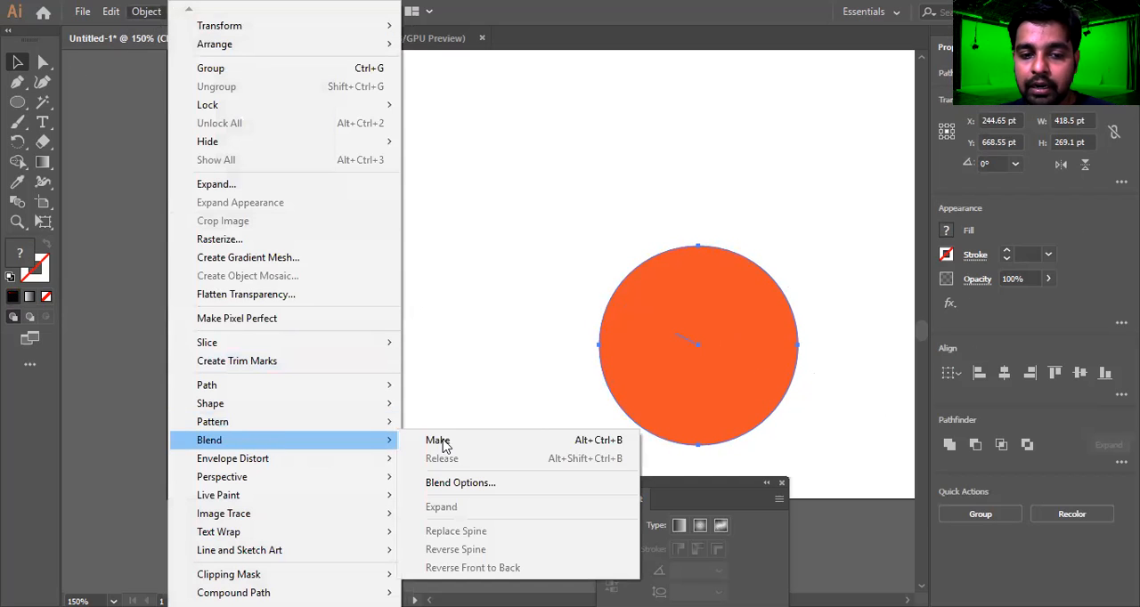
pyautogui.click(464, 482)
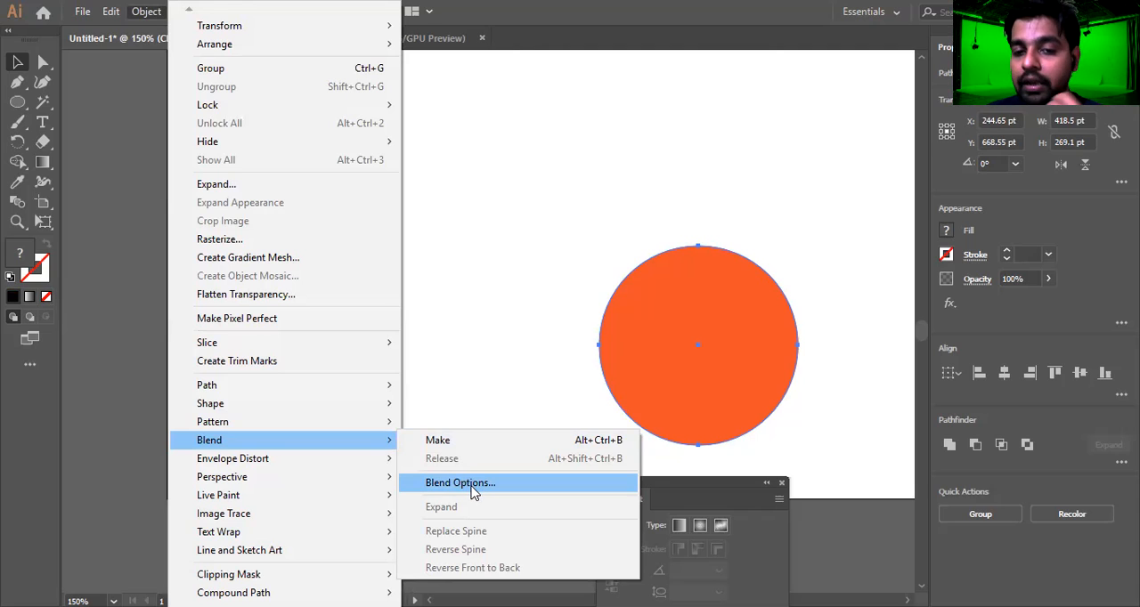
pyautogui.click(472, 489)
pyautogui.moveTo(576, 233); pyautogui.dragTo(505, 76)
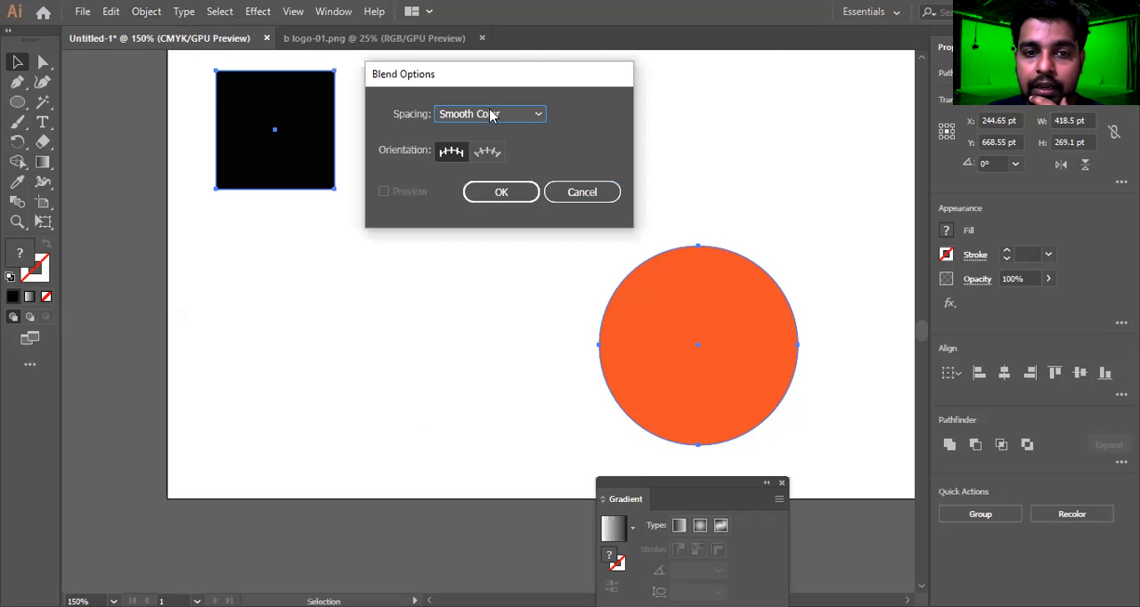
pyautogui.click(491, 116)
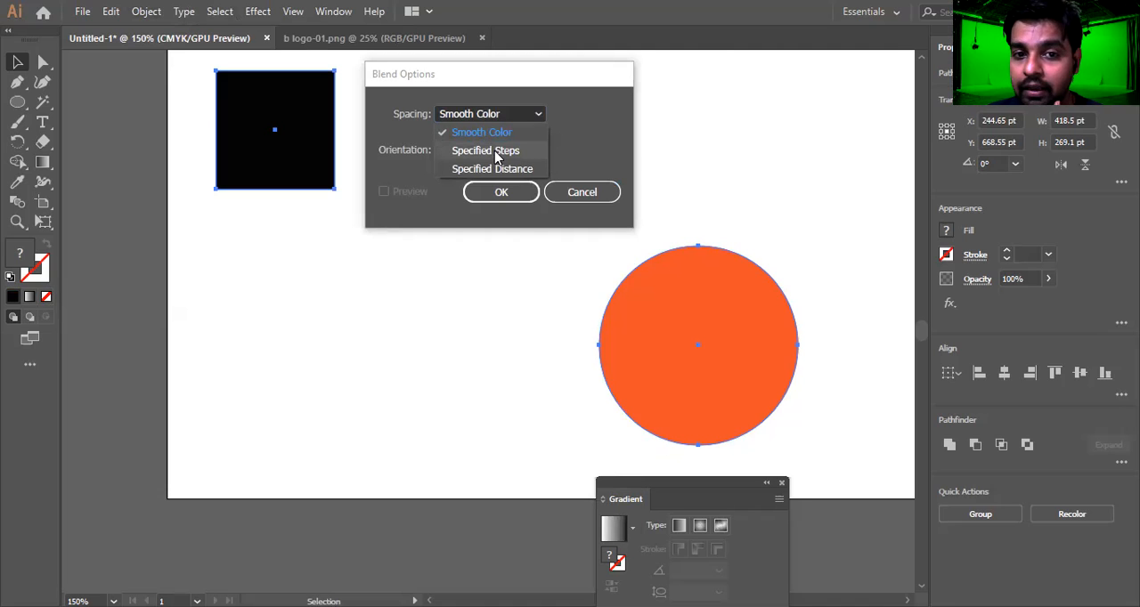
pyautogui.click(494, 151)
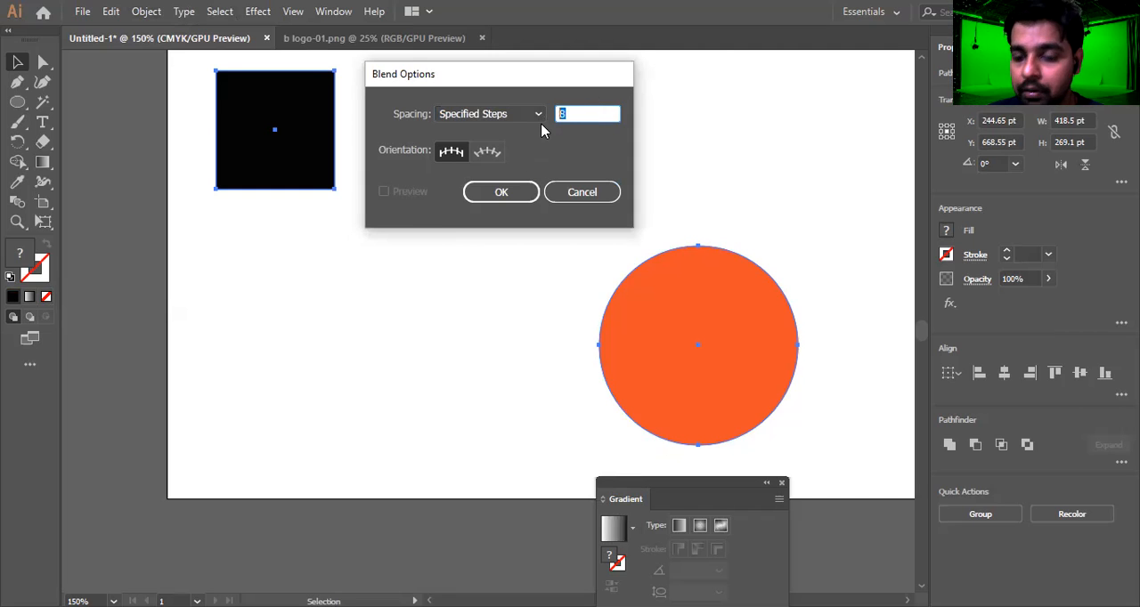
pyautogui.write('10')
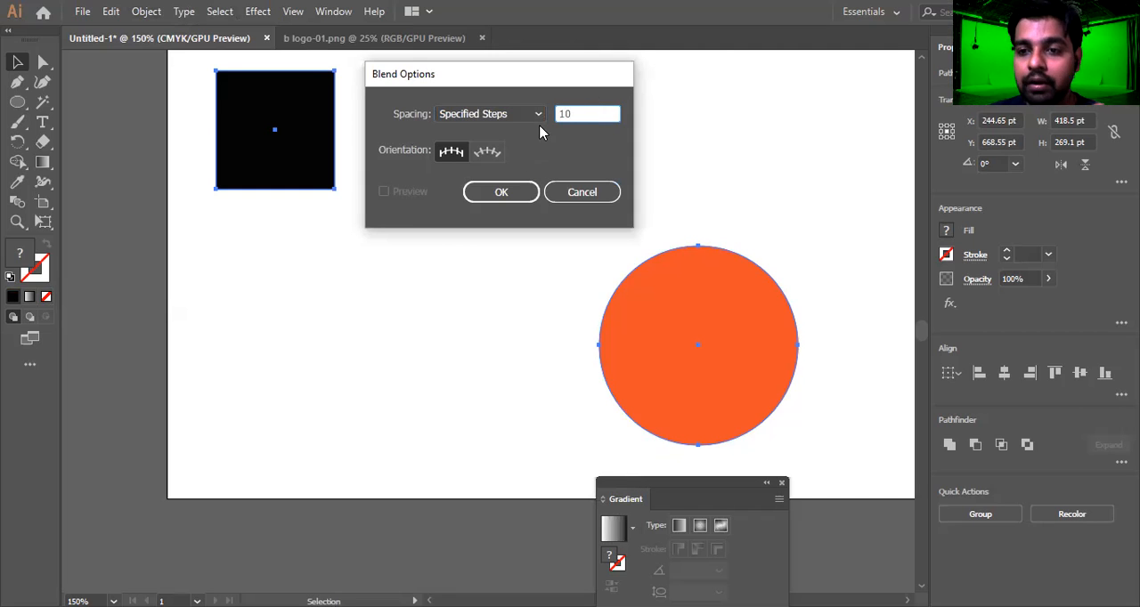
pyautogui.moveTo(582, 108); pyautogui.dragTo(553, 122)
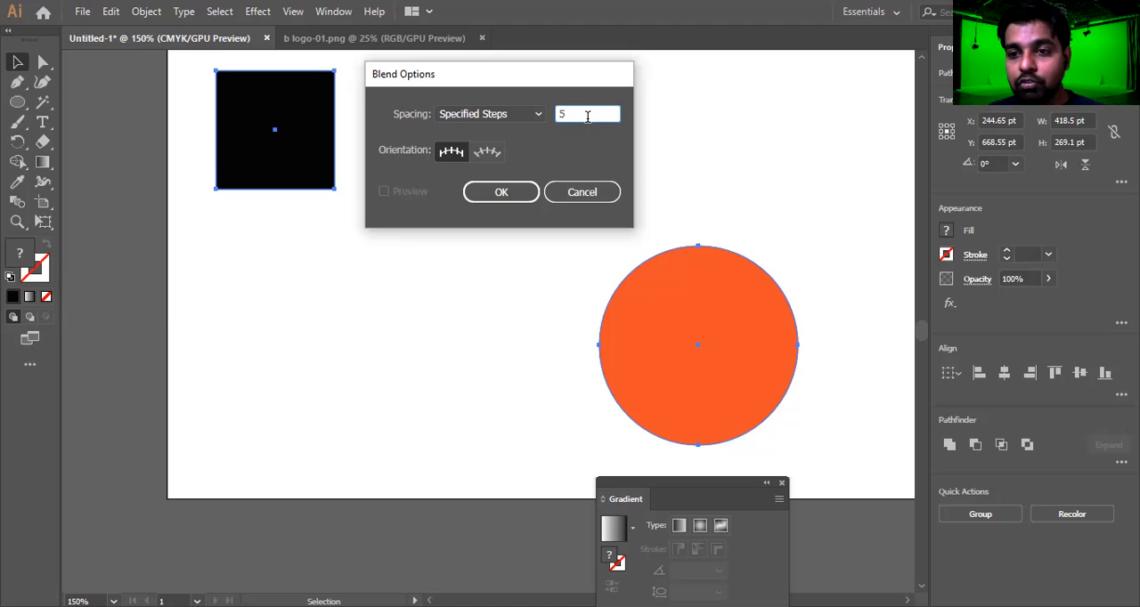
pyautogui.click(502, 194)
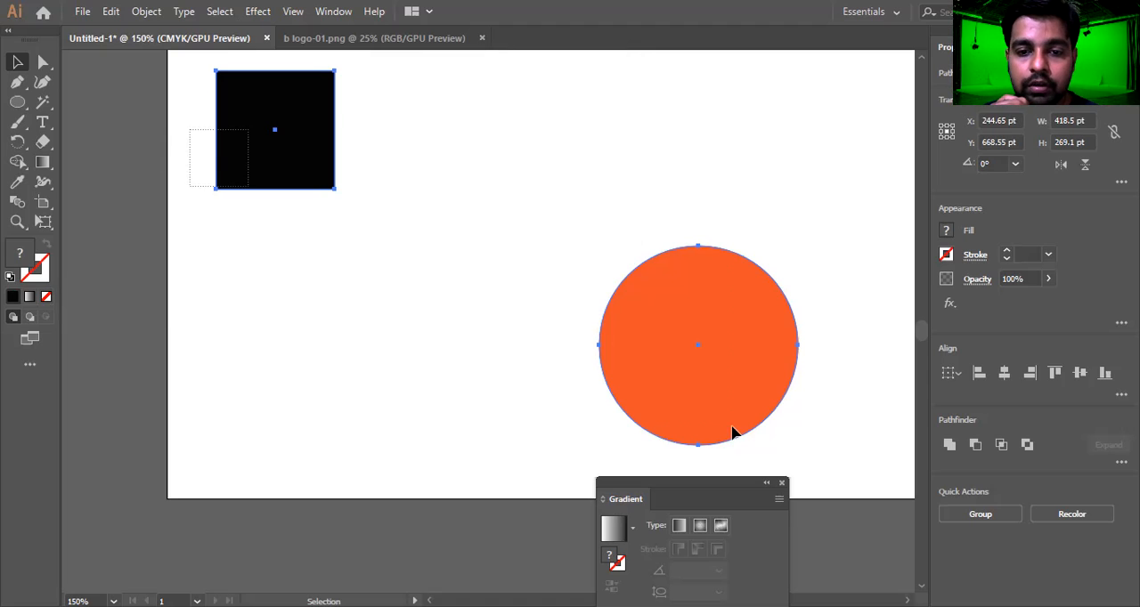
# Blend the black square into the orange circle with the specified steps, and inspect the blended object
pyautogui.click(153, 12)
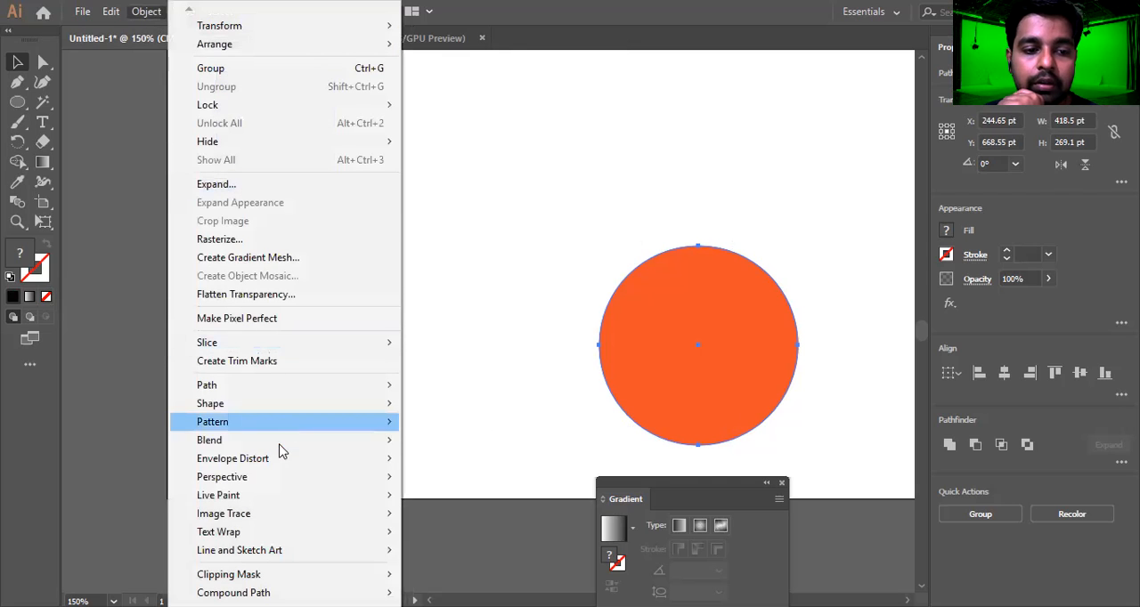
pyautogui.moveTo(285, 440)
pyautogui.click(490, 446)
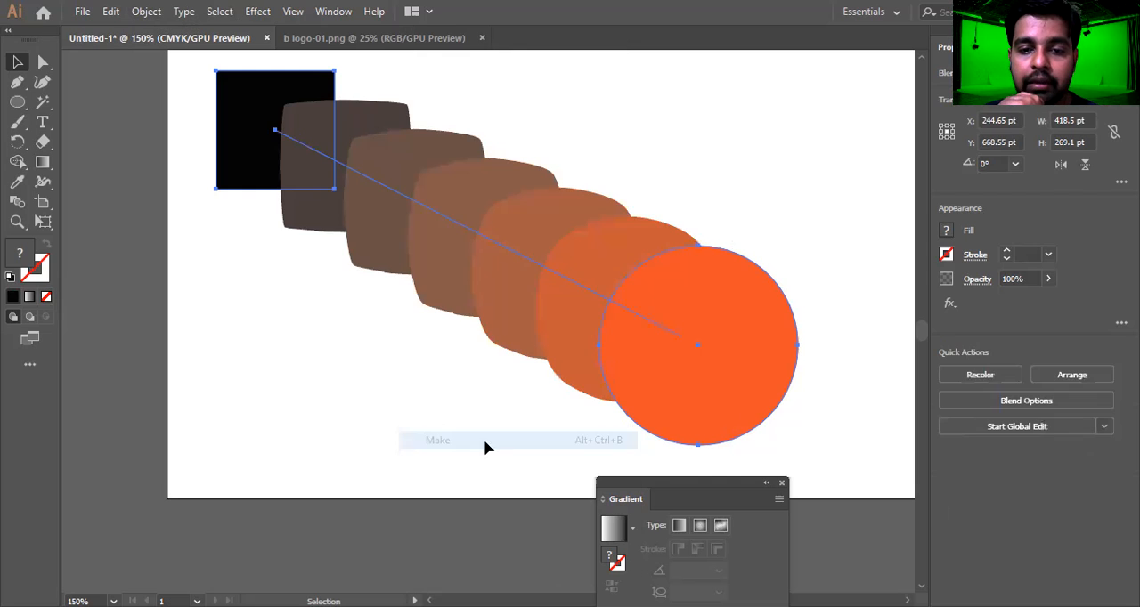
pyautogui.click(256, 274)
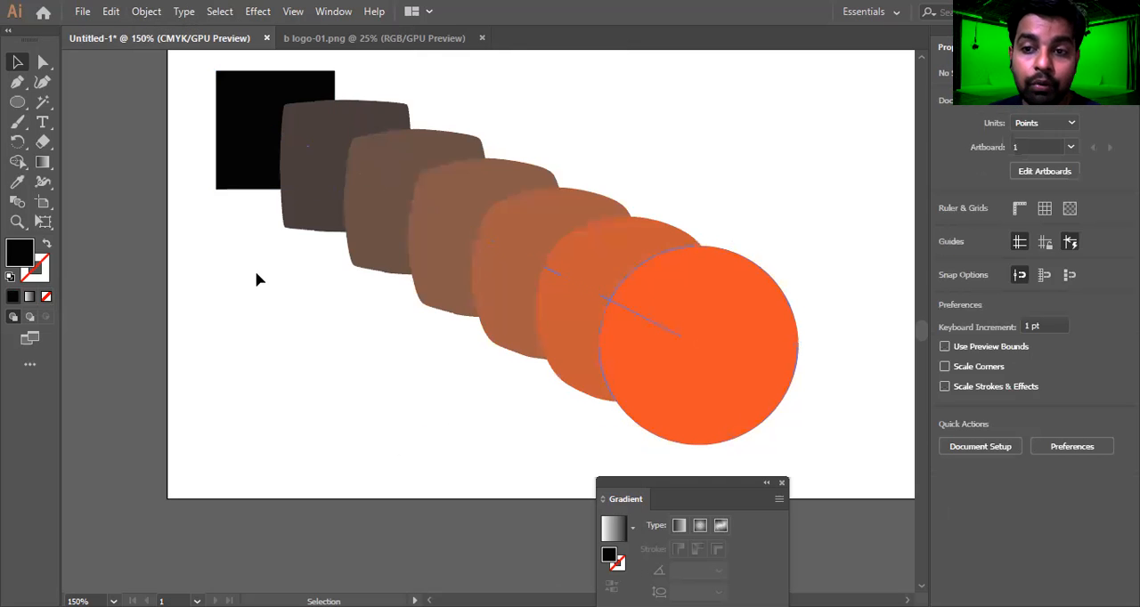
pyautogui.click(240, 134)
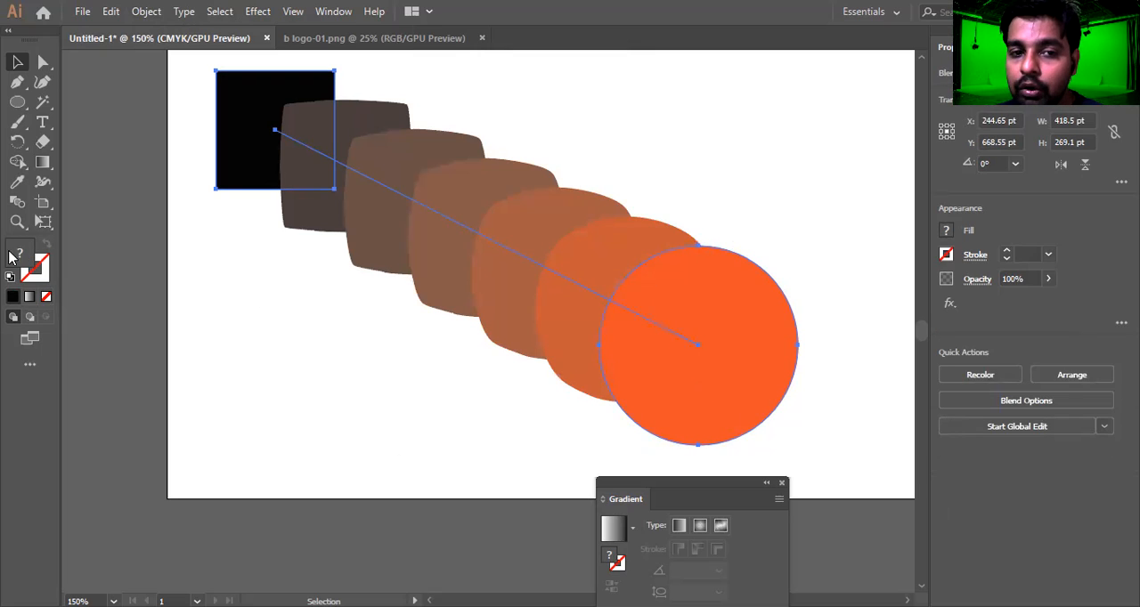
pyautogui.click(287, 307)
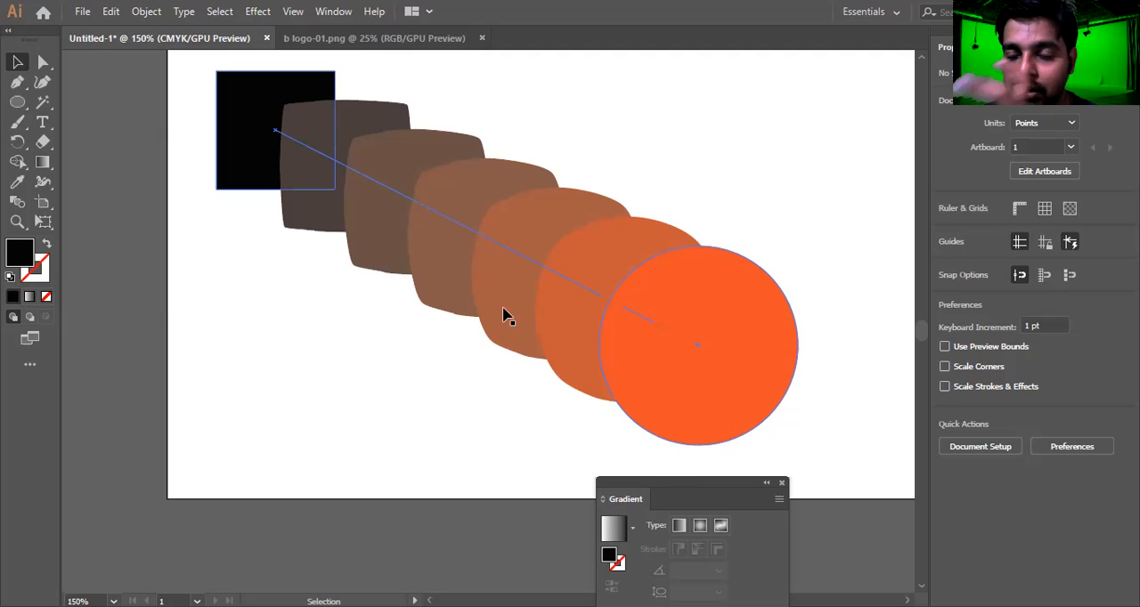
pyautogui.click(768, 334)
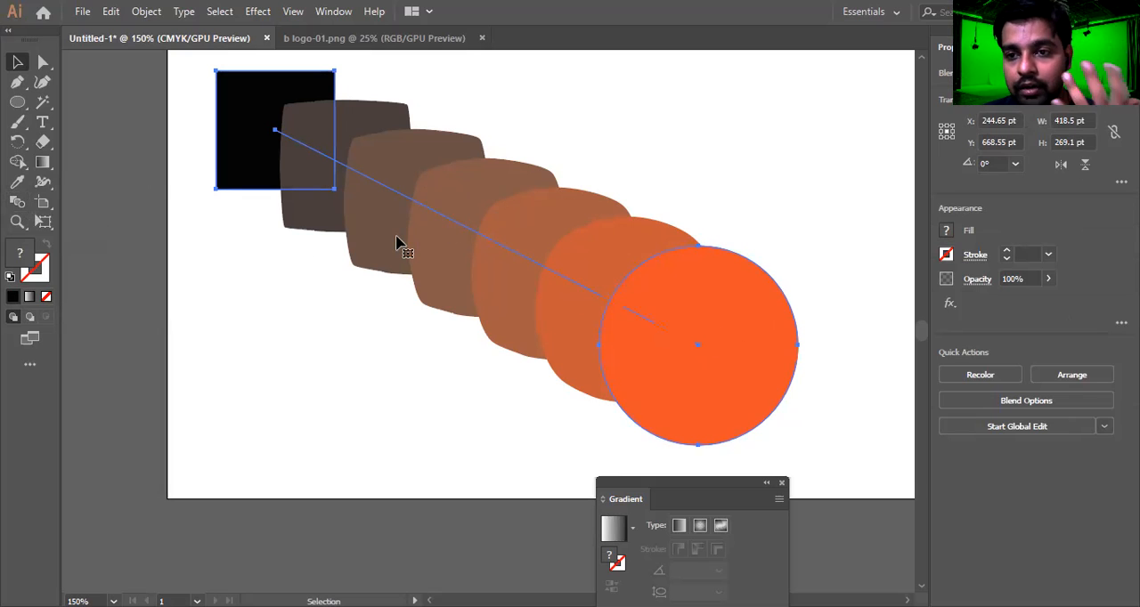
# Delete the whole square-to-circle blend from the artboard
pyautogui.click(178, 160)
pyautogui.moveTo(190, 153); pyautogui.dragTo(753, 402)
pyautogui.press('Delete')
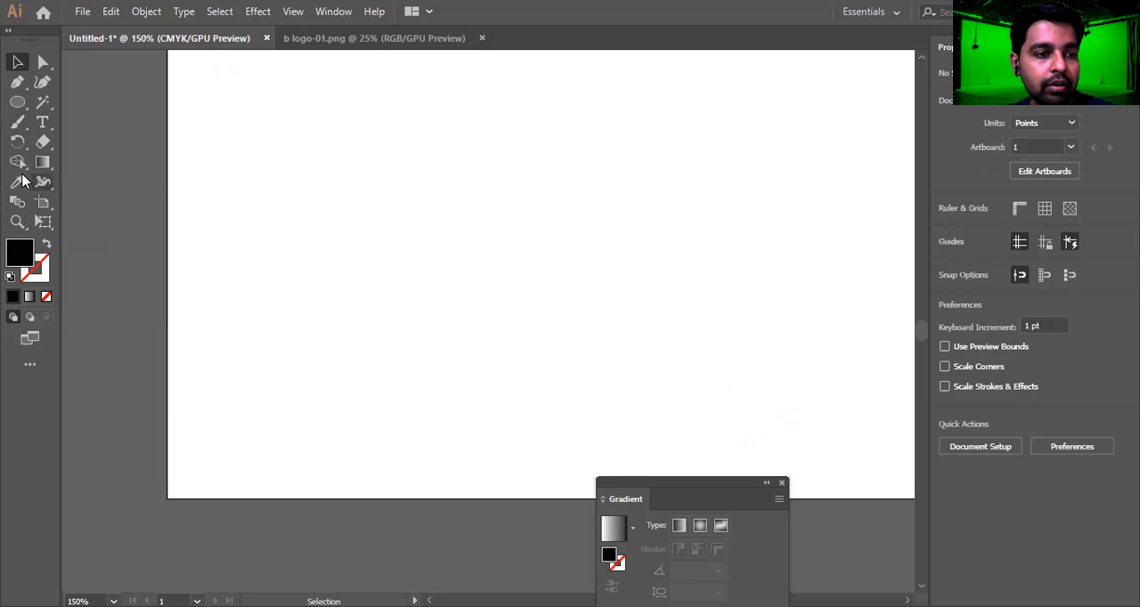
pyautogui.click(19, 103)
pyautogui.press('m')
pyautogui.moveTo(427, 384); pyautogui.dragTo(632, 399)
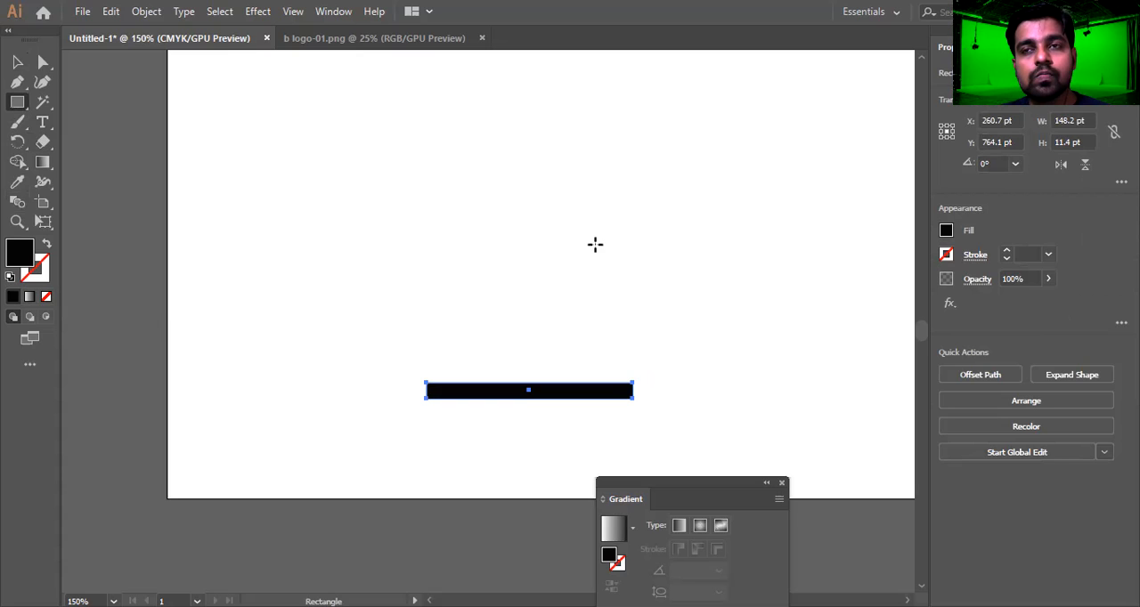
pyautogui.press('Delete')
# Draw a thin black bar about 403 by 11 pt near the artboard's lower edge and a shorter thin bar well above it
pyautogui.moveTo(270, 425); pyautogui.dragTo(830, 440)
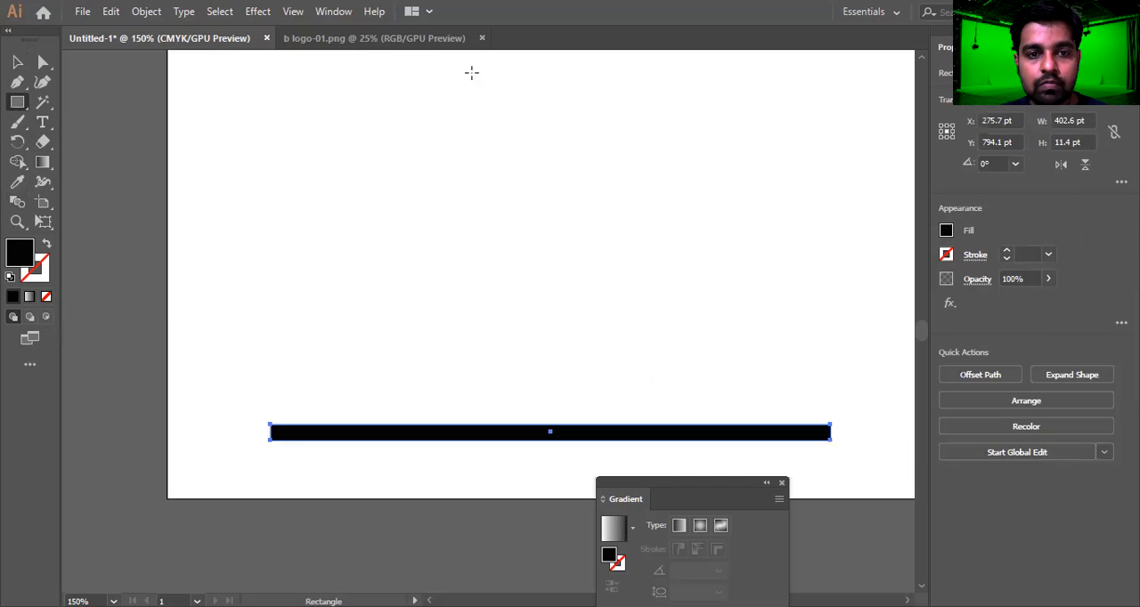
pyautogui.moveTo(445, 73); pyautogui.dragTo(622, 85)
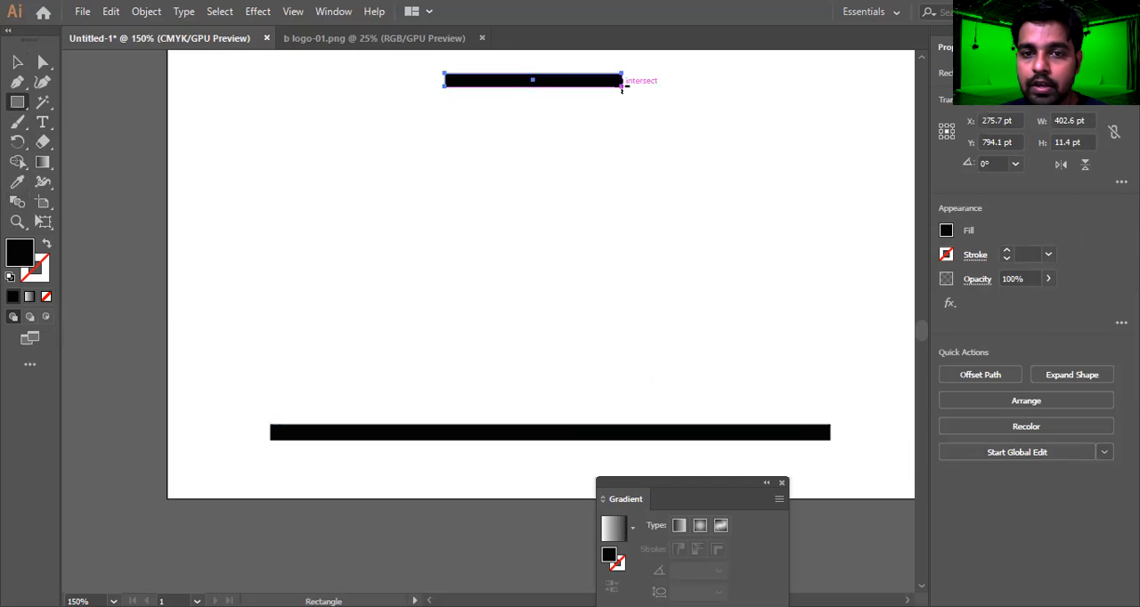
pyautogui.press('v')
pyautogui.click(705, 164)
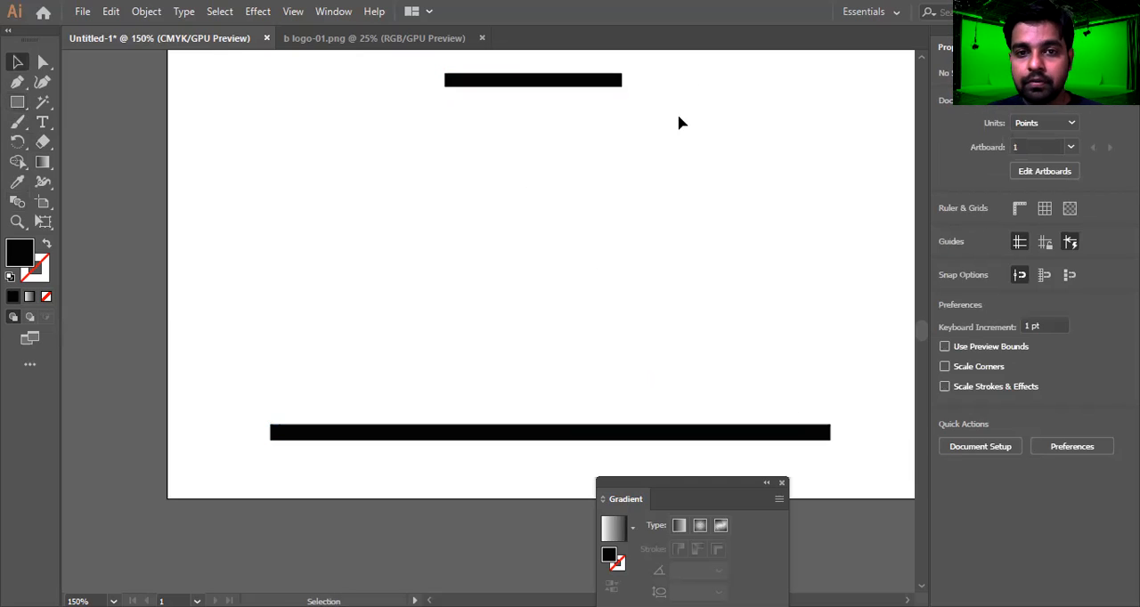
# Select both black bars and set the blend spacing to Specified Steps with 25 steps
pyautogui.moveTo(678, 63); pyautogui.dragTo(495, 447)
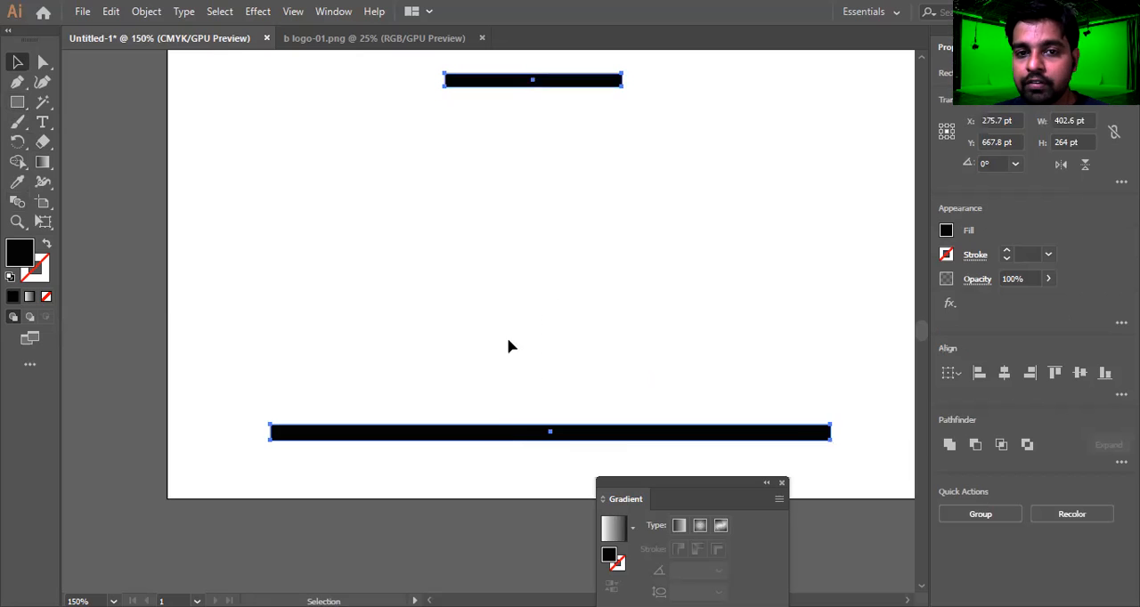
pyautogui.click(146, 11)
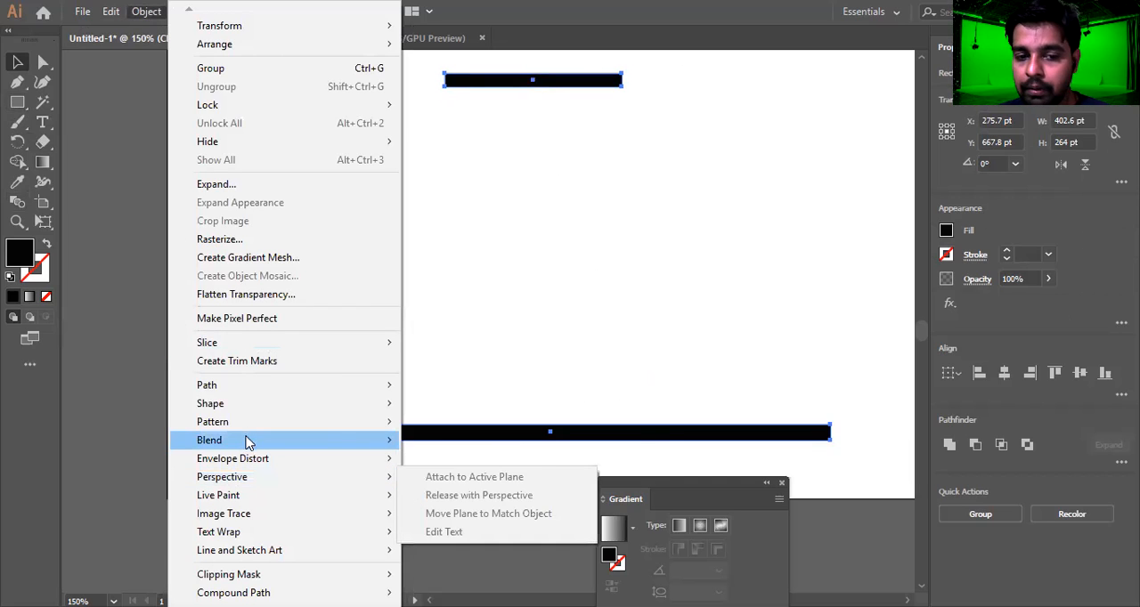
pyautogui.moveTo(249, 443)
pyautogui.click(498, 482)
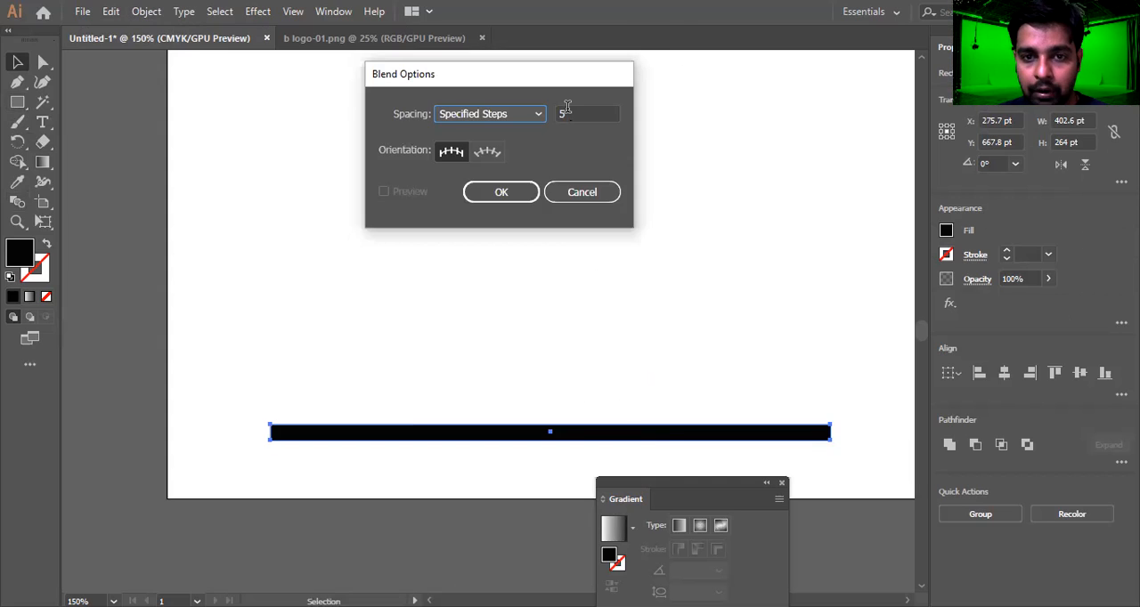
pyautogui.write('25')
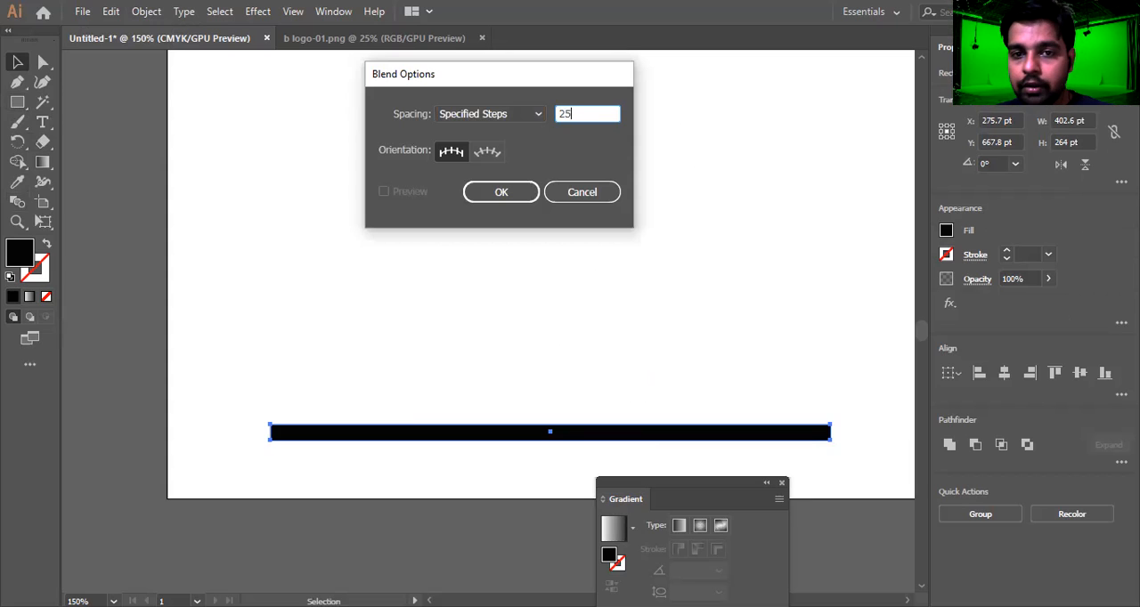
pyautogui.click(528, 196)
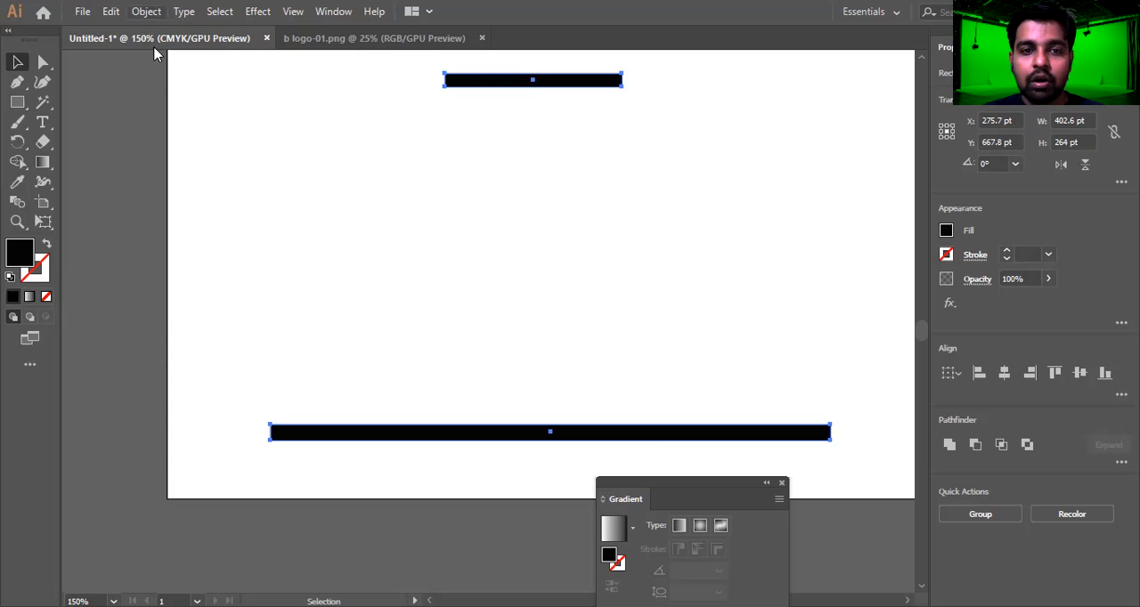
# Try blending the two bars with the 25 specified steps, and undo the blend each time
pyautogui.click(23, 205)
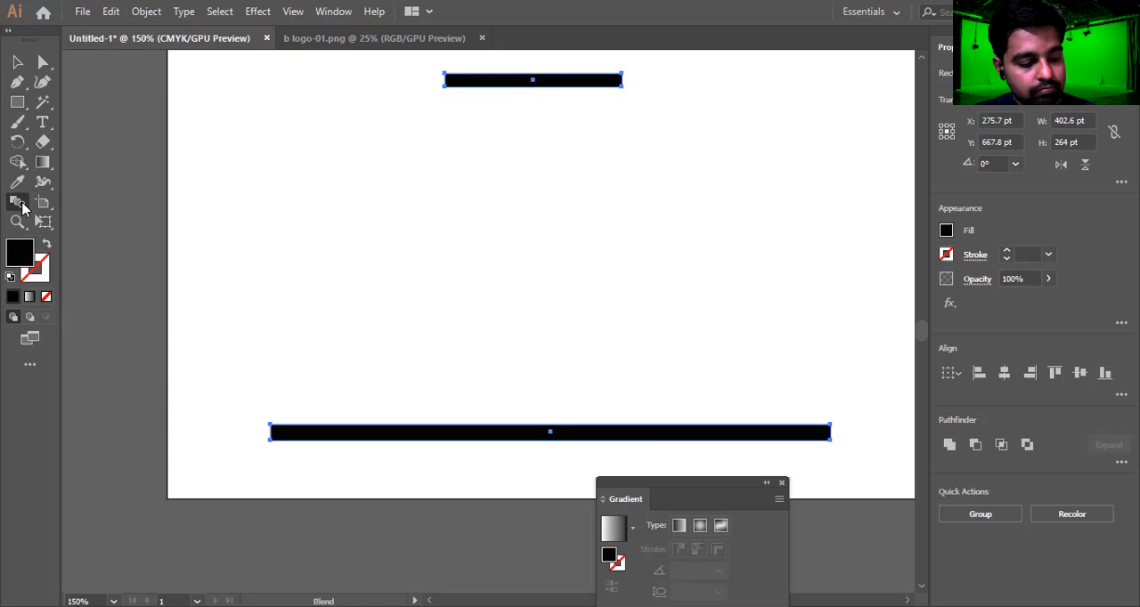
pyautogui.hotkey('ctrl', 'alt', 'b')
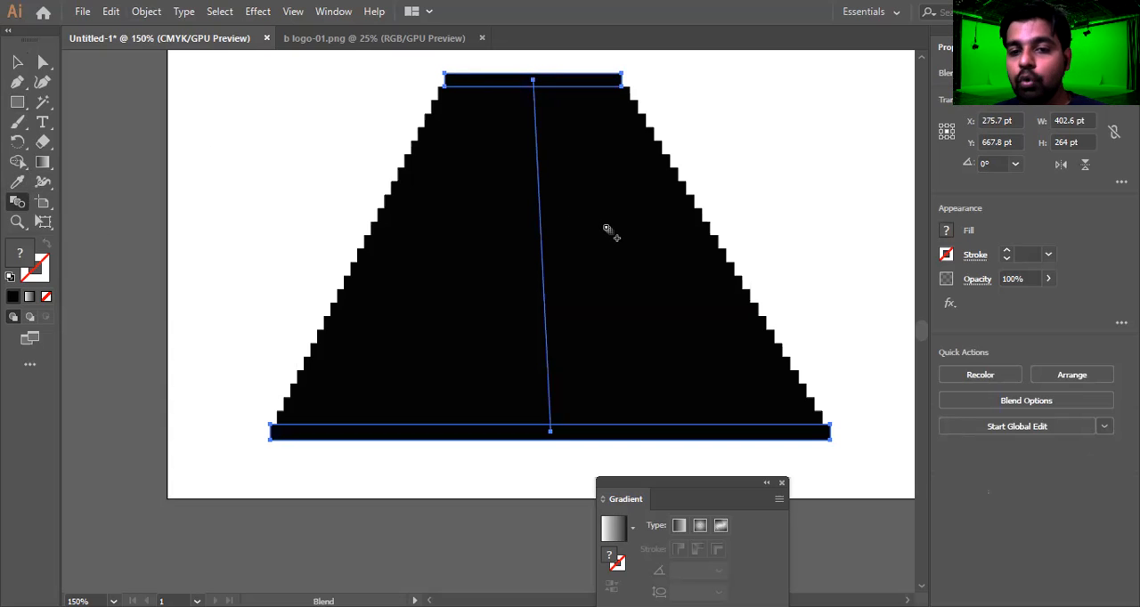
pyautogui.hotkey('ctrl', 'z')
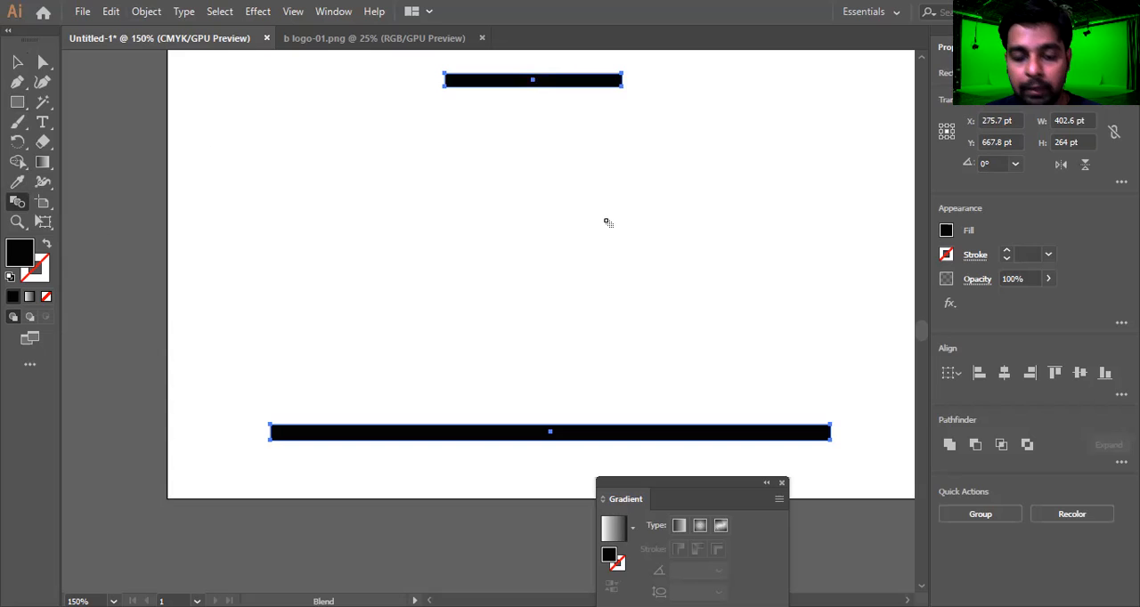
pyautogui.press('z')
pyautogui.hotkey('ctrl', 'alt', 'b')
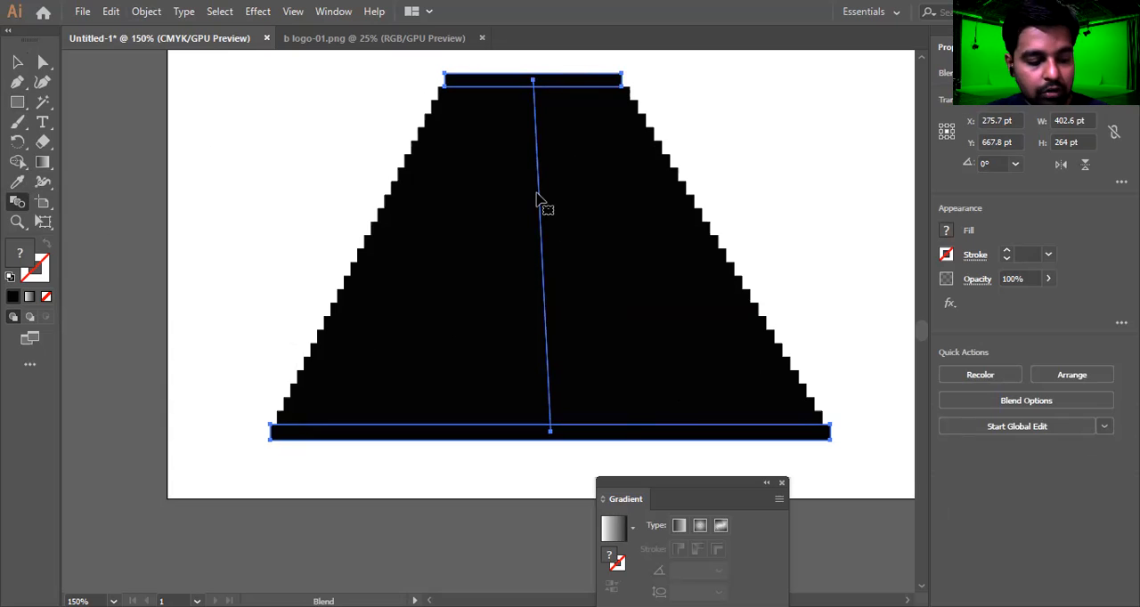
pyautogui.hotkey('ctrl', 'z')
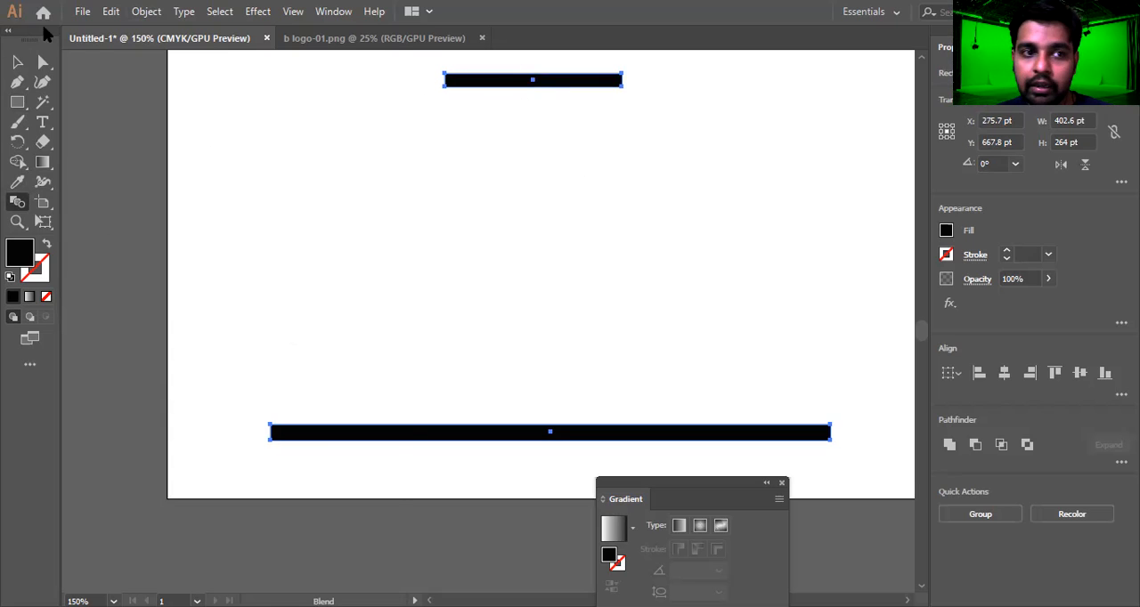
# Set the blend spacing to 10 specified steps, blend the short bar into the long bar, and deselect the result
pyautogui.click(146, 11)
pyautogui.moveTo(283, 442)
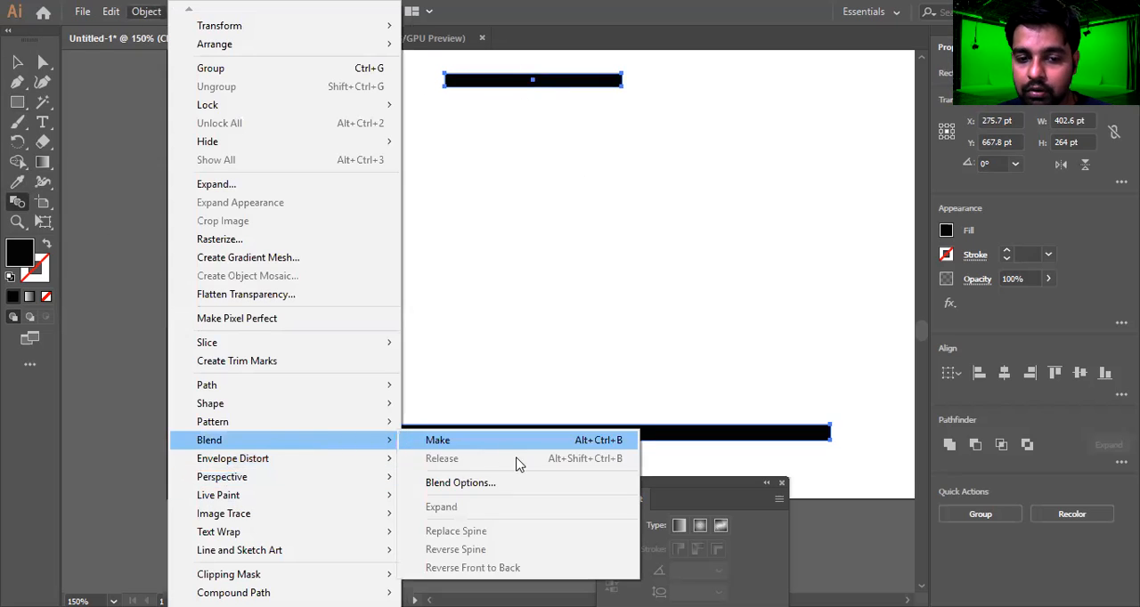
pyautogui.click(522, 483)
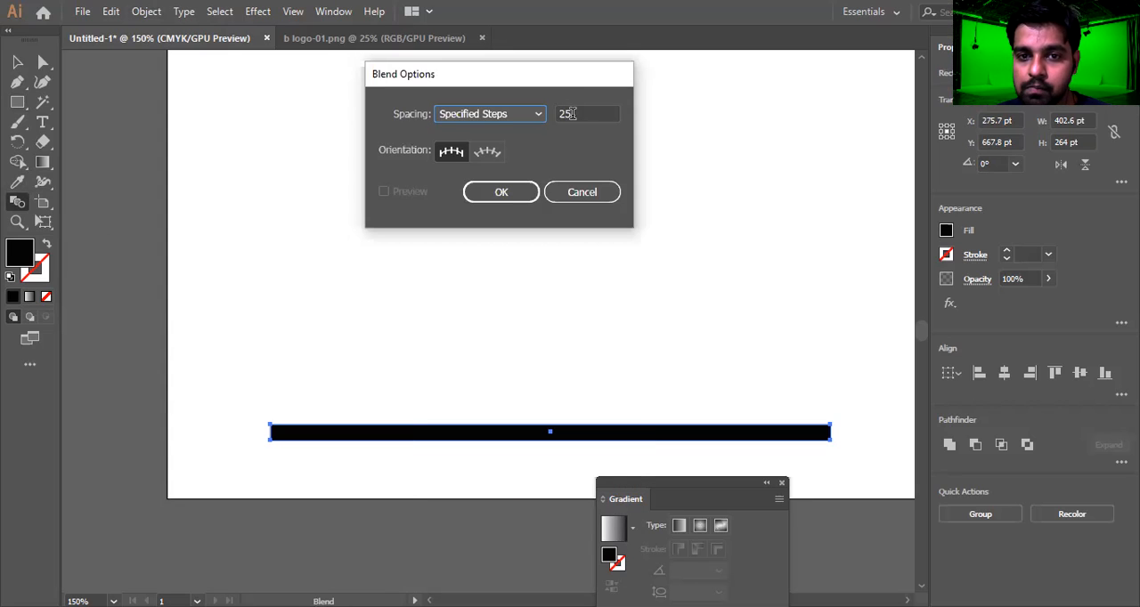
pyautogui.write('10')
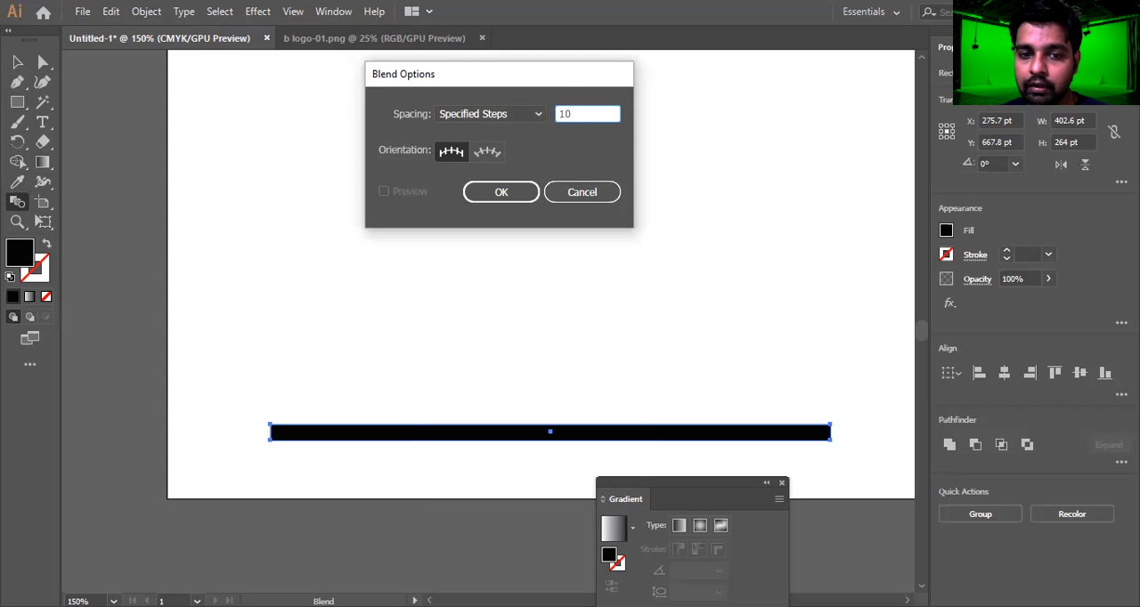
pyautogui.press('Return')
pyautogui.hotkey('ctrl', 'alt', 'b')
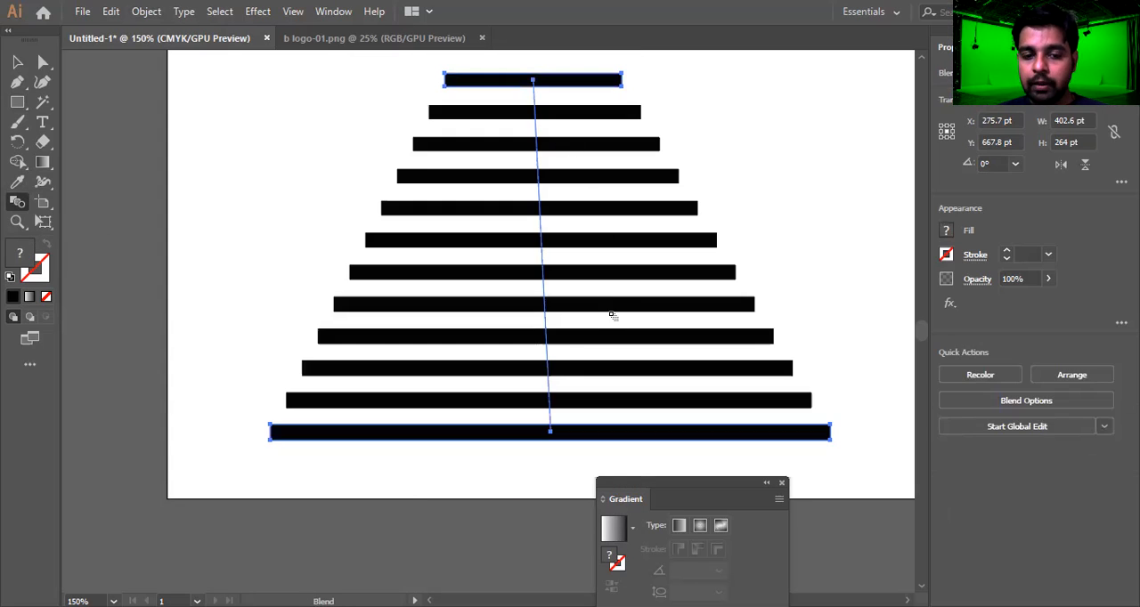
pyautogui.press('v')
pyautogui.click(766, 450)
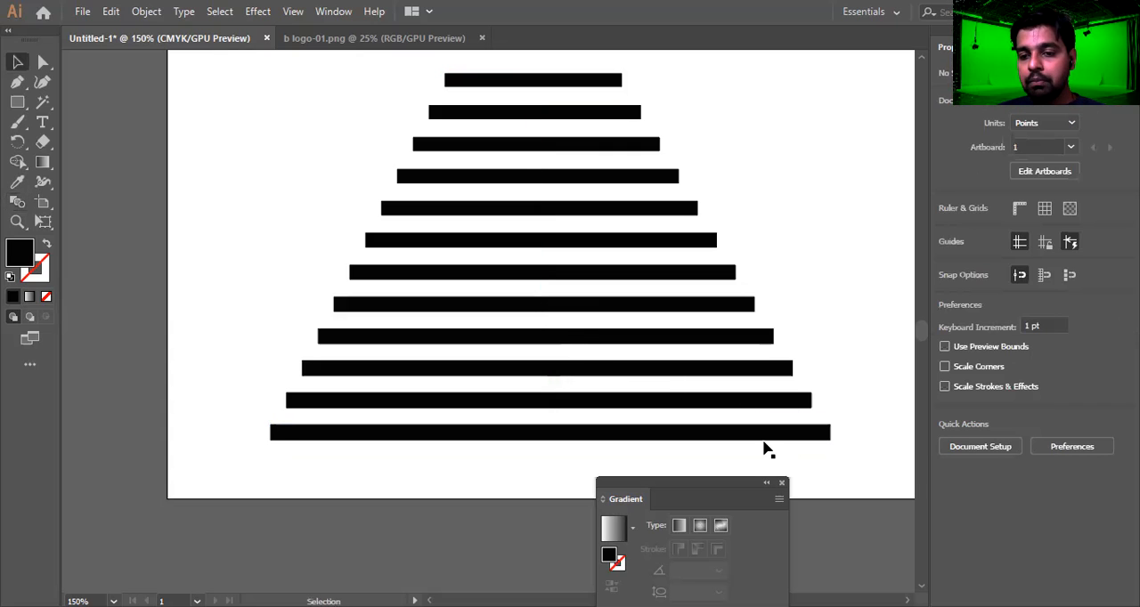
# Select the blended stack of bars and delete it from the artboard
pyautogui.click(296, 436)
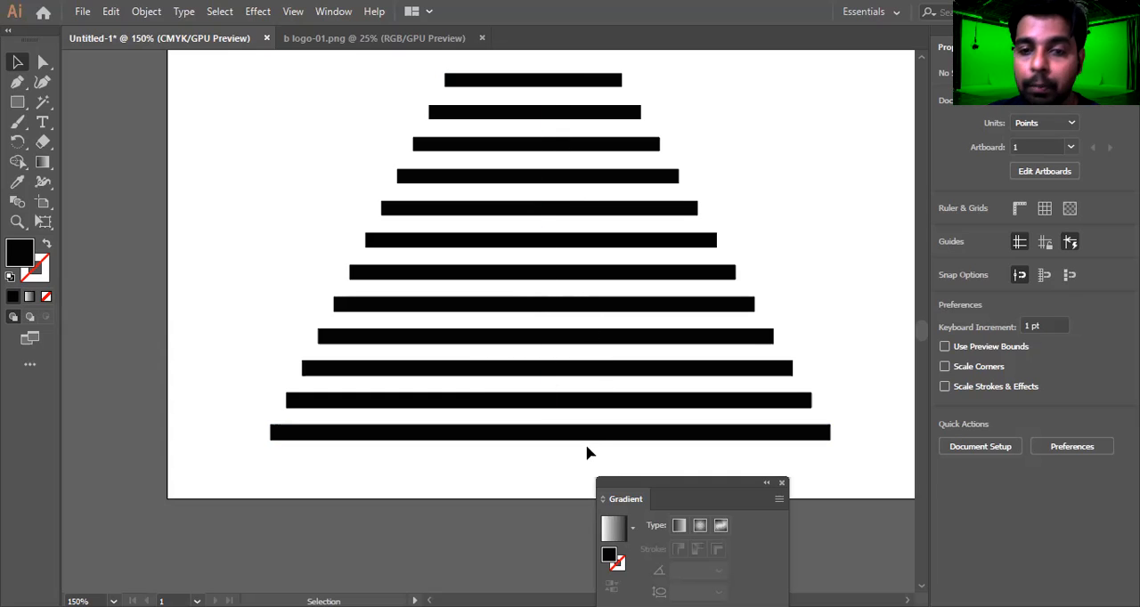
pyautogui.click(517, 245)
pyautogui.click(524, 56)
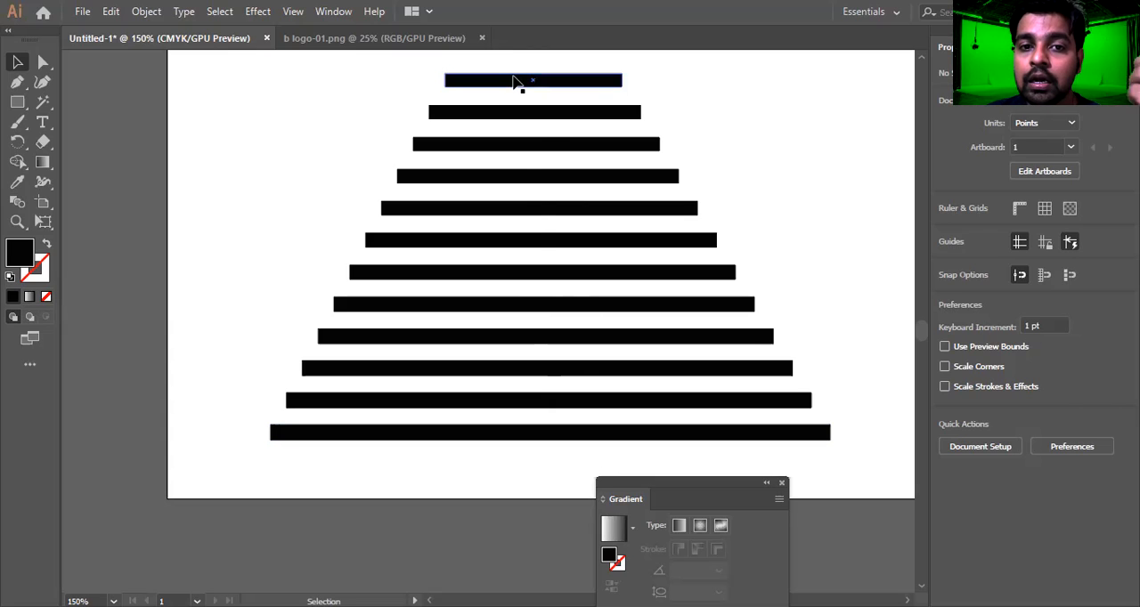
pyautogui.click(517, 81)
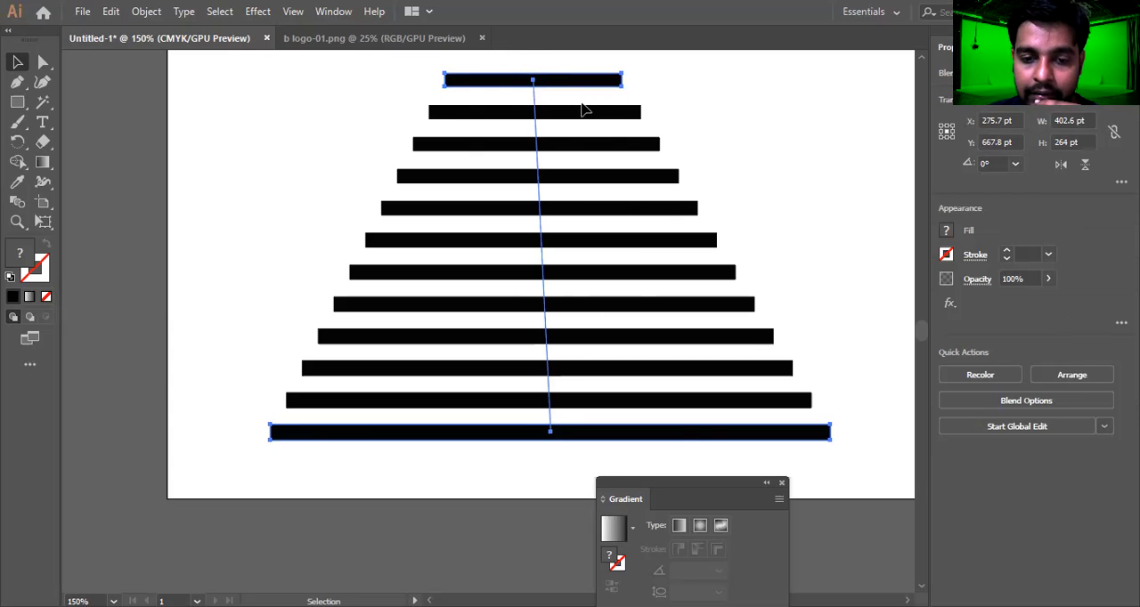
pyautogui.press('Delete')
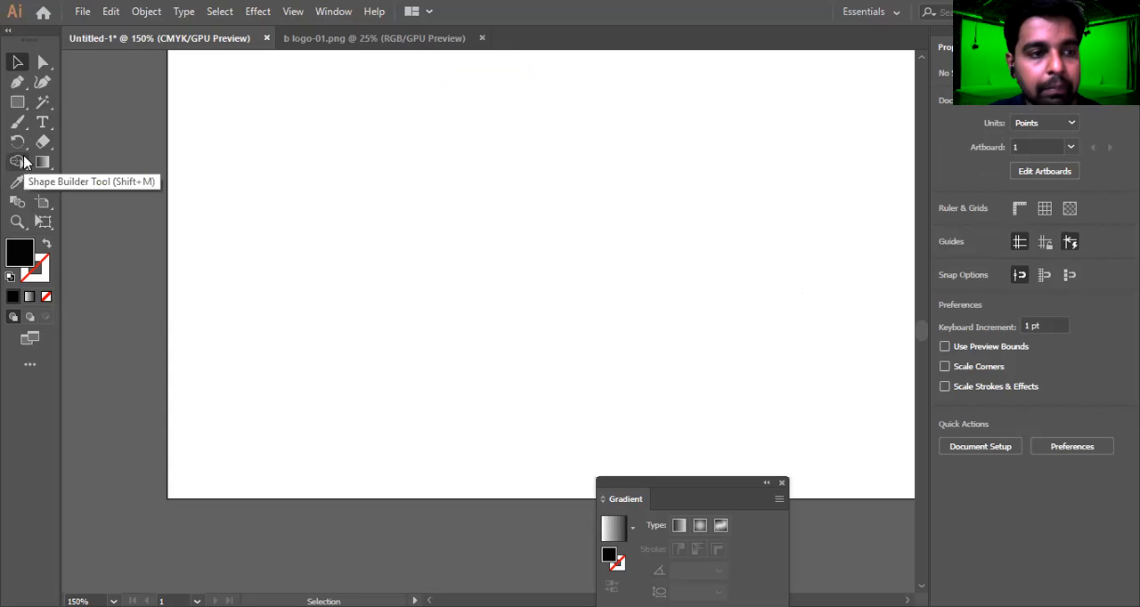
# Draw an open S-shaped curve about 119 by 226 pt with the Pen tool, using a black 1 pt stroke and no fill
pyautogui.press('p')
pyautogui.click(346, 82)
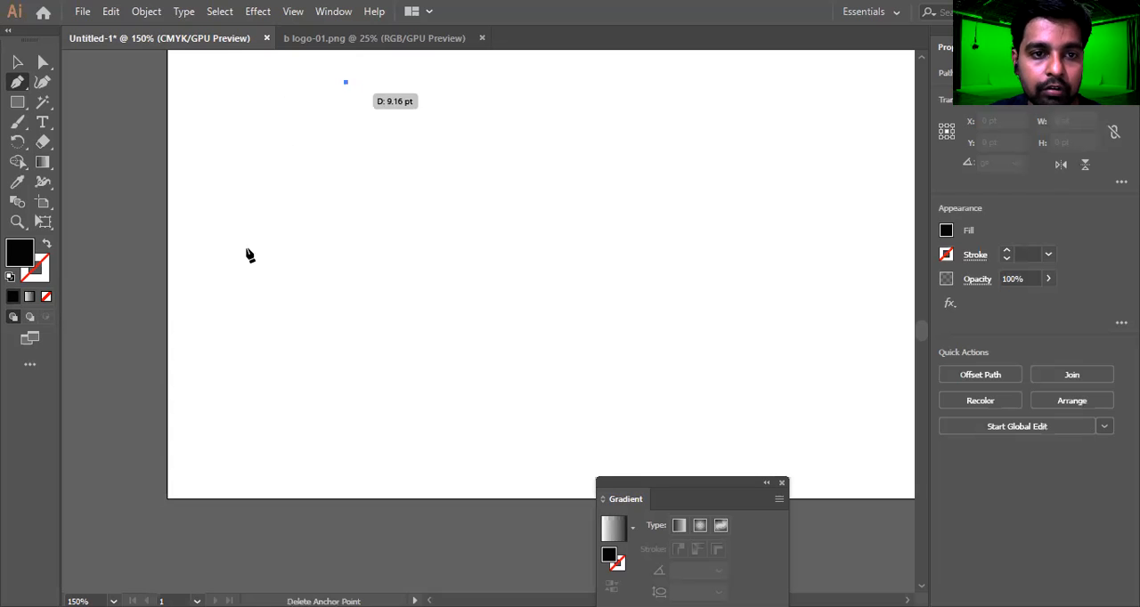
pyautogui.moveTo(334, 252); pyautogui.dragTo(499, 326)
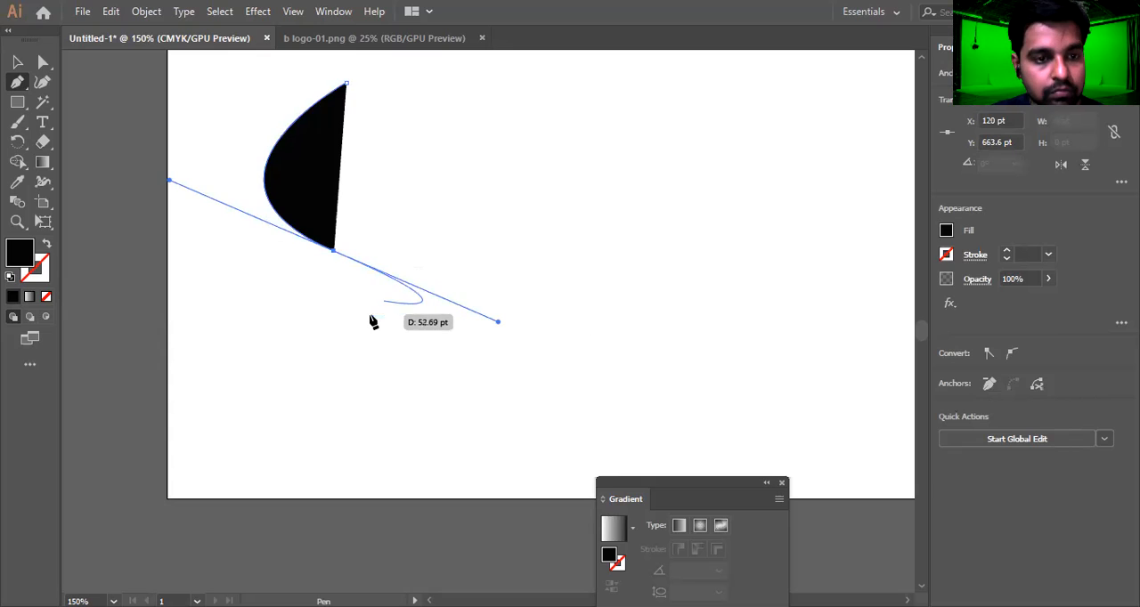
pyautogui.hotkey('shift', 'x')
pyautogui.click(335, 253)
pyautogui.moveTo(332, 397); pyautogui.dragTo(102, 416)
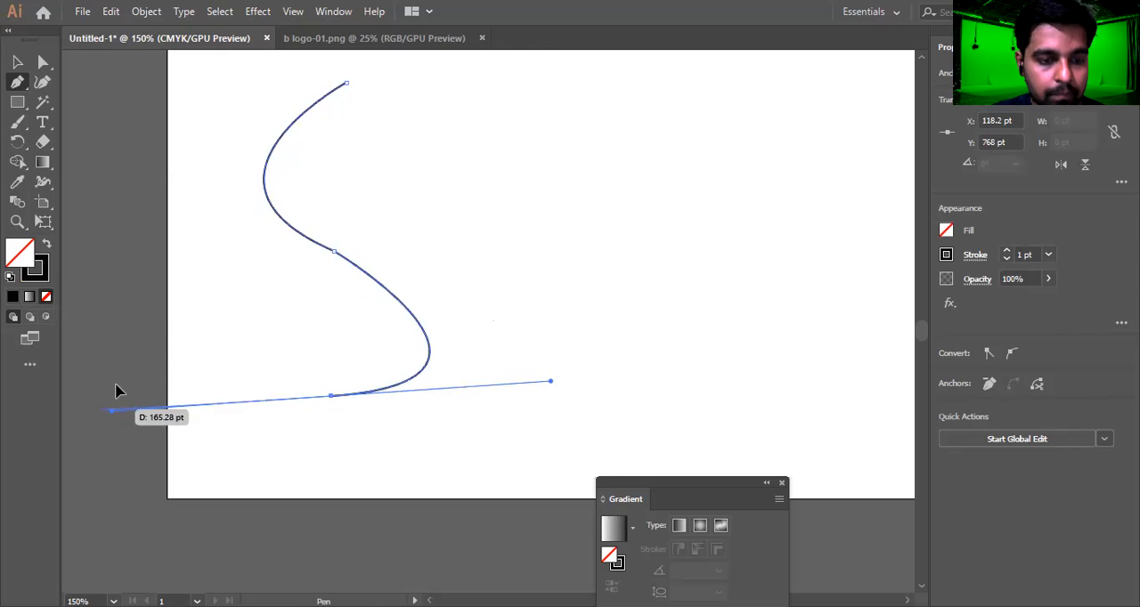
pyautogui.press('v')
pyautogui.click(388, 191)
pyautogui.click(377, 409)
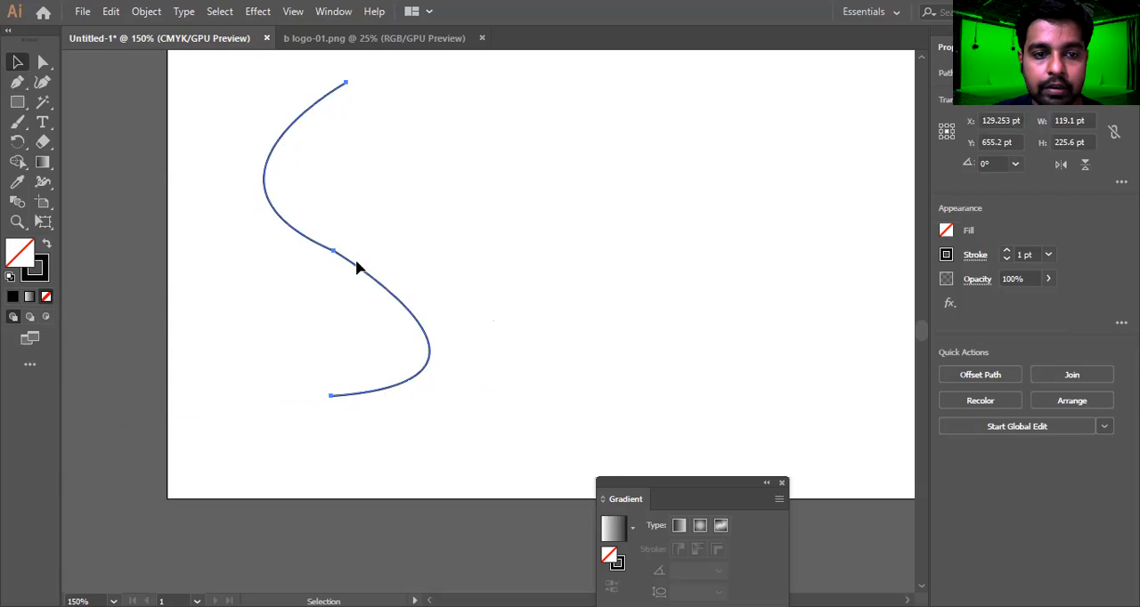
# Duplicate the S-curve to its right and scale the copy down to about 49 by 94 pt with Free Transform
pyautogui.moveTo(331, 254); pyautogui.dragTo(588, 268)
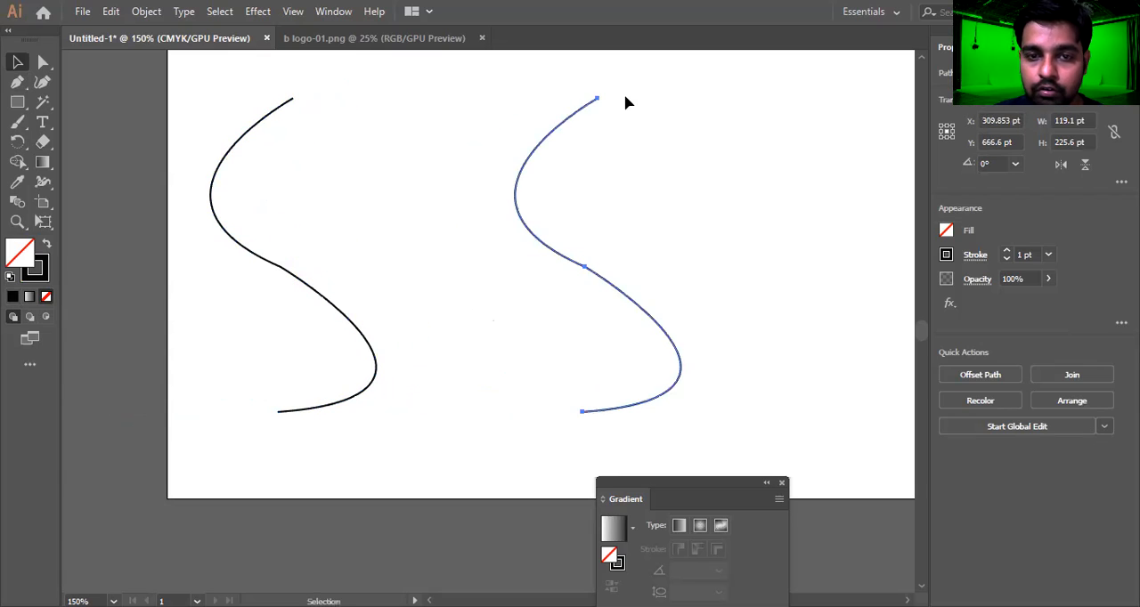
pyautogui.press('e')
pyautogui.moveTo(542, 122)
pyautogui.mouseDown()
pyautogui.moveTo(596, 198)
pyautogui.moveTo(581, 181)
pyautogui.mouseUp()
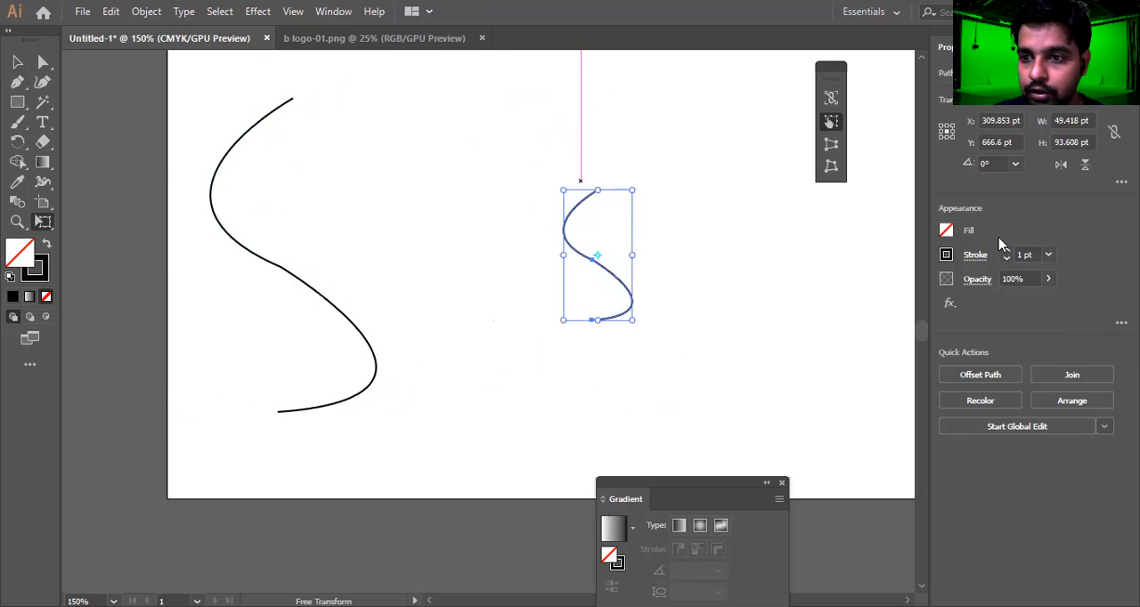
# Change the stroke color of the smaller S-curve to red
pyautogui.click(950, 257)
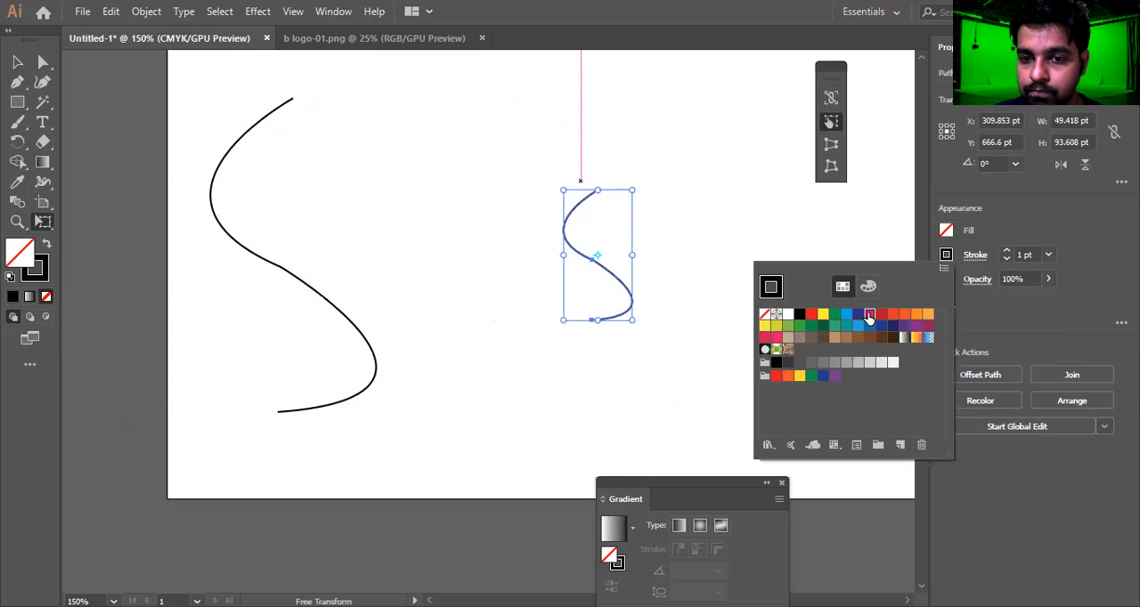
pyautogui.click(869, 314)
pyautogui.click(879, 316)
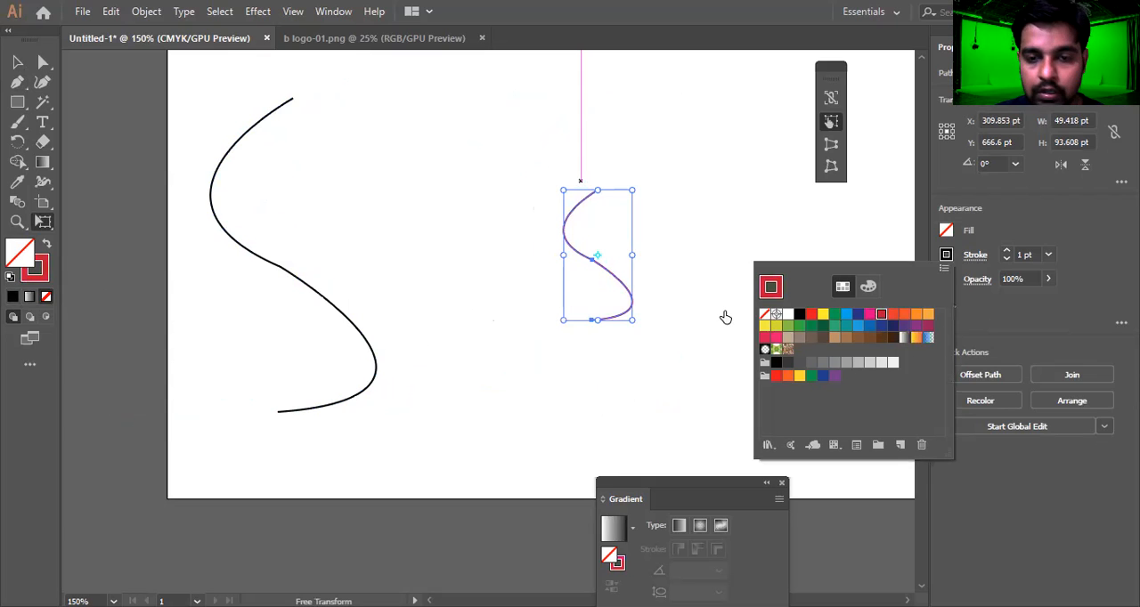
# Blend the large black S-curve into the small red S-curve, and deselect the result
pyautogui.press('v')
pyautogui.moveTo(738, 249); pyautogui.dragTo(206, 393)
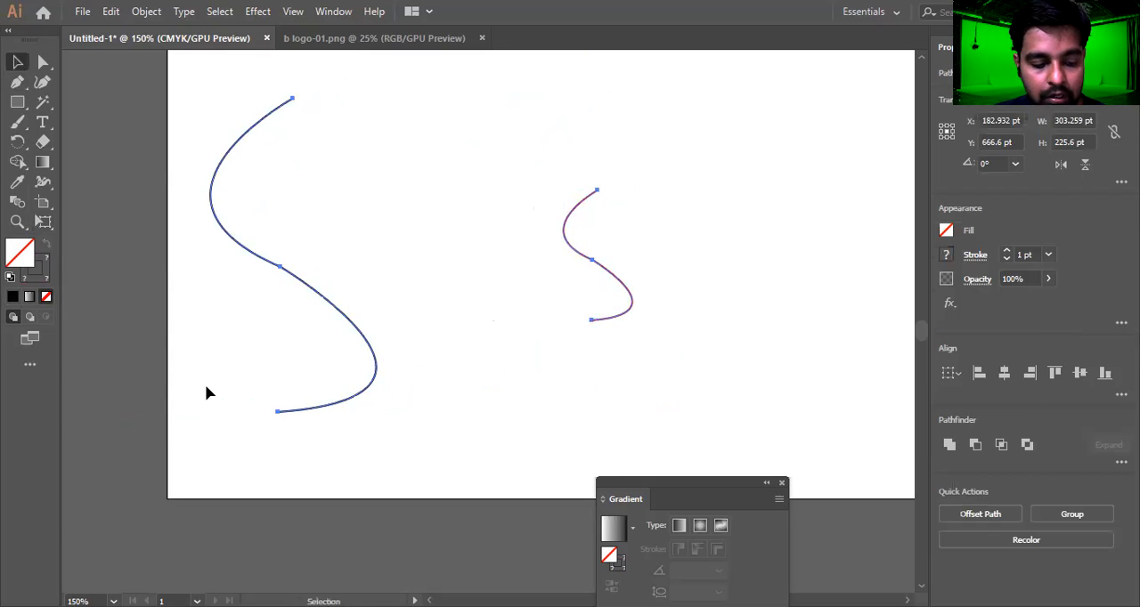
pyautogui.hotkey('ctrl', 'alt', 'b')
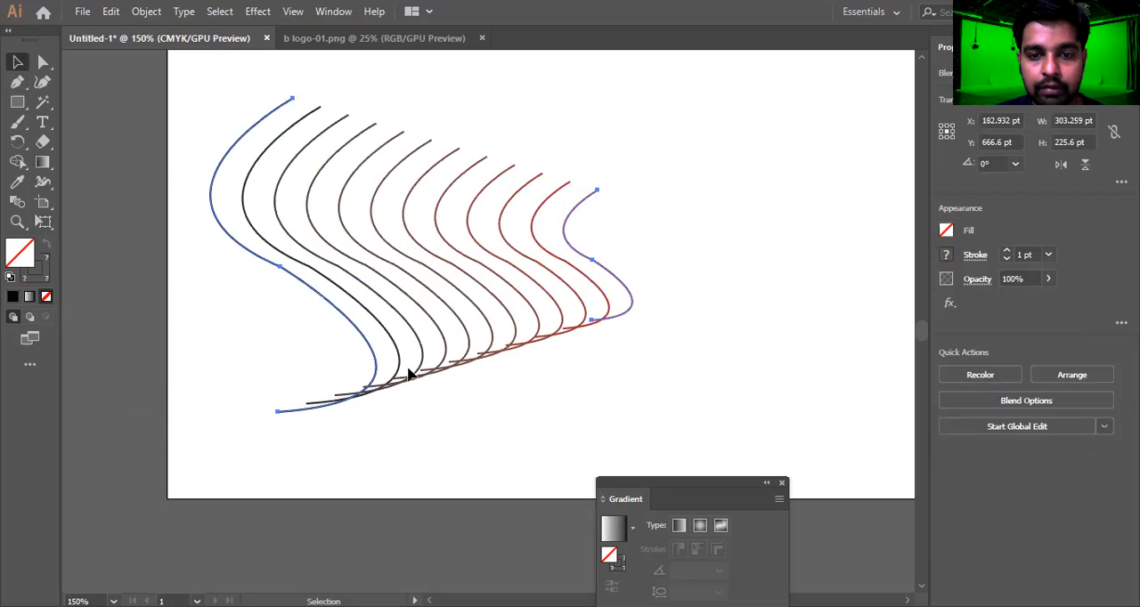
pyautogui.click(711, 259)
# Select the whole S-curve blend and delete it from the artboard
pyautogui.moveTo(700, 186); pyautogui.dragTo(94, 440)
pyautogui.click(808, 312)
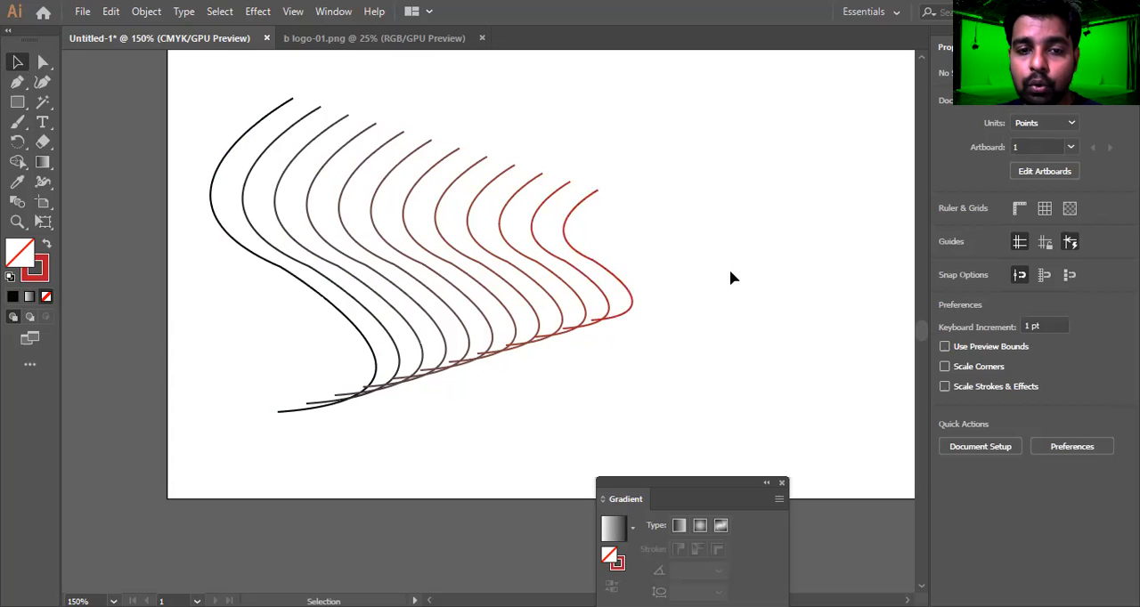
pyautogui.moveTo(645, 239); pyautogui.dragTo(252, 328)
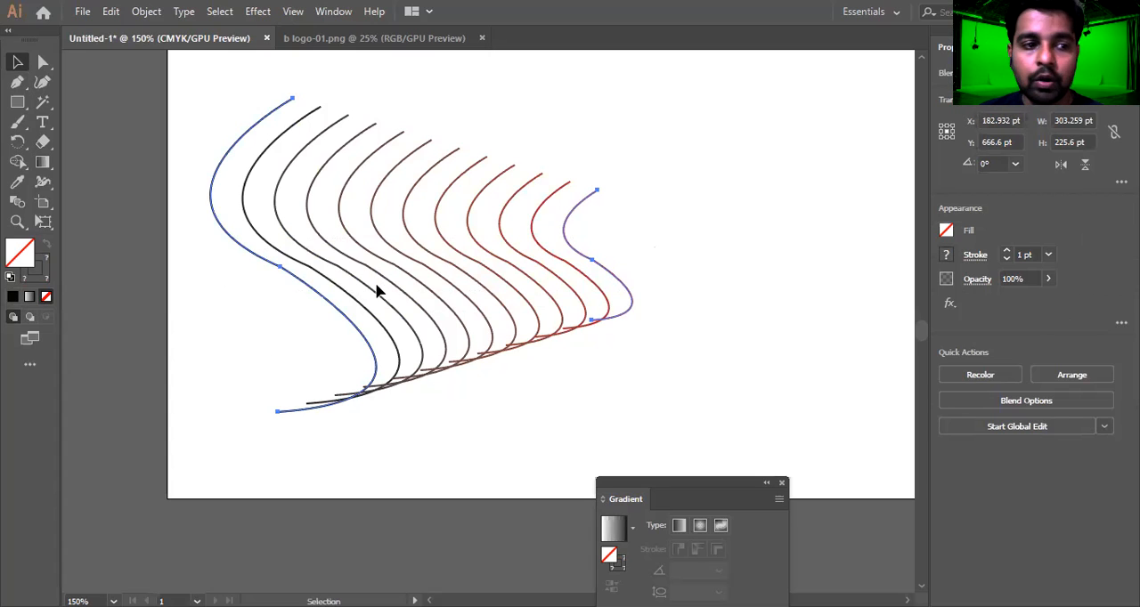
pyautogui.press('Delete')
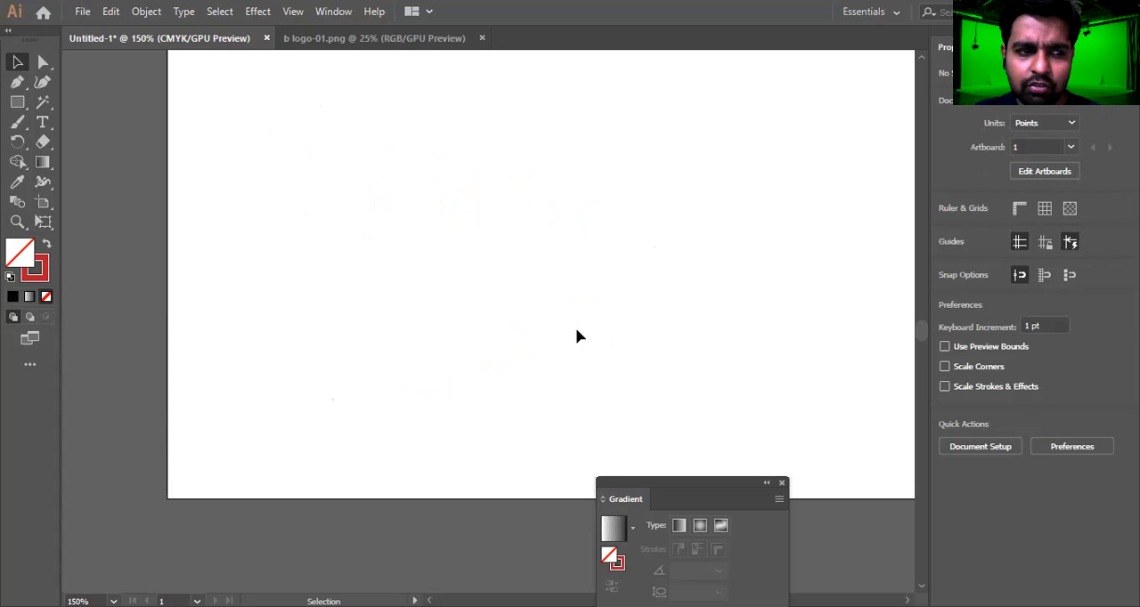
# Draw a square about 55 by 55 pt near the artboard's left side, with a red fill and no stroke
pyautogui.click(23, 102)
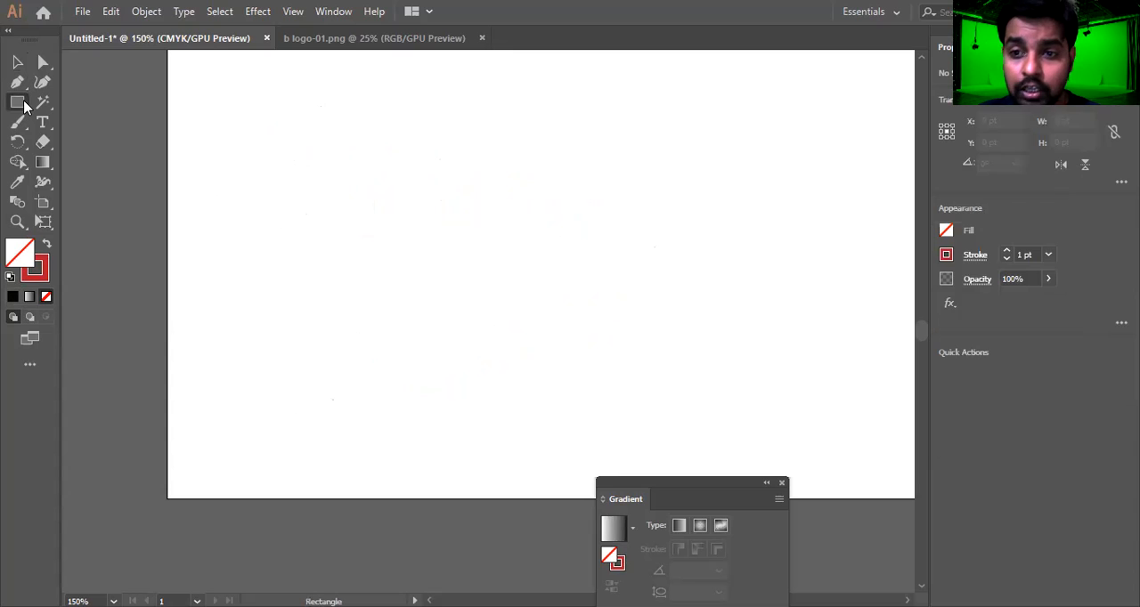
pyautogui.rightClick(23, 102)
pyautogui.moveTo(245, 102); pyautogui.dragTo(323, 177)
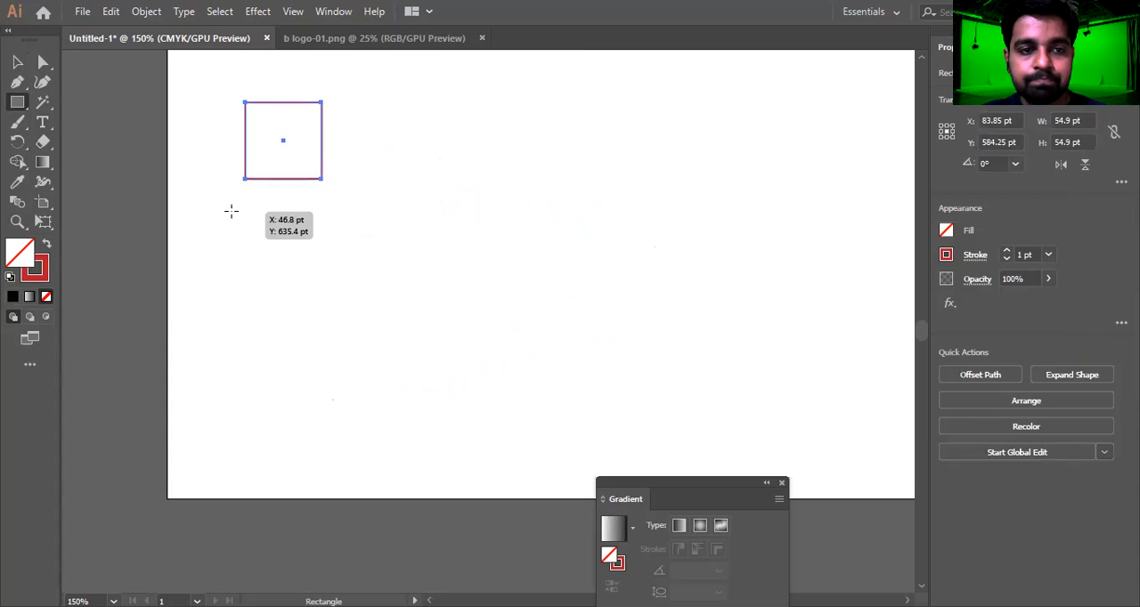
pyautogui.hotkey('shift', 'x')
pyautogui.press('v')
pyautogui.click(443, 243)
# Draw a larger red rectangle about 138 by 157 pt to the right of the small red square
pyautogui.click(19, 103)
pyautogui.moveTo(671, 66)
pyautogui.mouseDown()
pyautogui.moveTo(762, 234)
pyautogui.moveTo(819, 298)
pyautogui.moveTo(860, 283)
pyautogui.mouseUp()
pyautogui.press('v')
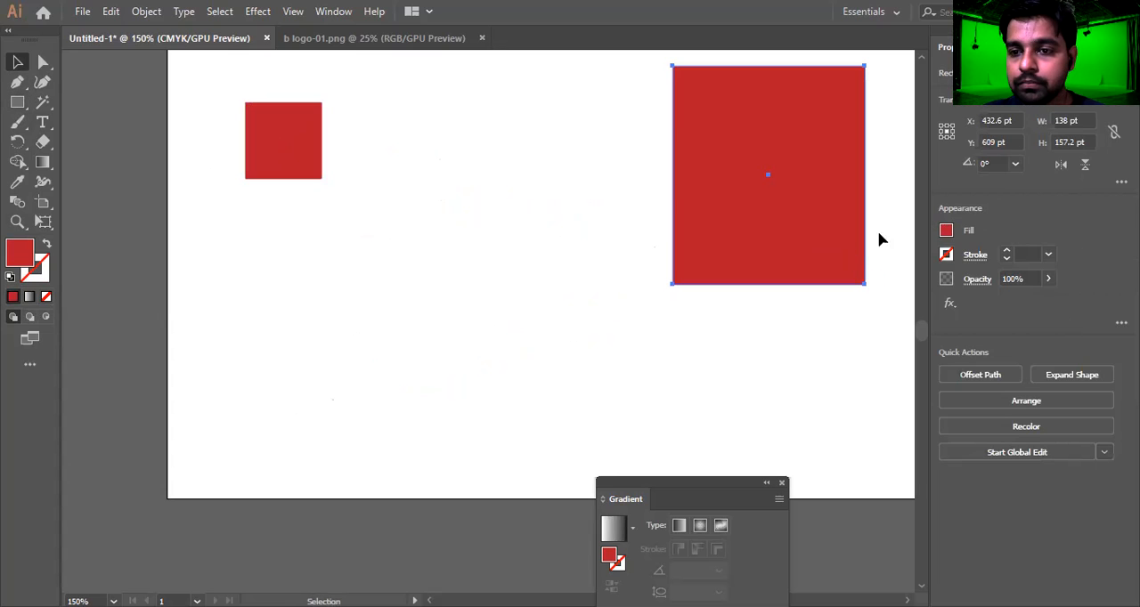
# Recolor the large rectangle orange-red and move it lower on the artboard, slightly to the left
pyautogui.click(947, 230)
pyautogui.click(892, 290)
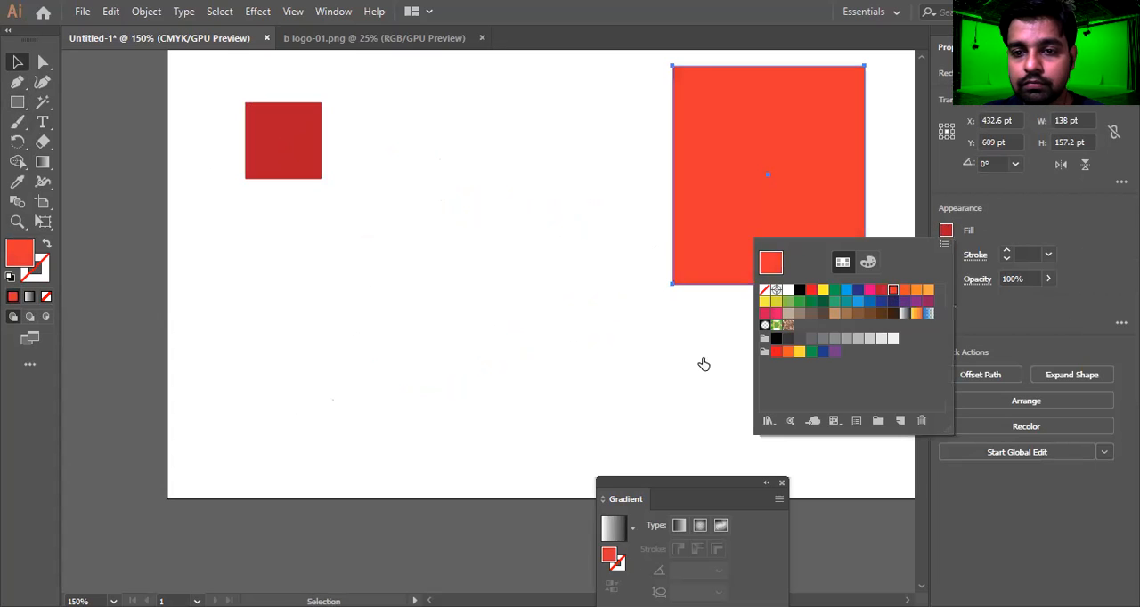
pyautogui.moveTo(780, 227); pyautogui.dragTo(747, 400)
pyautogui.moveTo(750, 400); pyautogui.dragTo(750, 386)
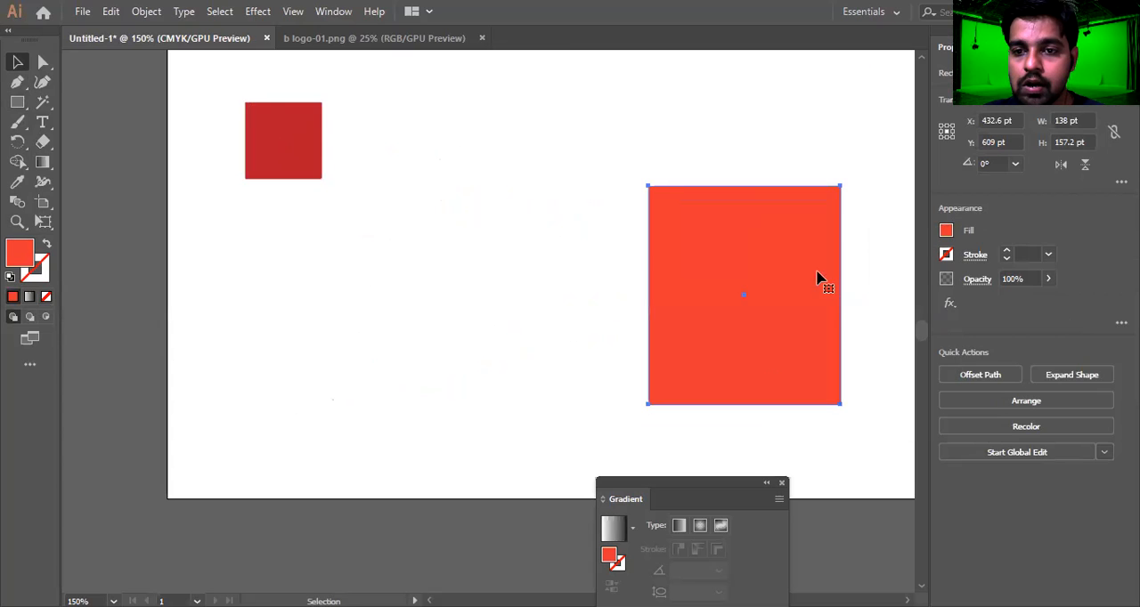
# Blend the small dark red square into the large orange-red rectangle
pyautogui.click(294, 149)
pyautogui.keyDown('shift'); pyautogui.click(724, 341); pyautogui.keyUp('shift')
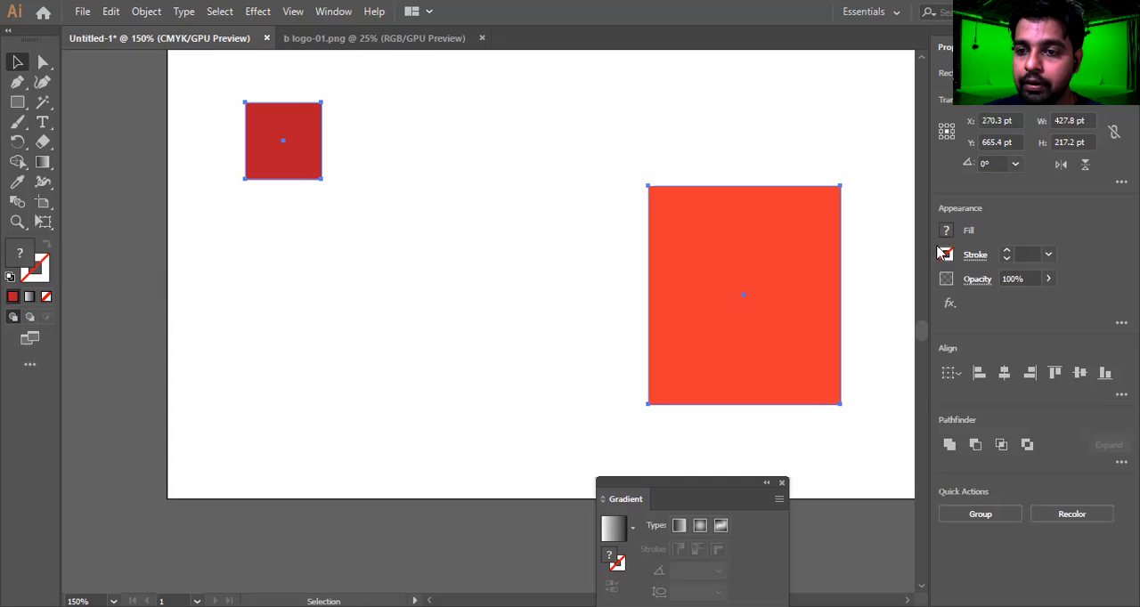
pyautogui.hotkey('ctrl', 'alt', 'b')
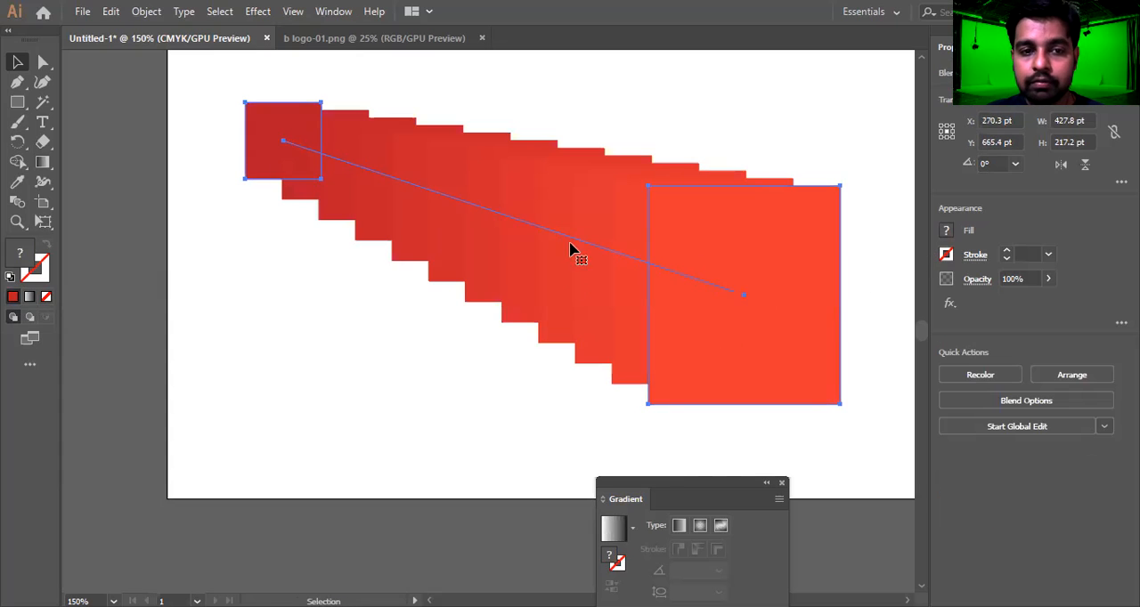
# Undo the rectangle blend and delete both the small square and the large rectangle
pyautogui.hotkey('ctrl', 'z')
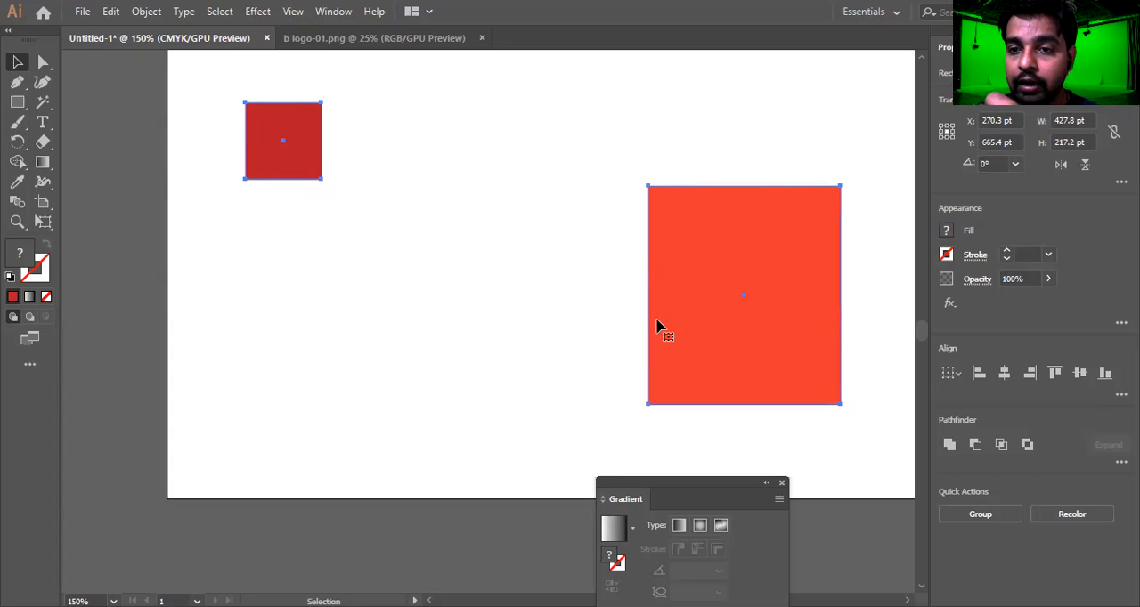
pyautogui.moveTo(883, 344); pyautogui.dragTo(181, 111)
pyautogui.press('Delete')
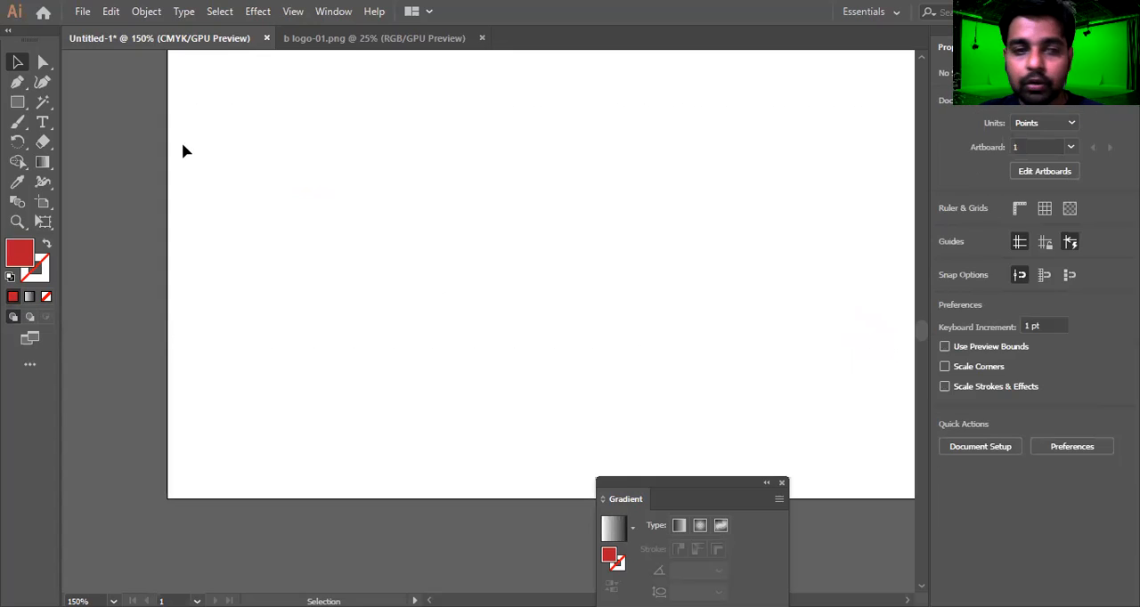
# Place a placeholder point text on the artboard and set its font size to 100 pt
pyautogui.press('t')
pyautogui.click(249, 124)
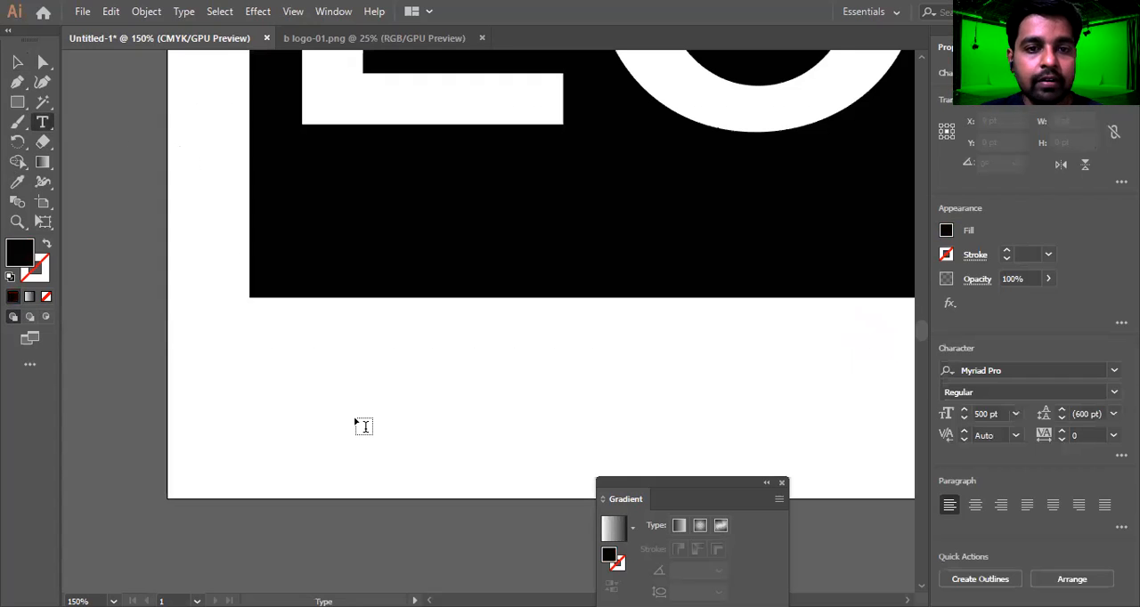
pyautogui.click(989, 413)
pyautogui.write('100')
pyautogui.press('Return')
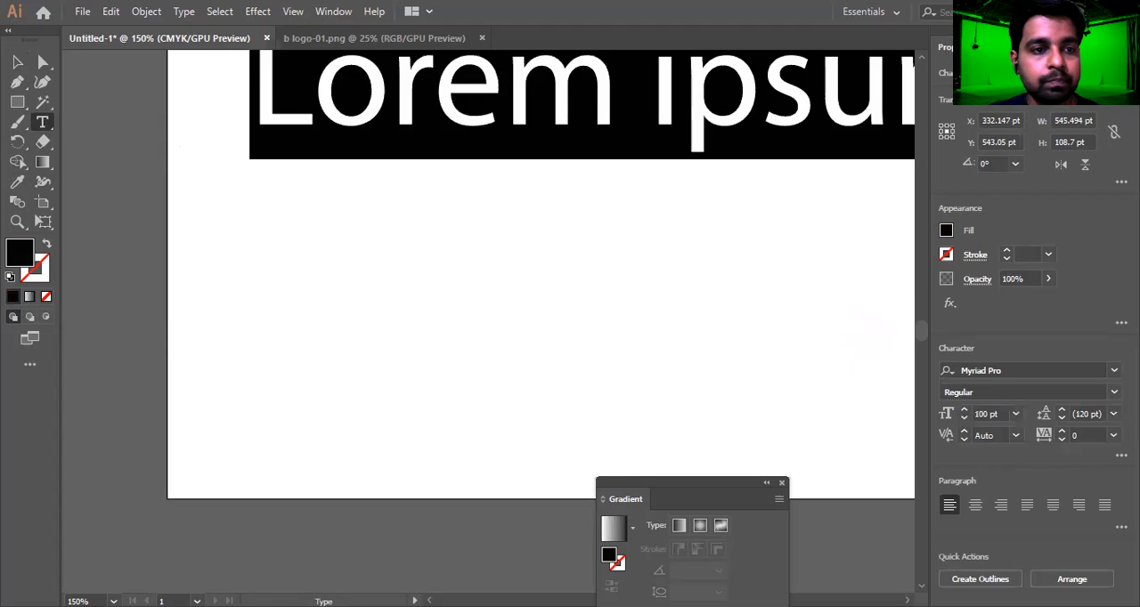
# Replace the placeholder text with "P" and delete that text object
pyautogui.write('P')
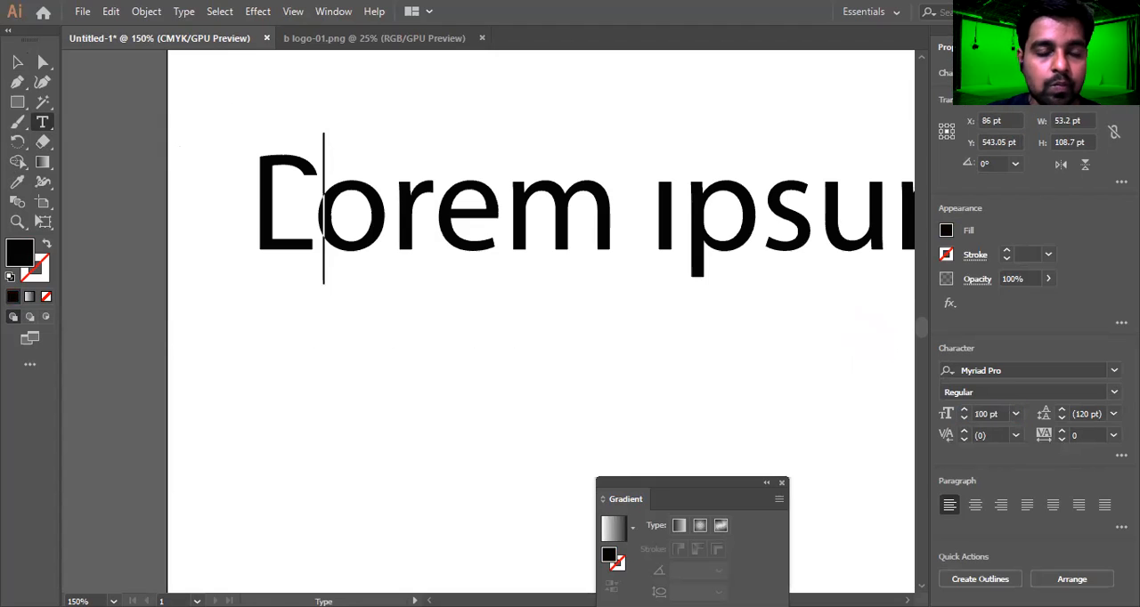
pyautogui.hotkey('ctrl', 'a')
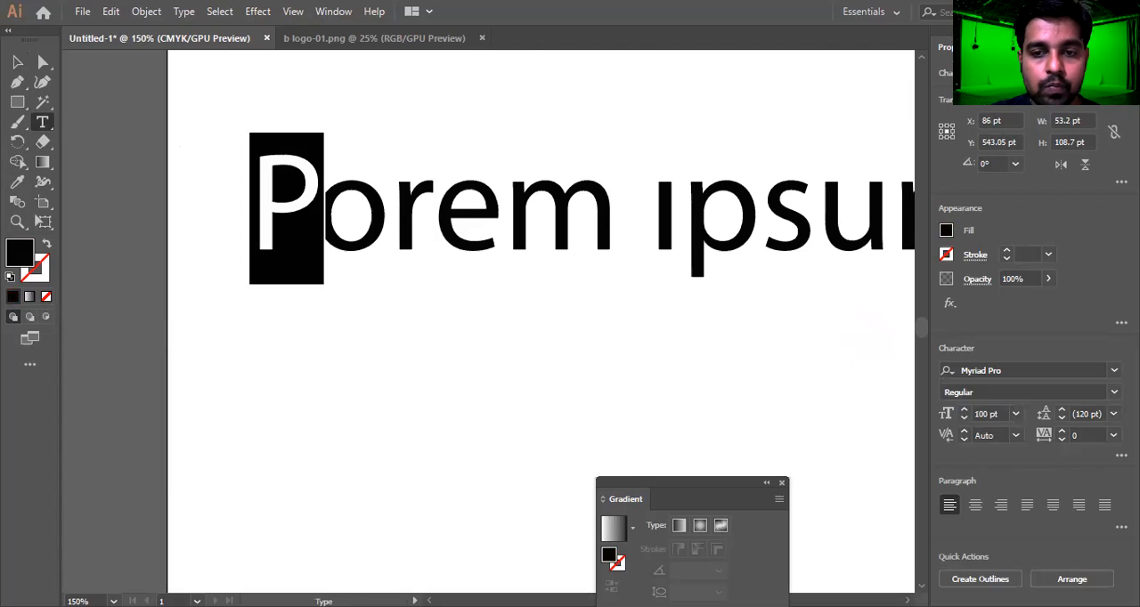
pyautogui.click(18, 62)
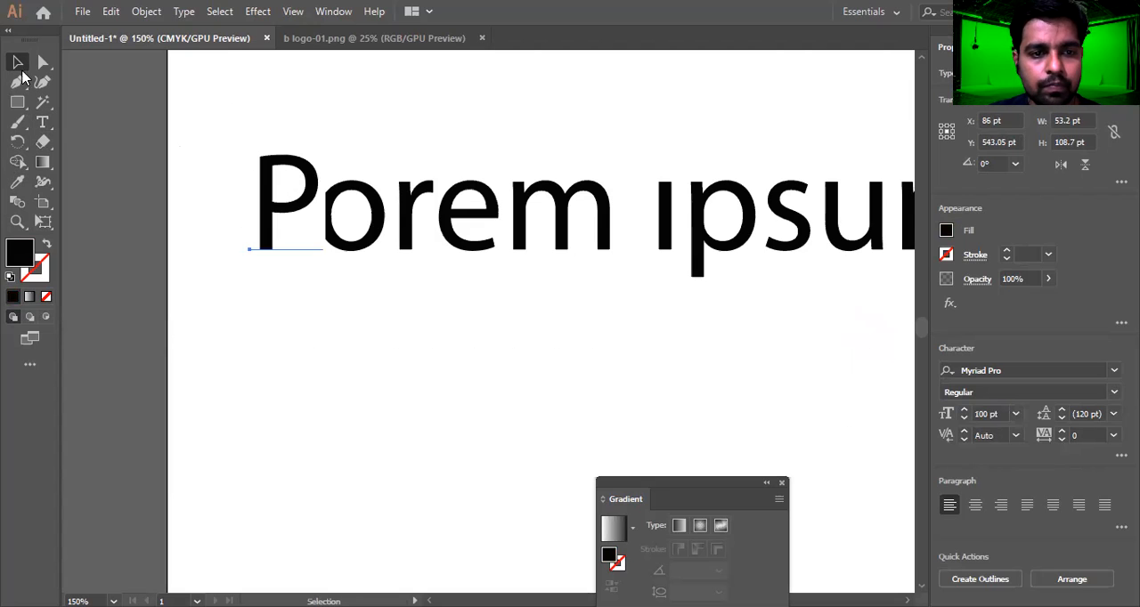
pyautogui.moveTo(338, 231); pyautogui.dragTo(280, 294)
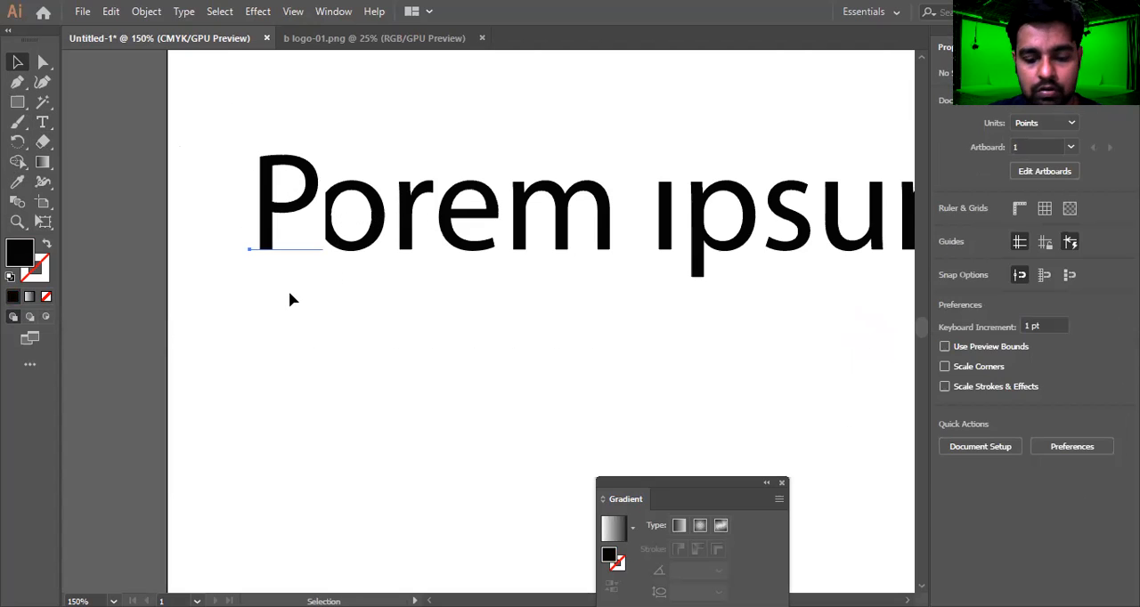
pyautogui.press('Delete')
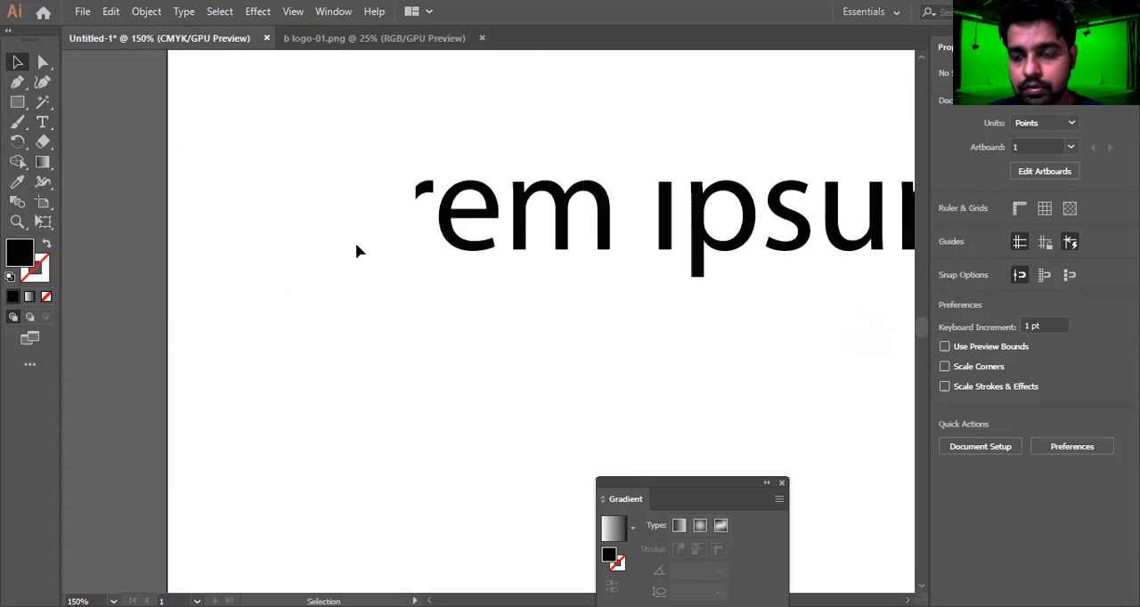
# Add the text "Pixel" near the top of the artboard and duplicate it about 412 pt straight below
pyautogui.hotkey('ctrl', '0')
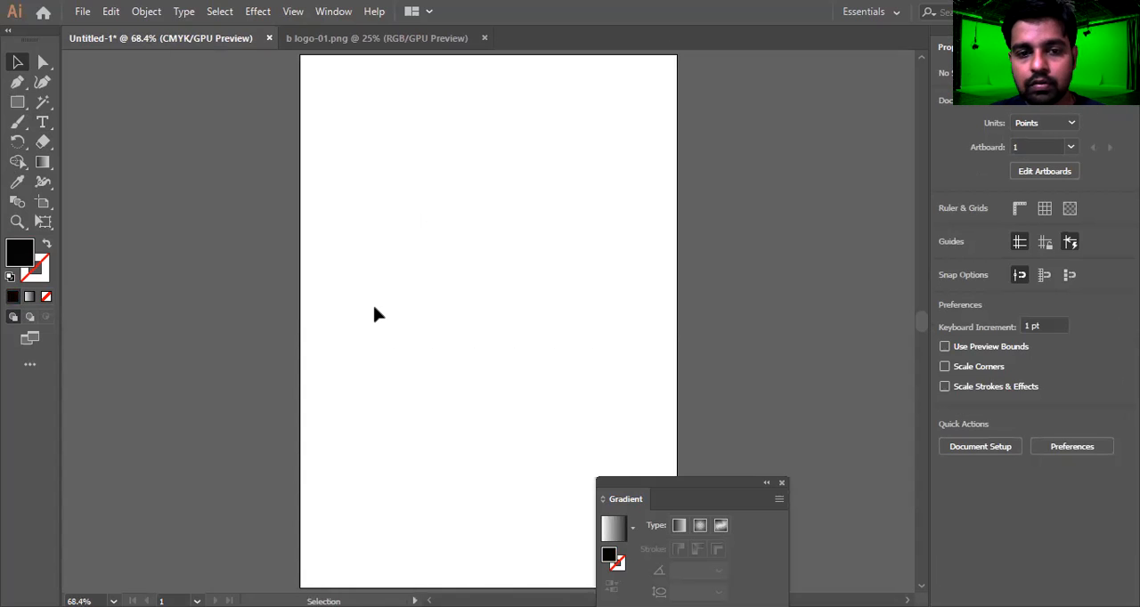
pyautogui.click(42, 122)
pyautogui.click(405, 142)
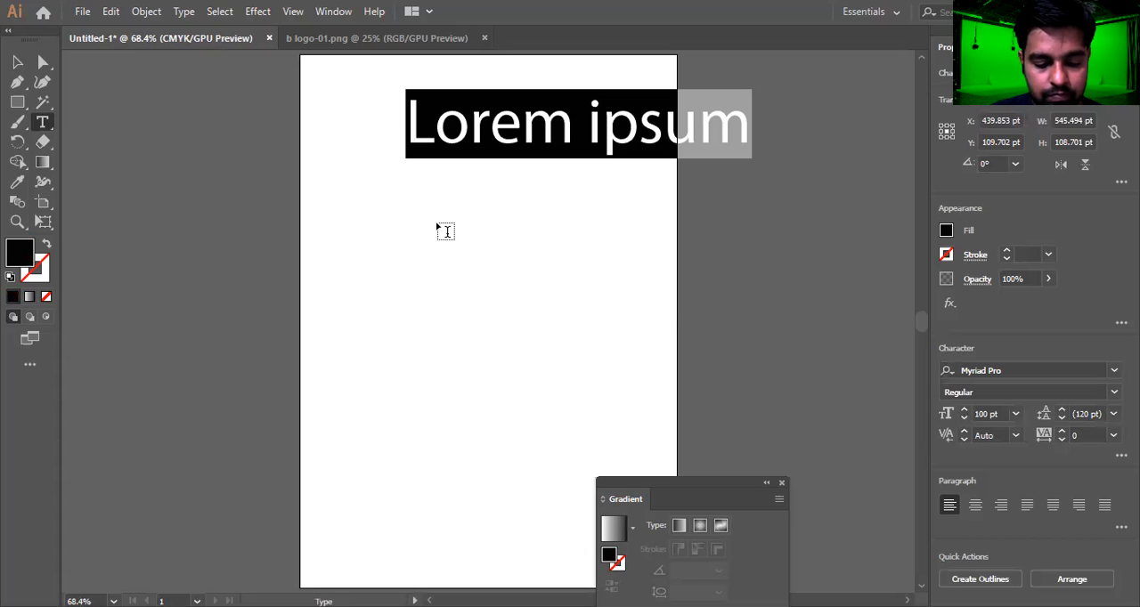
pyautogui.write('Pixel')
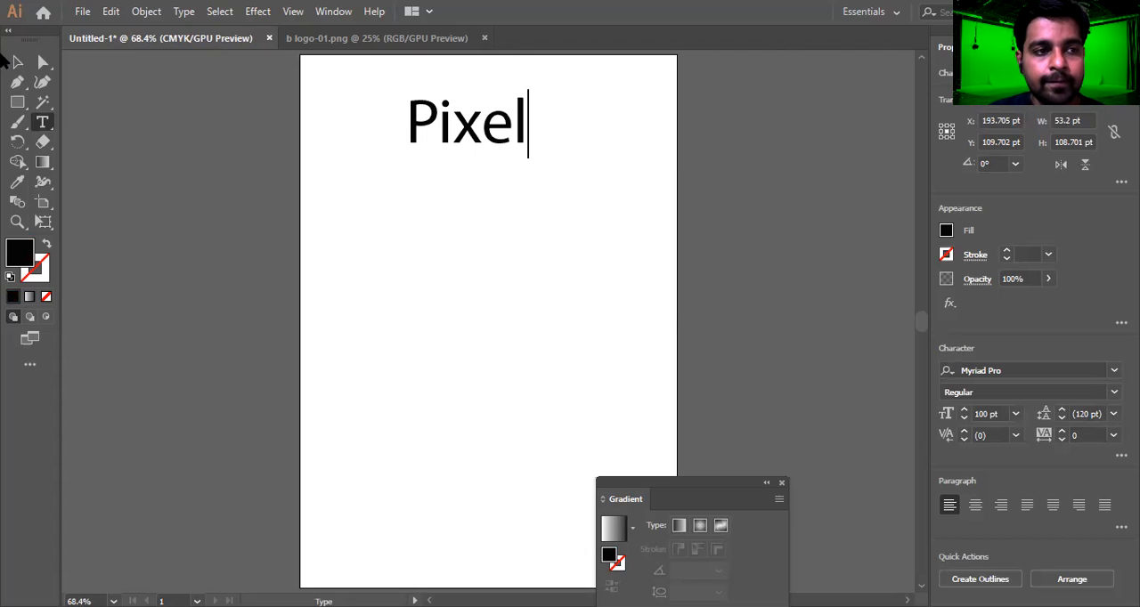
pyautogui.click(17, 61)
pyautogui.moveTo(504, 145); pyautogui.dragTo(515, 403)
# Fill the lower "Pixel" copy with dark blue and move it about 29 pt further down
pyautogui.press('t')
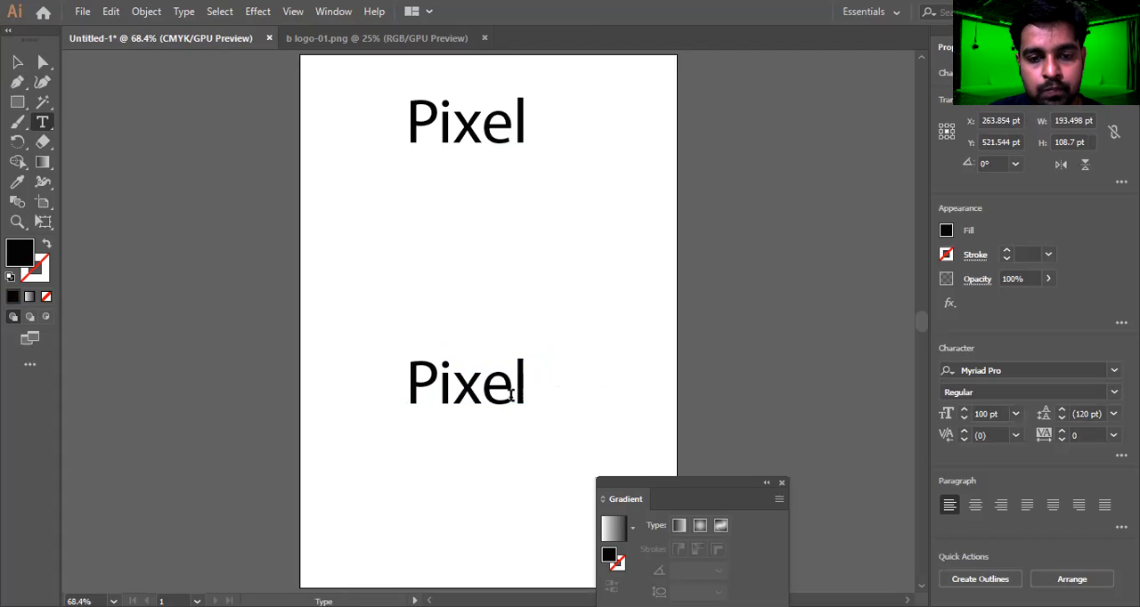
pyautogui.doubleClick(512, 394)
pyautogui.click(946, 232)
pyautogui.click(857, 292)
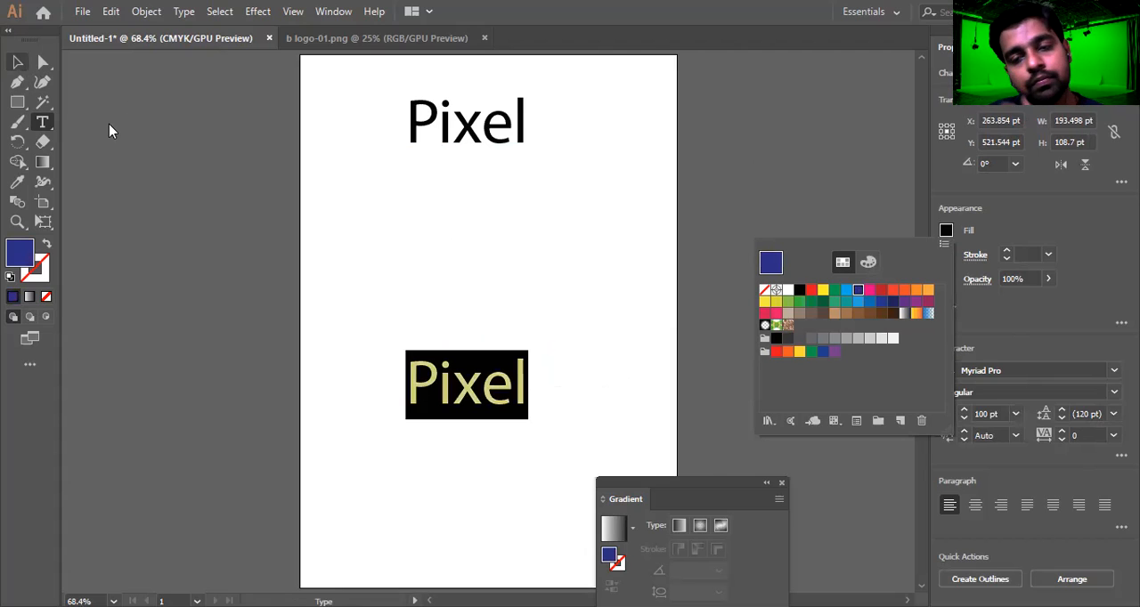
pyautogui.press('v')
pyautogui.press('Return')
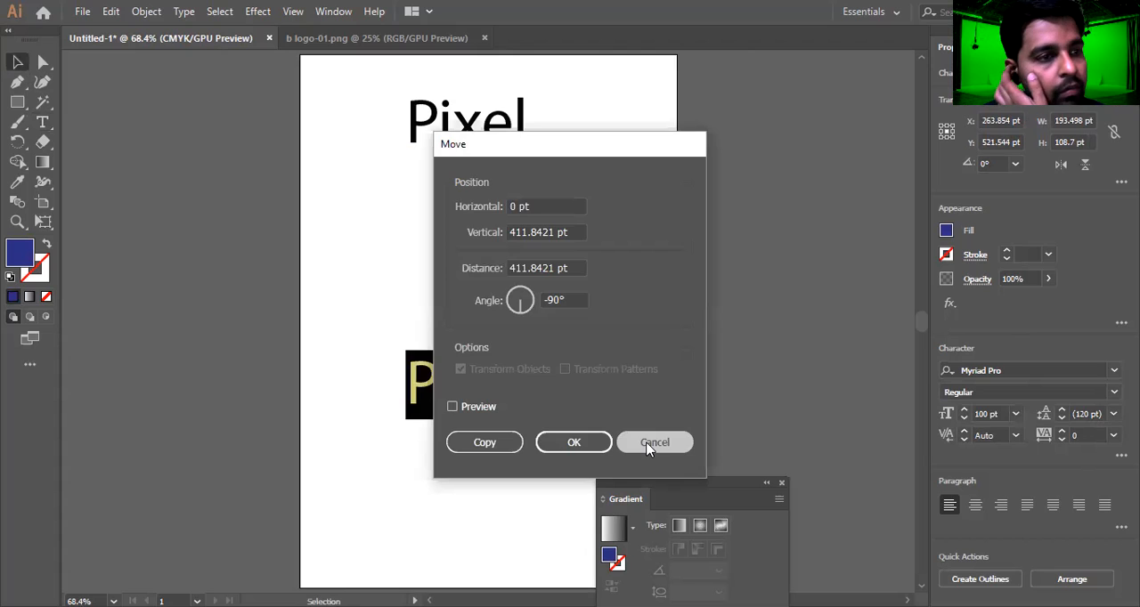
pyautogui.click(654, 442)
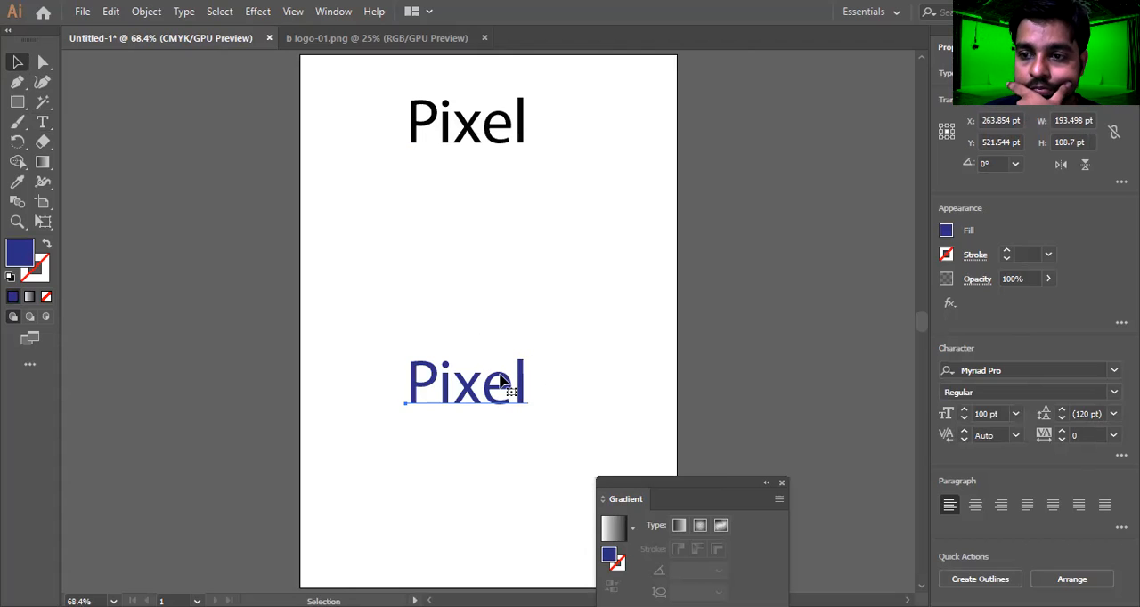
pyautogui.moveTo(501, 381); pyautogui.dragTo(501, 399)
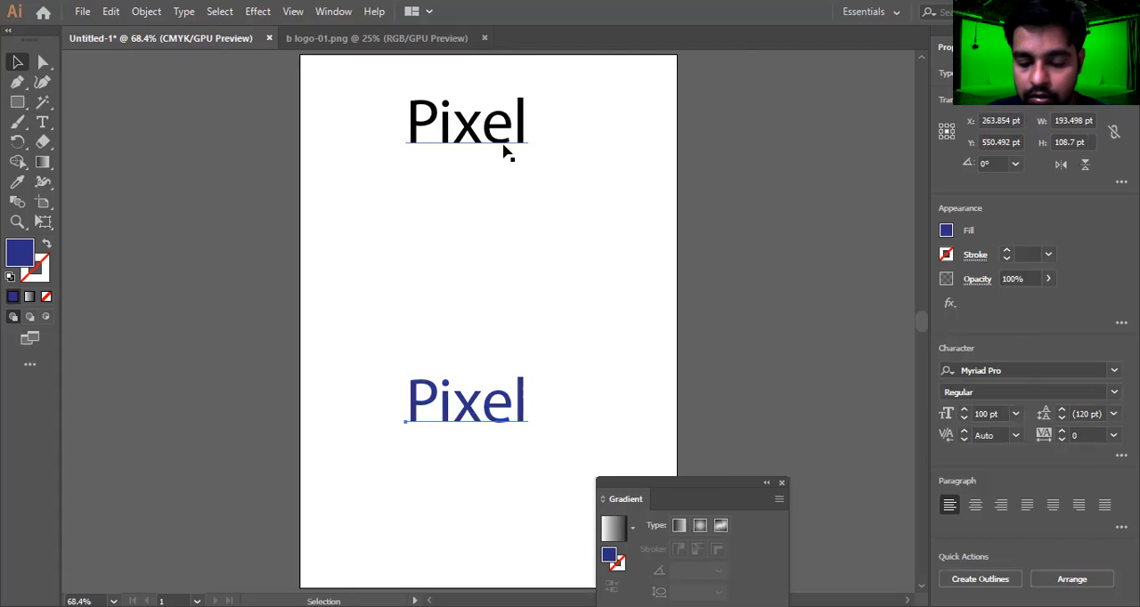
# Blend the black "Pixel" text into the blue copy below with the current blend settings, and deselect it
pyautogui.keyDown('shift'); pyautogui.click(504, 153); pyautogui.keyUp('shift')
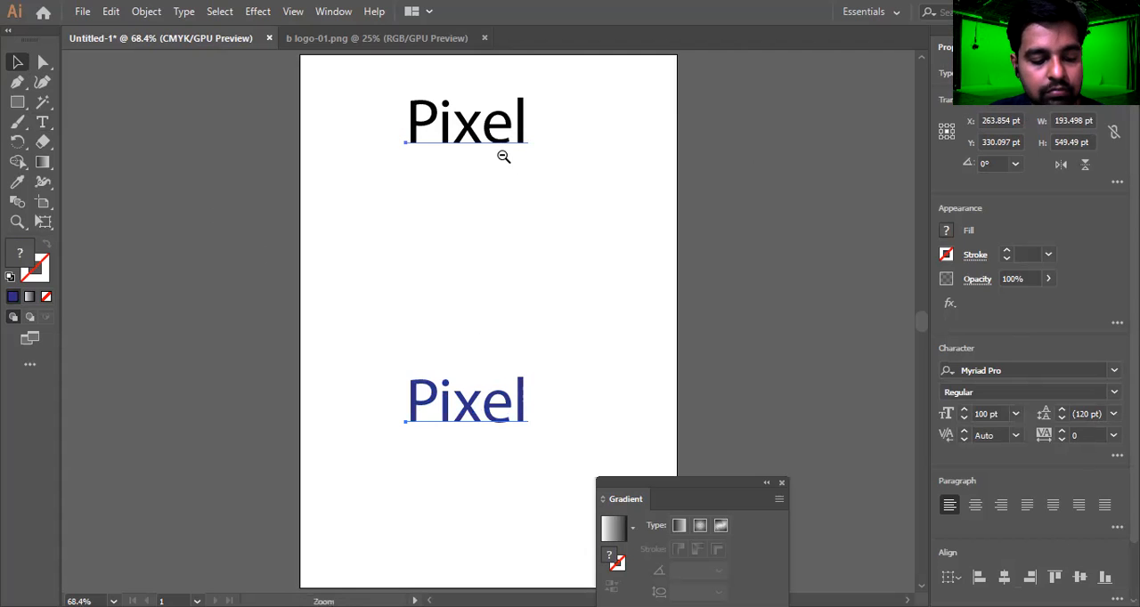
pyautogui.hotkey('ctrl', 'alt', 'b')
pyautogui.click(599, 258)
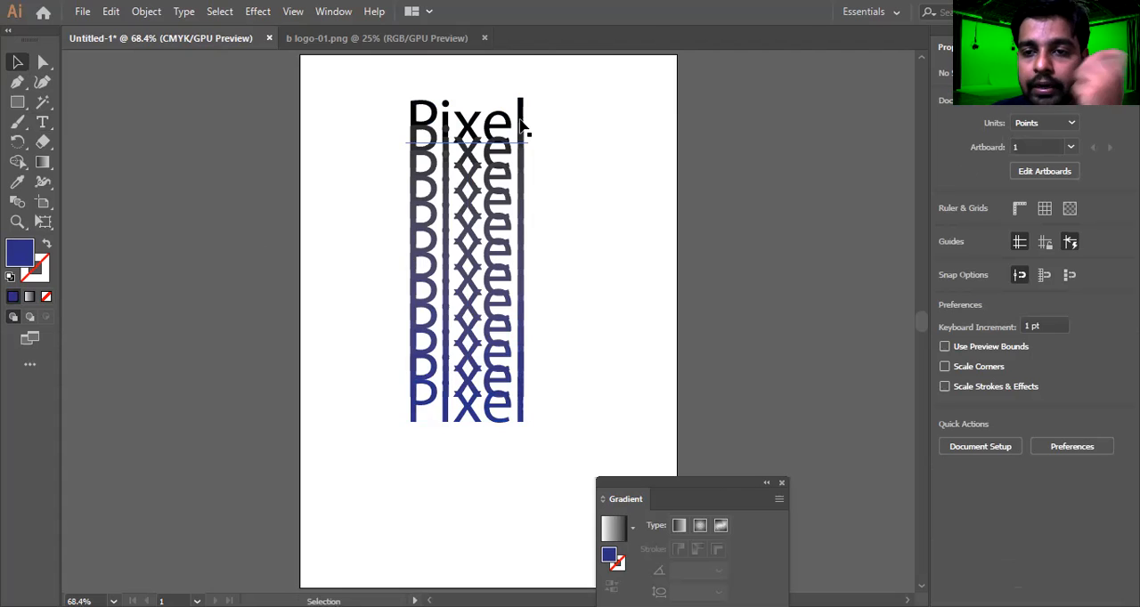
# Shift the text blend slightly, and undo back to the two separate "Pixel" texts
pyautogui.moveTo(520, 123); pyautogui.dragTo(508, 114)
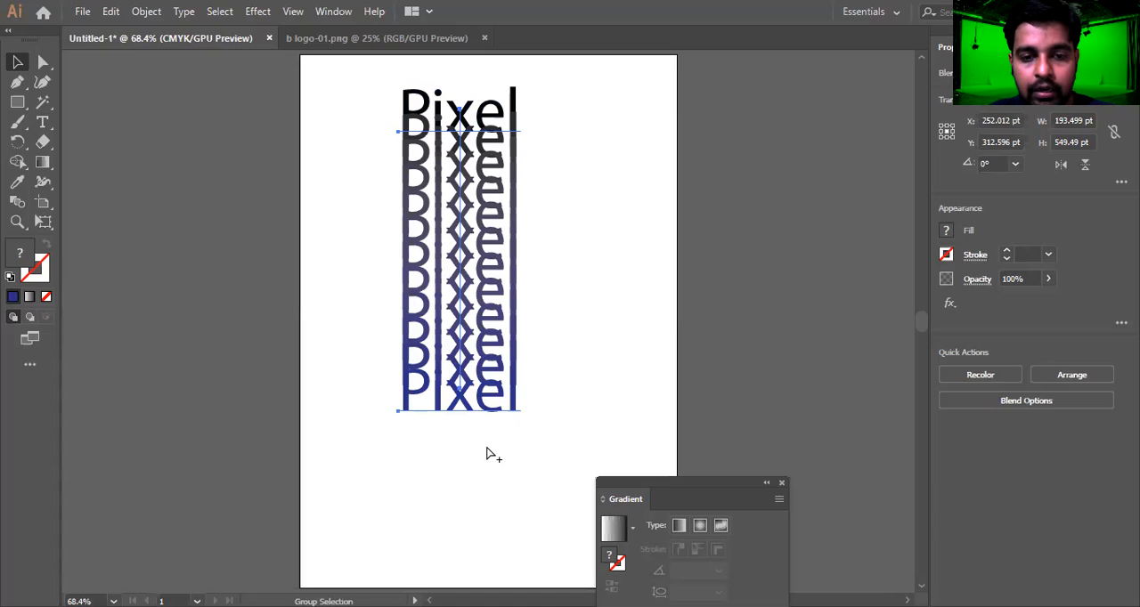
pyautogui.click(607, 392)
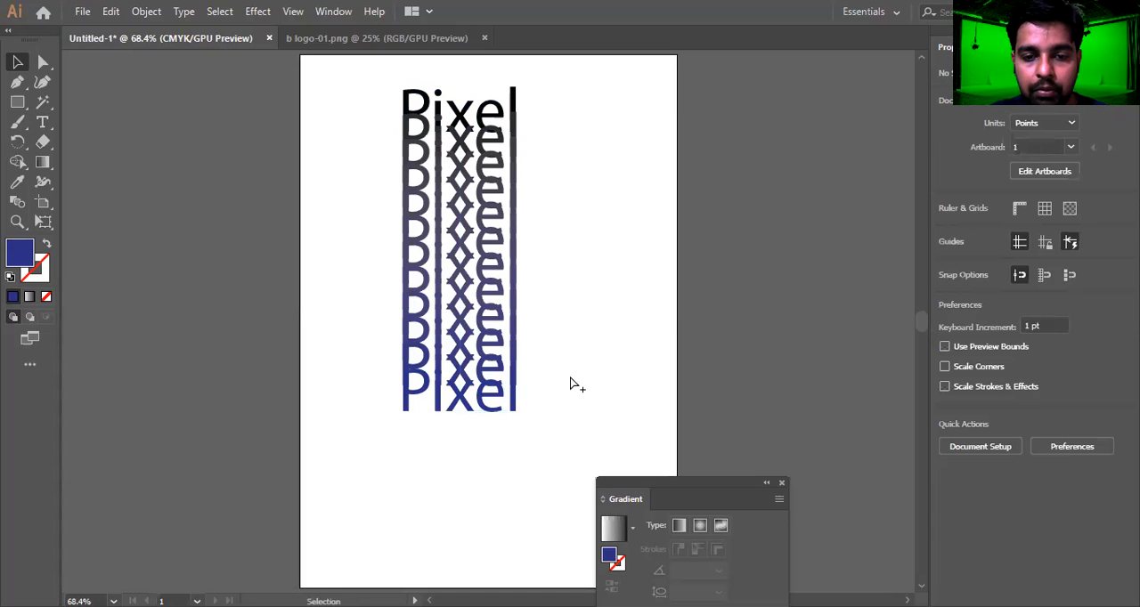
pyautogui.moveTo(496, 386); pyautogui.dragTo(503, 397)
pyautogui.hotkey('ctrl', 'z')
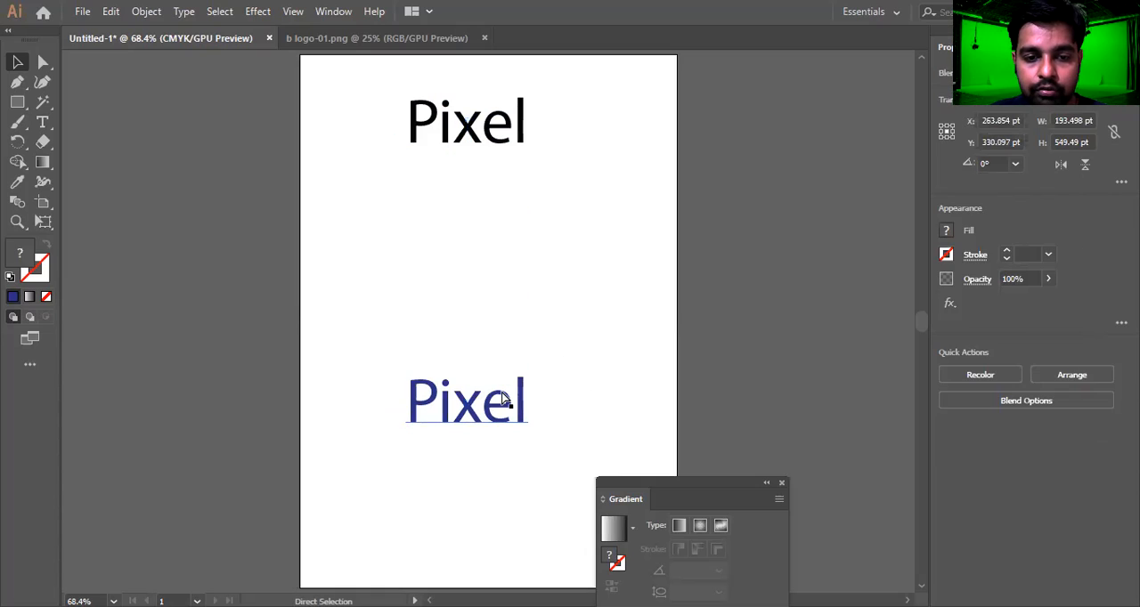
# With both "Pixel" texts selected, set the blend spacing to 5 specified steps
pyautogui.moveTo(620, 90); pyautogui.dragTo(329, 458)
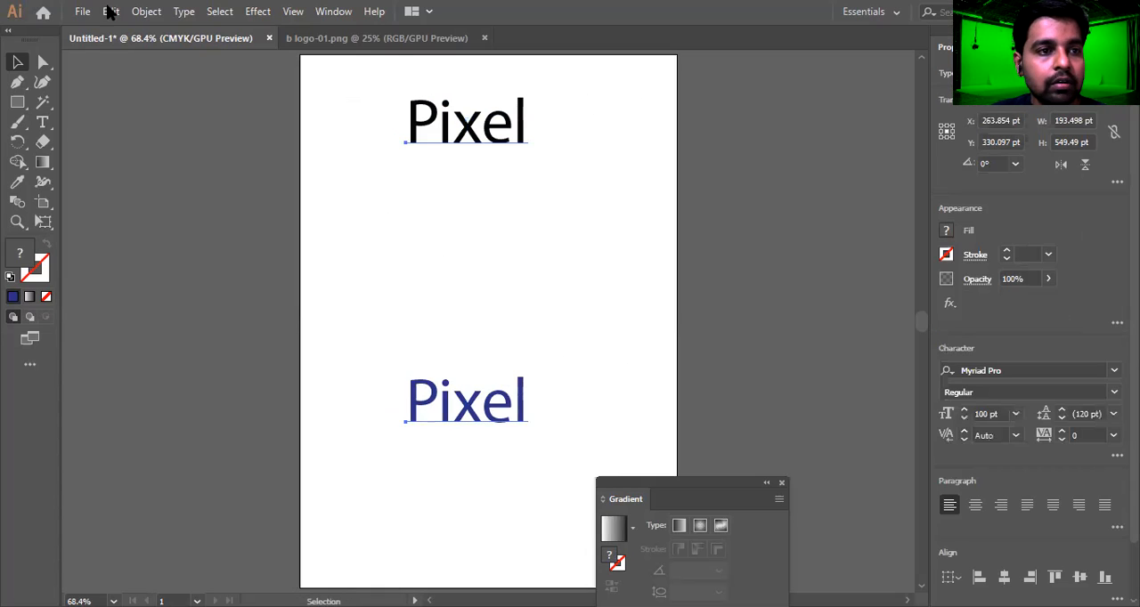
pyautogui.click(146, 11)
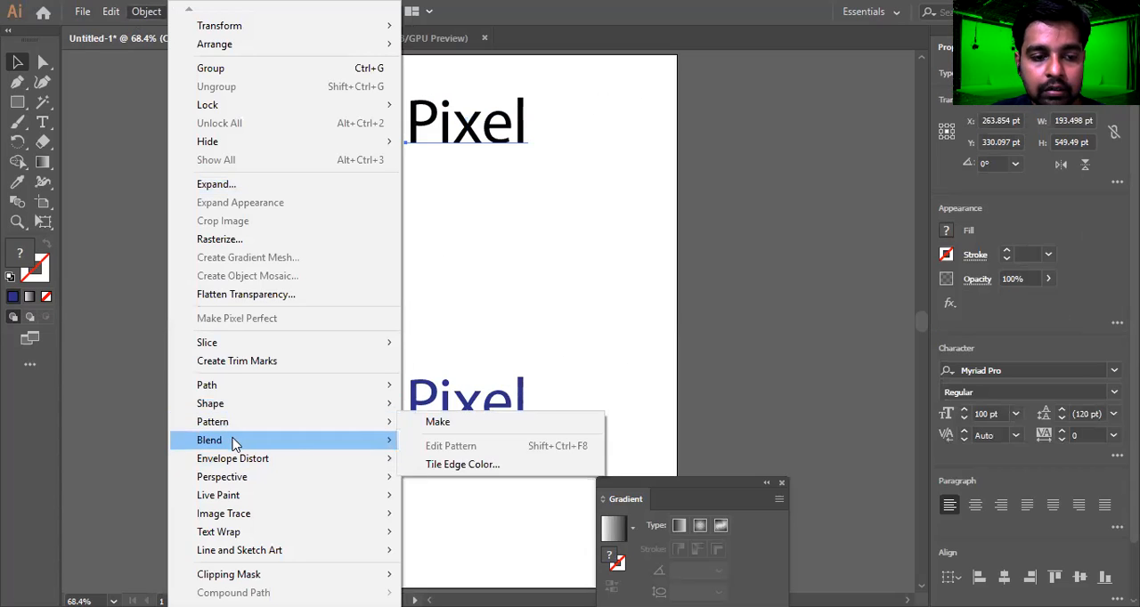
pyautogui.moveTo(235, 440)
pyautogui.click(495, 491)
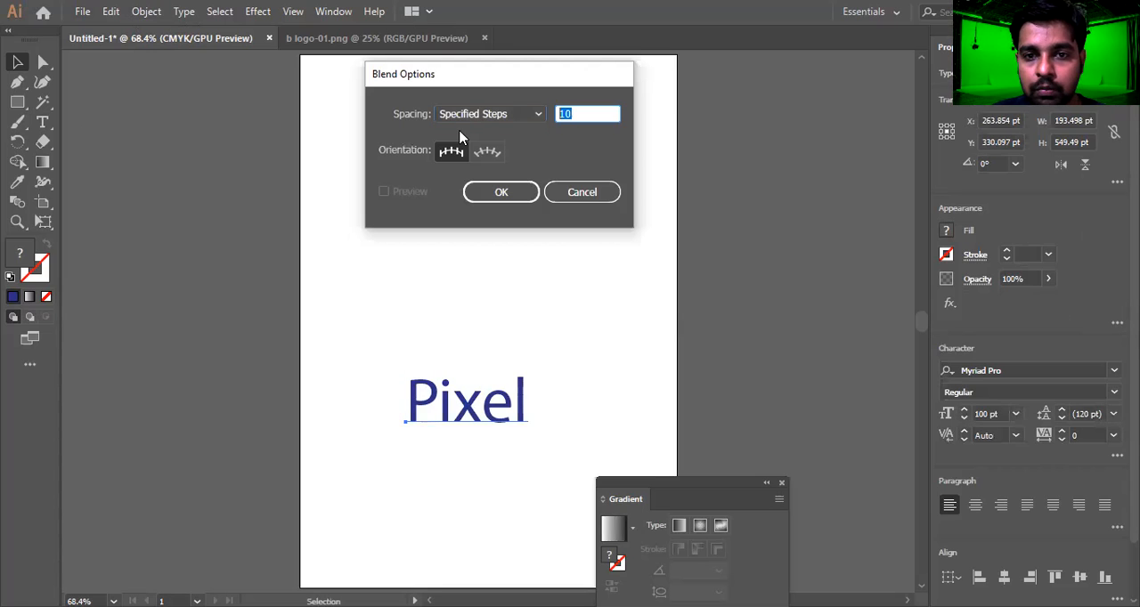
pyautogui.write('5')
pyautogui.press('Return')
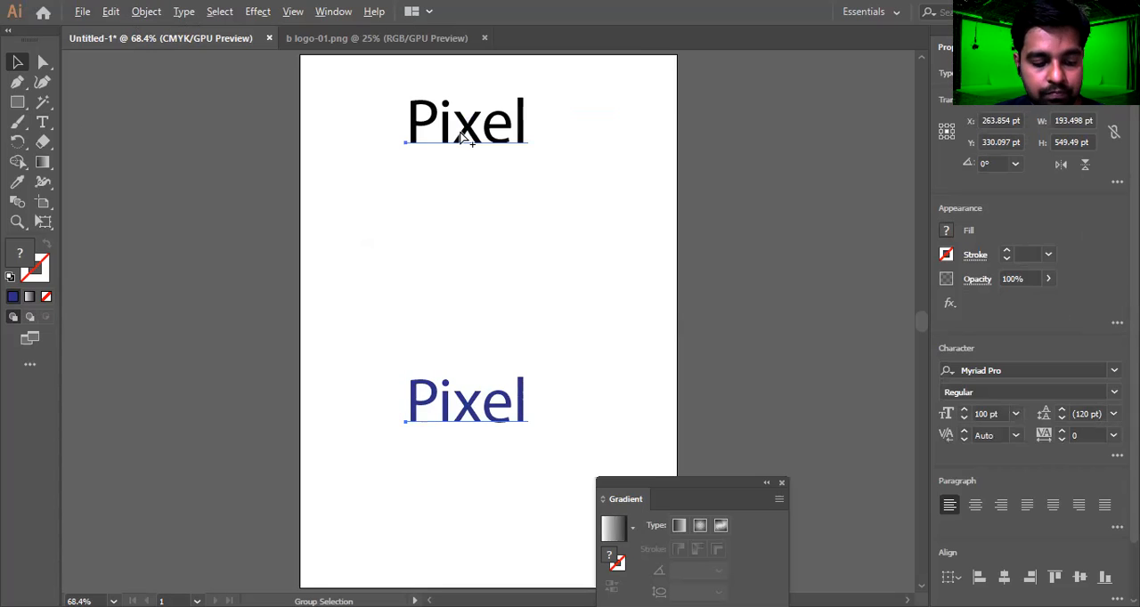
# Blend the black "Pixel" text into the blue copy with the new step count, and deselect the result
pyautogui.click(639, 229)
pyautogui.hotkey('ctrl', 'a')
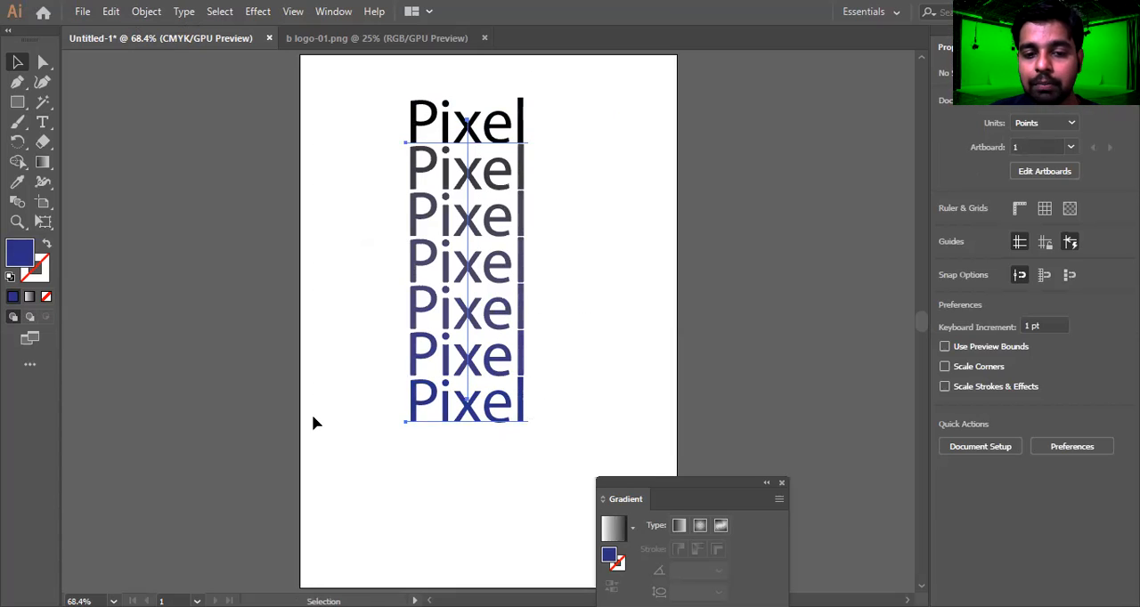
pyautogui.click(581, 199)
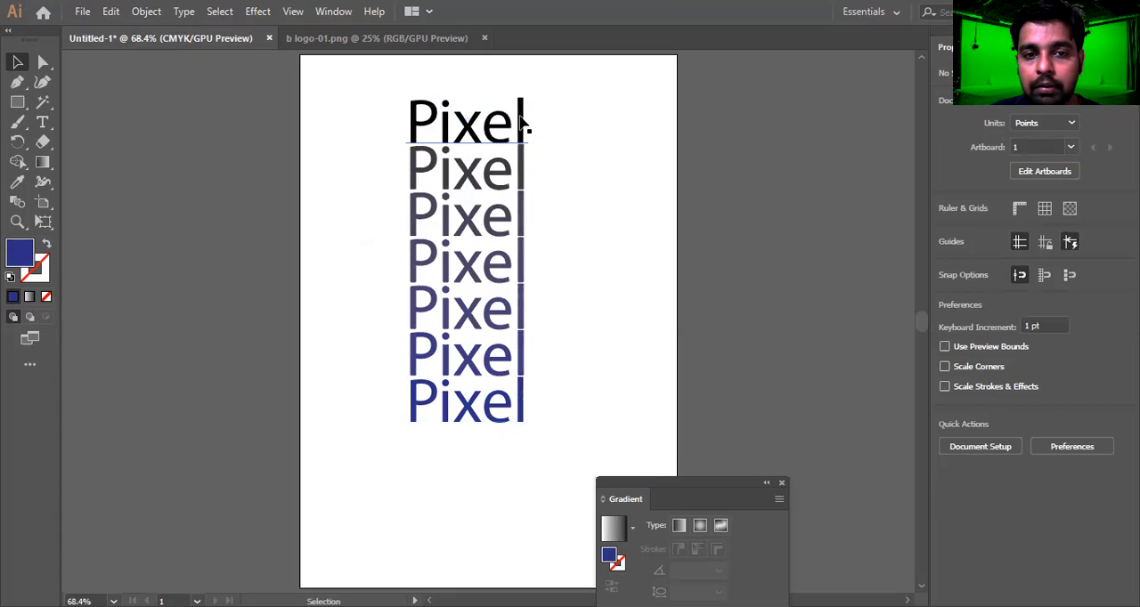
pyautogui.click(523, 125)
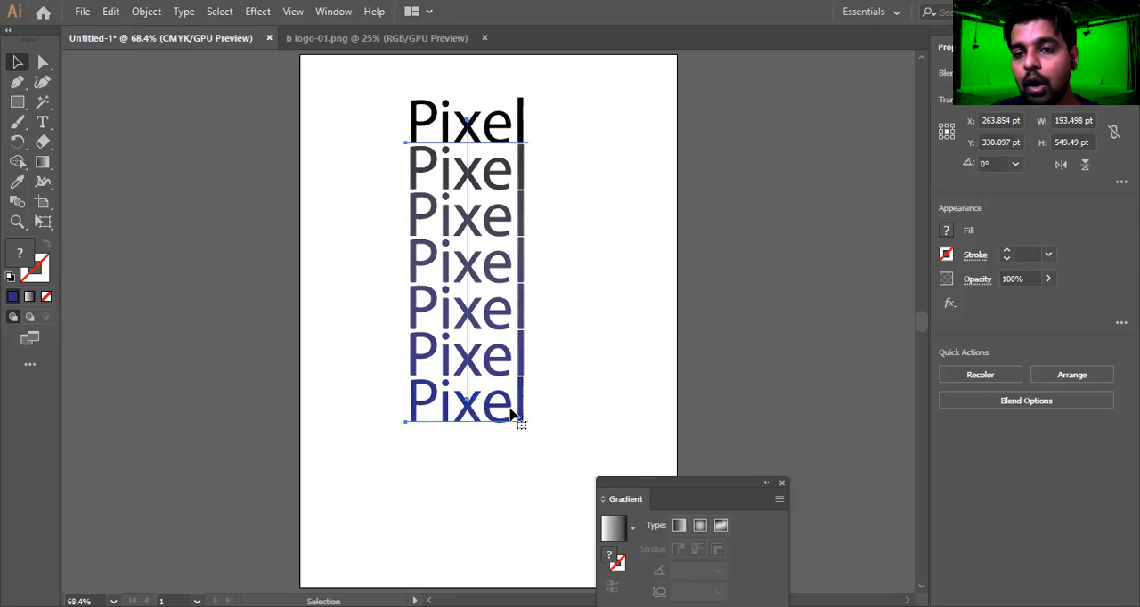
pyautogui.moveTo(562, 155); pyautogui.dragTo(355, 368)
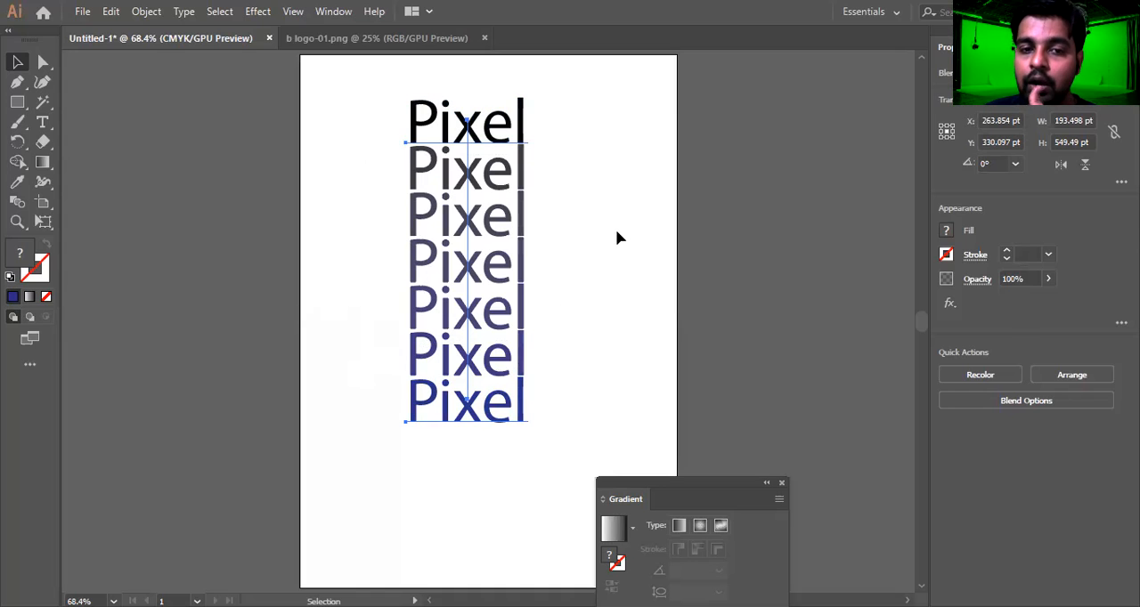
pyautogui.click(550, 194)
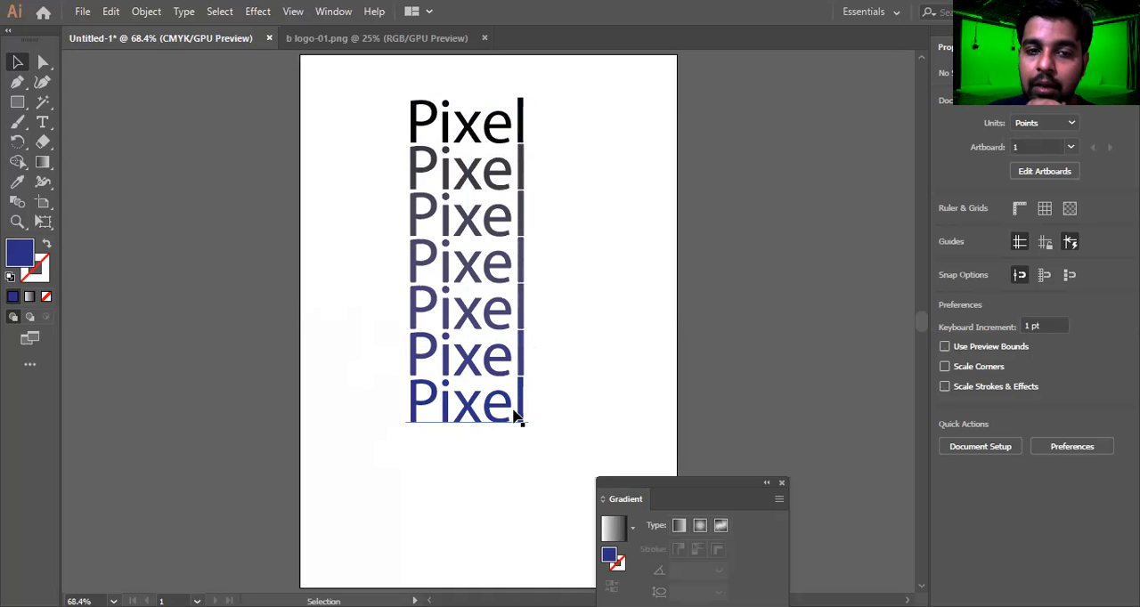
pyautogui.moveTo(601, 89); pyautogui.dragTo(307, 429)
pyautogui.click(309, 427)
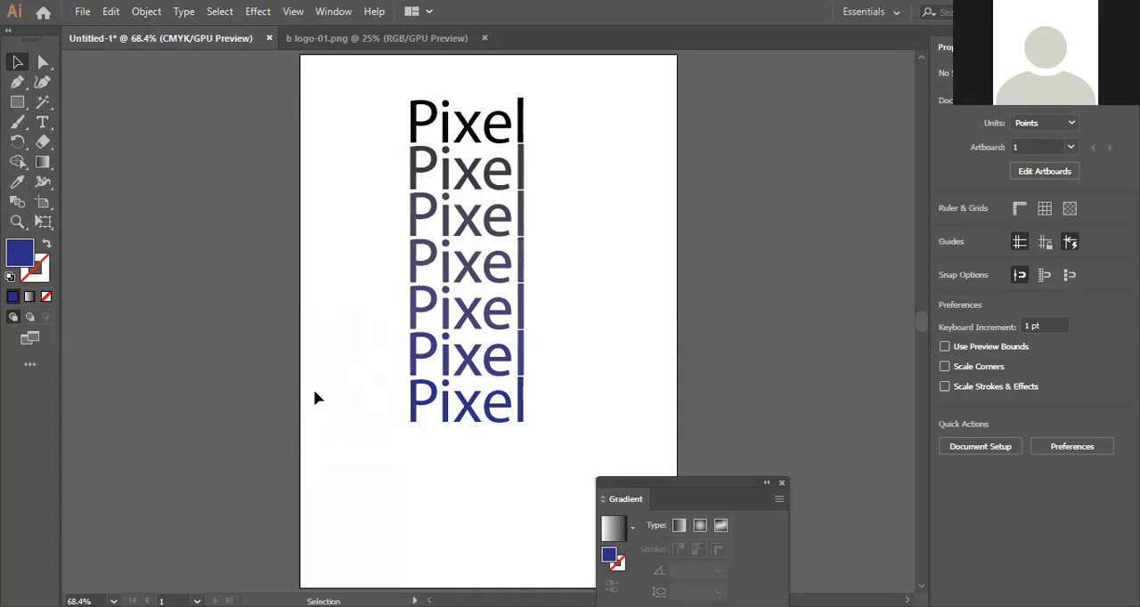
pyautogui.click(483, 229)
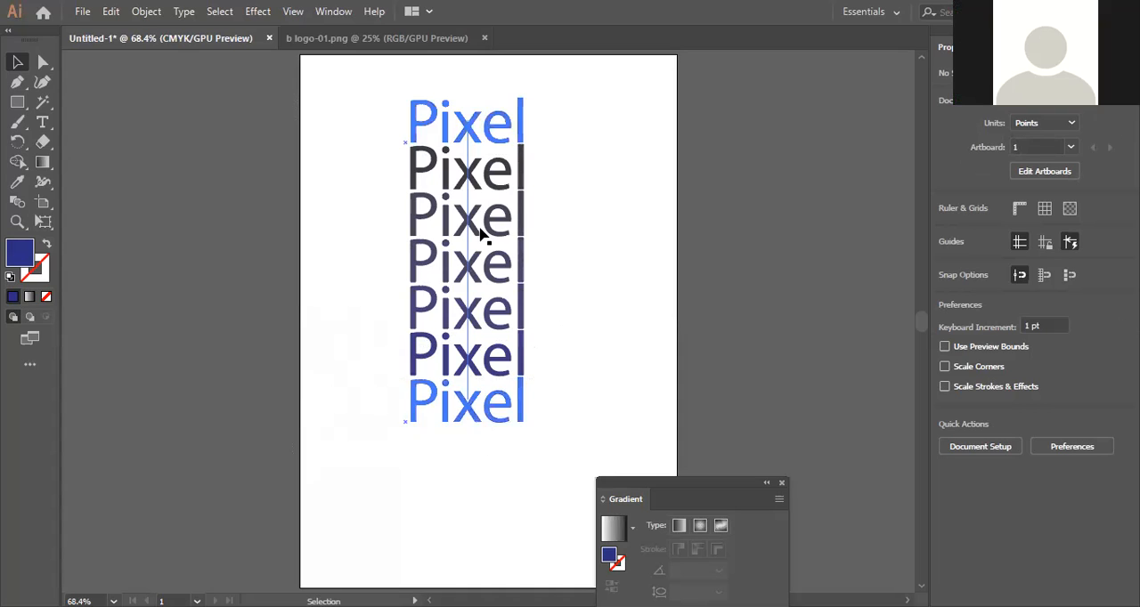
pyautogui.click(583, 183)
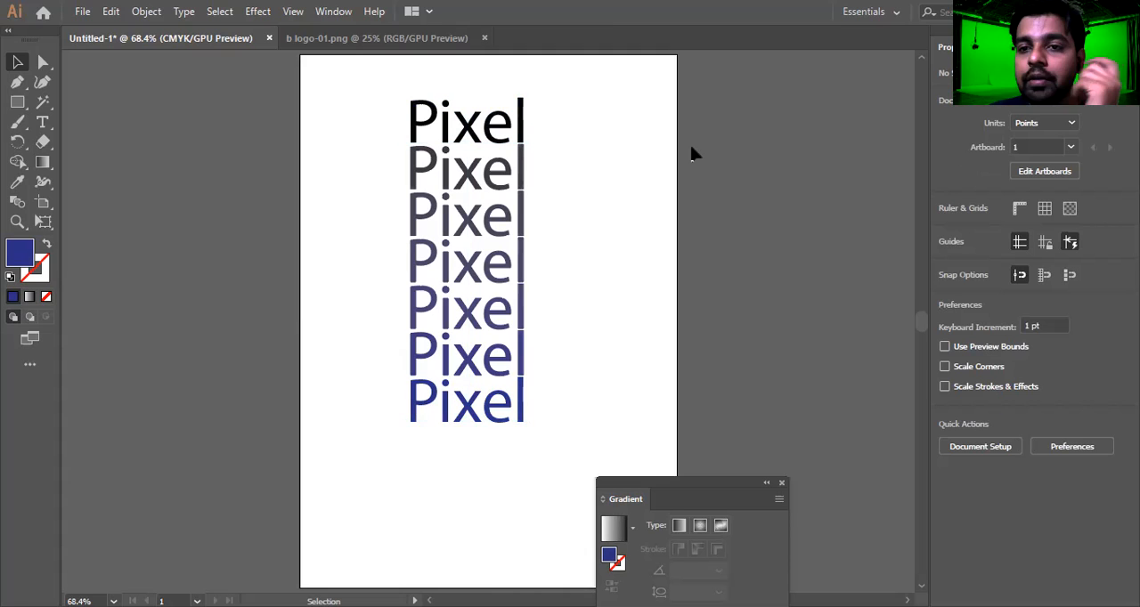
pyautogui.click(472, 120)
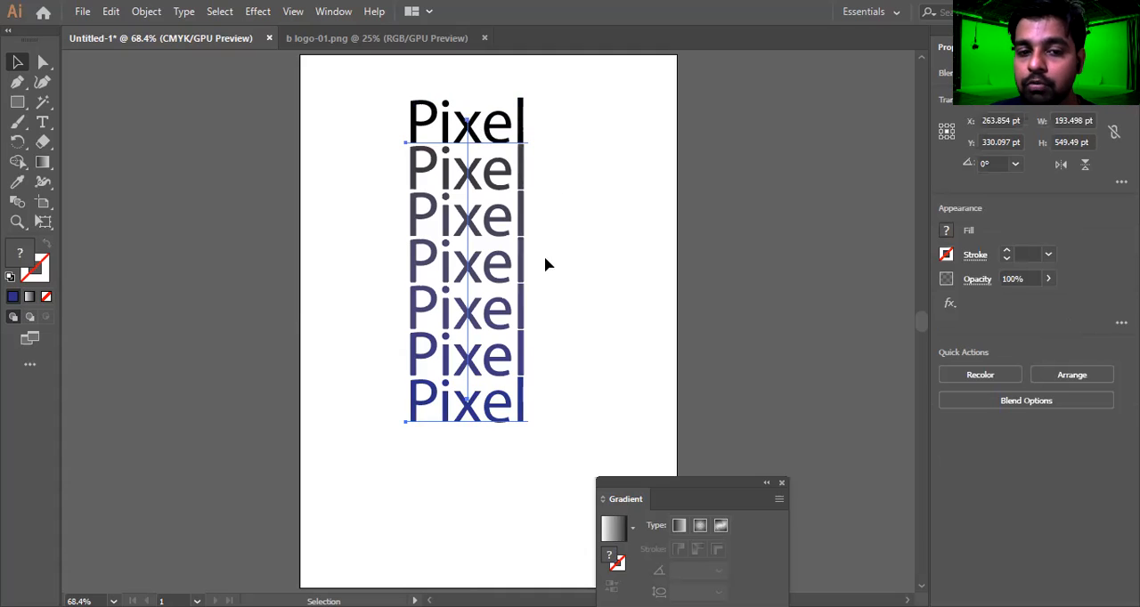